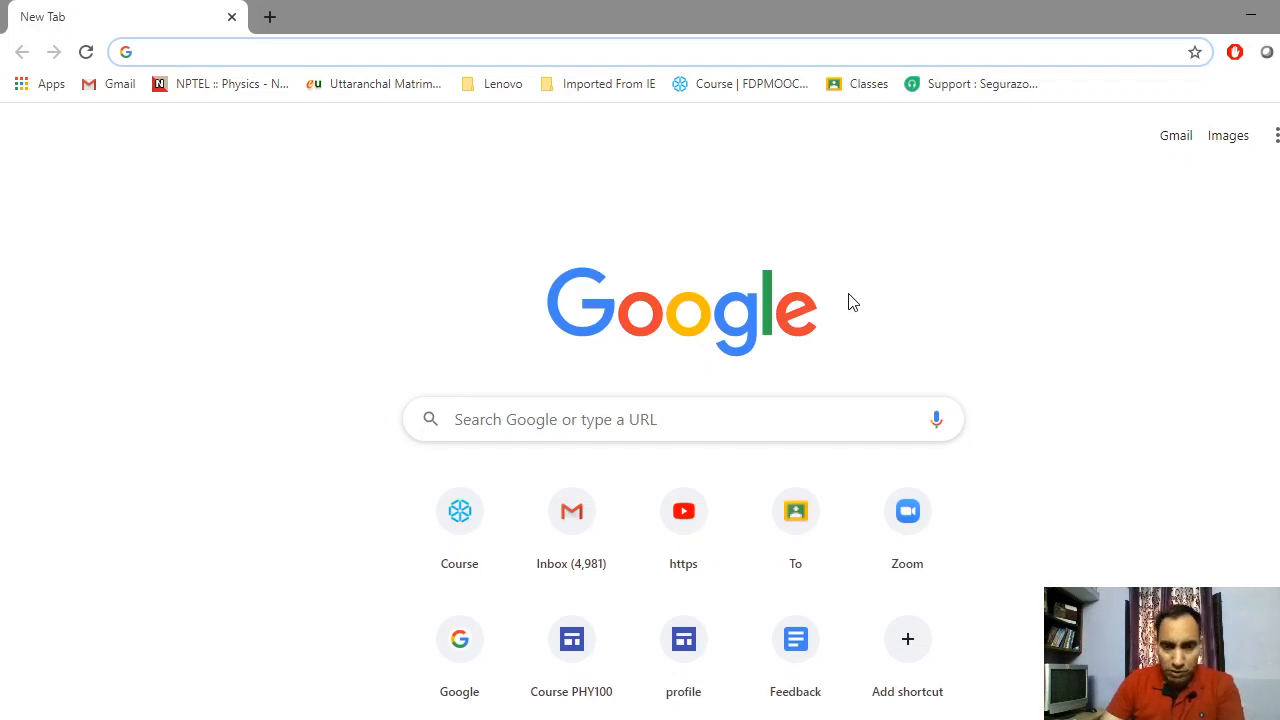
Zoom Chrome's New Tab page to 125% and select the account avatar
{"action": "left_click", "coordinate": [785, 252]}
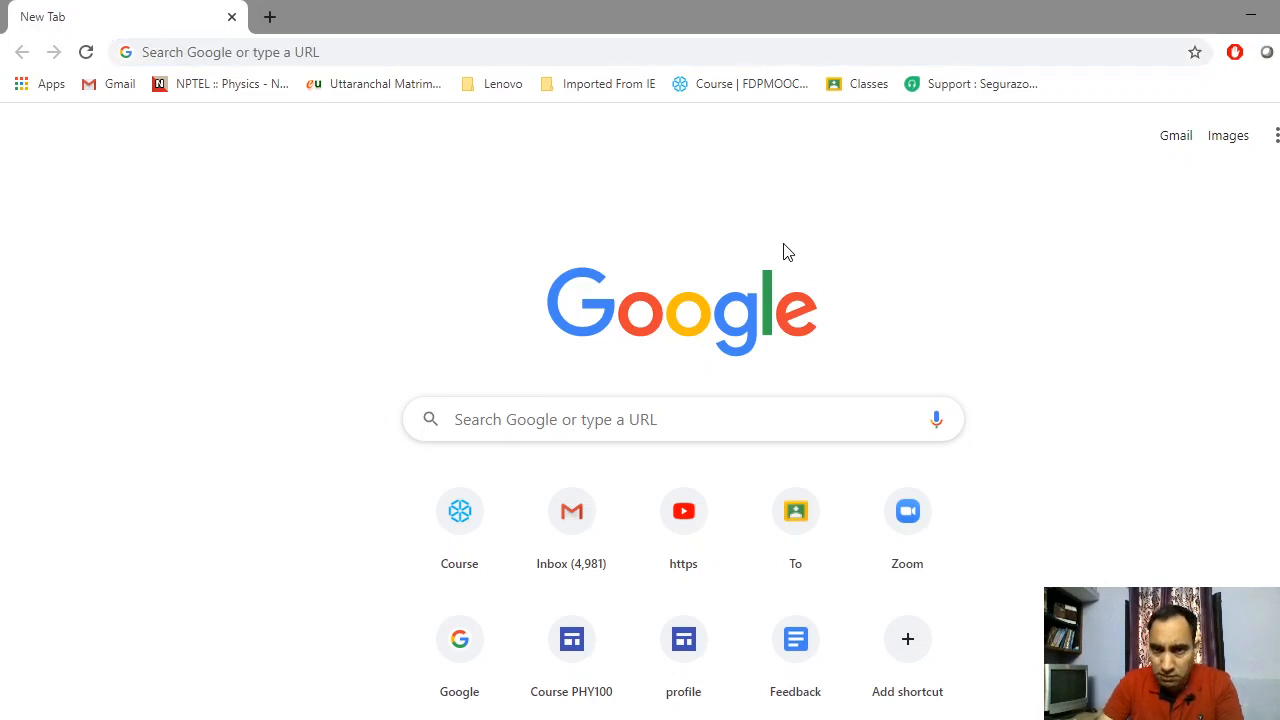
{"action": "key", "text": "ctrl+plus"}
{"action": "key", "text": "ctrl+plus"}
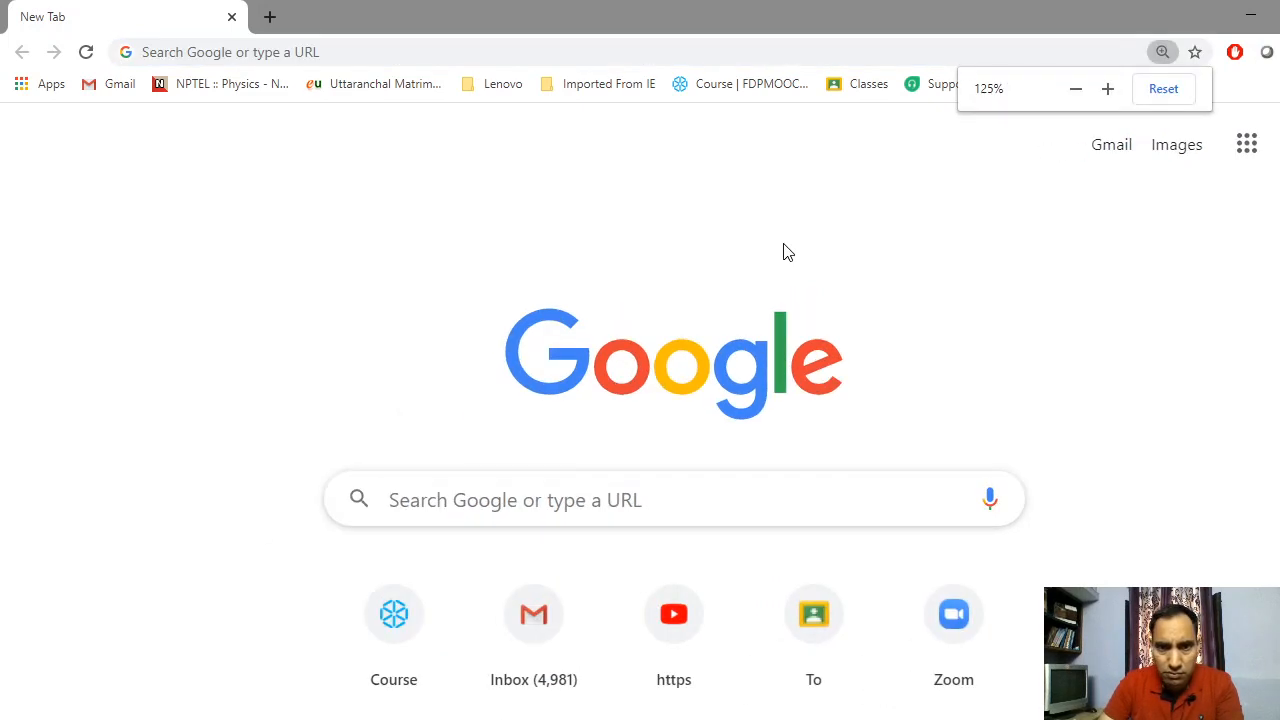
{"action": "scroll", "coordinate": [500, 214], "scroll_direction": "down", "scroll_amount": 1}
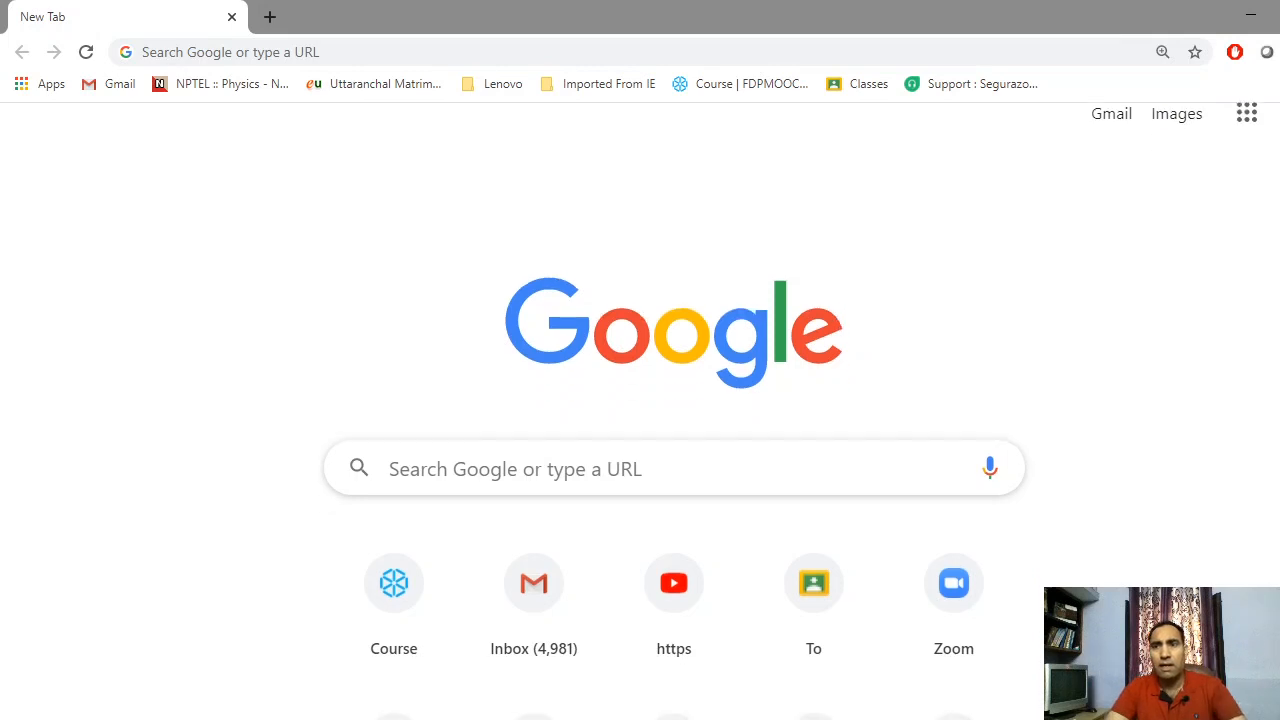
{"action": "scroll", "coordinate": [510, 330], "scroll_direction": "down", "scroll_amount": 1}
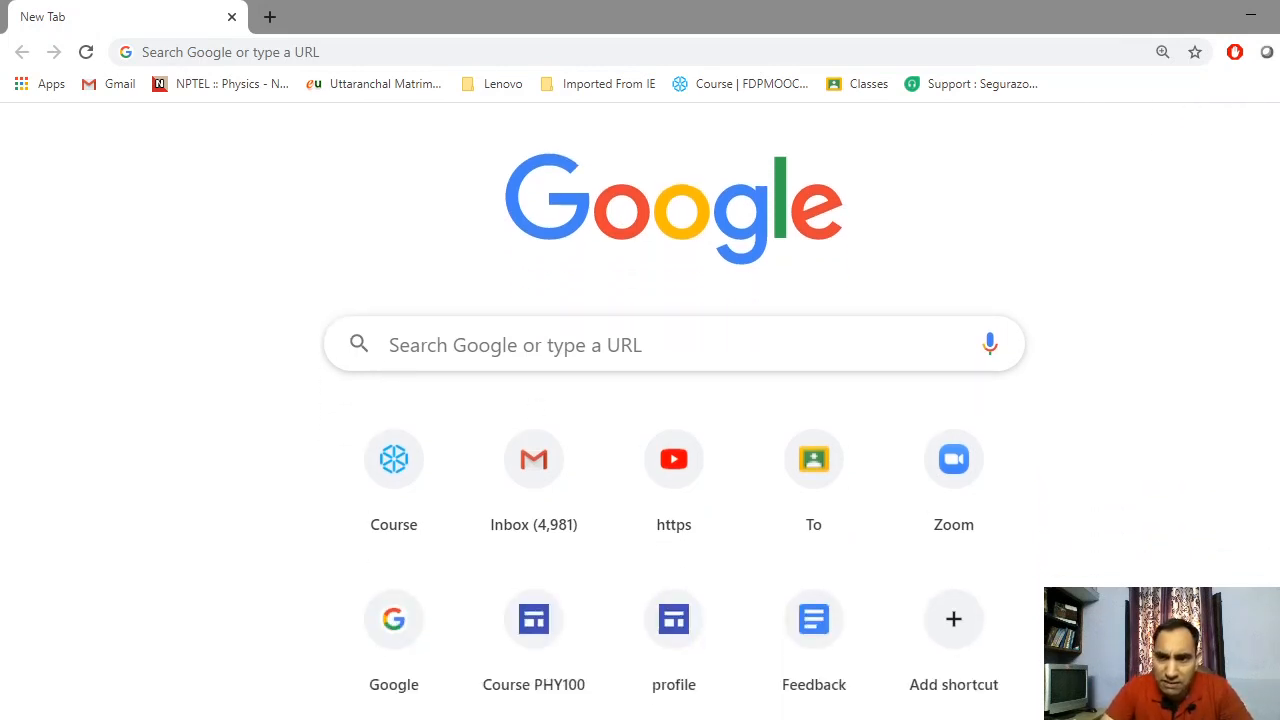
{"action": "scroll", "coordinate": [640, 400], "scroll_direction": "up", "scroll_amount": 2}
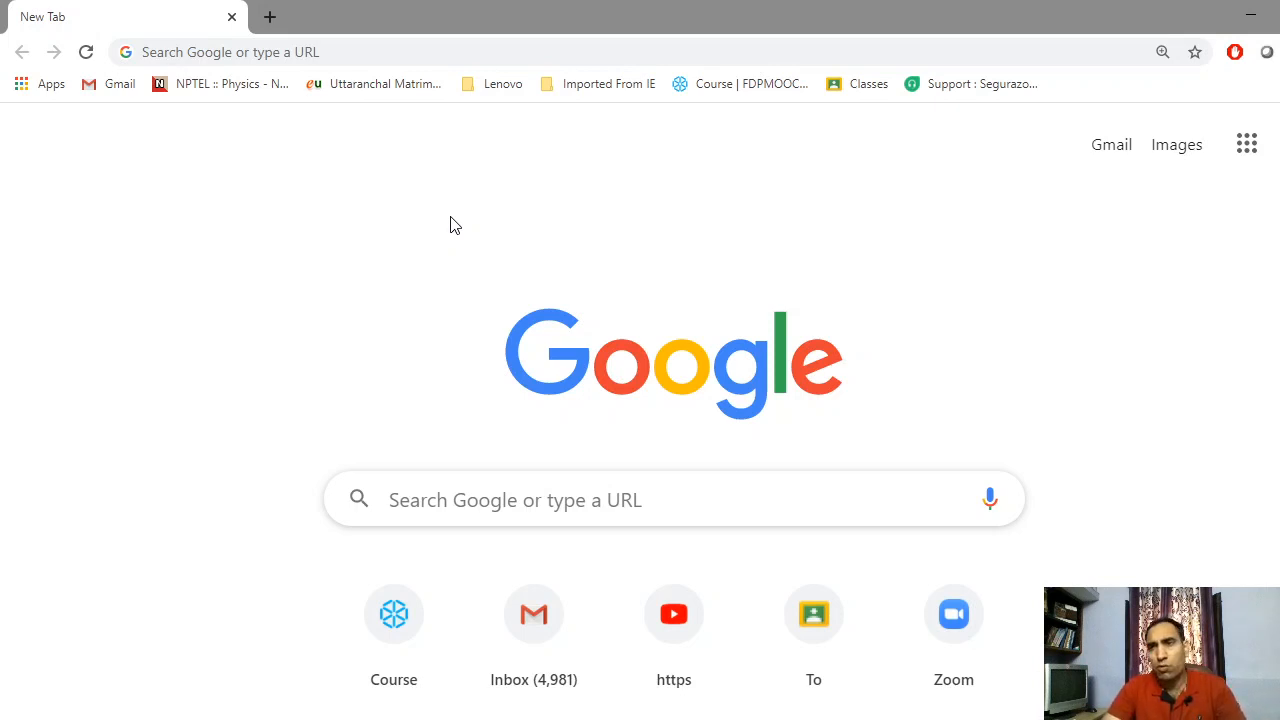
{"action": "left_click", "coordinate": [1279, 145]}
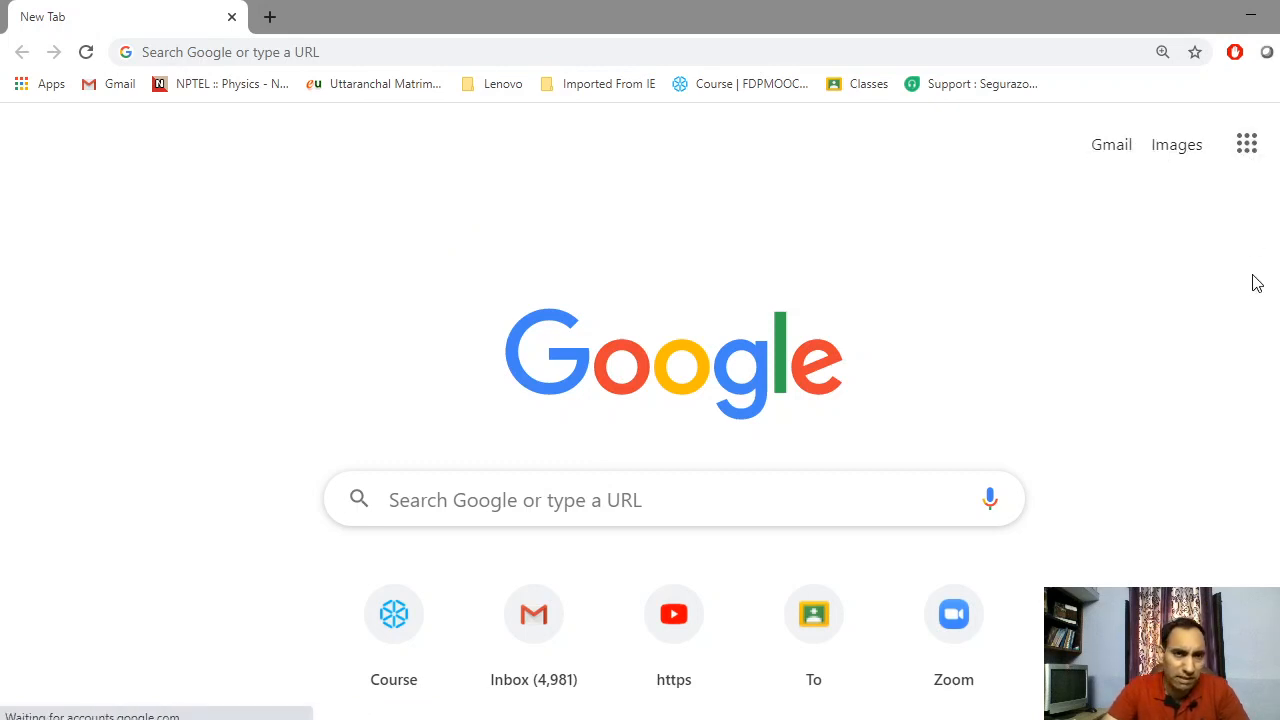
Search 'google forms' from the address bar and open the Google Forms about page
{"action": "left_click", "coordinate": [350, 53]}
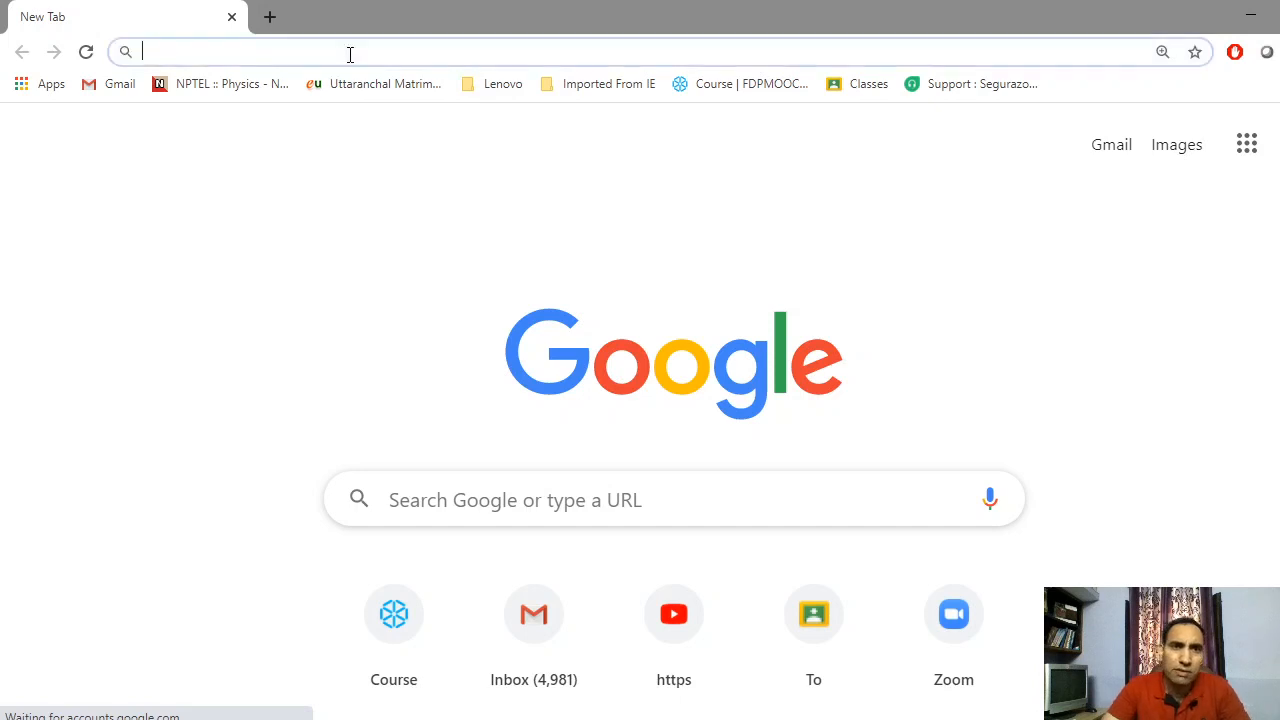
{"action": "type", "text": "g"}
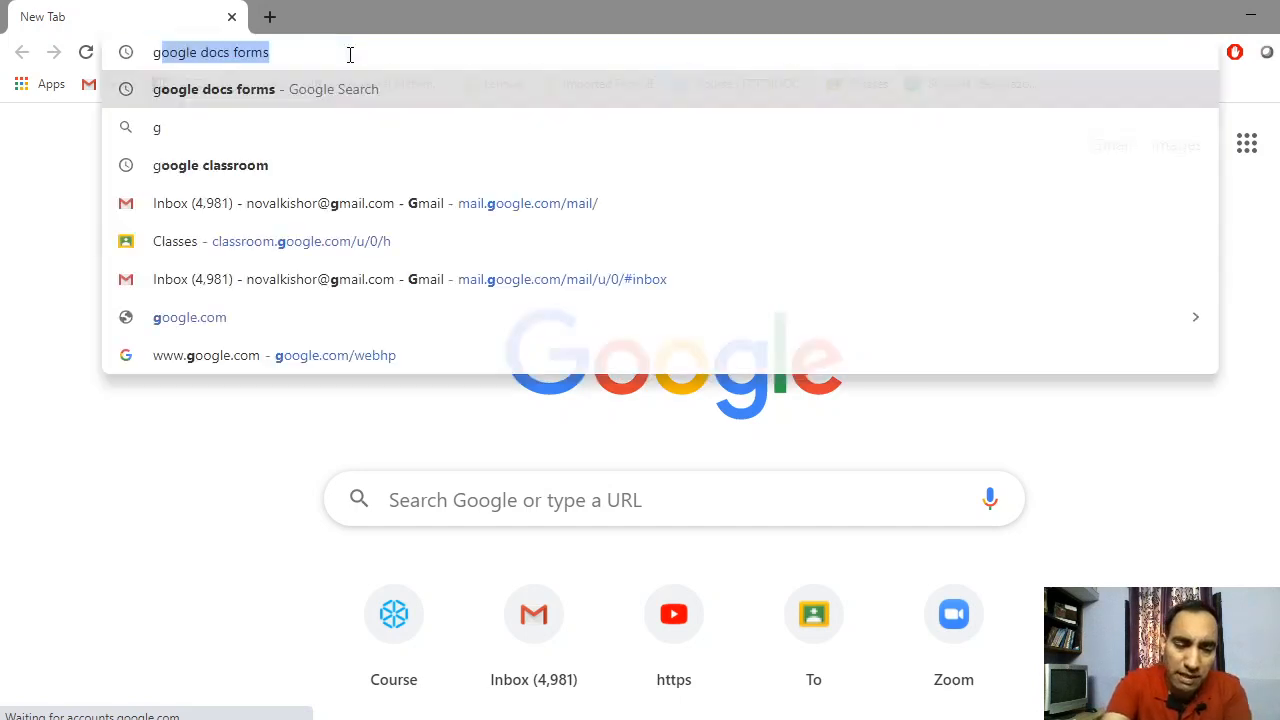
{"action": "type", "text": "oogl"}
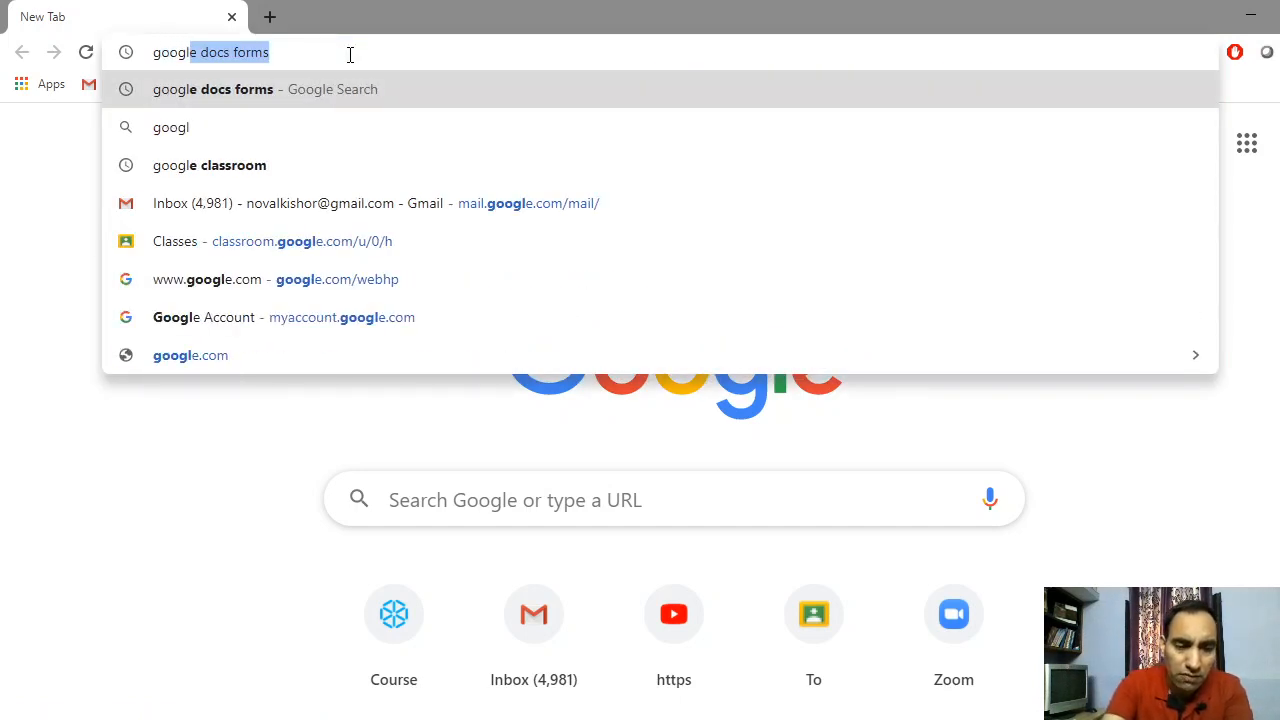
{"action": "type", "text": "e fo"}
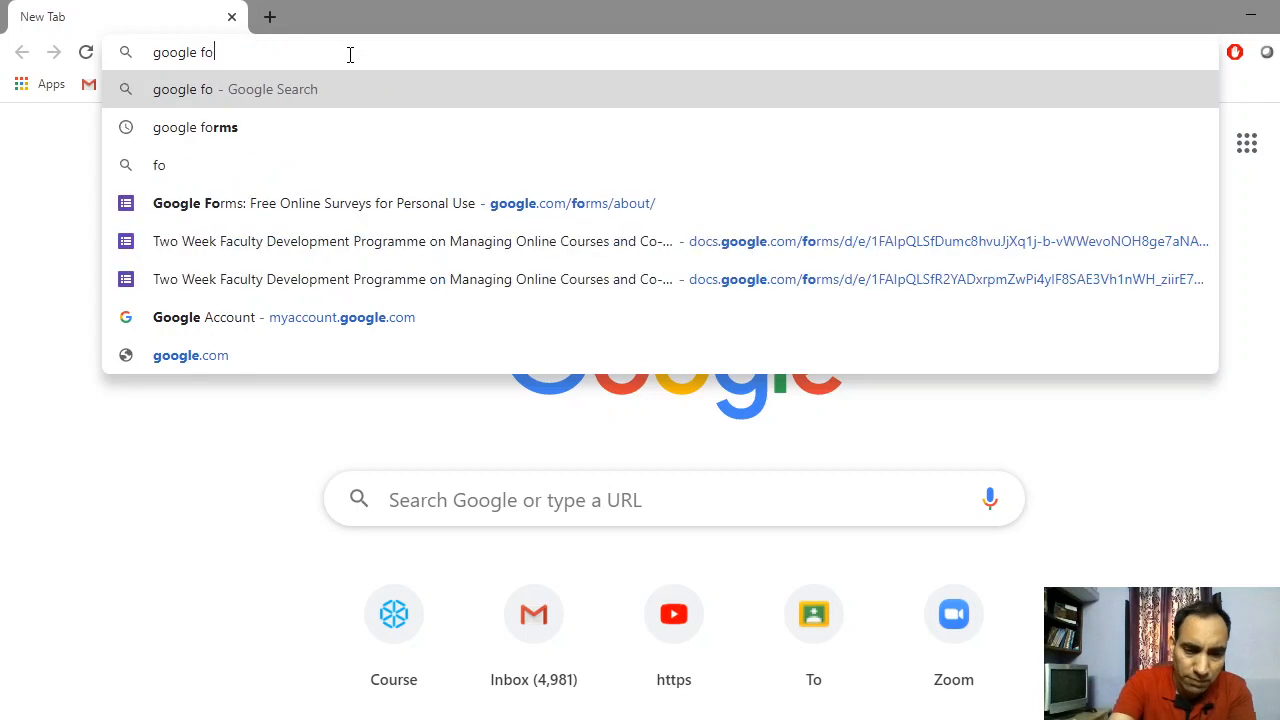
{"action": "type", "text": "rms"}
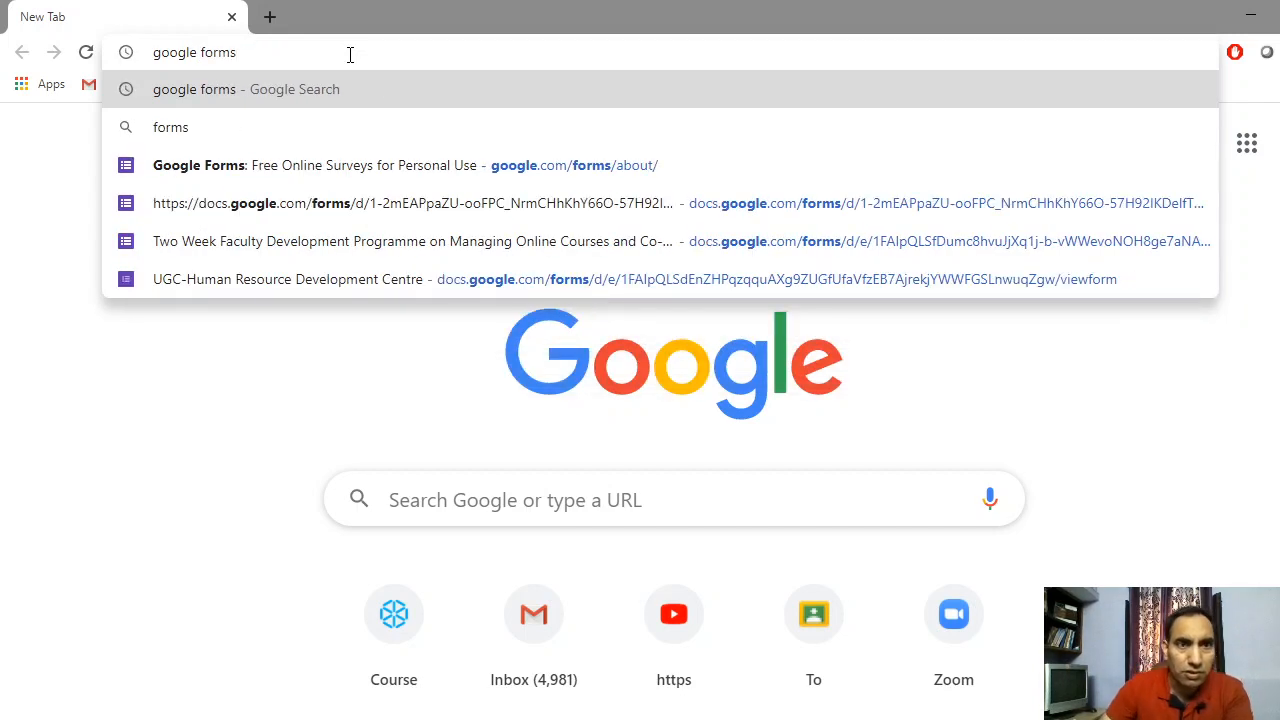
{"action": "left_click", "coordinate": [208, 96]}
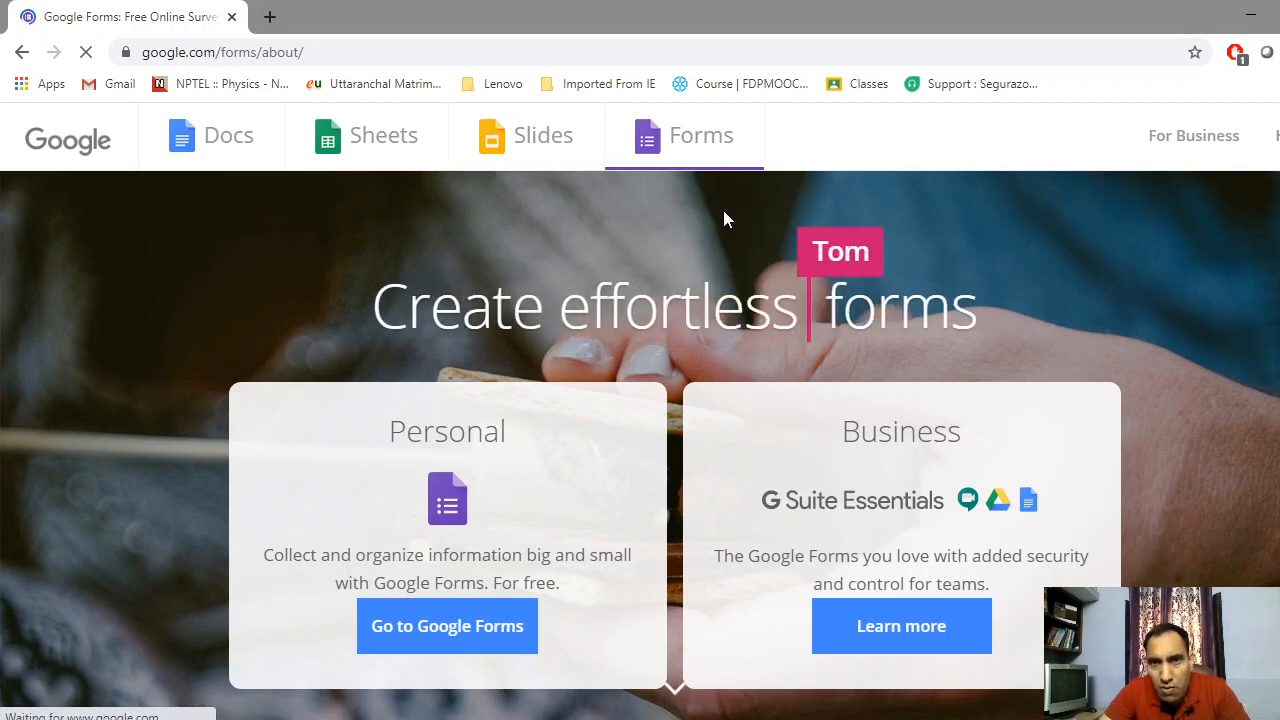
Open Forms from the top navigation, then go to the personal Google Forms start page
{"action": "left_click", "coordinate": [686, 152]}
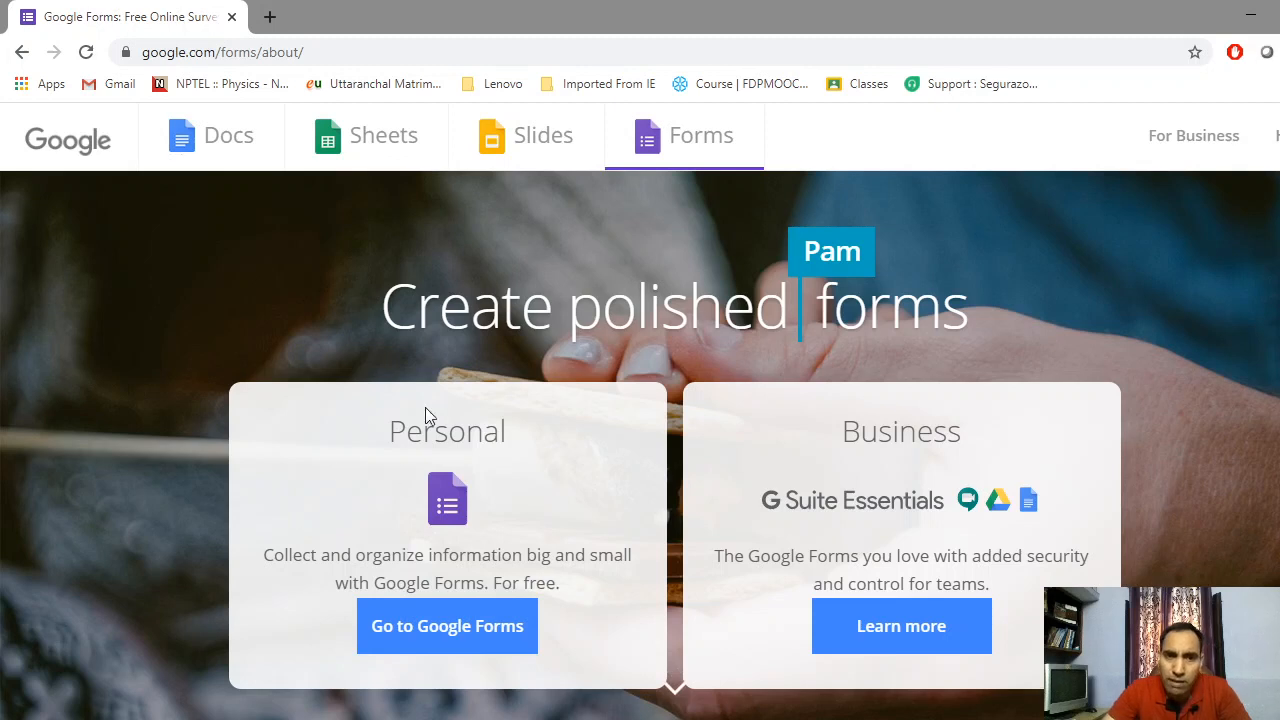
{"action": "left_click", "coordinate": [450, 630]}
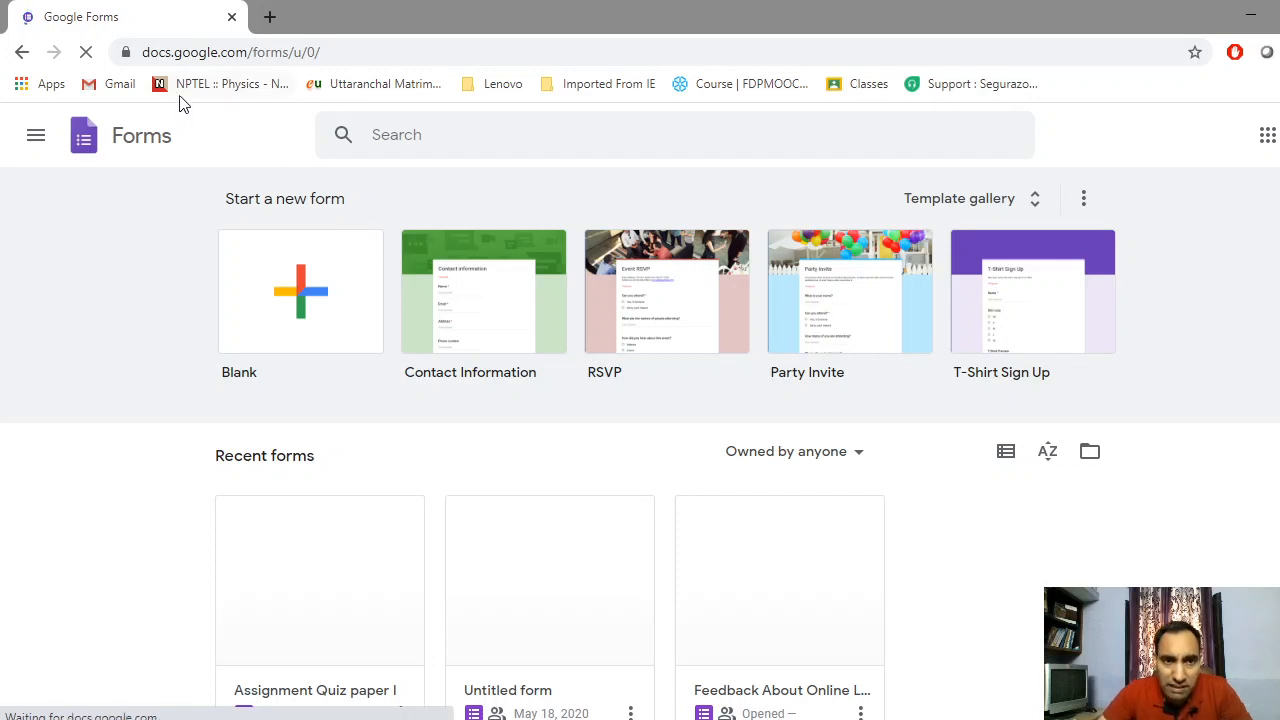
Create a Blank form from the Start a new form templates
{"action": "left_click", "coordinate": [300, 300]}
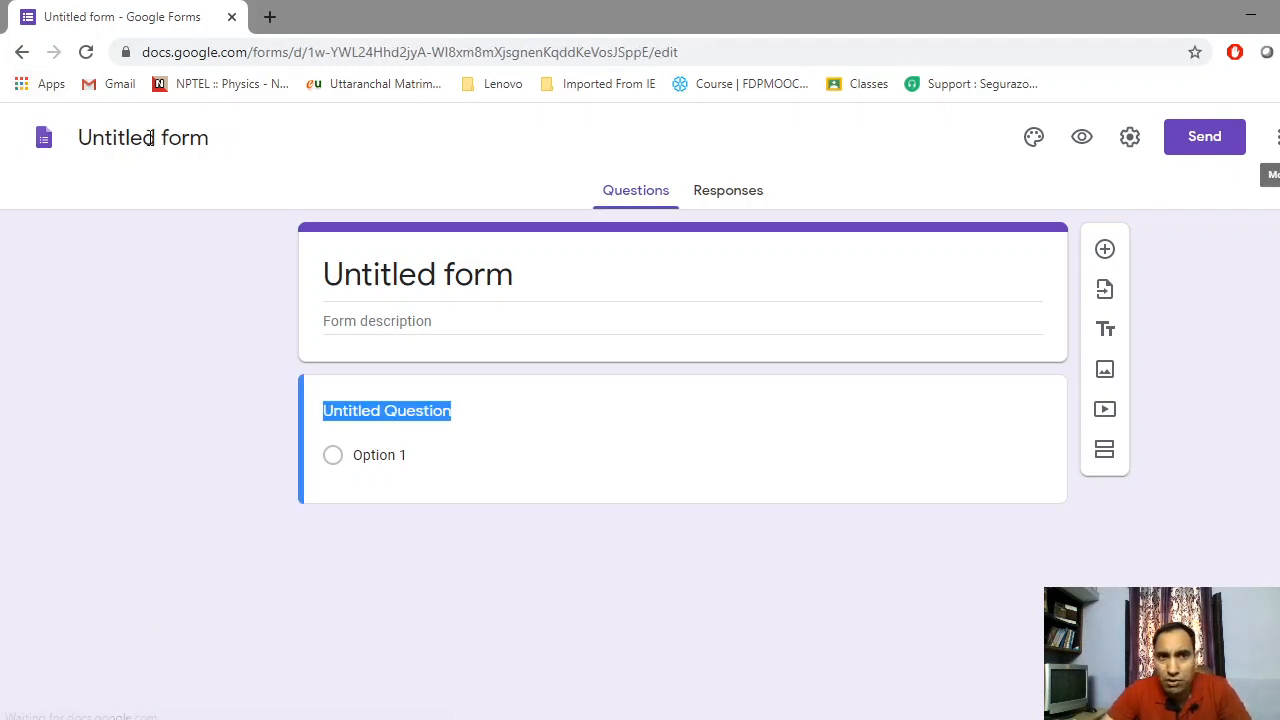
Title the file 'Registration form' and copy that name into the form heading
{"action": "left_click", "coordinate": [127, 138]}
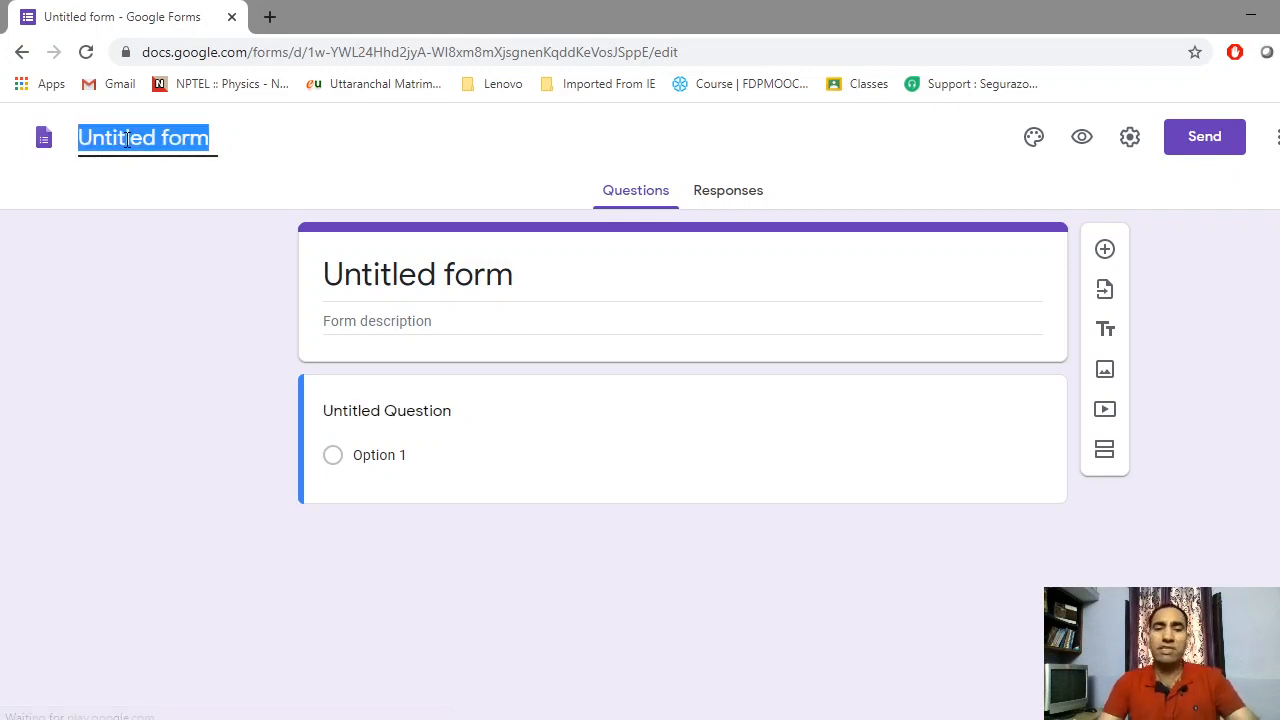
{"action": "type", "text": "R"}
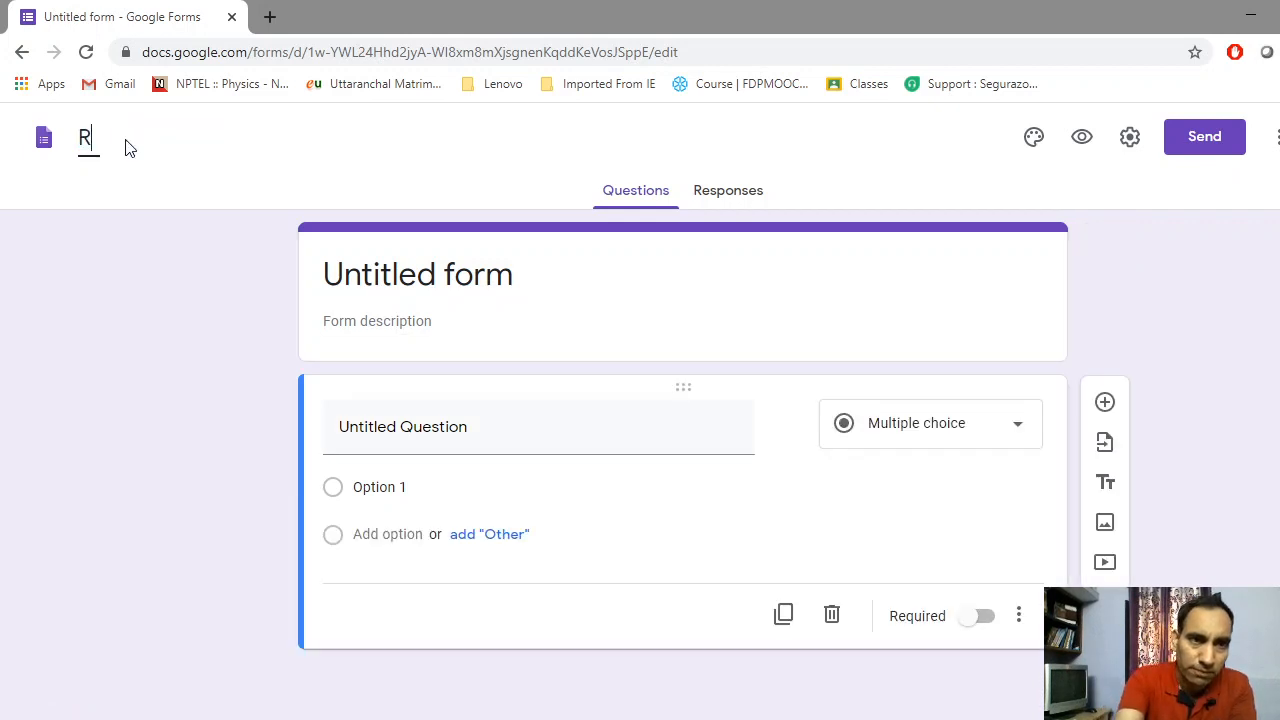
{"action": "type", "text": "egi"}
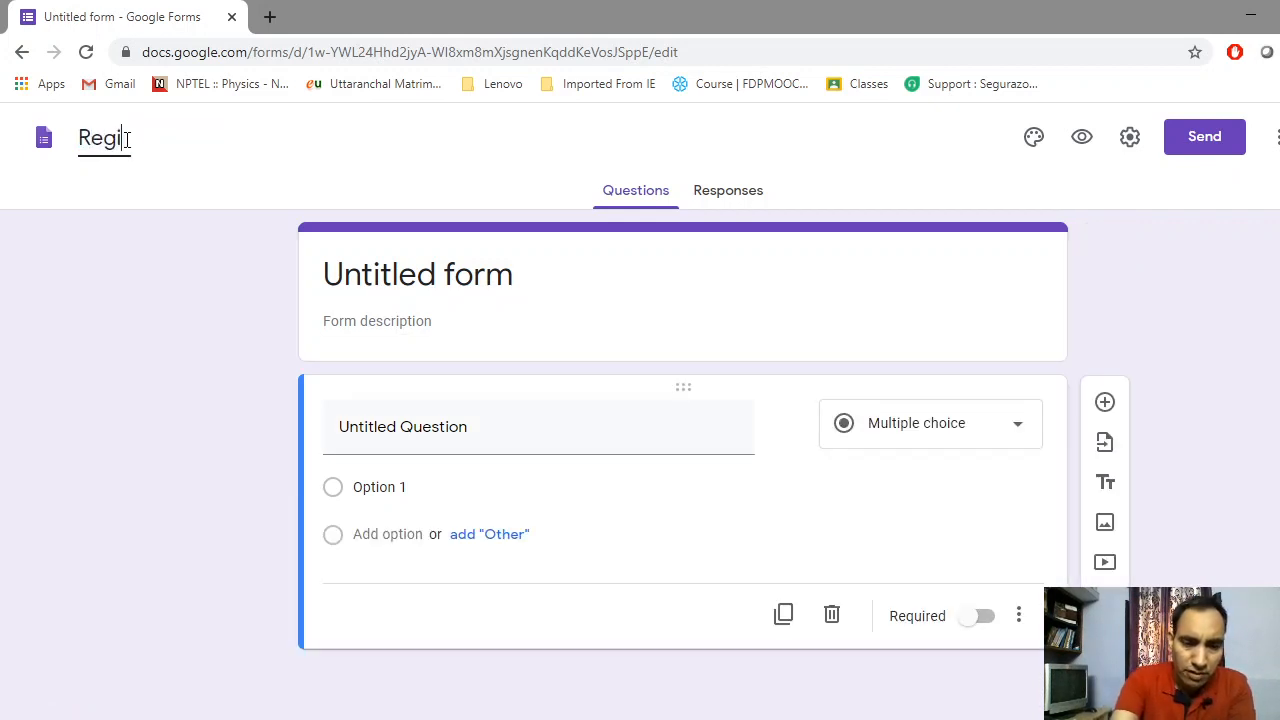
{"action": "type", "text": "stration "}
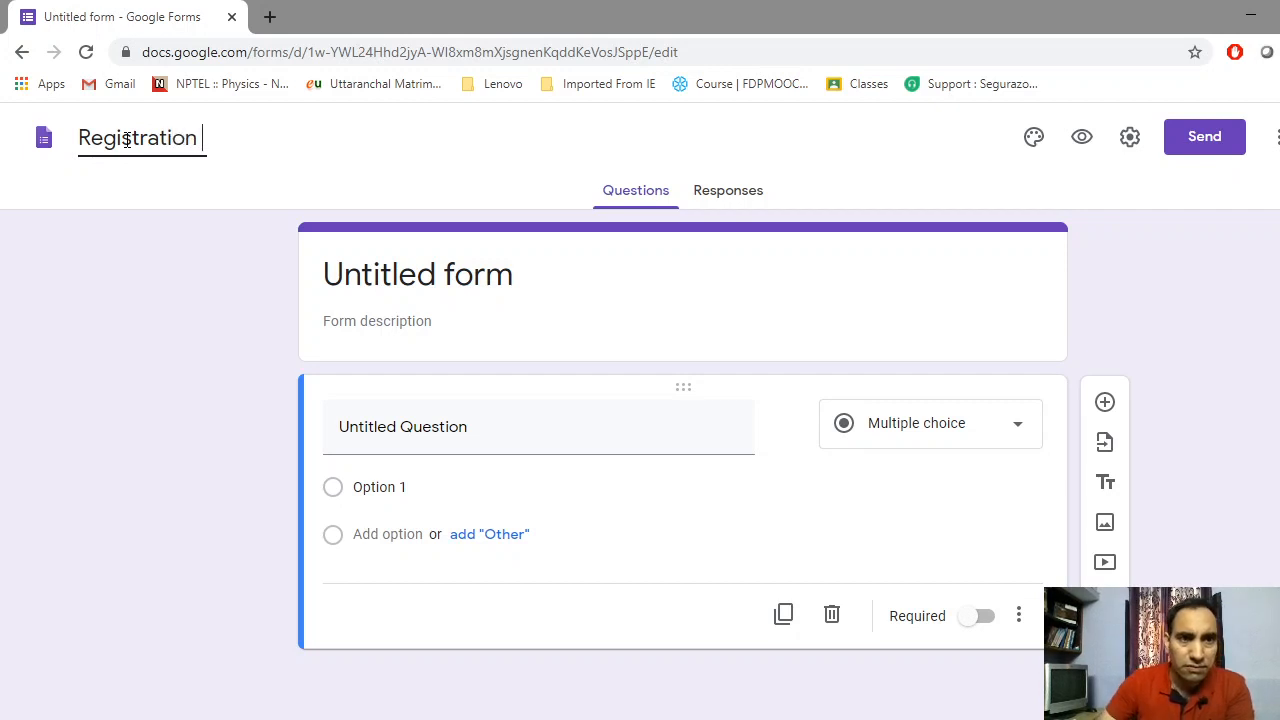
{"action": "type", "text": "form"}
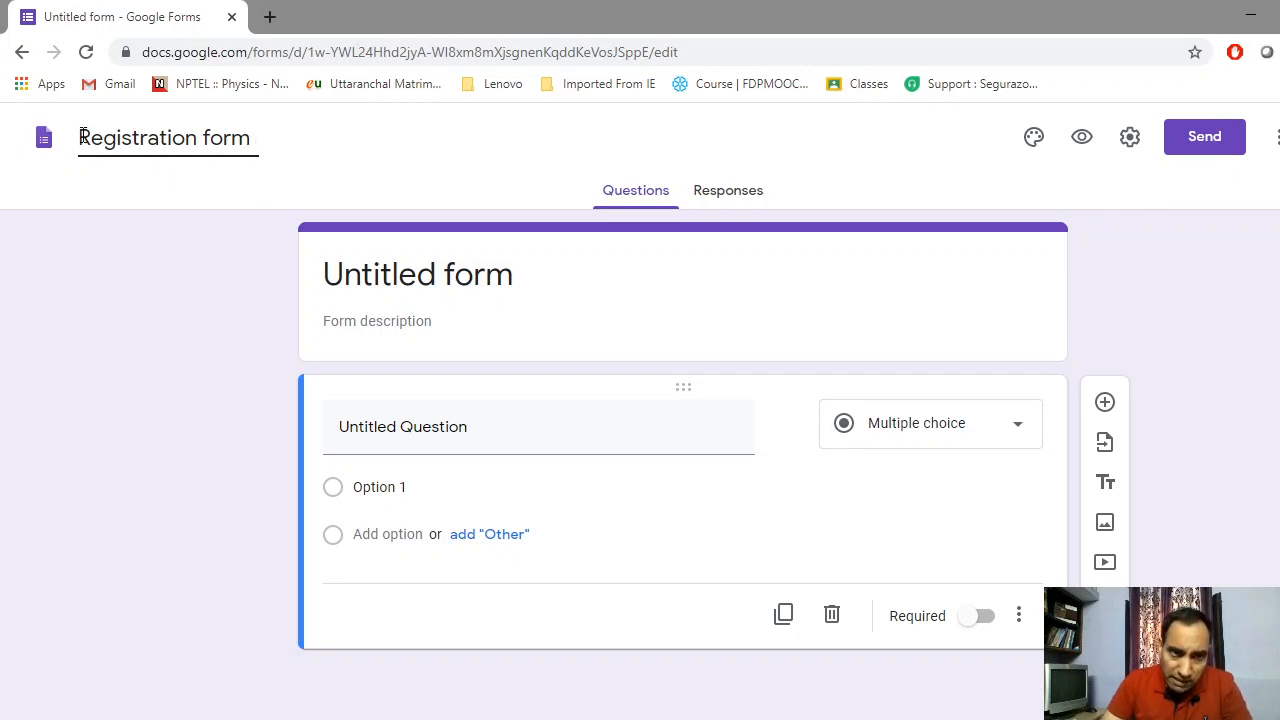
{"action": "left_click_drag", "start_coordinate": [79, 138], "coordinate": [250, 138]}
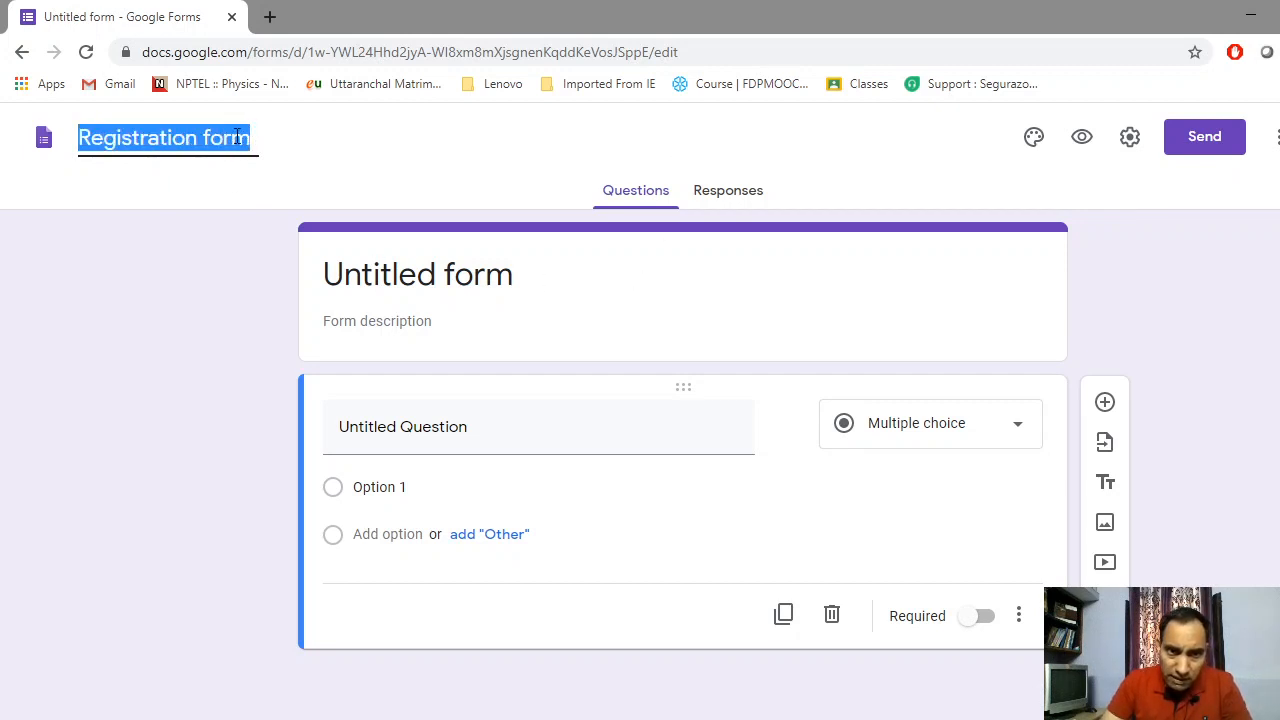
{"action": "right_click", "coordinate": [237, 144]}
{"action": "left_click", "coordinate": [320, 214]}
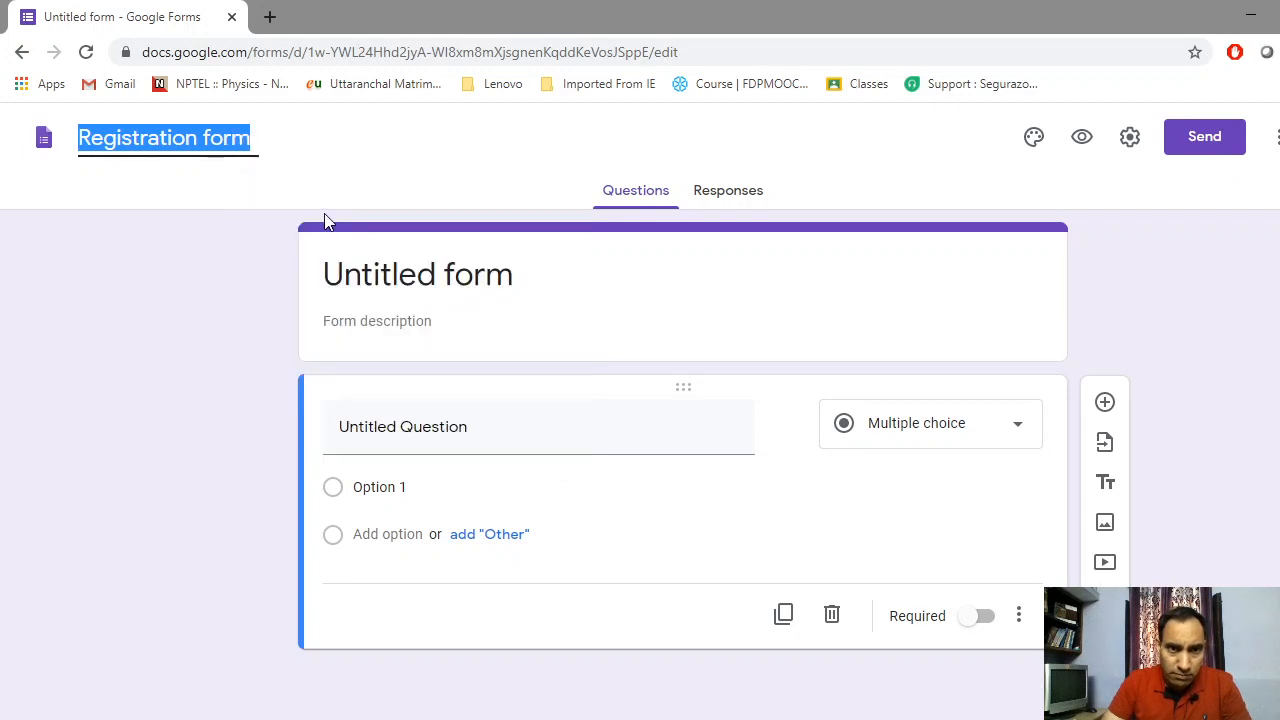
{"action": "left_click", "coordinate": [346, 279]}
{"action": "key", "text": "ctrl+v"}
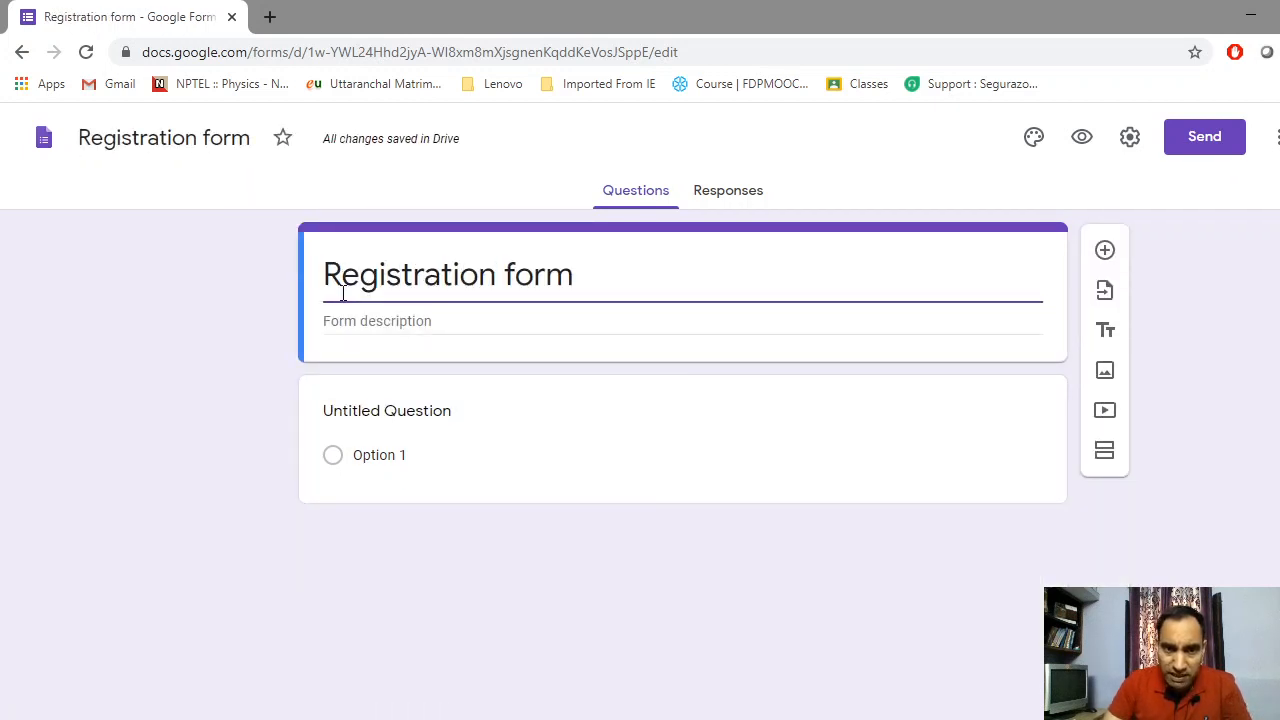
Enter the description 'It is a registration form for conducting a quiz', fixing its capitalised opening
{"action": "left_click", "coordinate": [337, 320]}
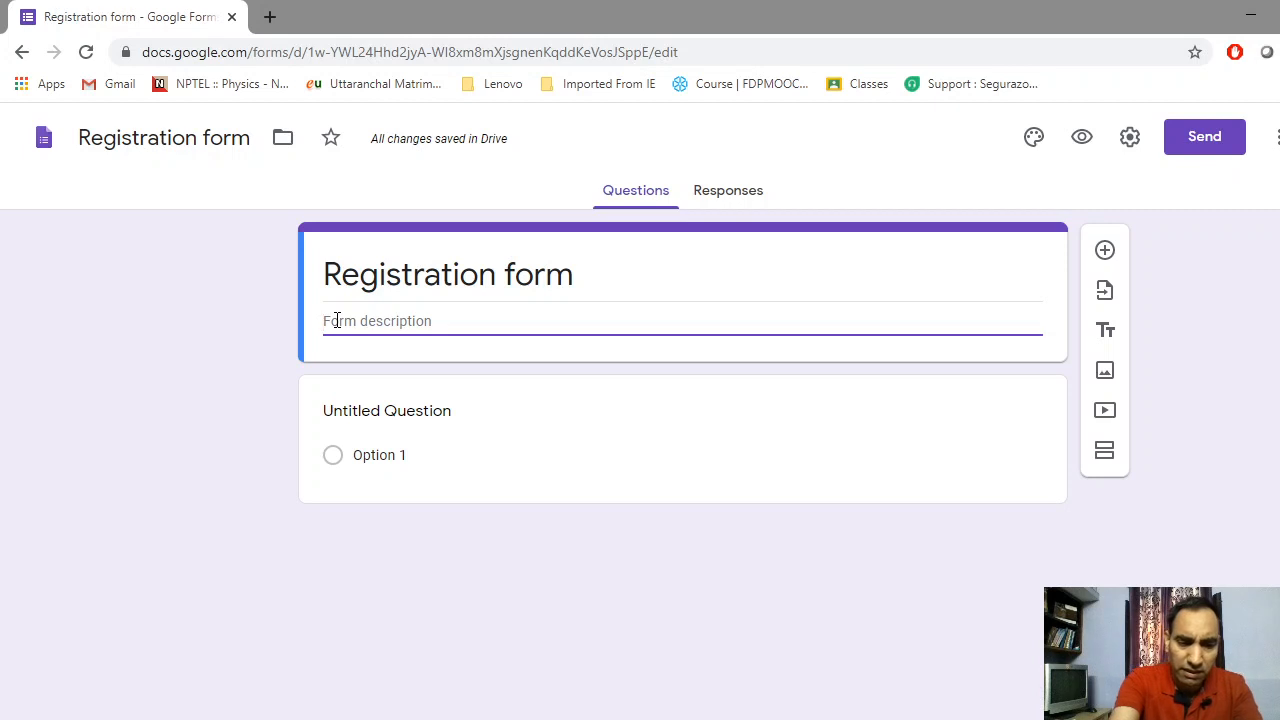
{"action": "type", "text": "regi"}
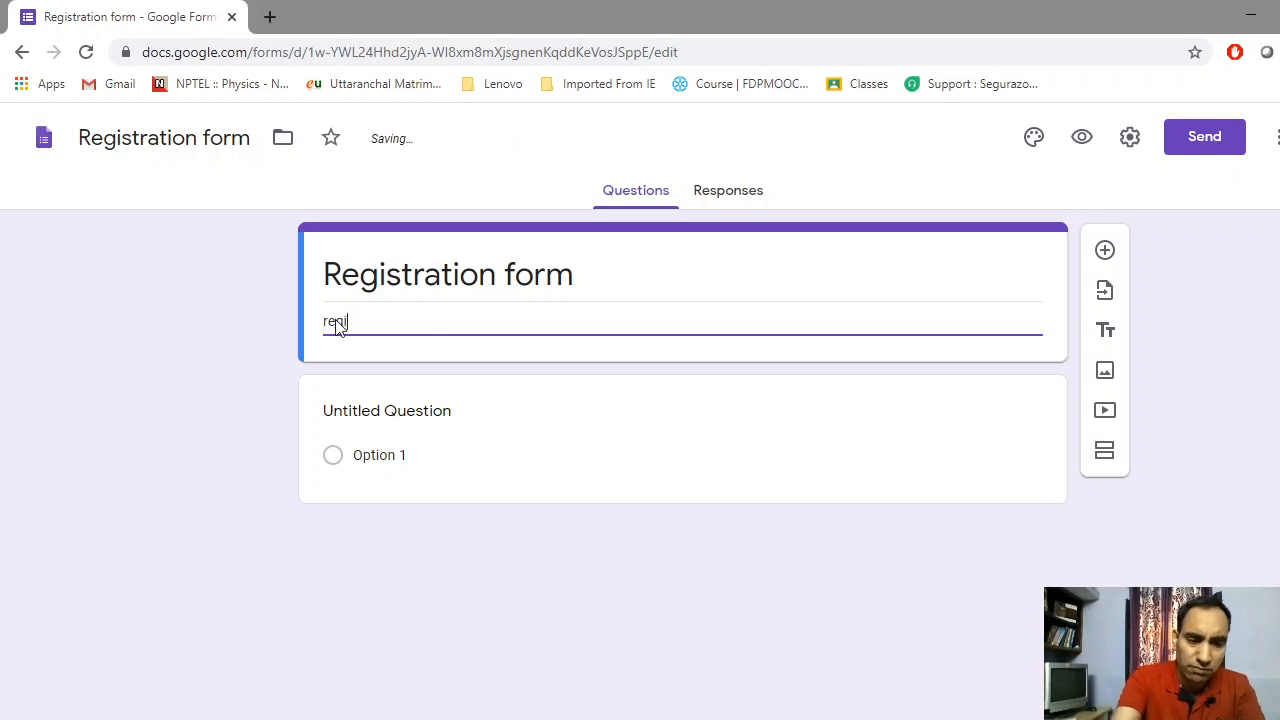
{"action": "type", "text": "strat"}
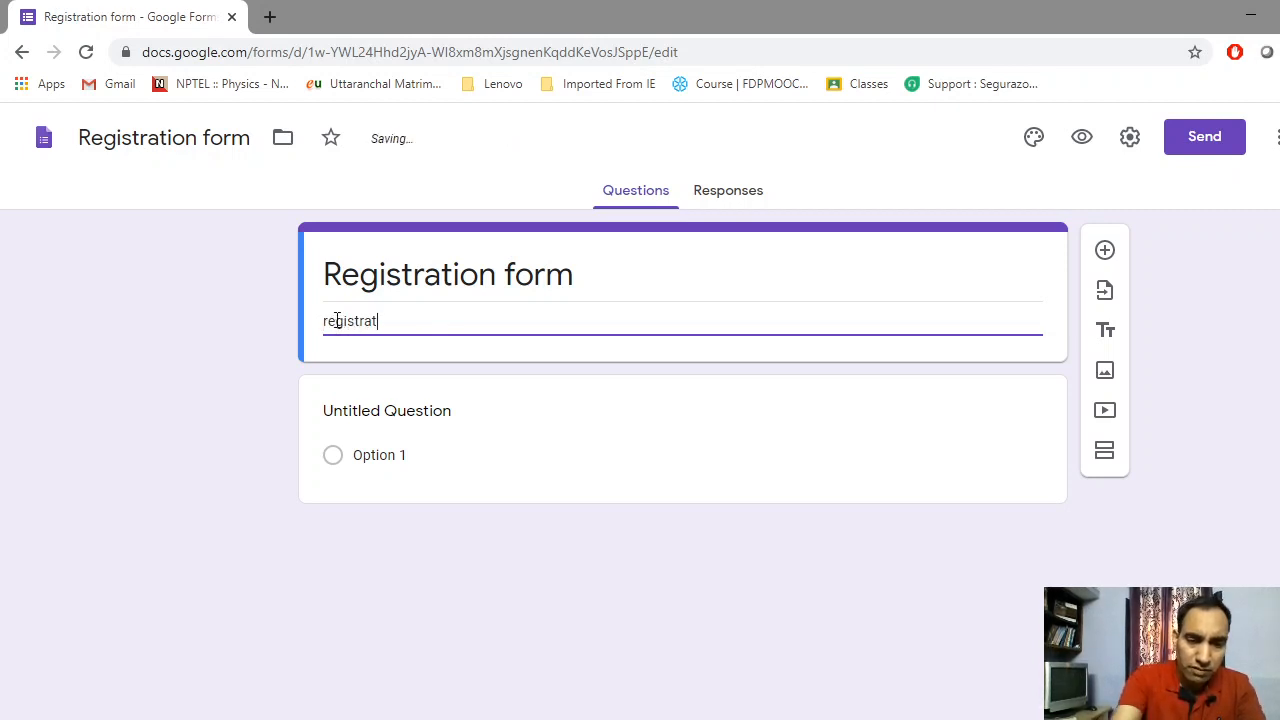
{"action": "type", "text": "ion f"}
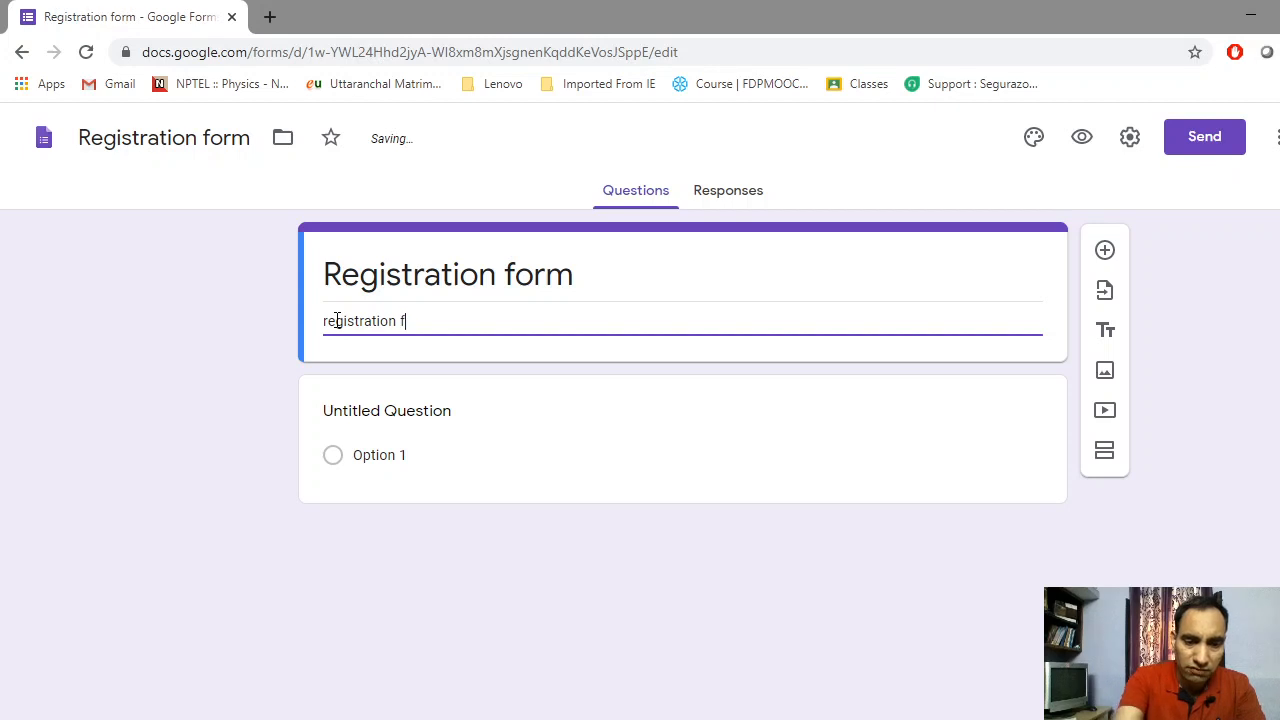
{"action": "type", "text": "orm for"}
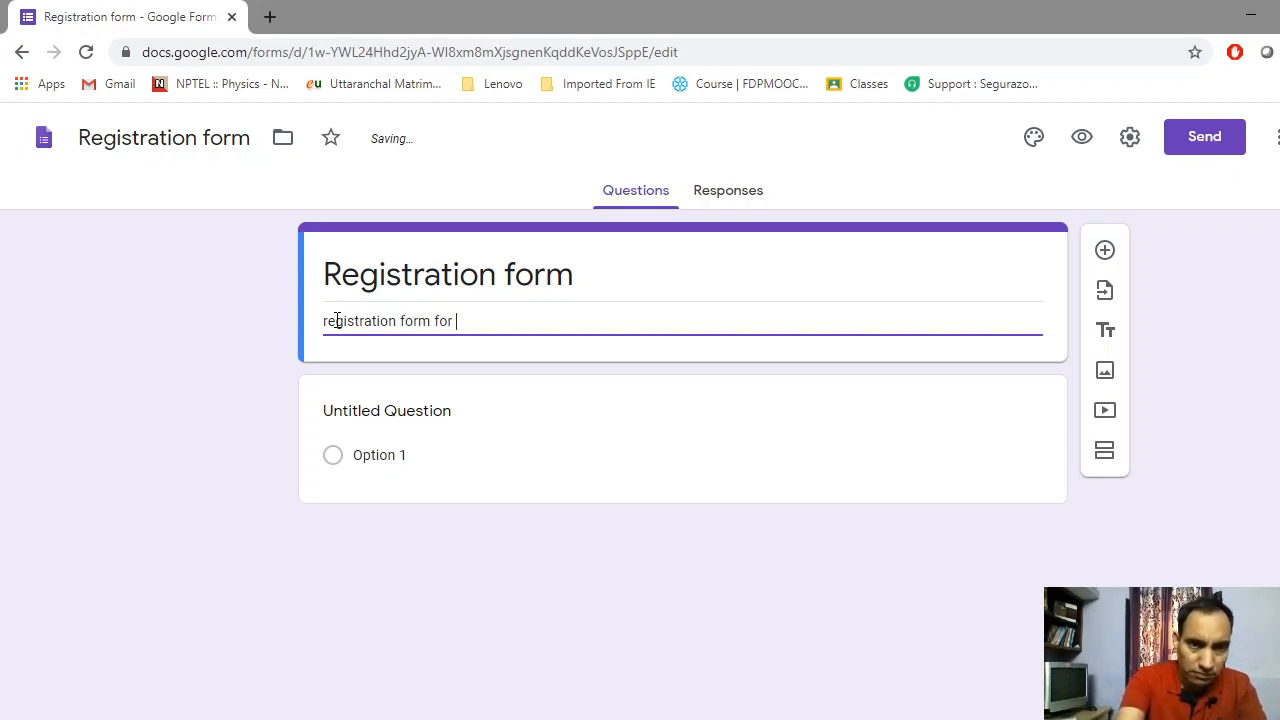
{"action": "type", "text": " con"}
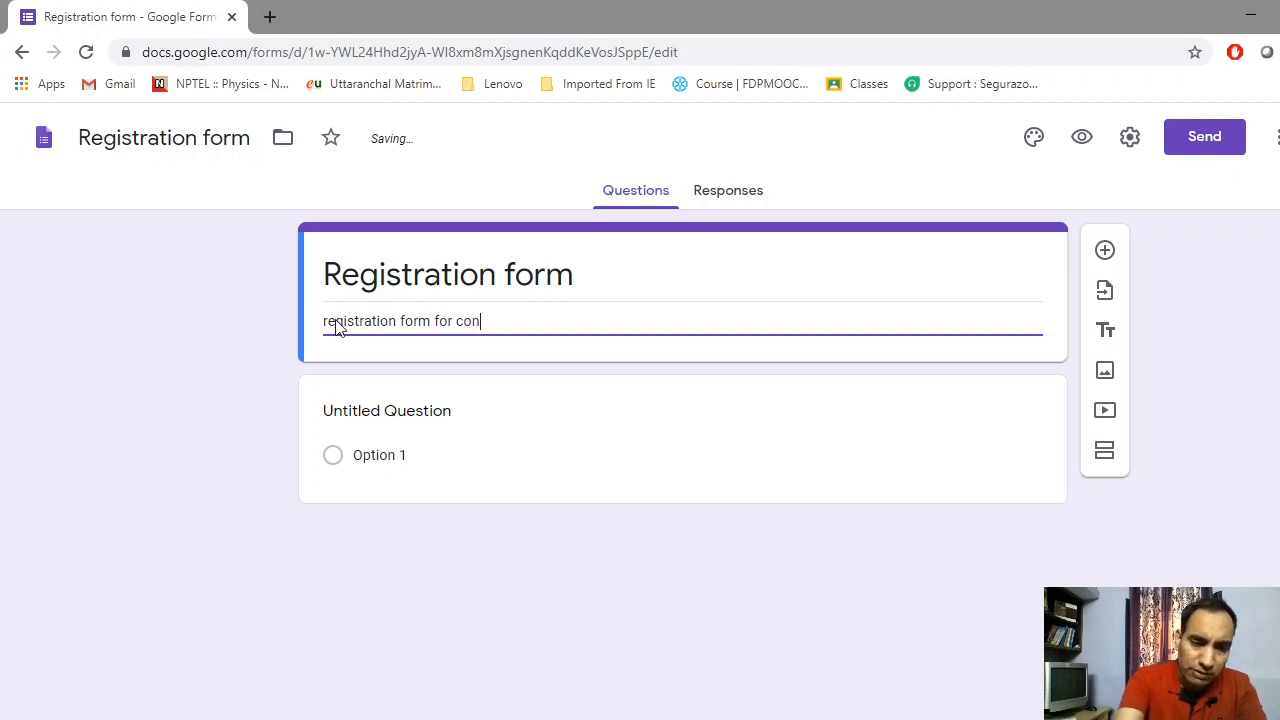
{"action": "type", "text": "ductin"}
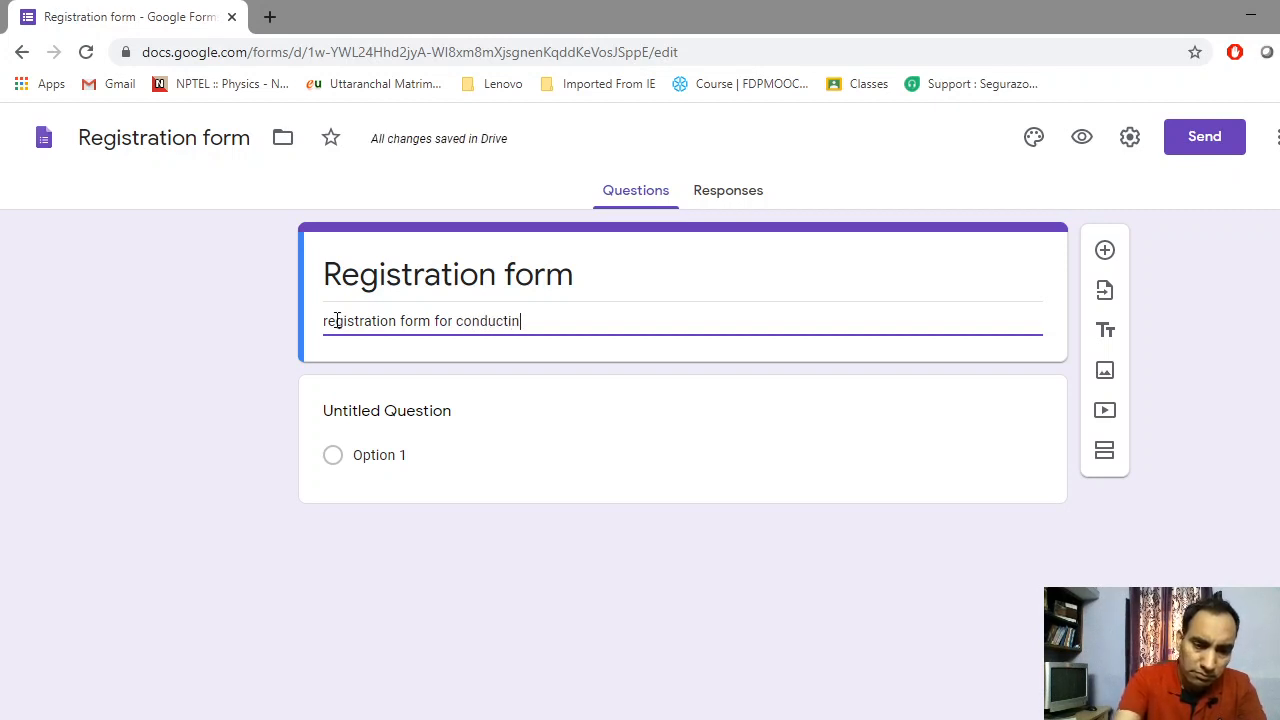
{"action": "type", "text": "g a q"}
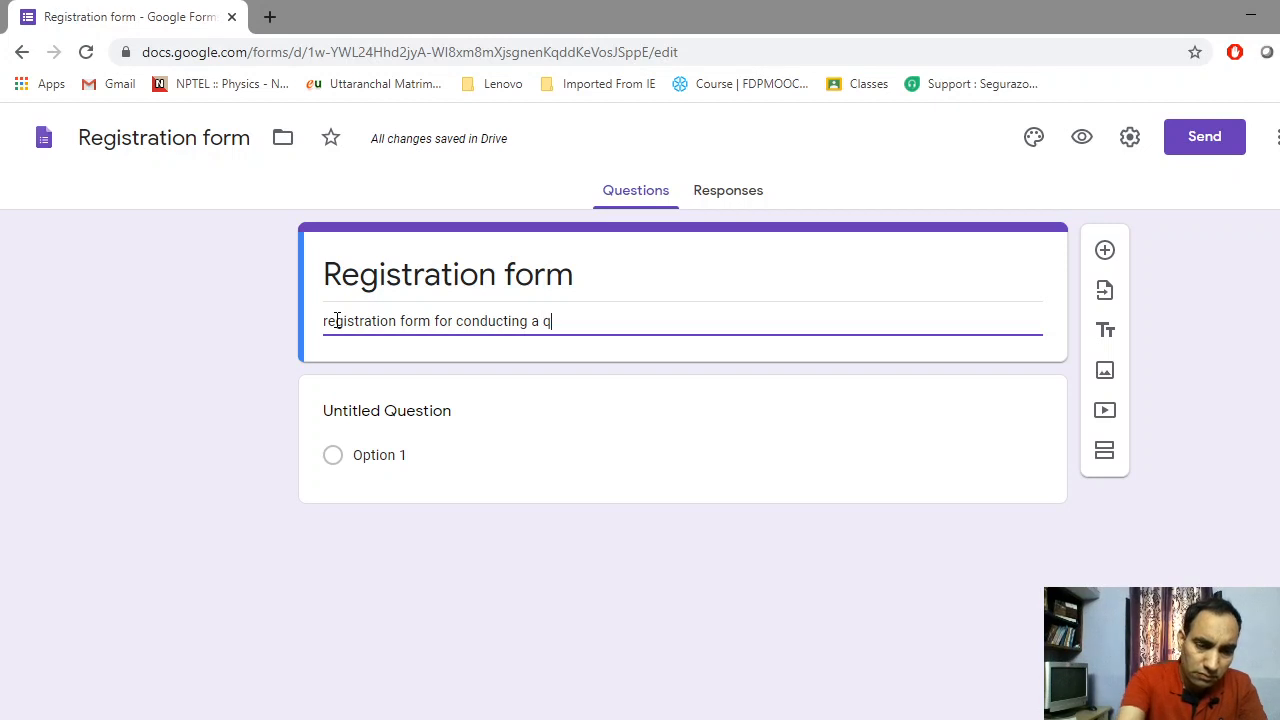
{"action": "type", "text": "uiz"}
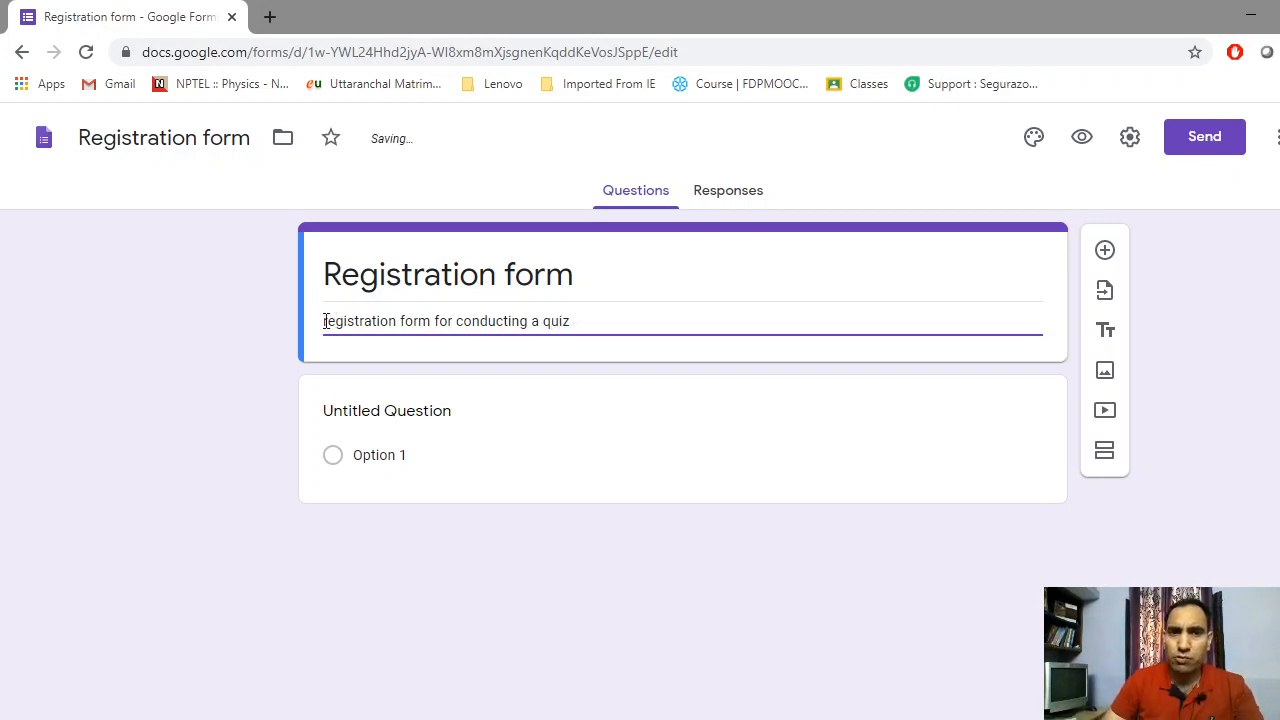
{"action": "key", "text": "Home"}
{"action": "key", "text": "Delete"}
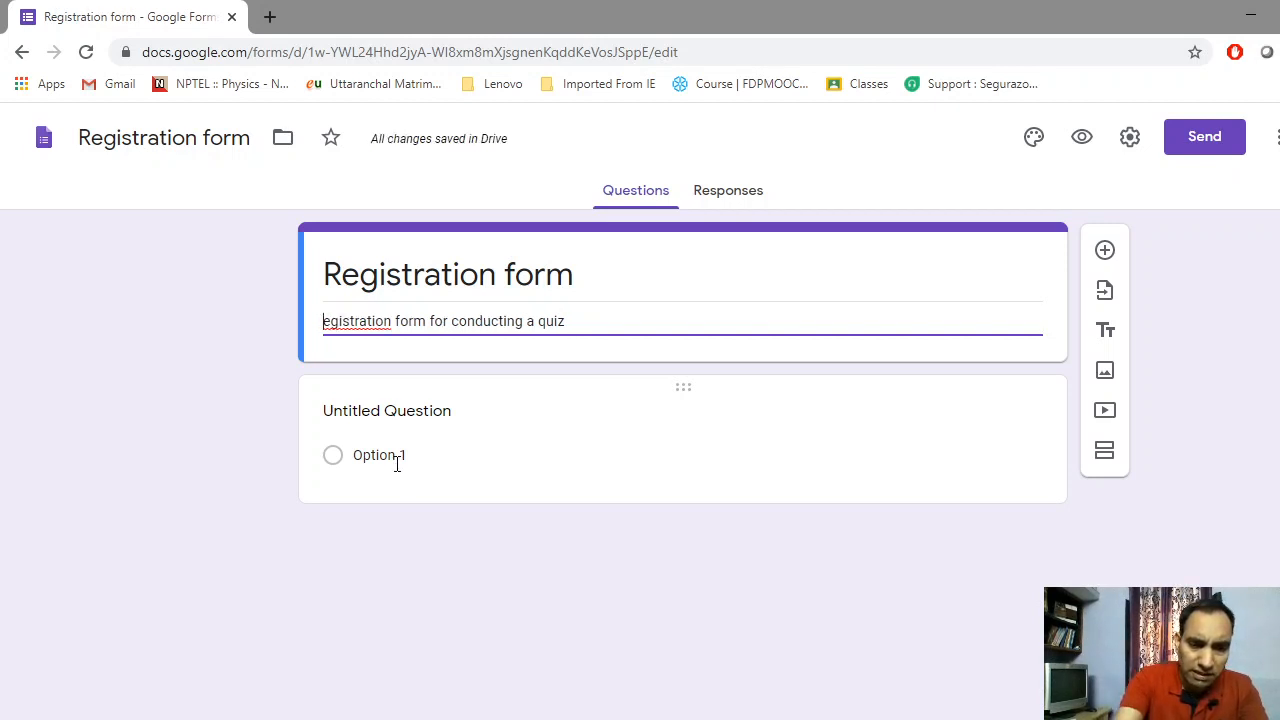
{"action": "type", "text": "it"}
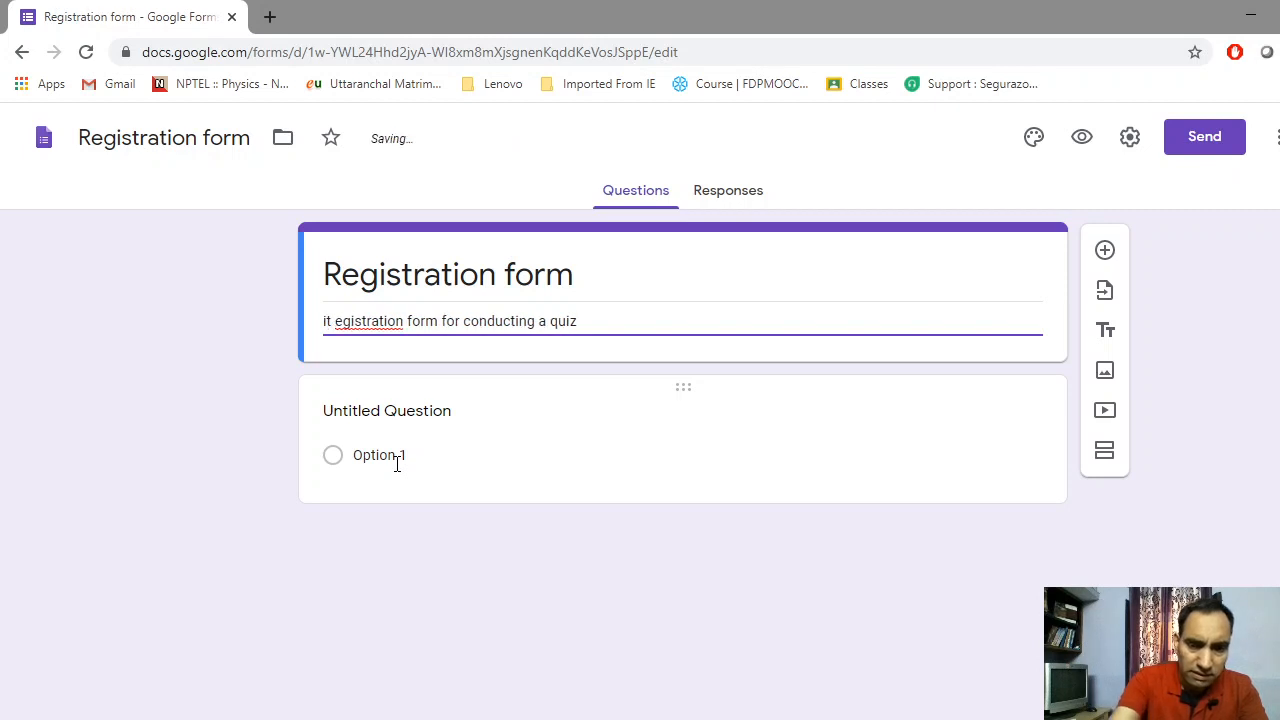
{"action": "key", "text": "BackSpace"}
{"action": "key", "text": "BackSpace"}
{"action": "key", "text": "BackSpace"}
{"action": "type", "text": "It"}
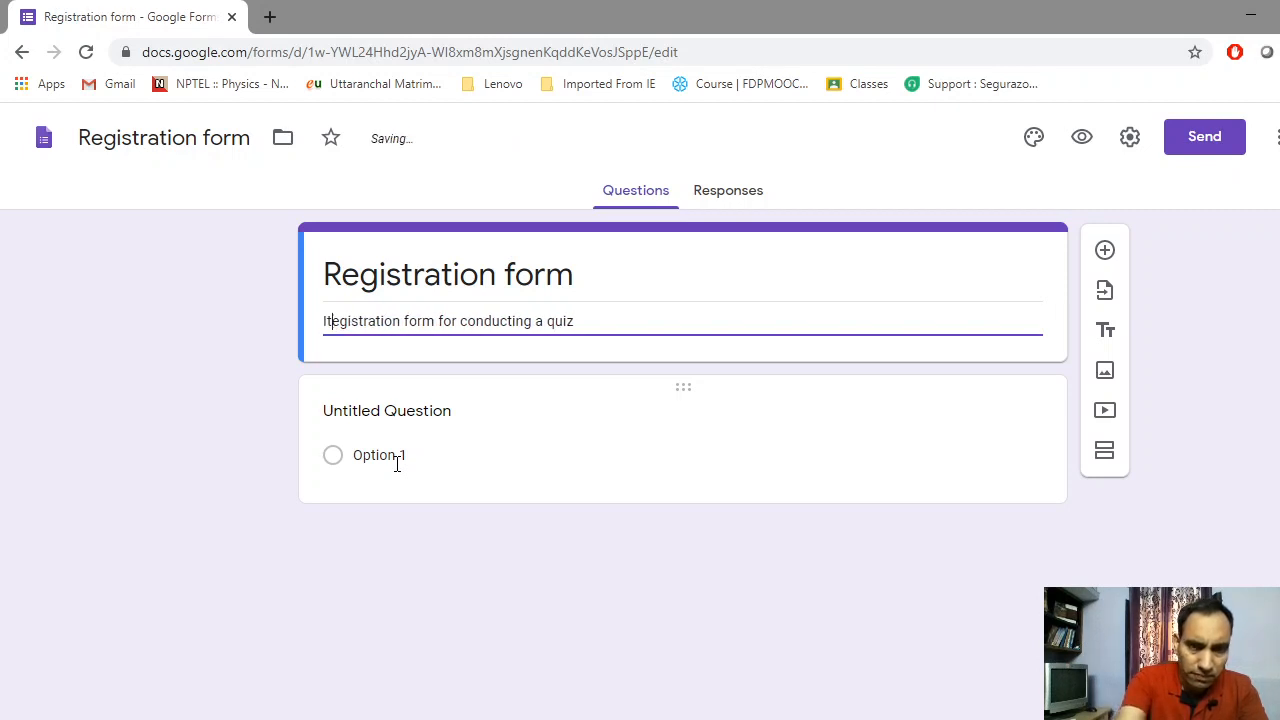
{"action": "type", "text": " is"}
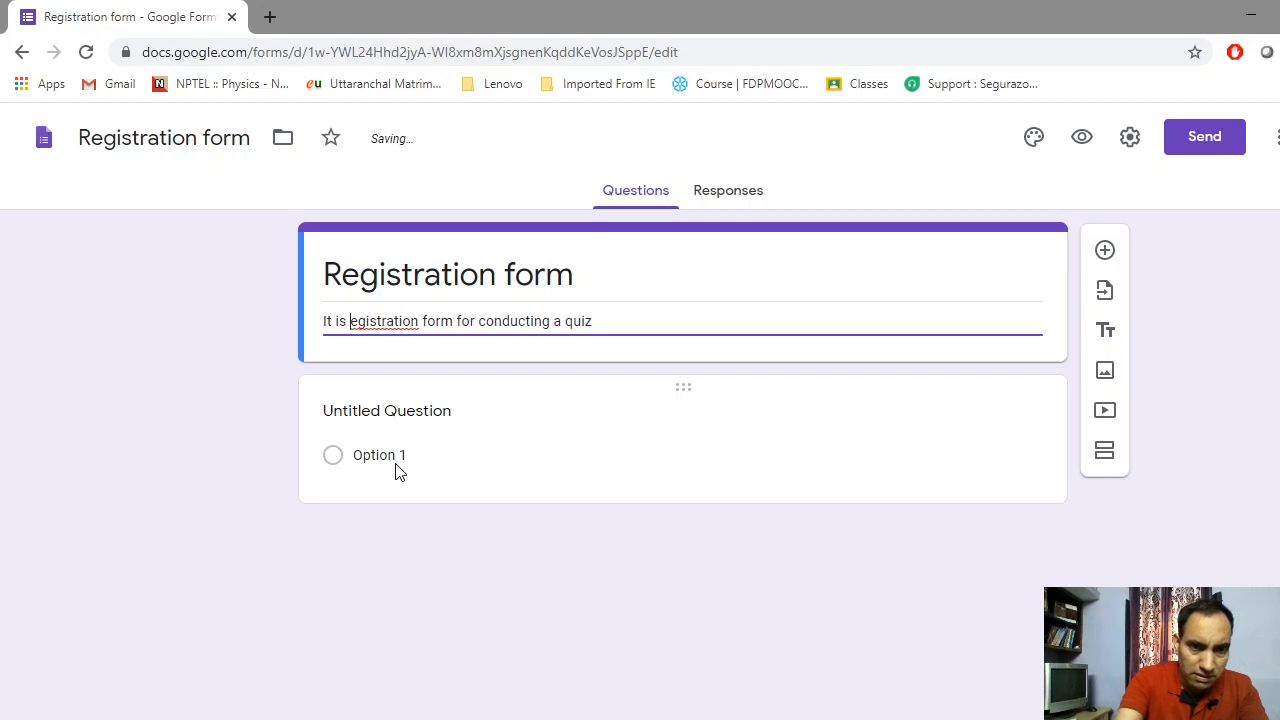
{"action": "type", "text": "a r"}
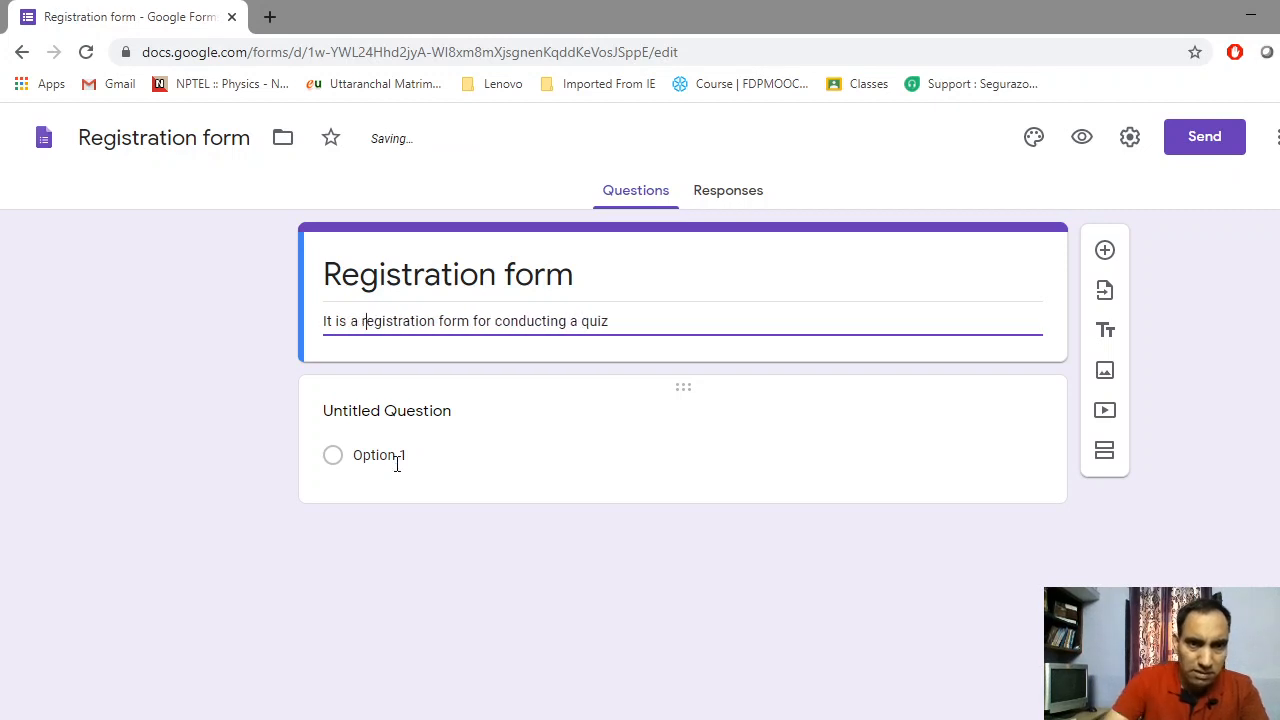
{"action": "left_click", "coordinate": [614, 316]}
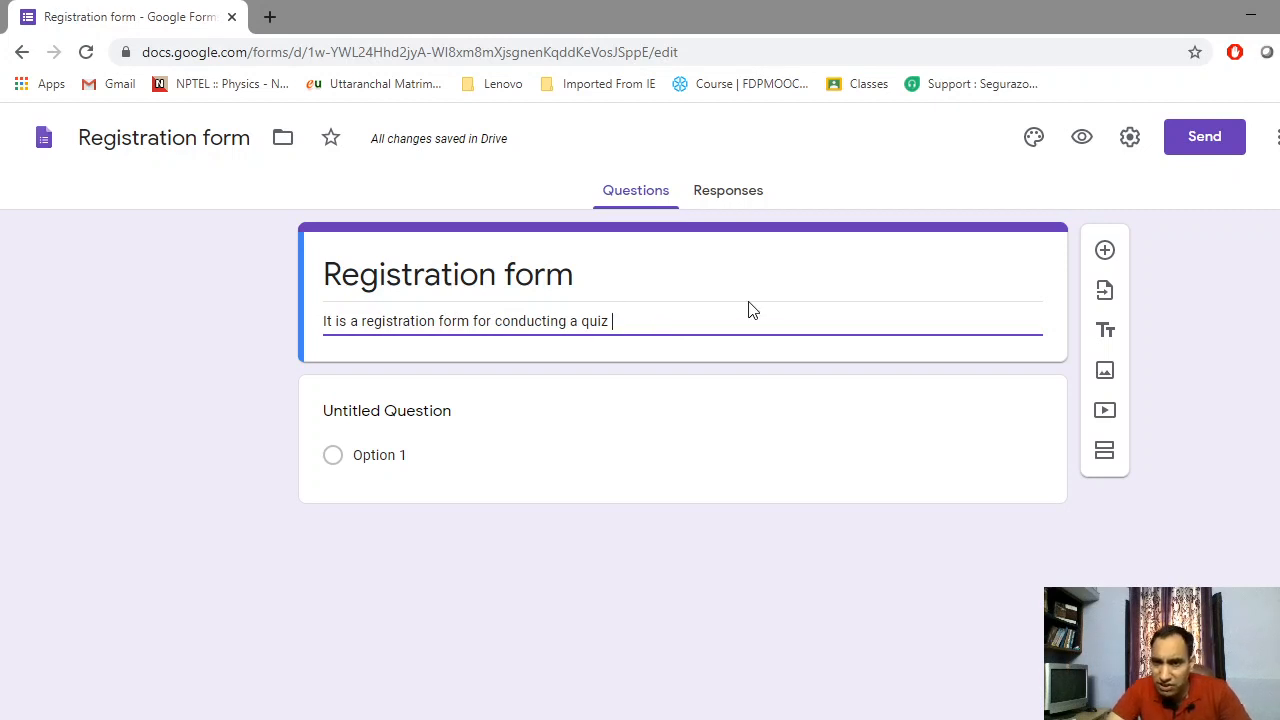
Add a new question above Untitled Question and title it 'Email ID'
{"action": "left_click", "coordinate": [1105, 252]}
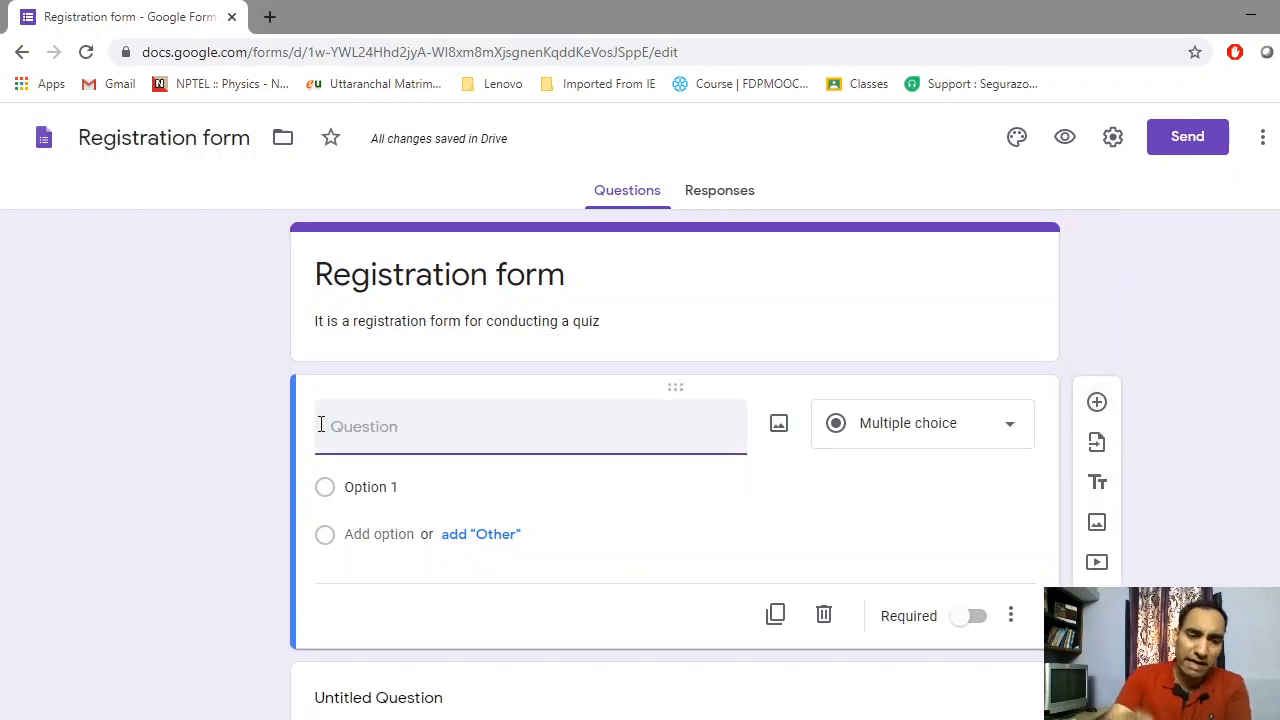
{"action": "type", "text": "E"}
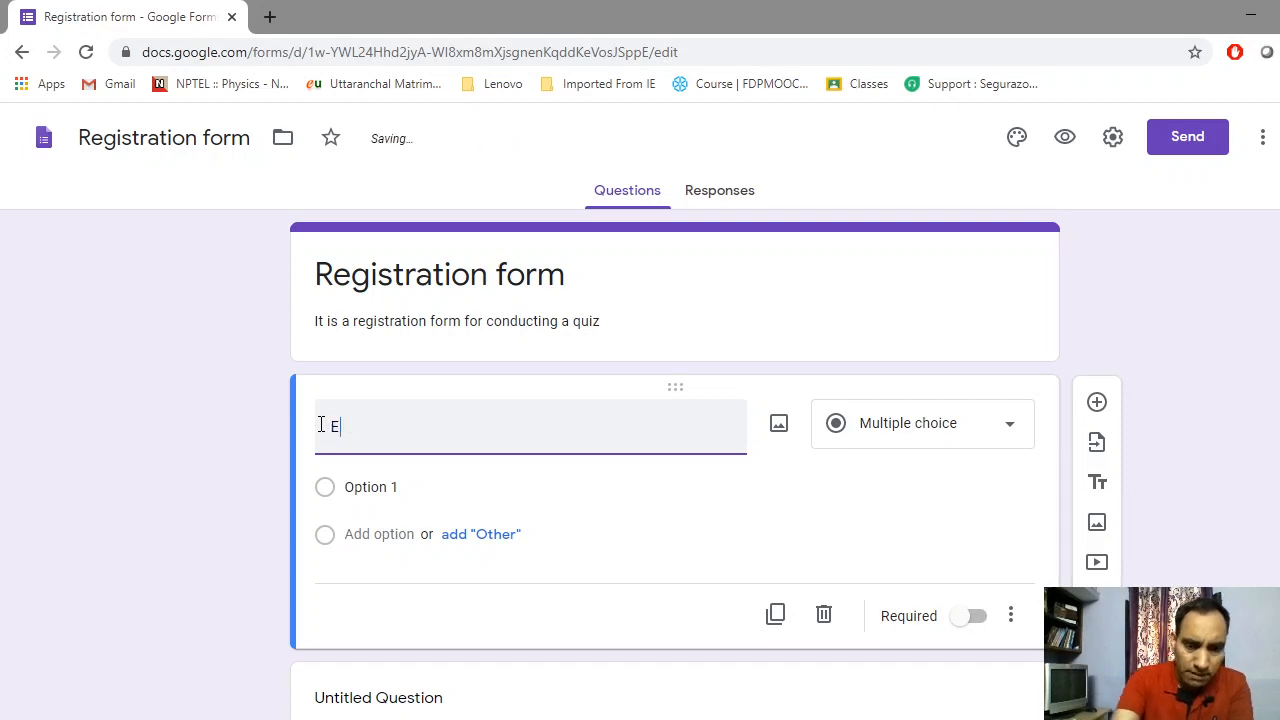
{"action": "type", "text": "mail"}
{"action": "key", "text": "BackSpace"}
{"action": "key", "text": "BackSpace"}
{"action": "key", "text": "BackSpace"}
{"action": "key", "text": "BackSpace"}
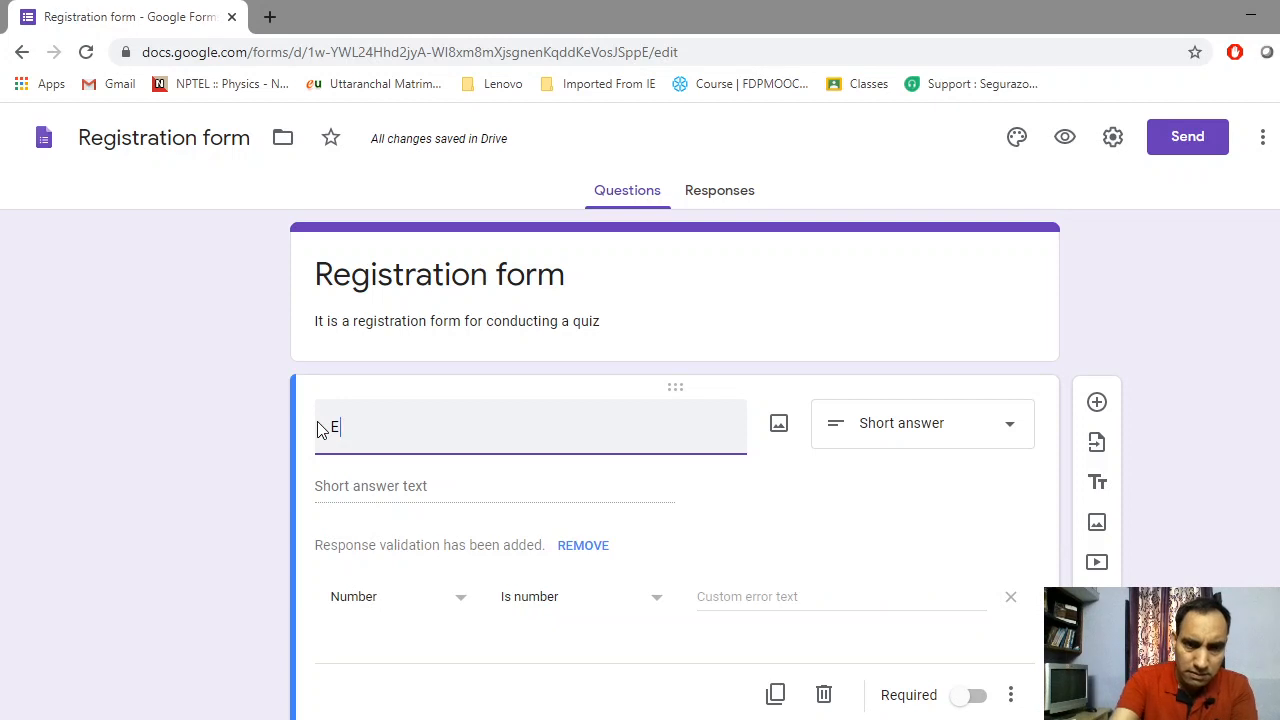
{"action": "key", "text": "BackSpace"}
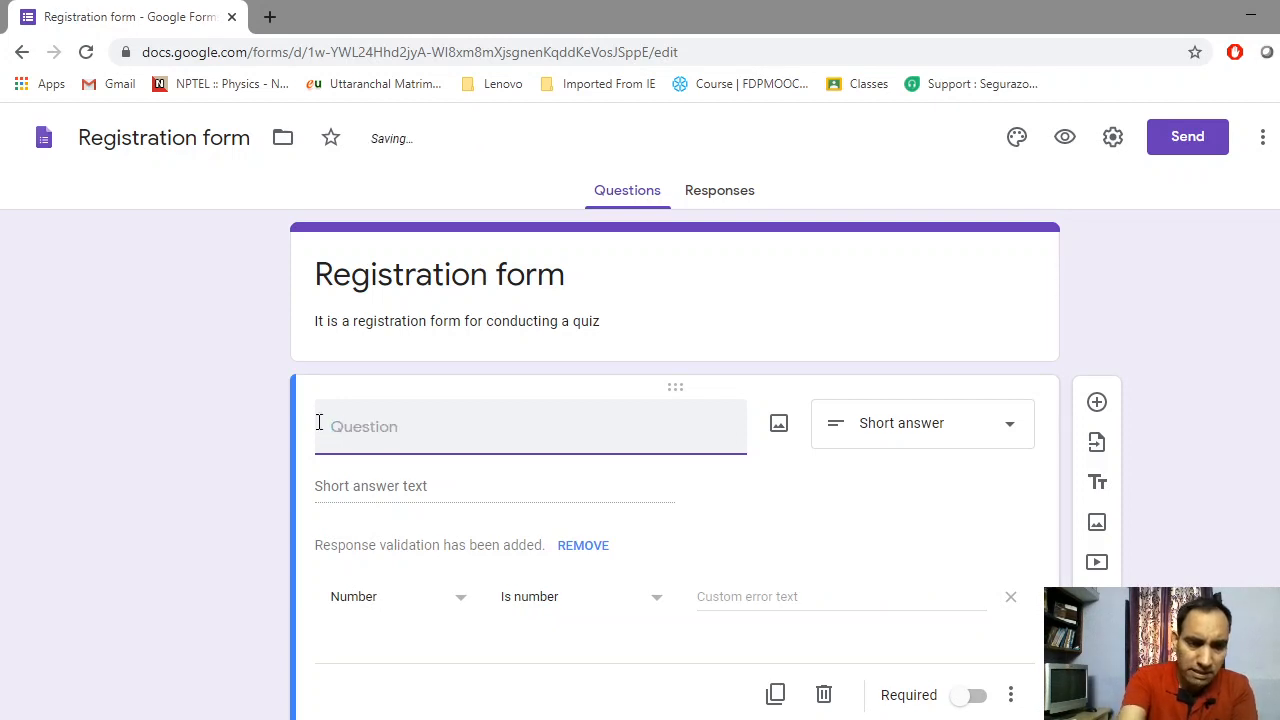
{"action": "type", "text": "Email"}
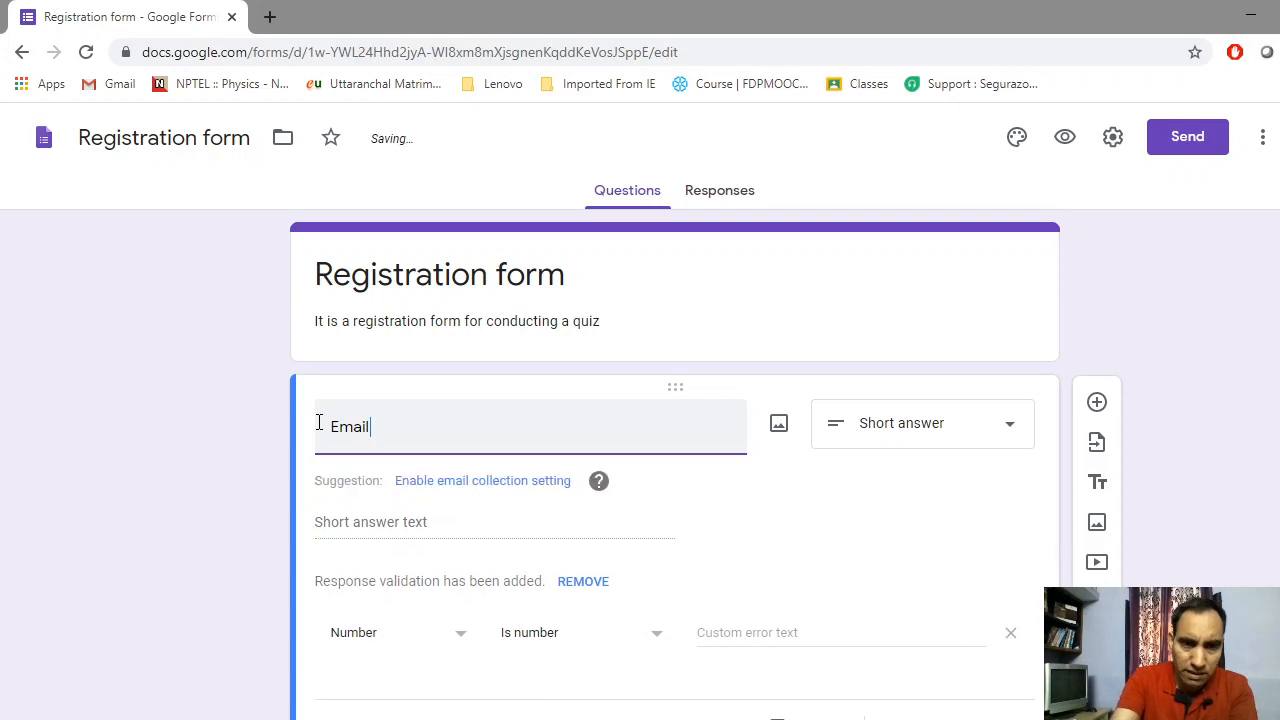
{"action": "type", "text": " I"}
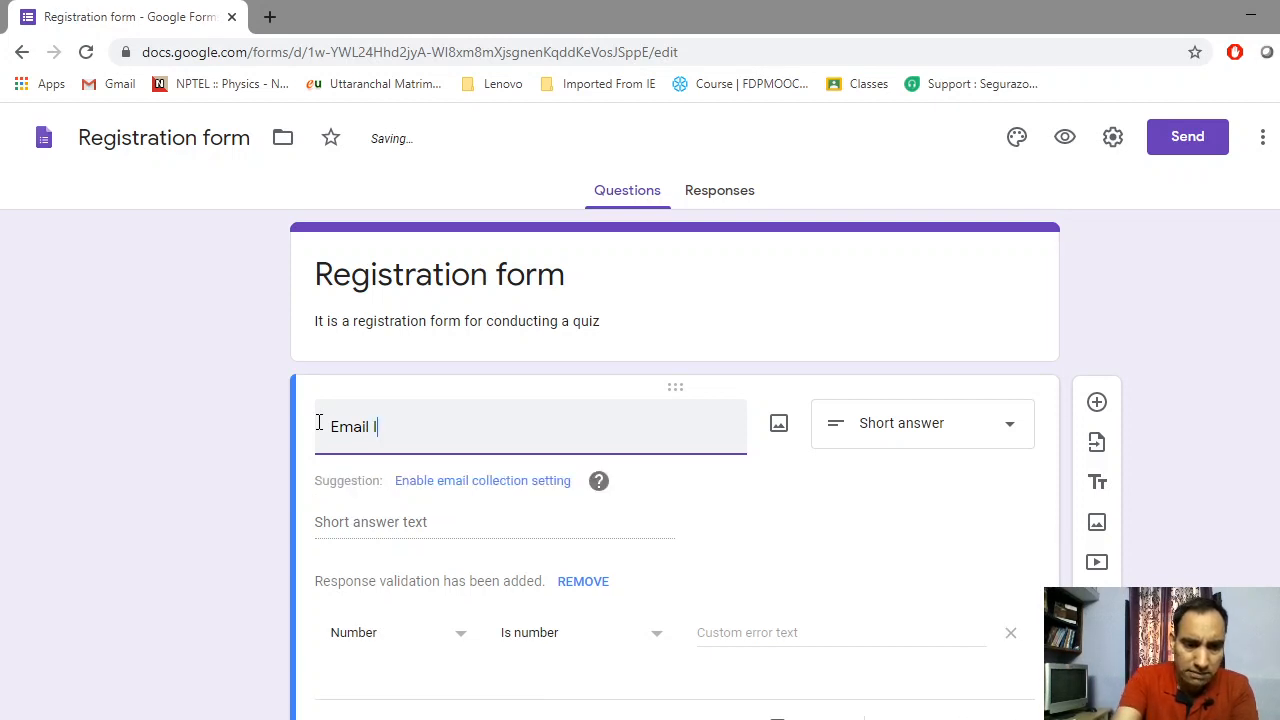
{"action": "type", "text": "d"}
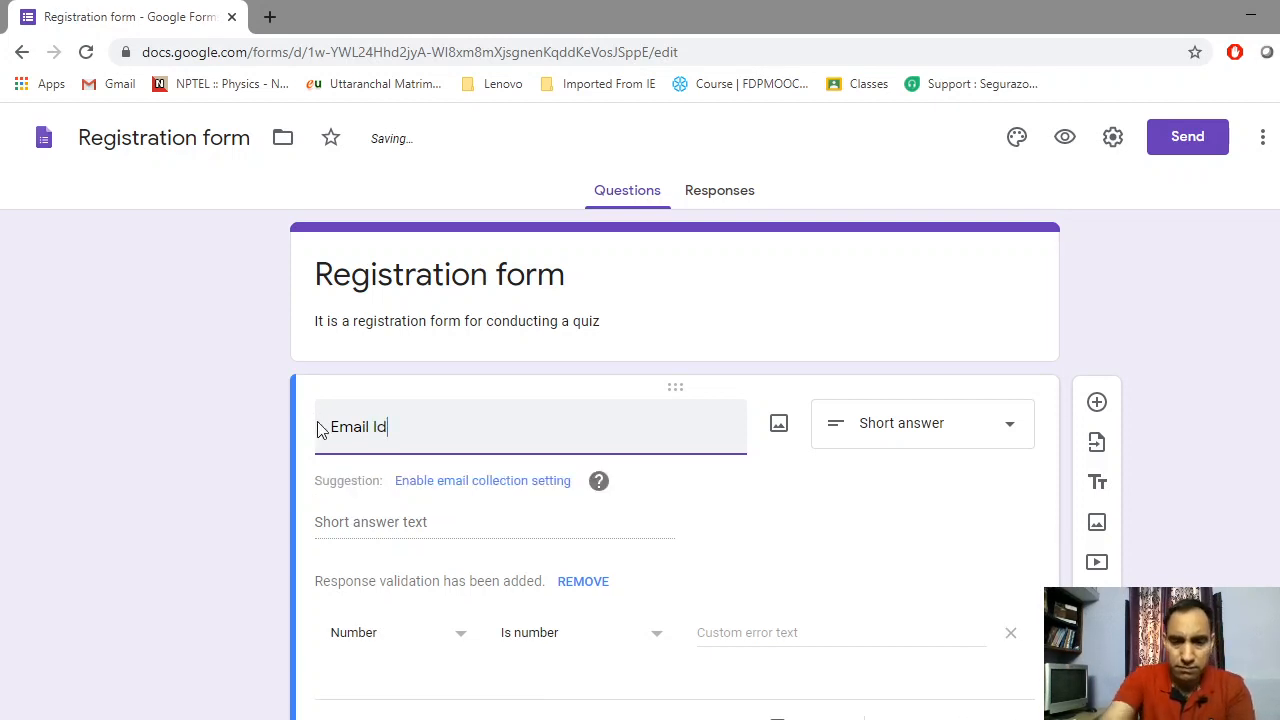
{"action": "key", "text": "BackSpace"}
{"action": "type", "text": "D"}
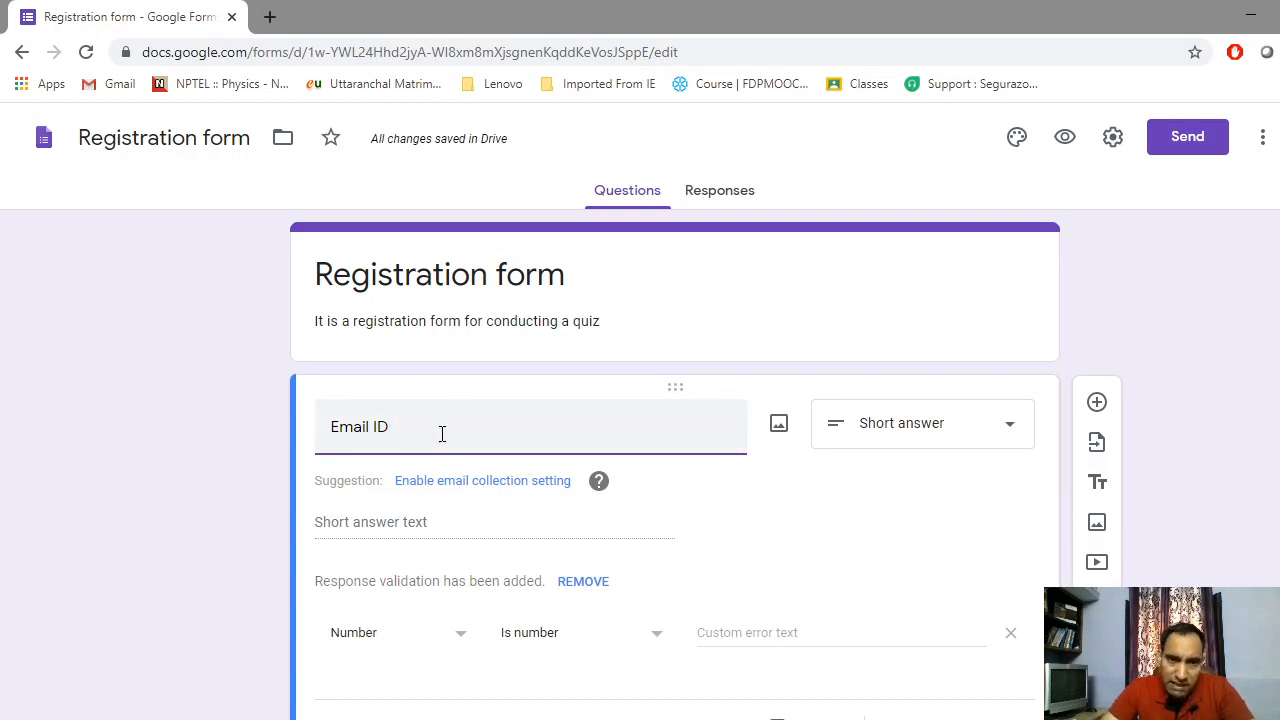
Keep Email ID as Short answer and remove its response validation
{"action": "left_click", "coordinate": [935, 430]}
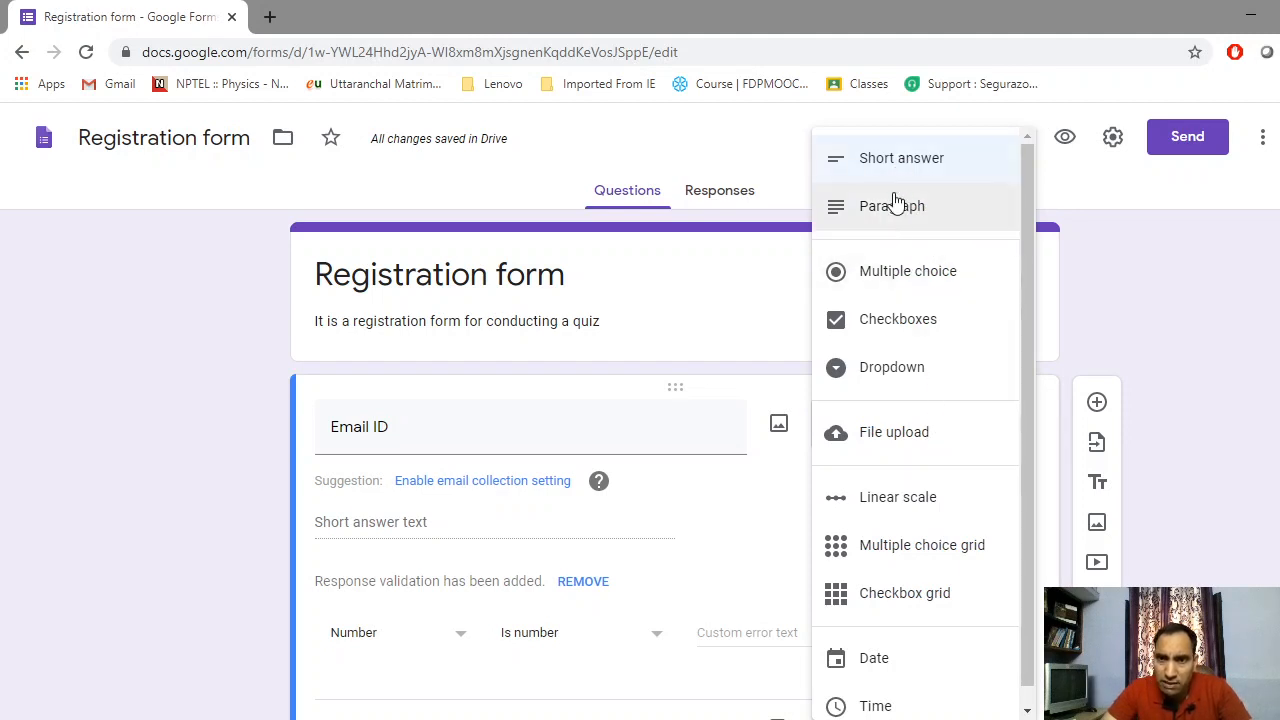
{"action": "left_click", "coordinate": [904, 158]}
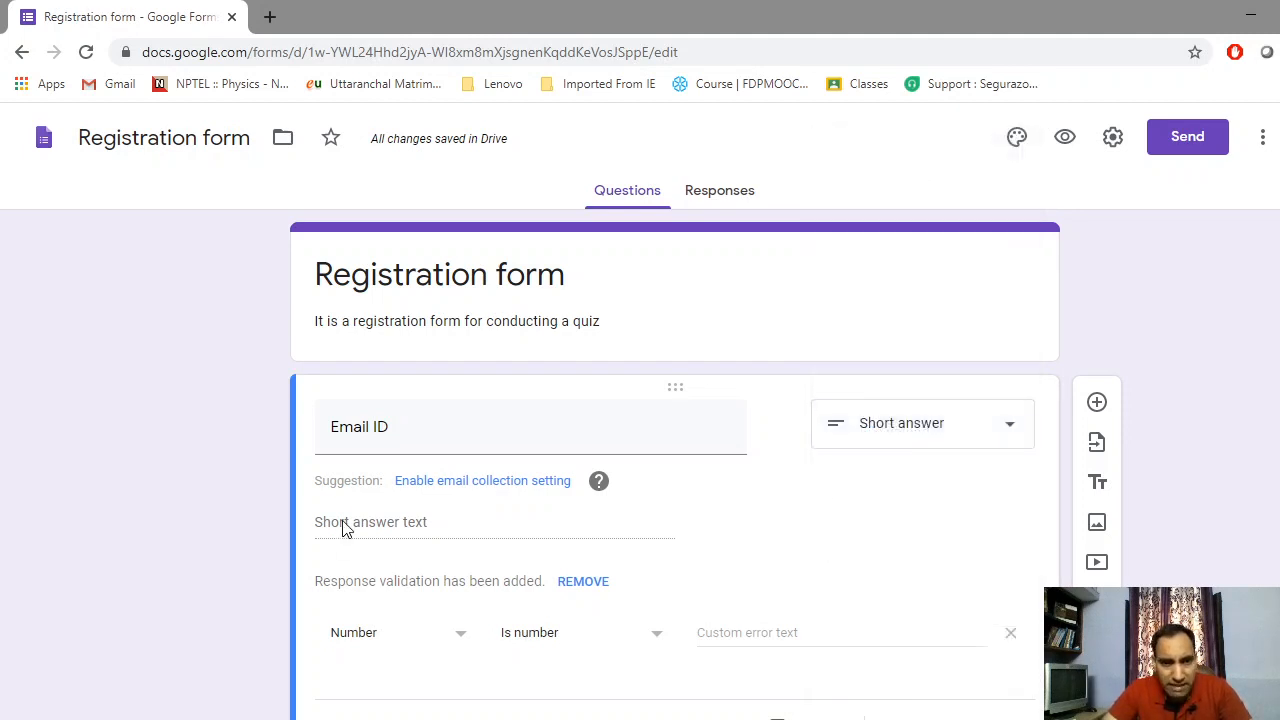
{"action": "scroll", "coordinate": [711, 531], "scroll_direction": "down", "scroll_amount": 1}
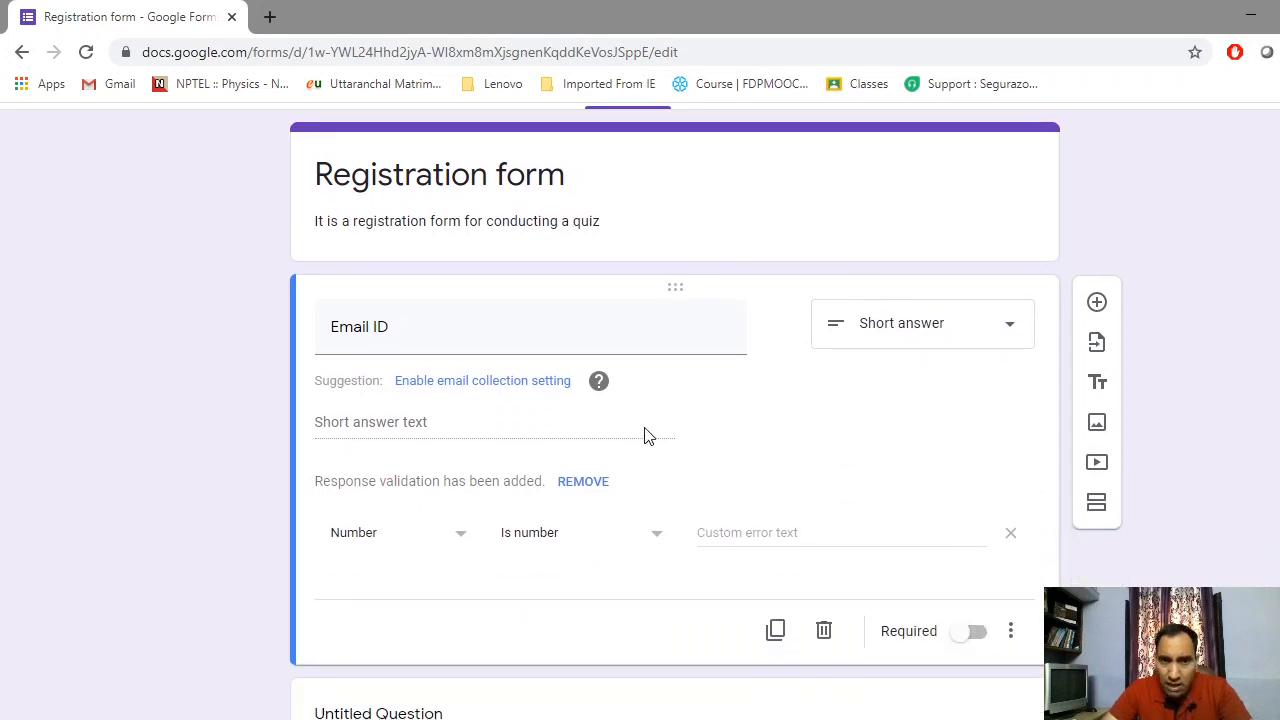
{"action": "scroll", "coordinate": [646, 434], "scroll_direction": "down", "scroll_amount": 1}
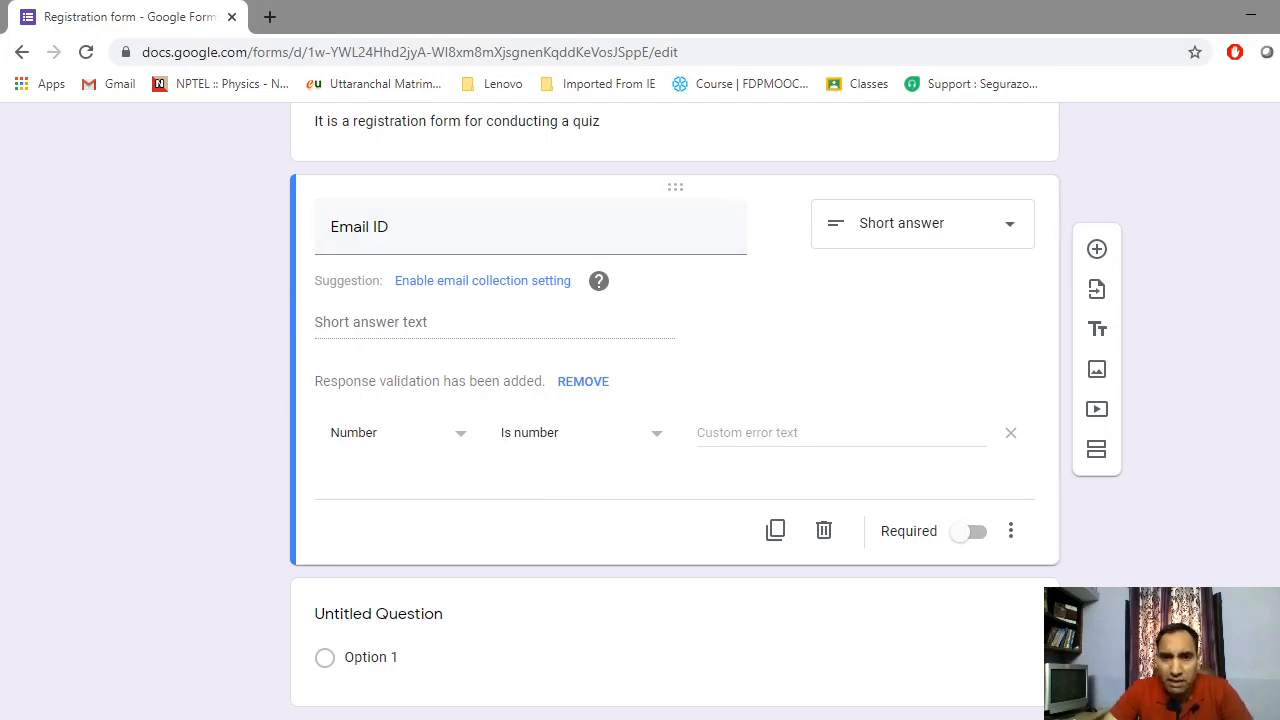
{"action": "left_click", "coordinate": [586, 442]}
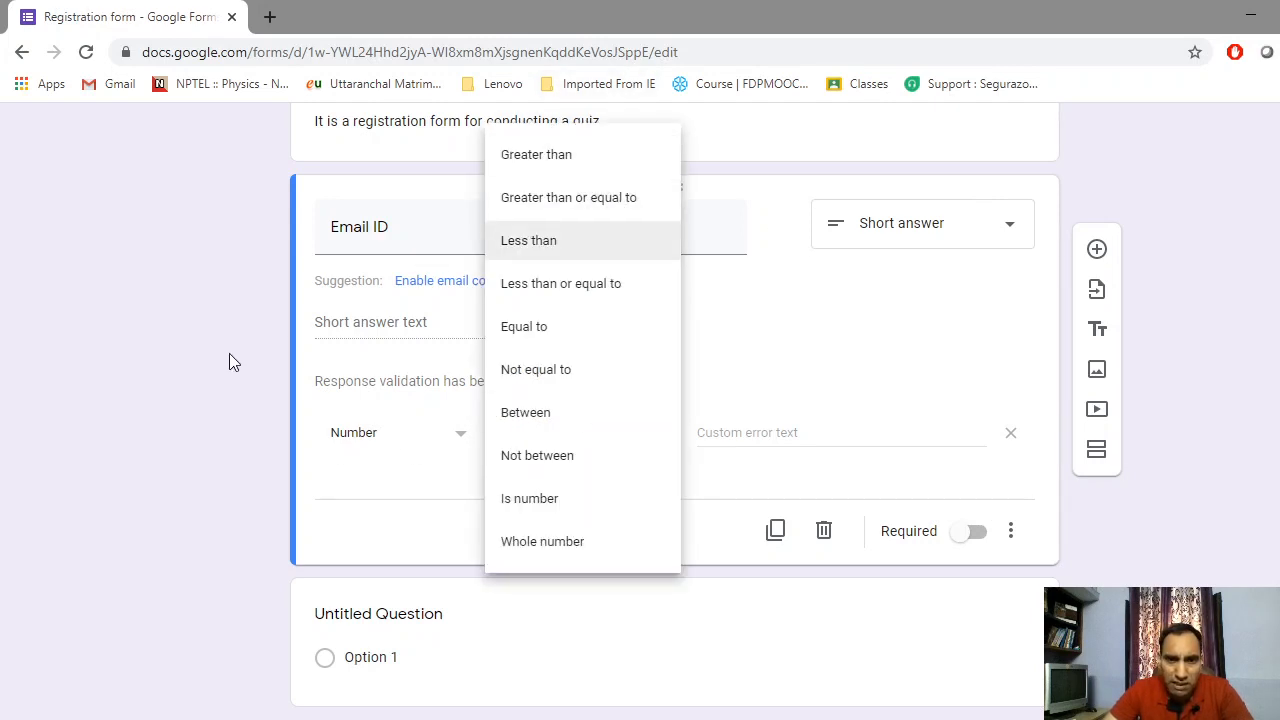
{"action": "left_click", "coordinate": [458, 472]}
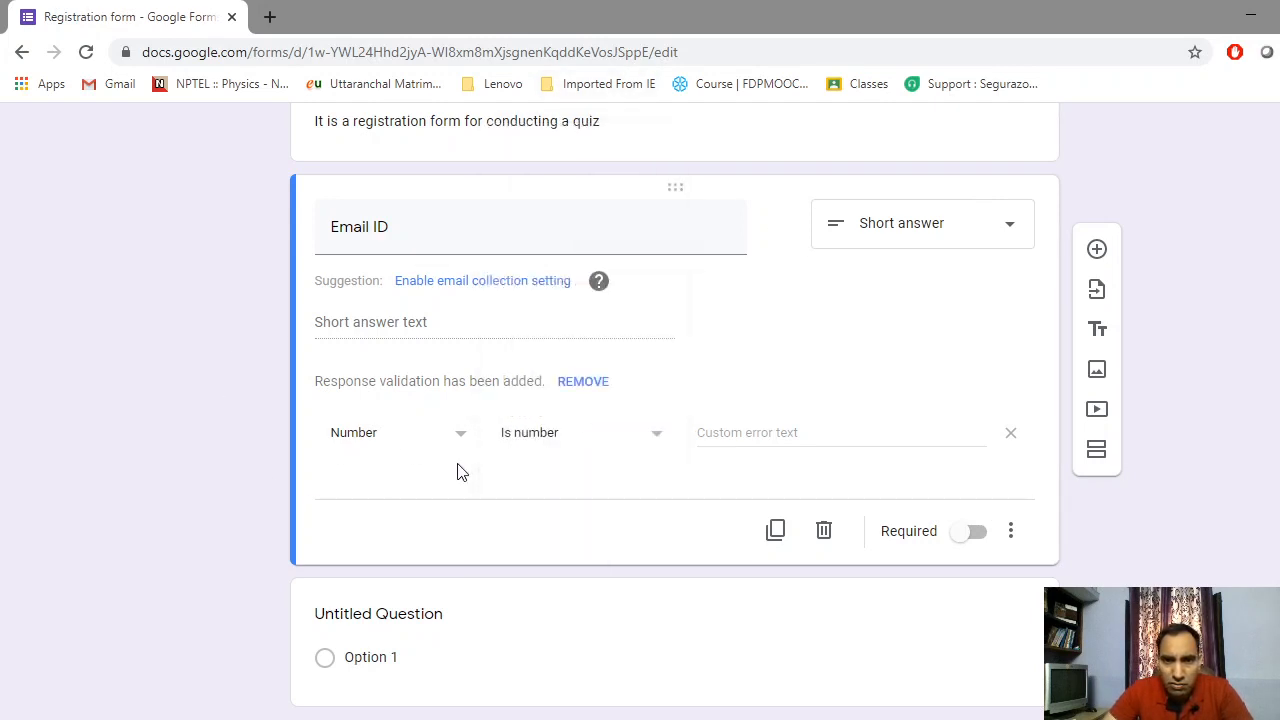
{"action": "left_click", "coordinate": [586, 381]}
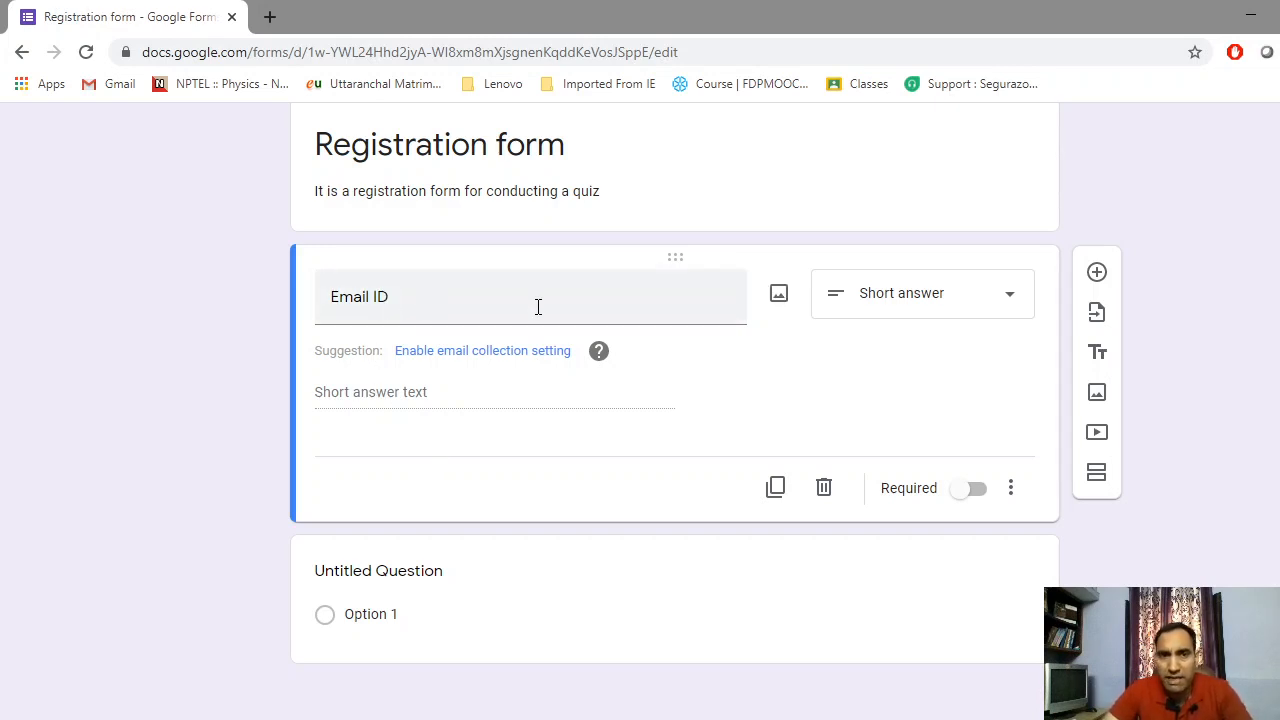
Change the email question's title to 'Fill Email ID'
{"action": "triple_click", "coordinate": [330, 297]}
{"action": "left_click", "coordinate": [330, 297]}
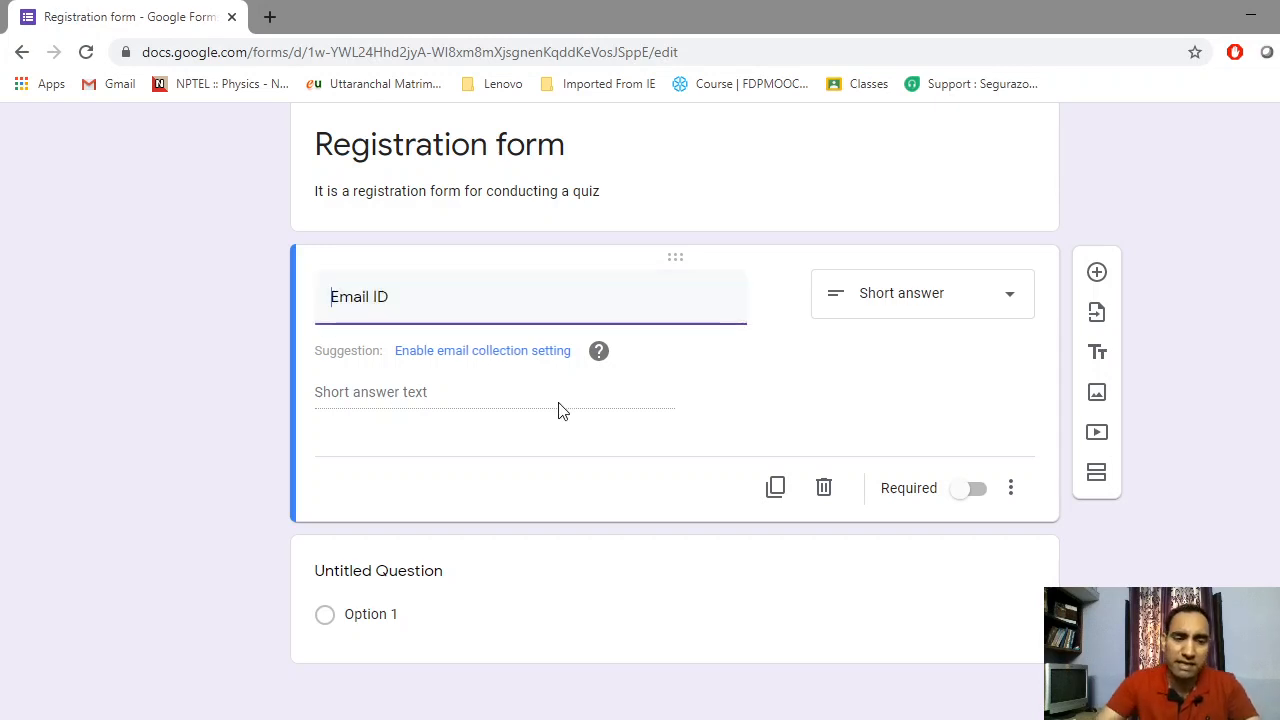
{"action": "type", "text": "F"}
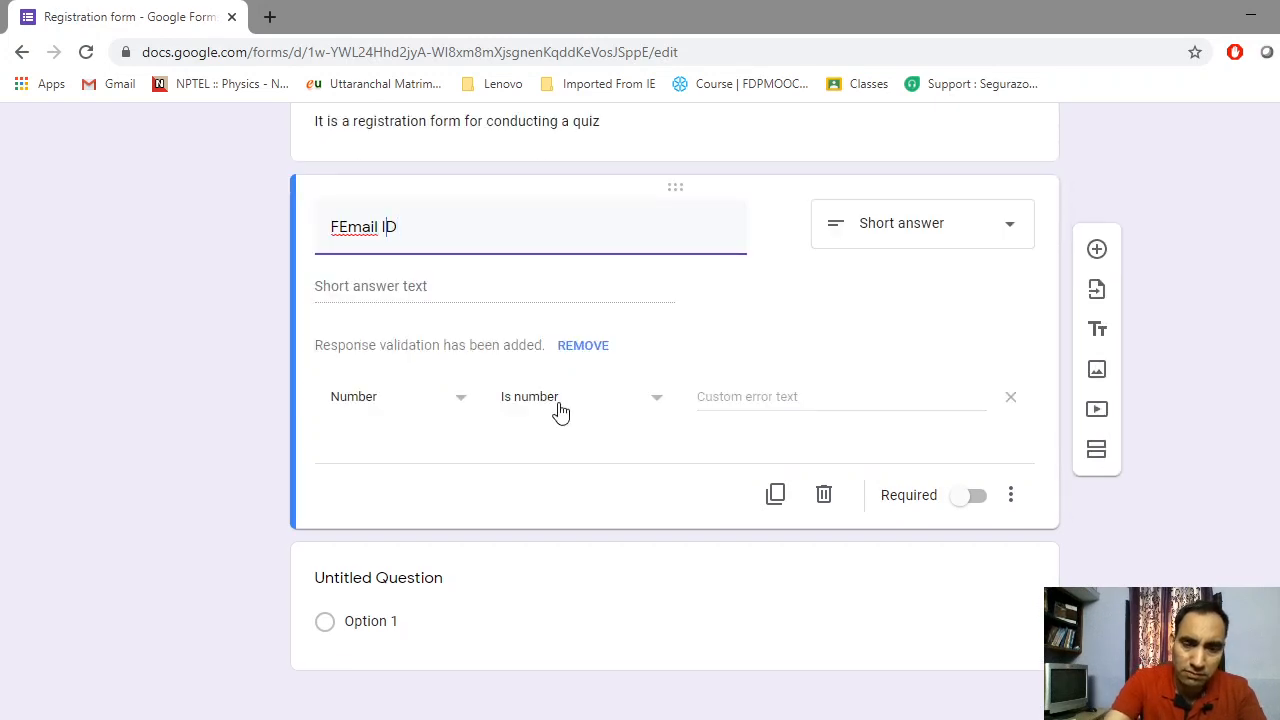
{"action": "key", "text": "Left"}
{"action": "key", "text": "Left"}
{"action": "key", "text": "Left"}
{"action": "key", "text": "Left"}
{"action": "key", "text": "Left"}
{"action": "key", "text": "Left"}
{"action": "key", "text": "Left"}
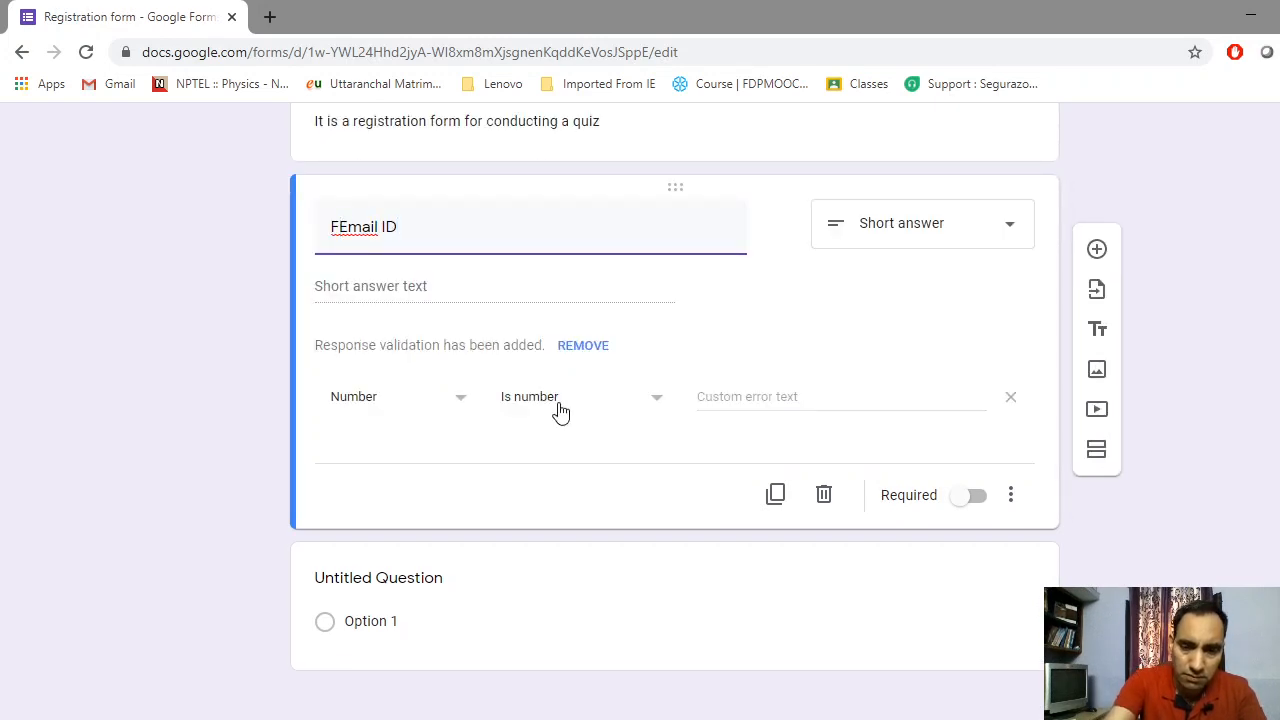
{"action": "key", "text": "BackSpace"}
{"action": "type", "text": "ill "}
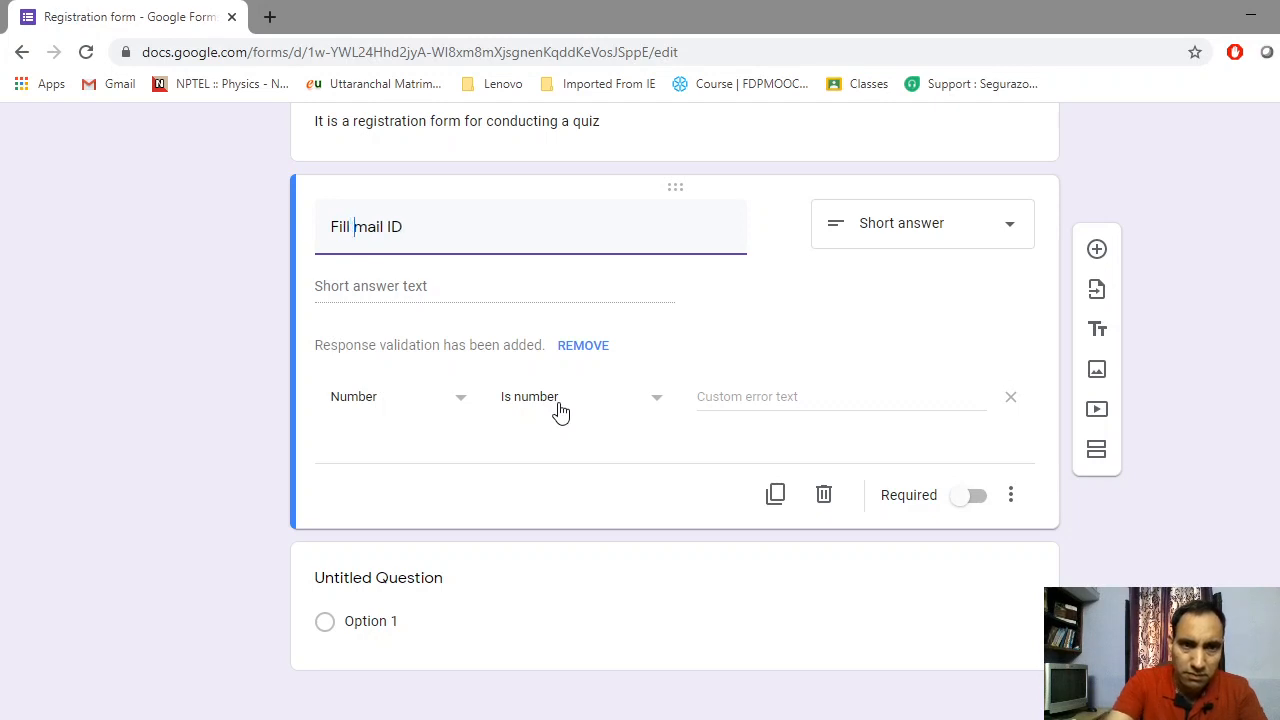
{"action": "type", "text": "E"}
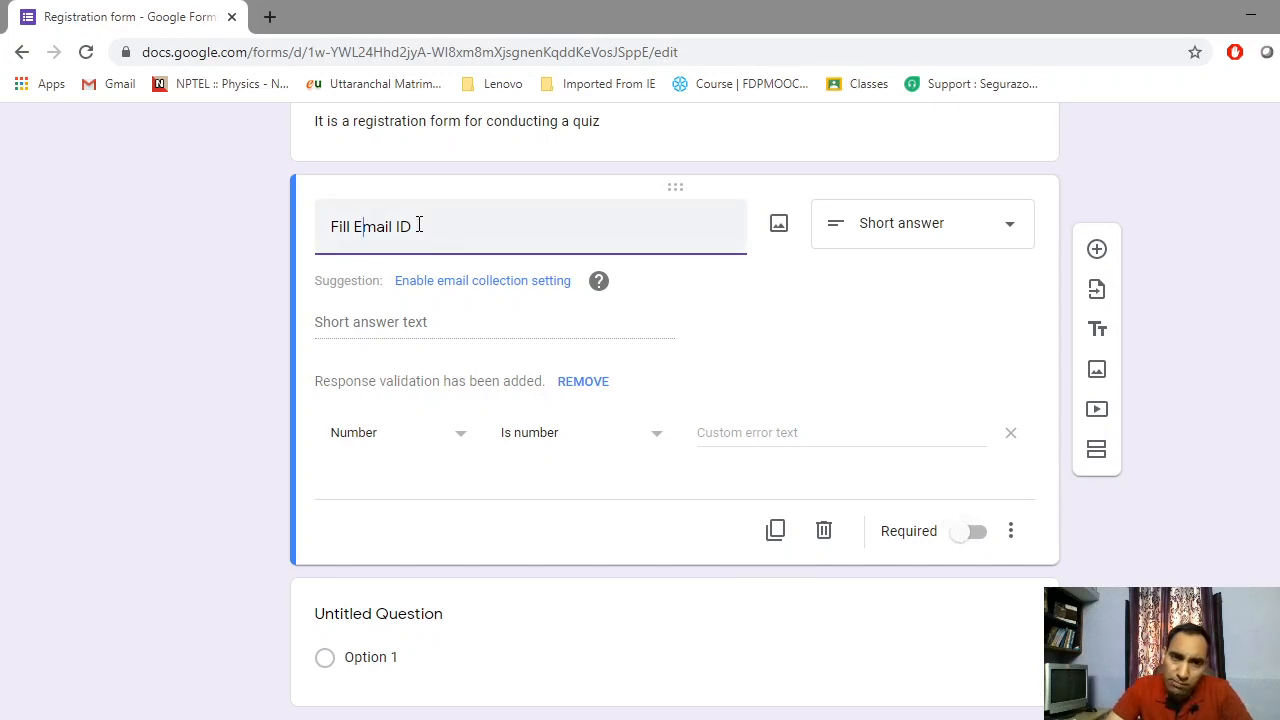
Mark Fill Email ID as required and remove the added number validation
{"action": "left_click", "coordinate": [975, 532]}
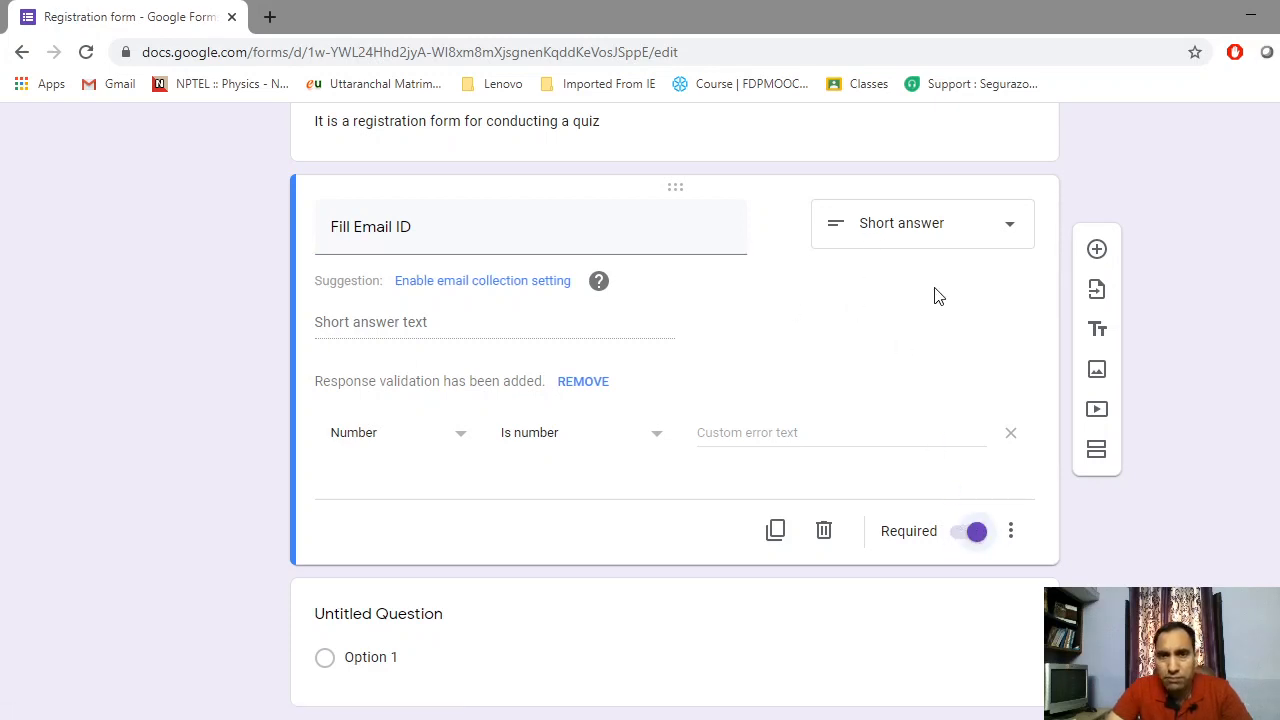
{"action": "left_click", "coordinate": [584, 382]}
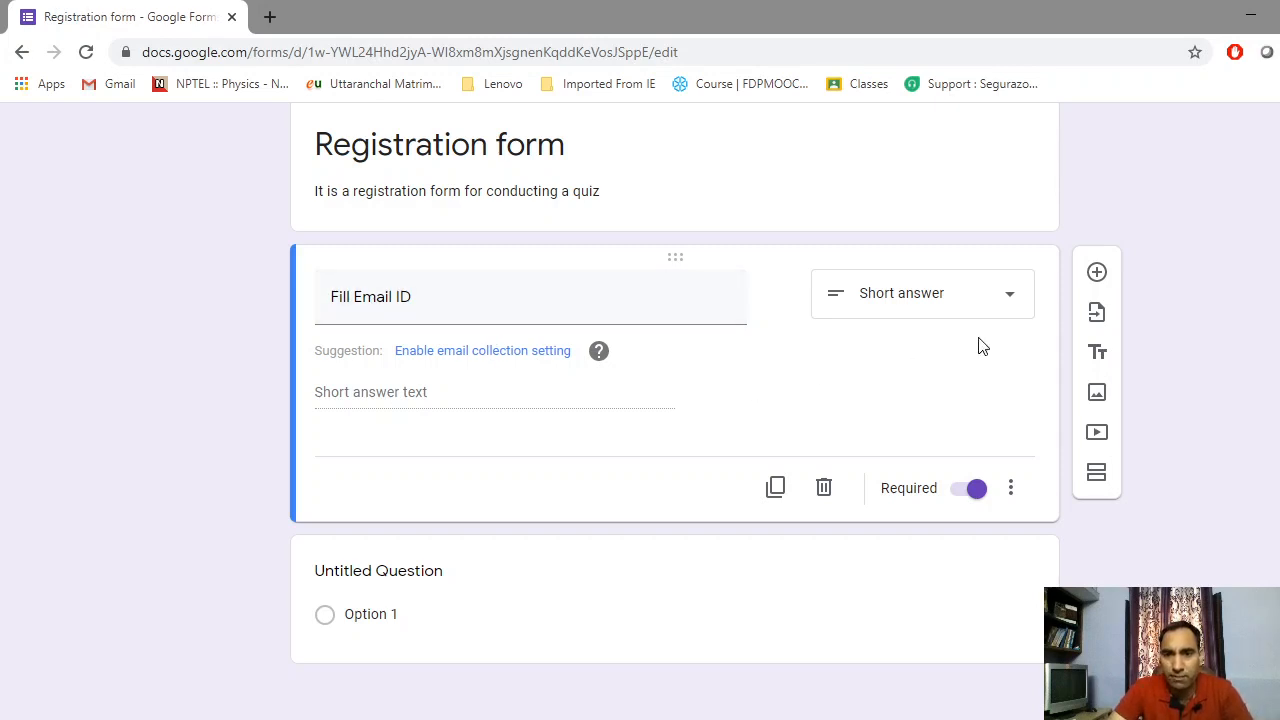
{"action": "left_click", "coordinate": [811, 580]}
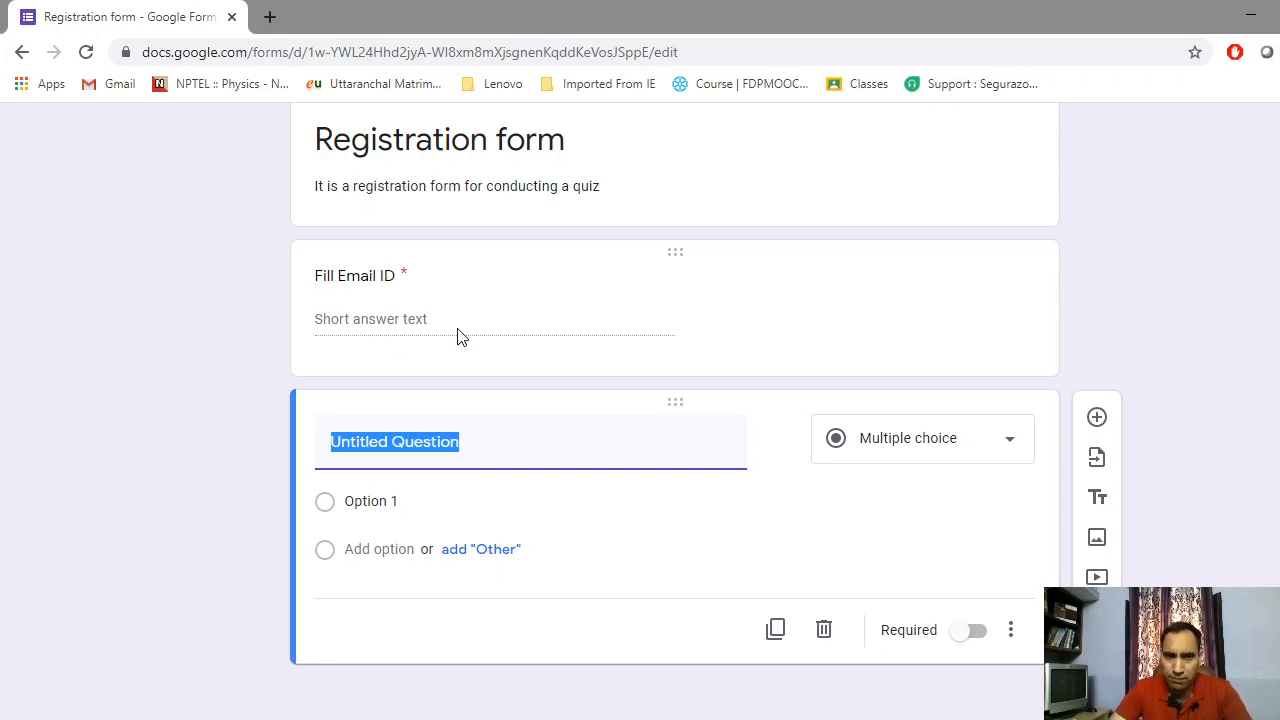
{"action": "left_click", "coordinate": [888, 300]}
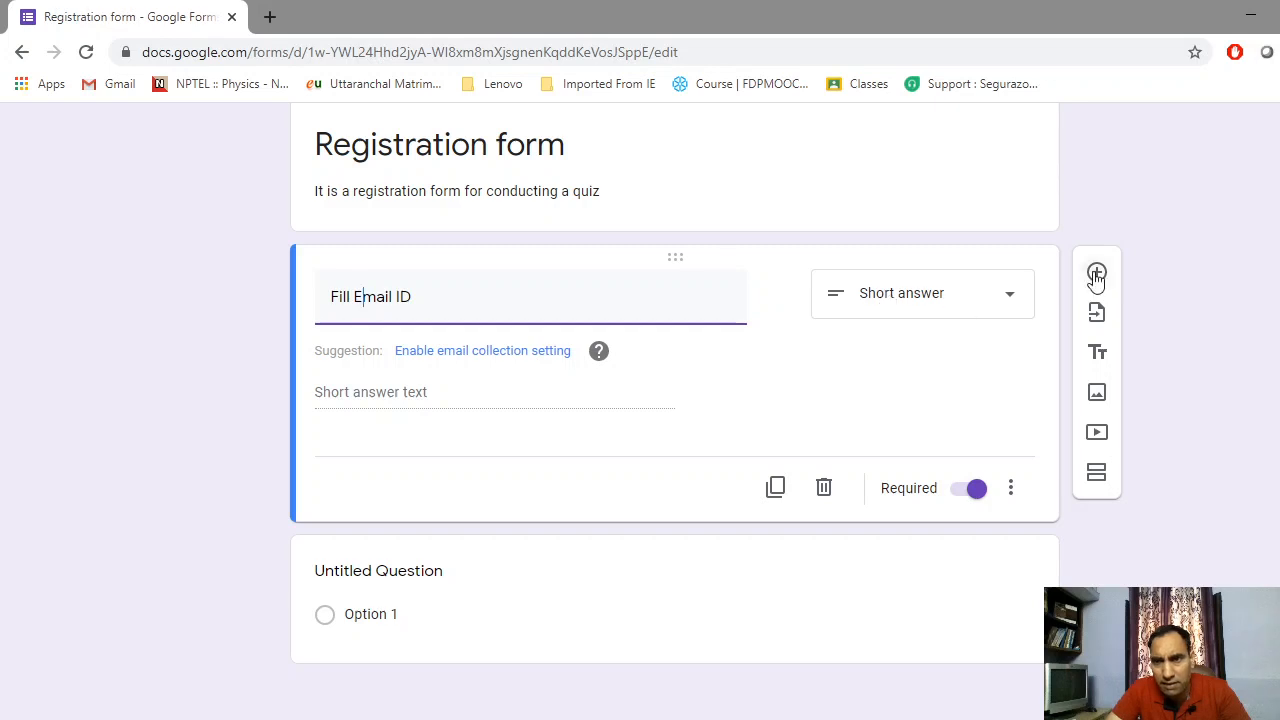
Add a required short-answer question titled 'Name', then insert another blank question below it
{"action": "left_click", "coordinate": [1095, 270]}
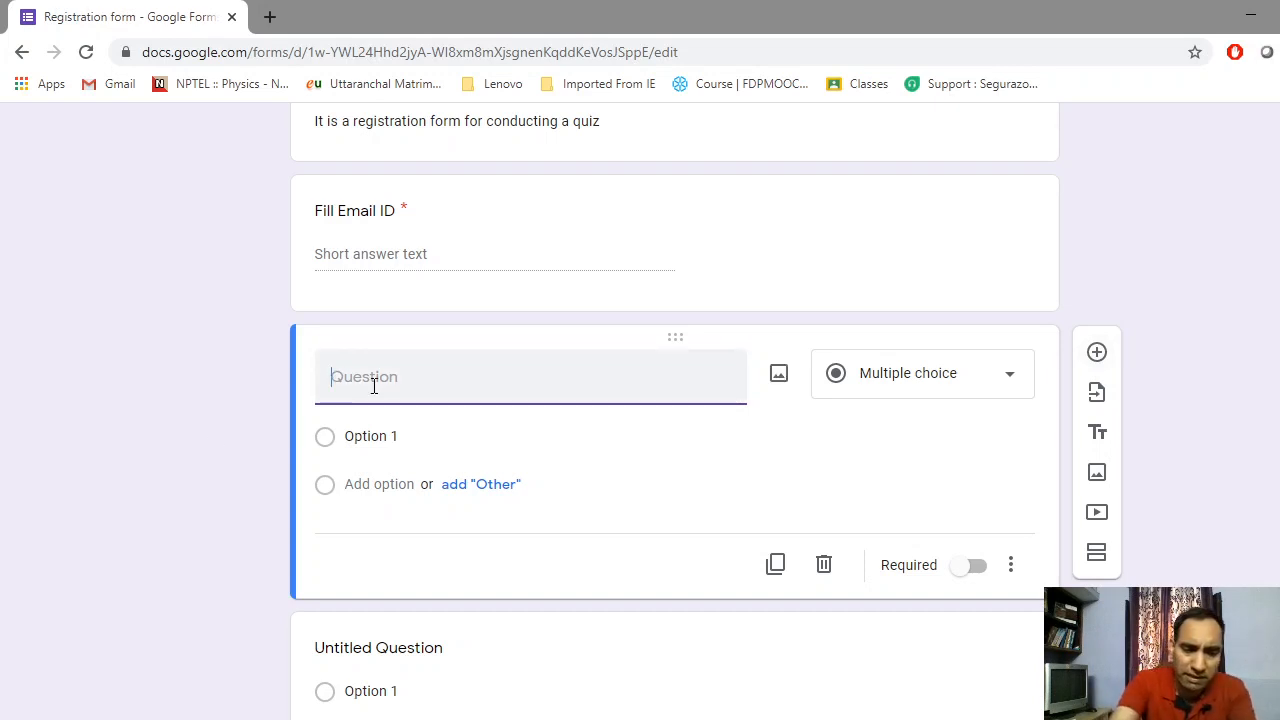
{"action": "type", "text": "Name"}
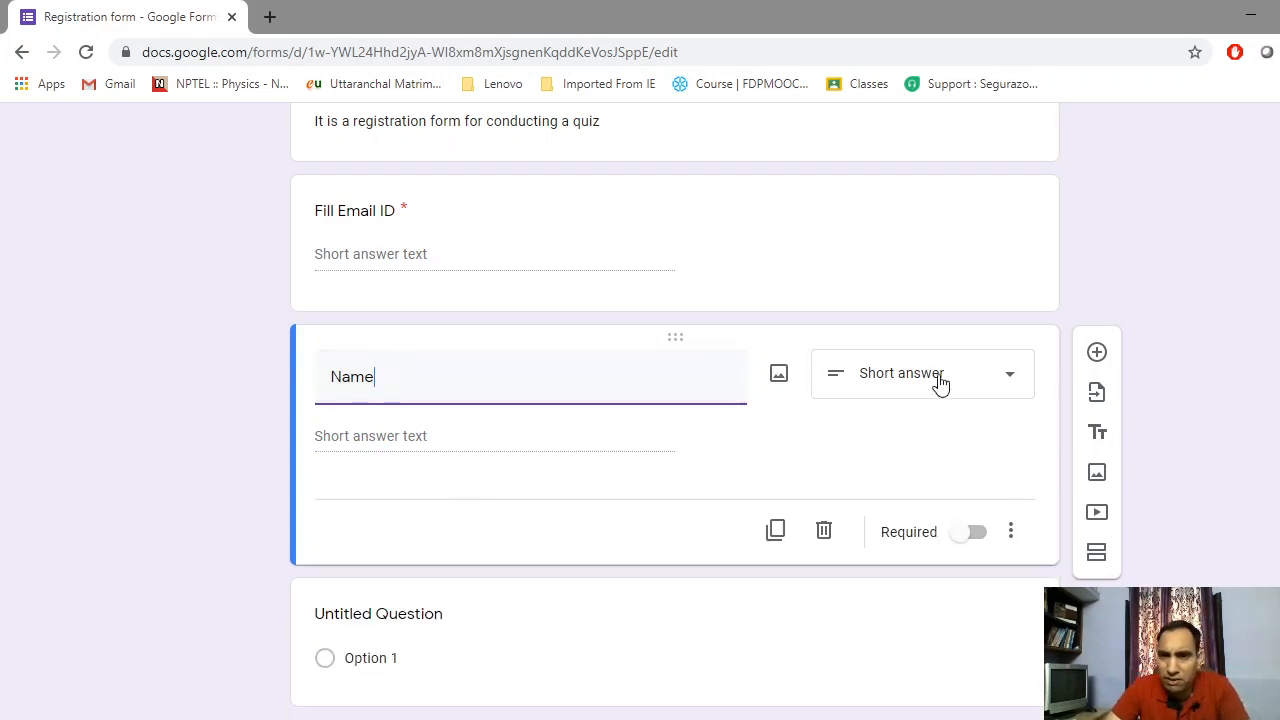
{"action": "left_click", "coordinate": [976, 538]}
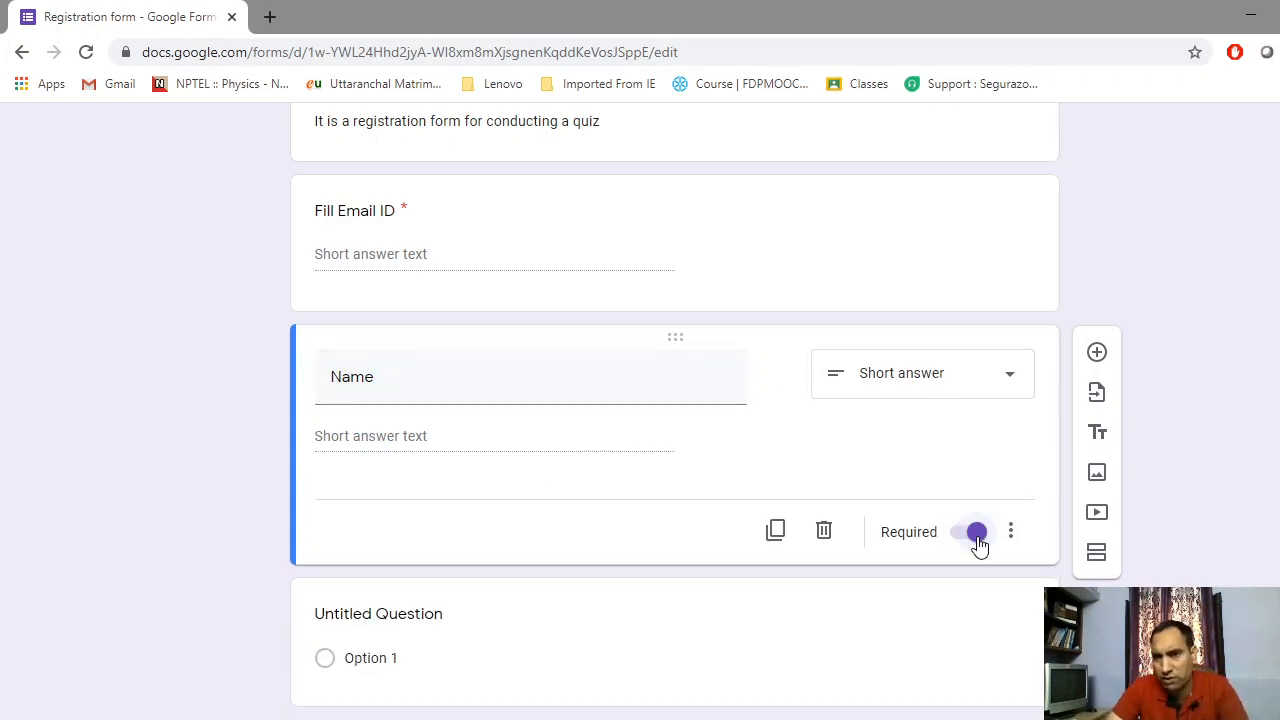
{"action": "left_click", "coordinate": [1097, 353]}
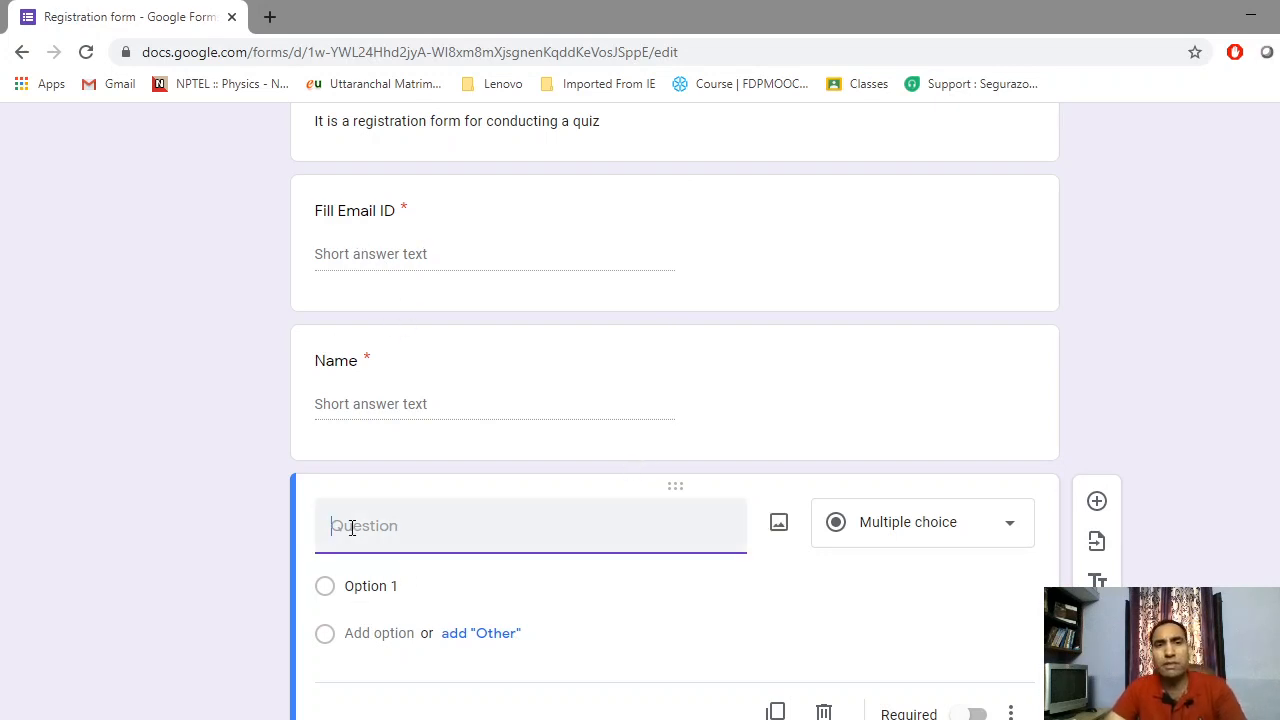
Title the question 'Name of institution / college/ university/school' and make it required
{"action": "type", "text": "na"}
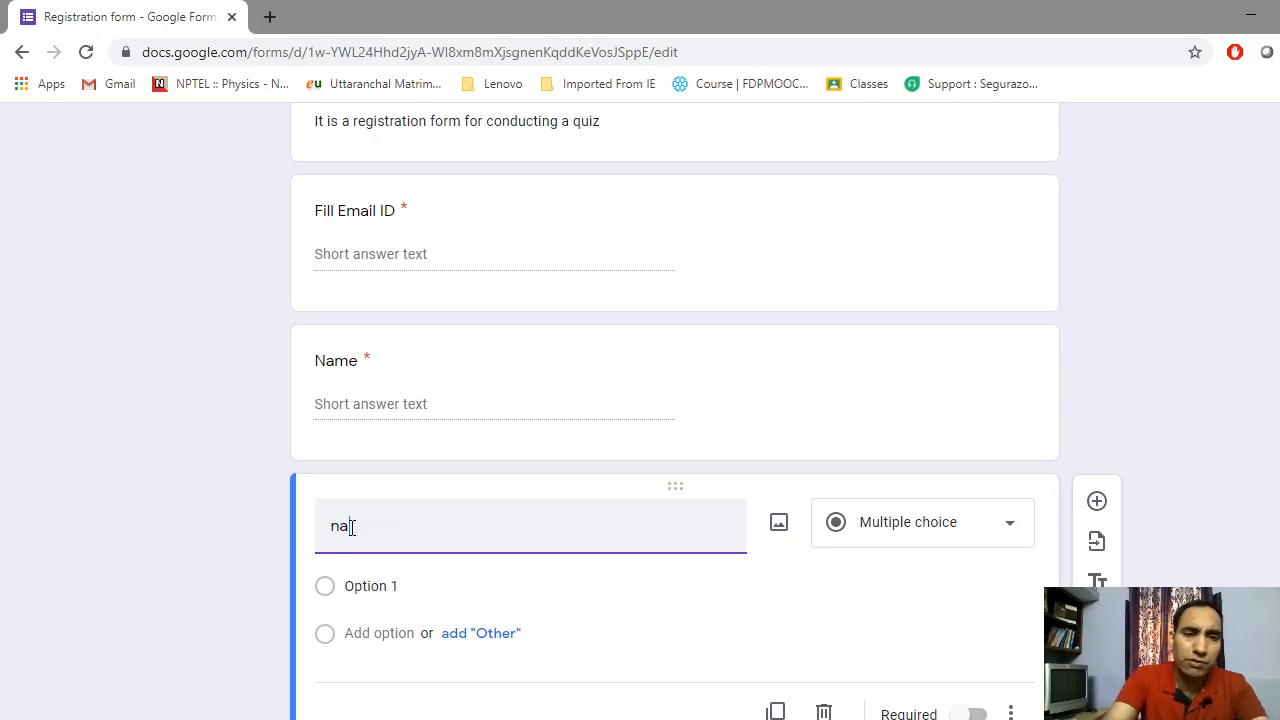
{"action": "key", "text": "BackSpace"}
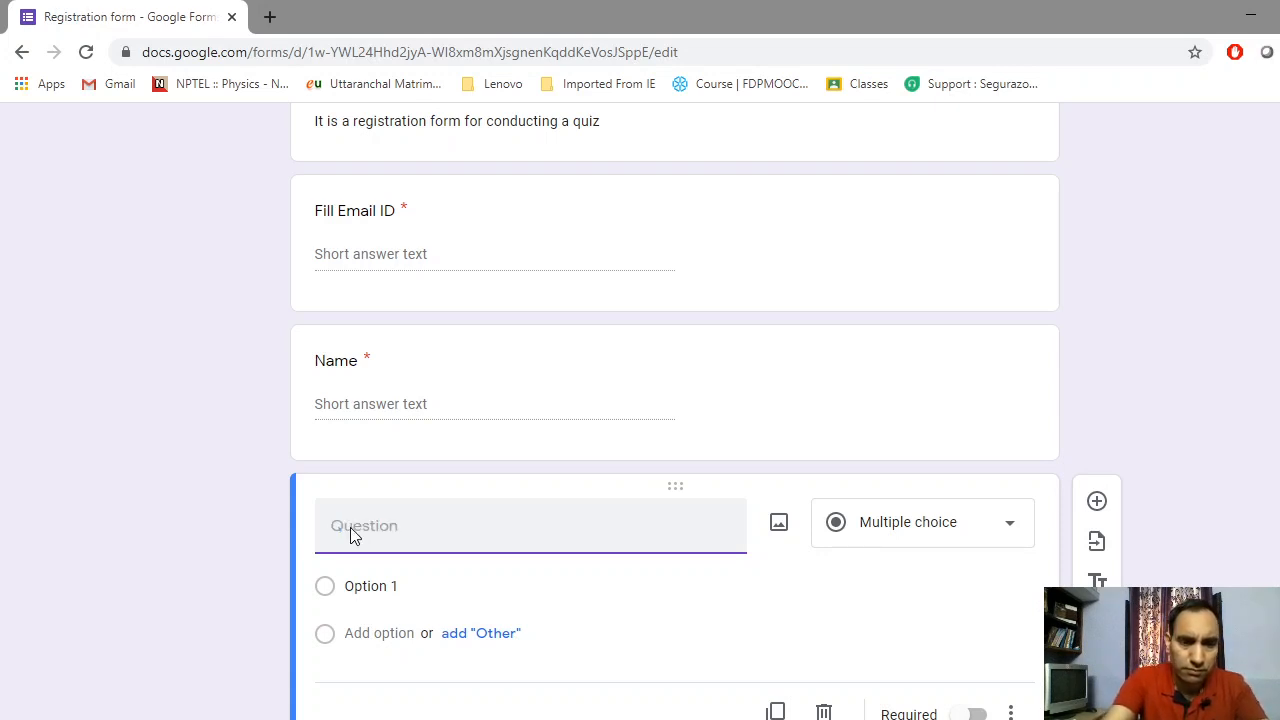
{"action": "type", "text": "a"}
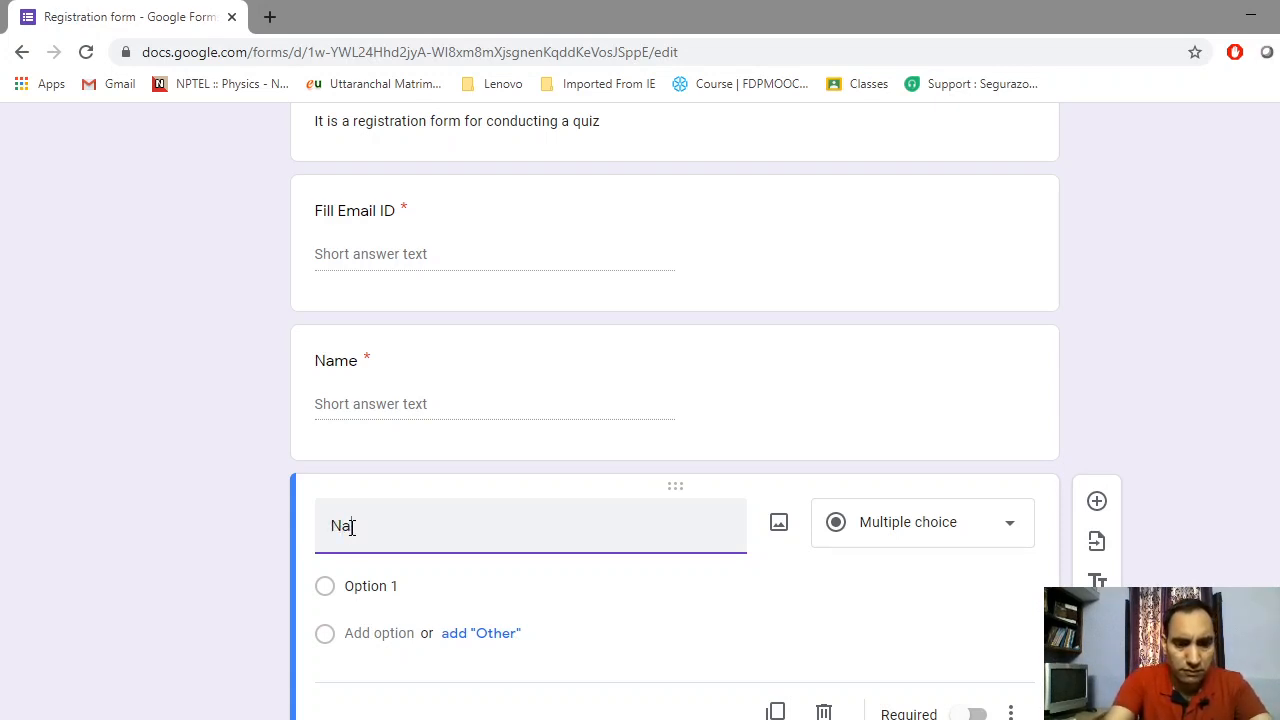
{"action": "type", "text": "me of "}
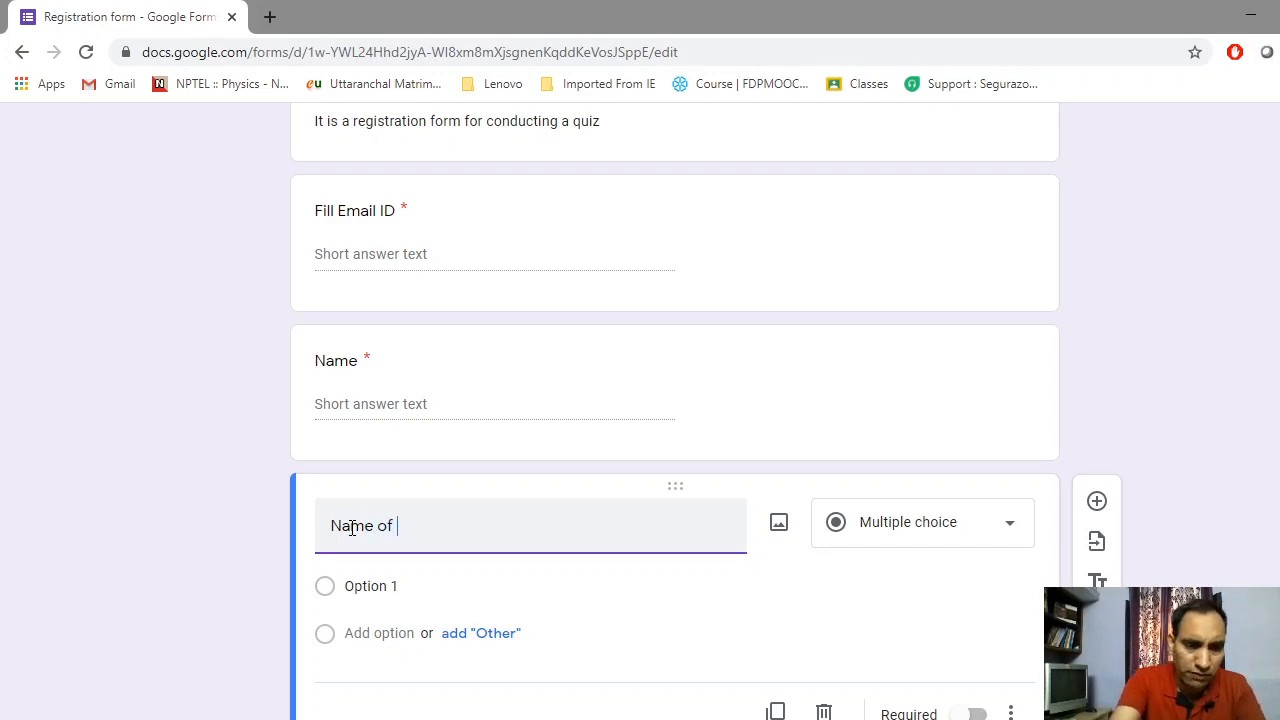
{"action": "type", "text": "insti"}
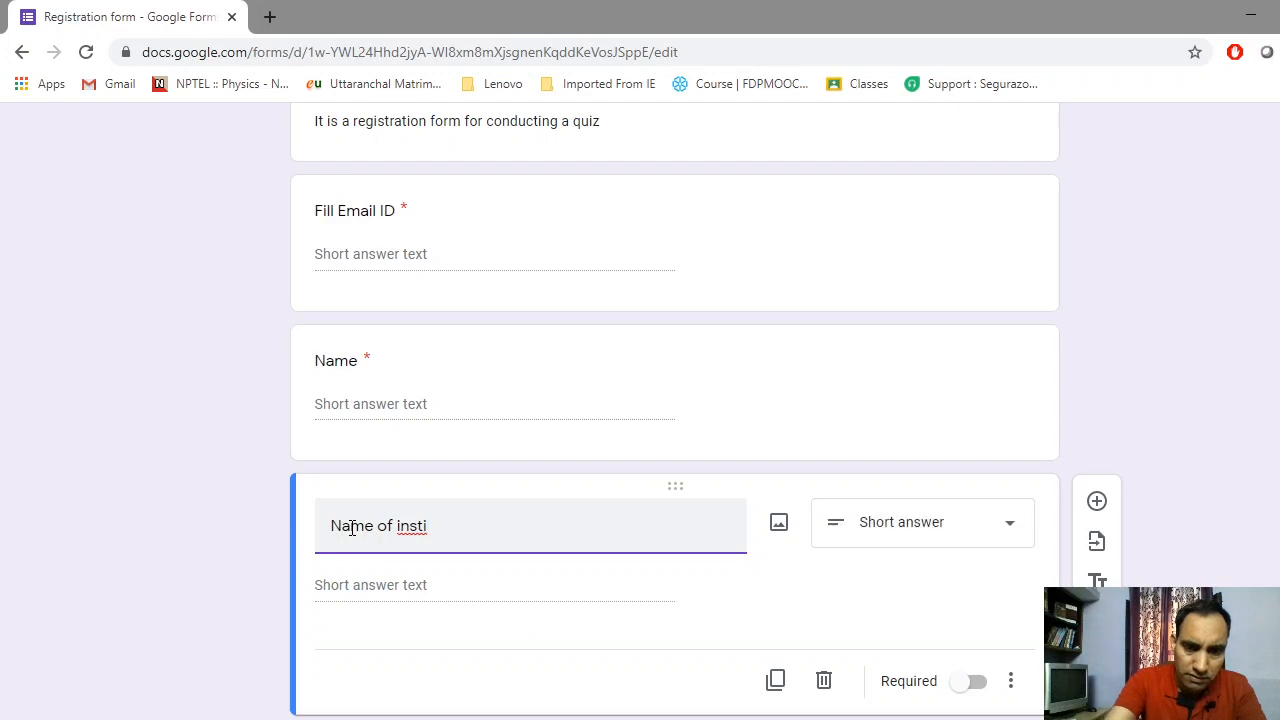
{"action": "type", "text": "tution "}
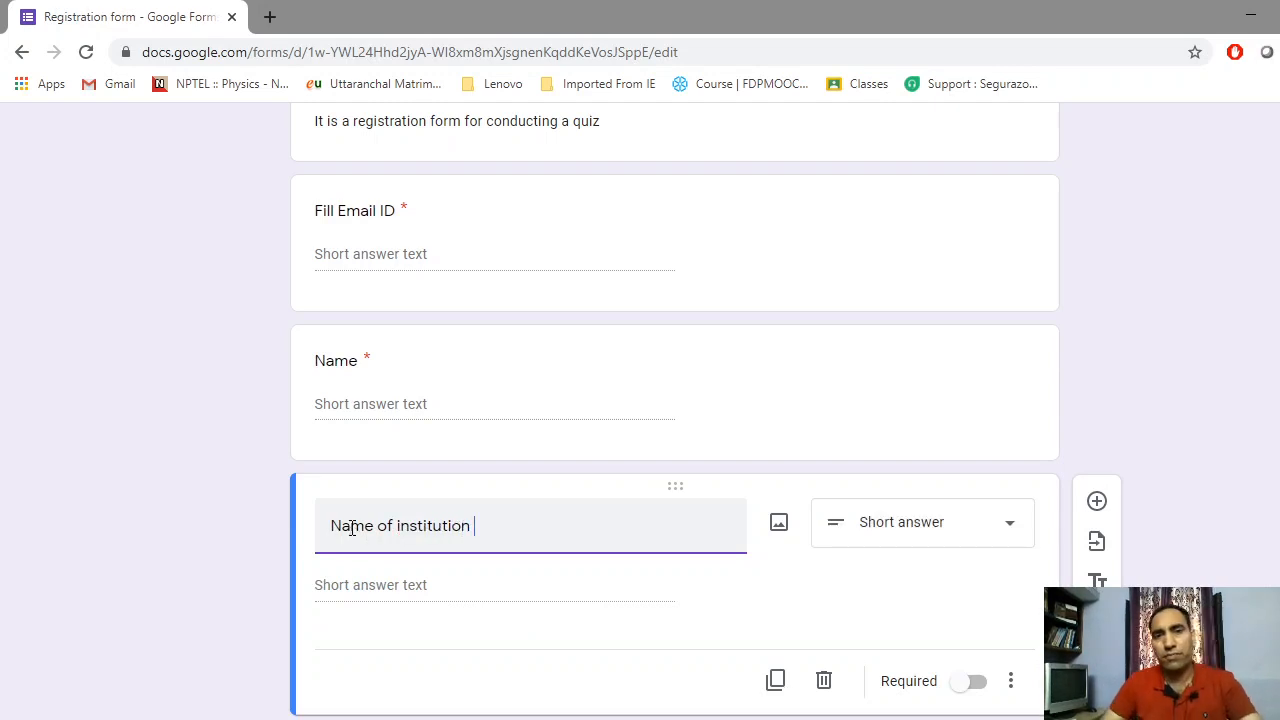
{"action": "type", "text": "/ "}
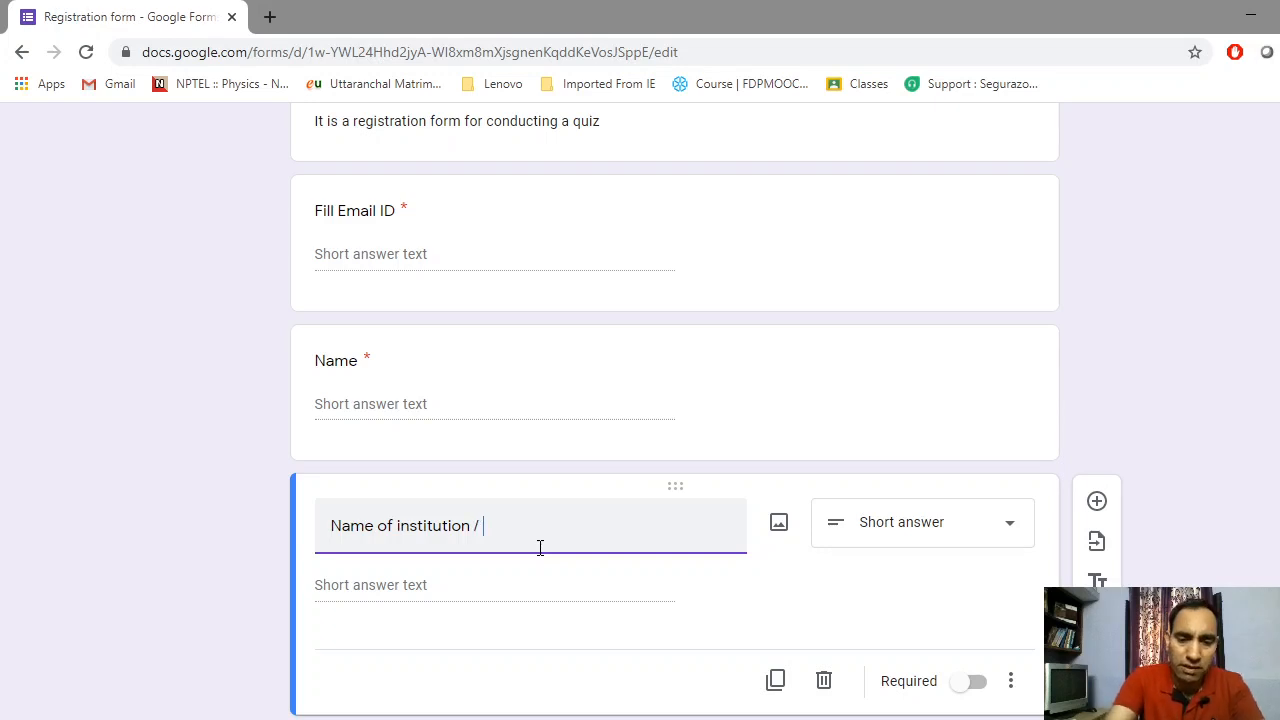
{"action": "type", "text": "college"}
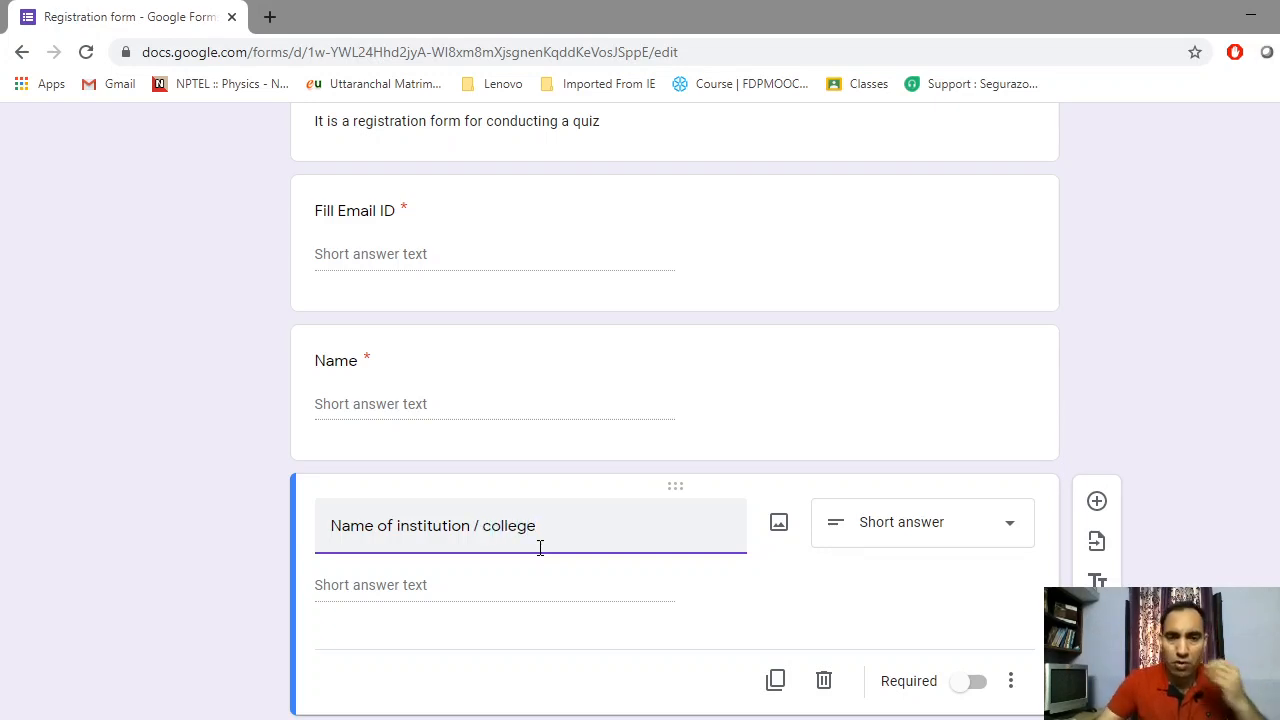
{"action": "type", "text": "/"}
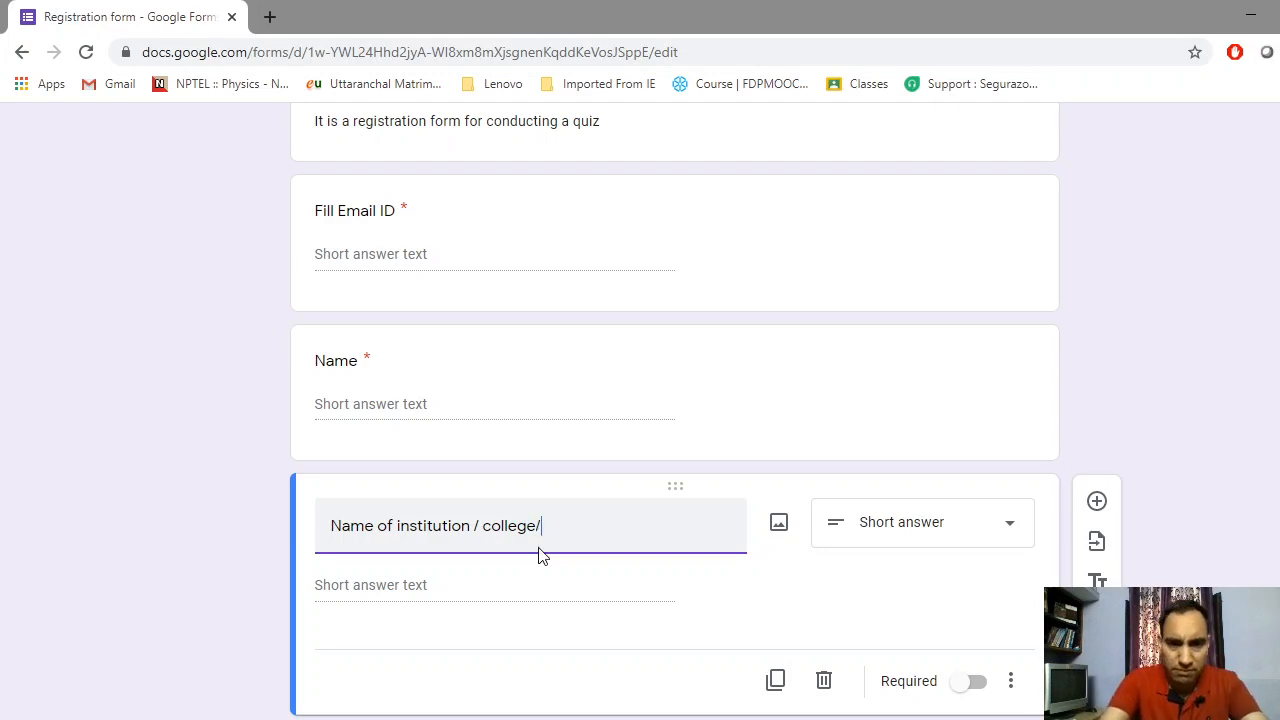
{"action": "type", "text": " uni"}
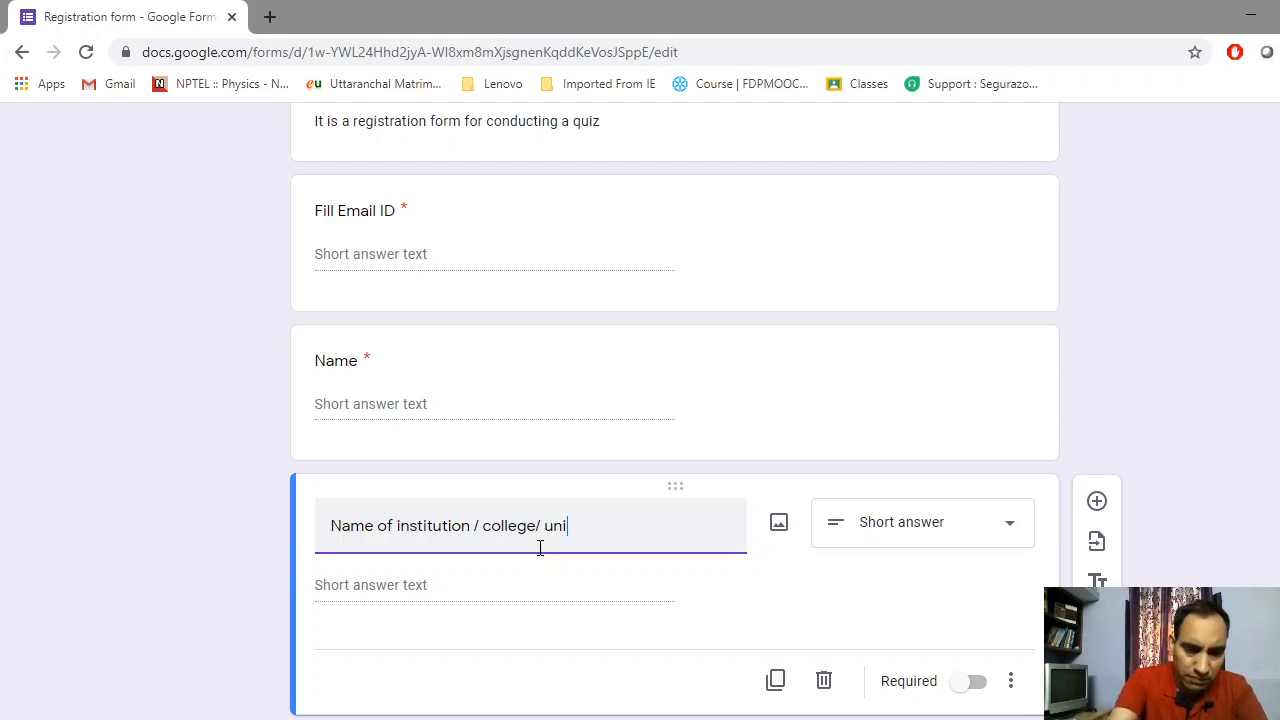
{"action": "type", "text": "versi"}
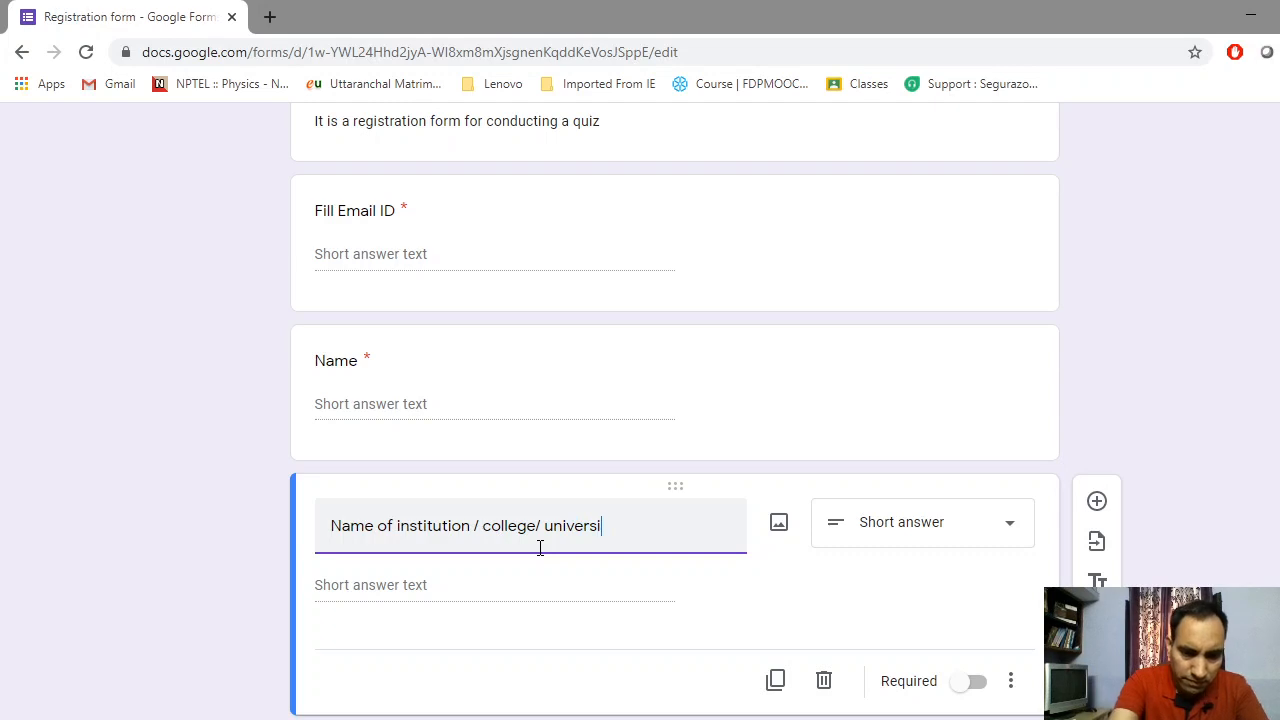
{"action": "type", "text": "ty/"}
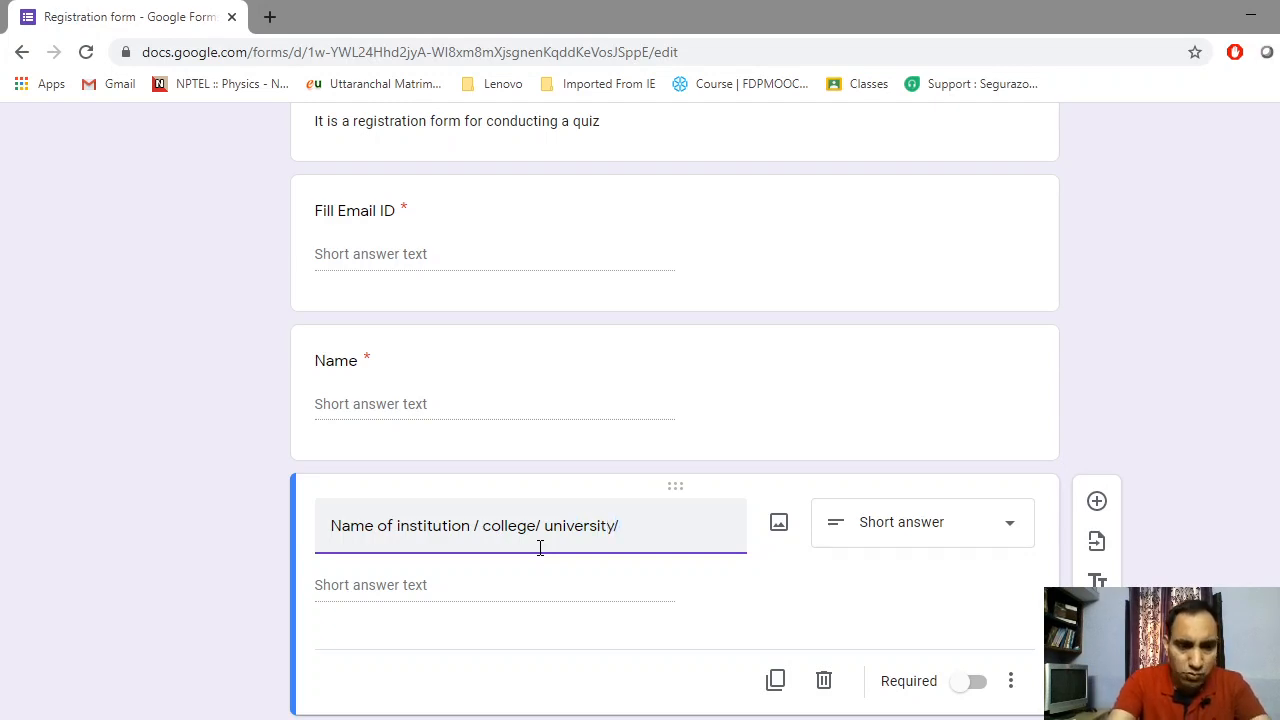
{"action": "type", "text": "school"}
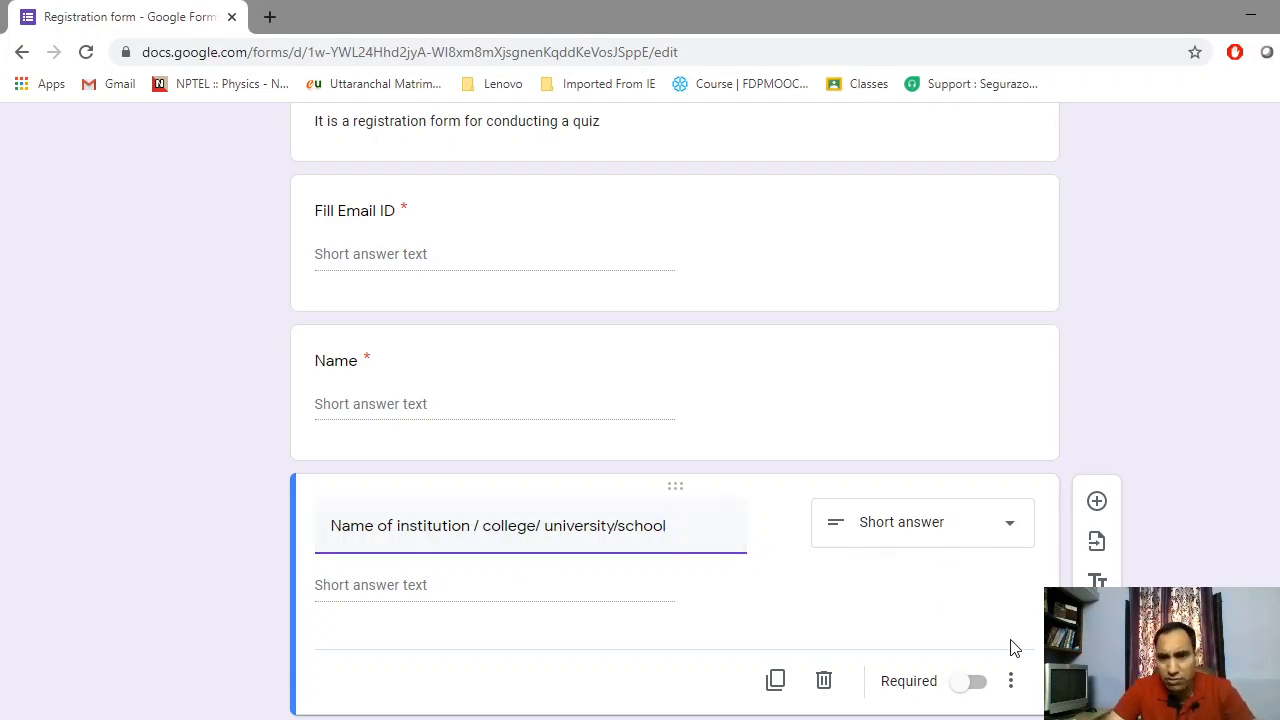
{"action": "left_click", "coordinate": [977, 684]}
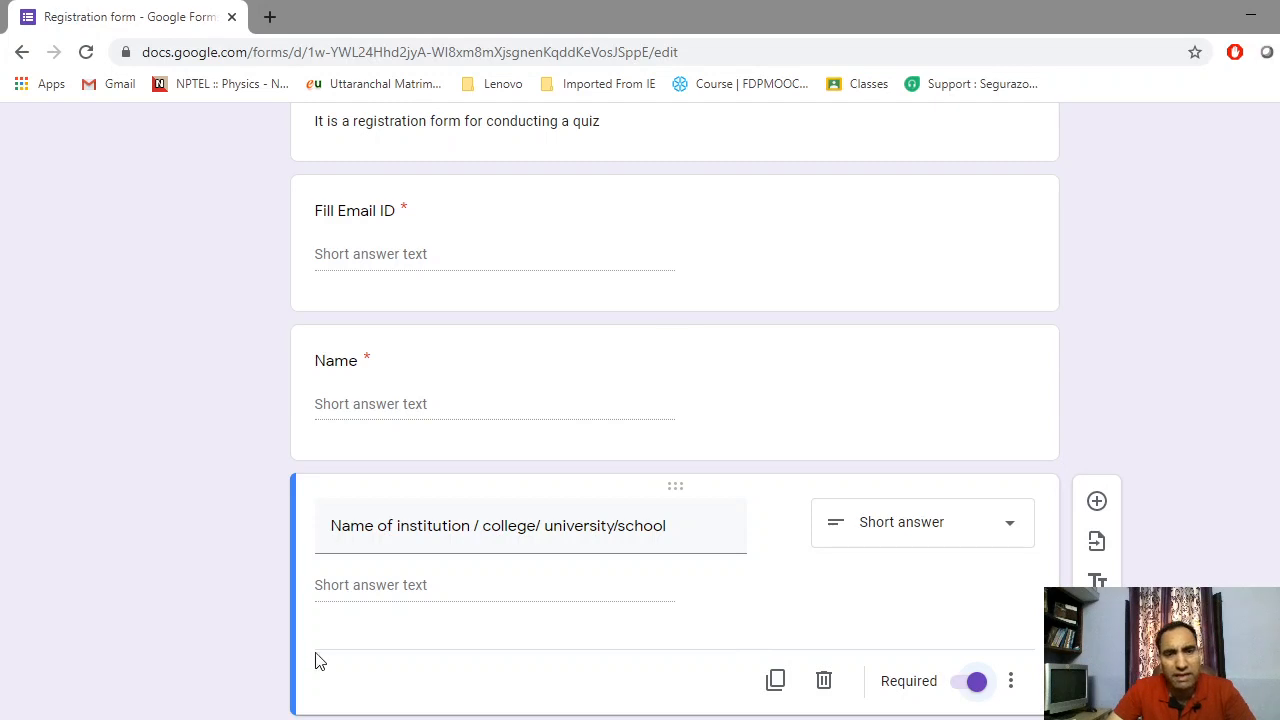
{"action": "scroll", "coordinate": [565, 415], "scroll_direction": "up", "scroll_amount": 1}
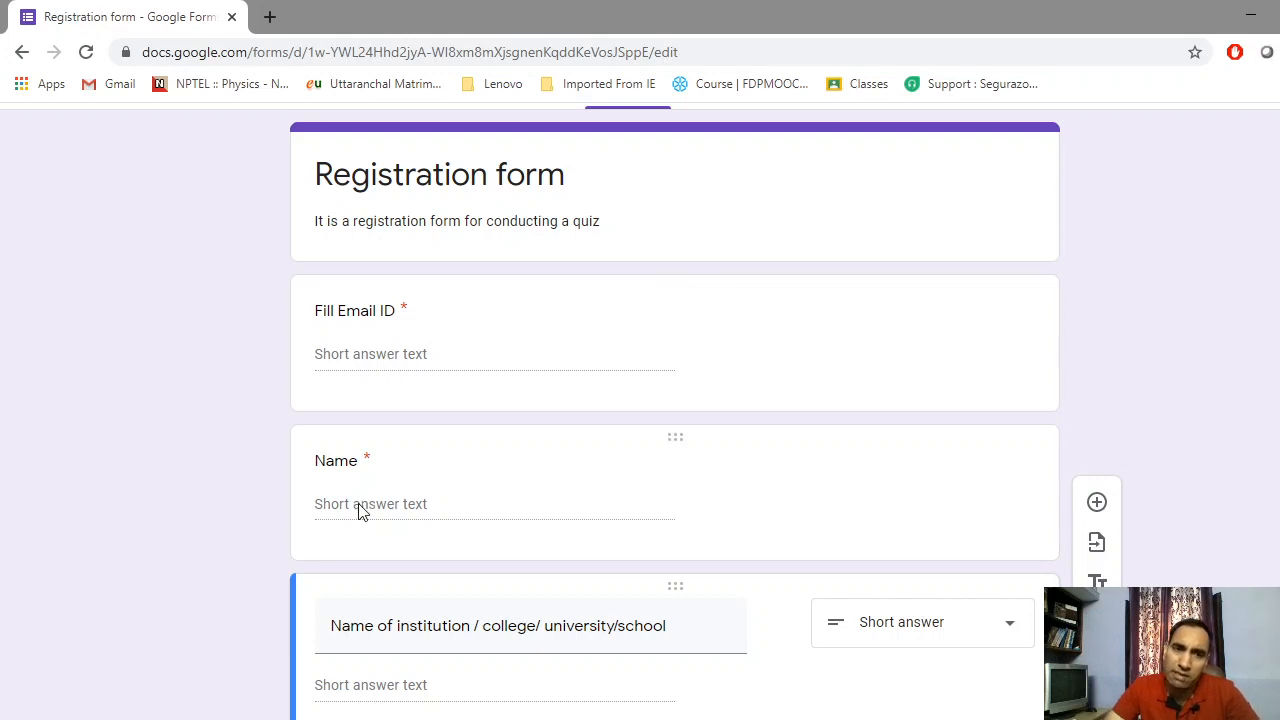
Add a new section after the Email, Name and Institution questions
{"action": "scroll", "coordinate": [362, 510], "scroll_direction": "down", "scroll_amount": 1}
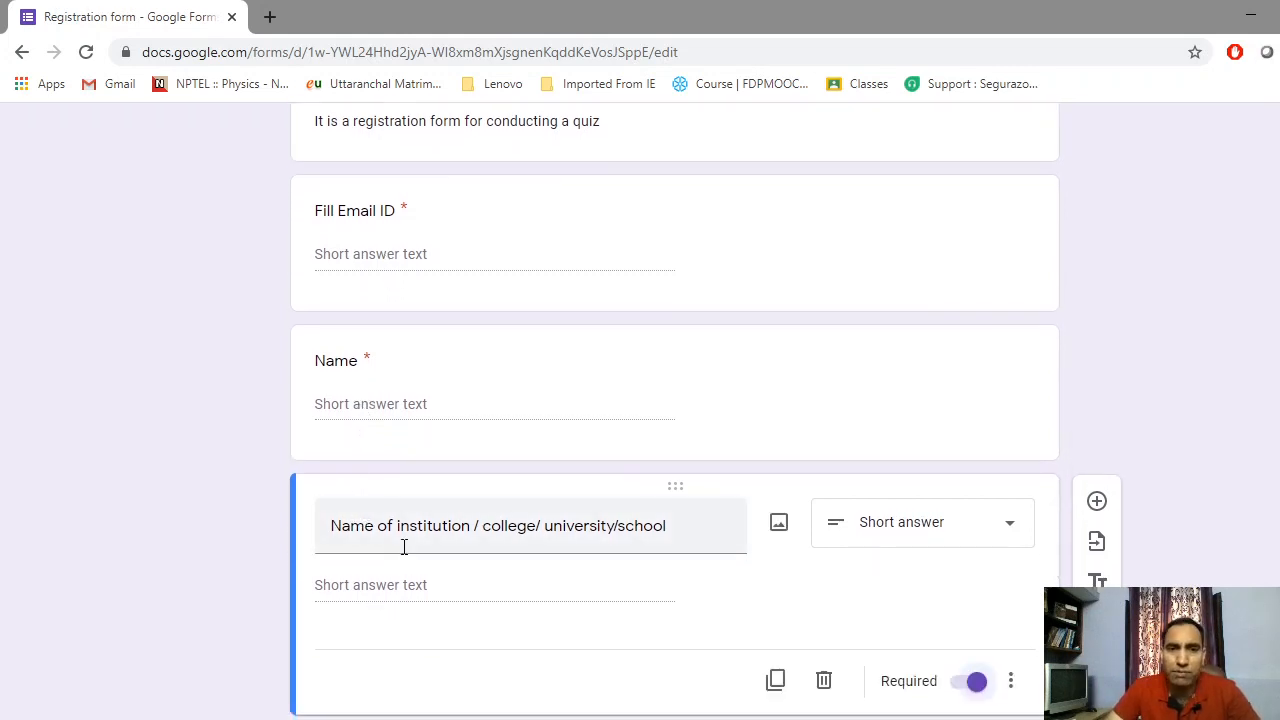
{"action": "scroll", "coordinate": [410, 500], "scroll_direction": "down", "scroll_amount": 2}
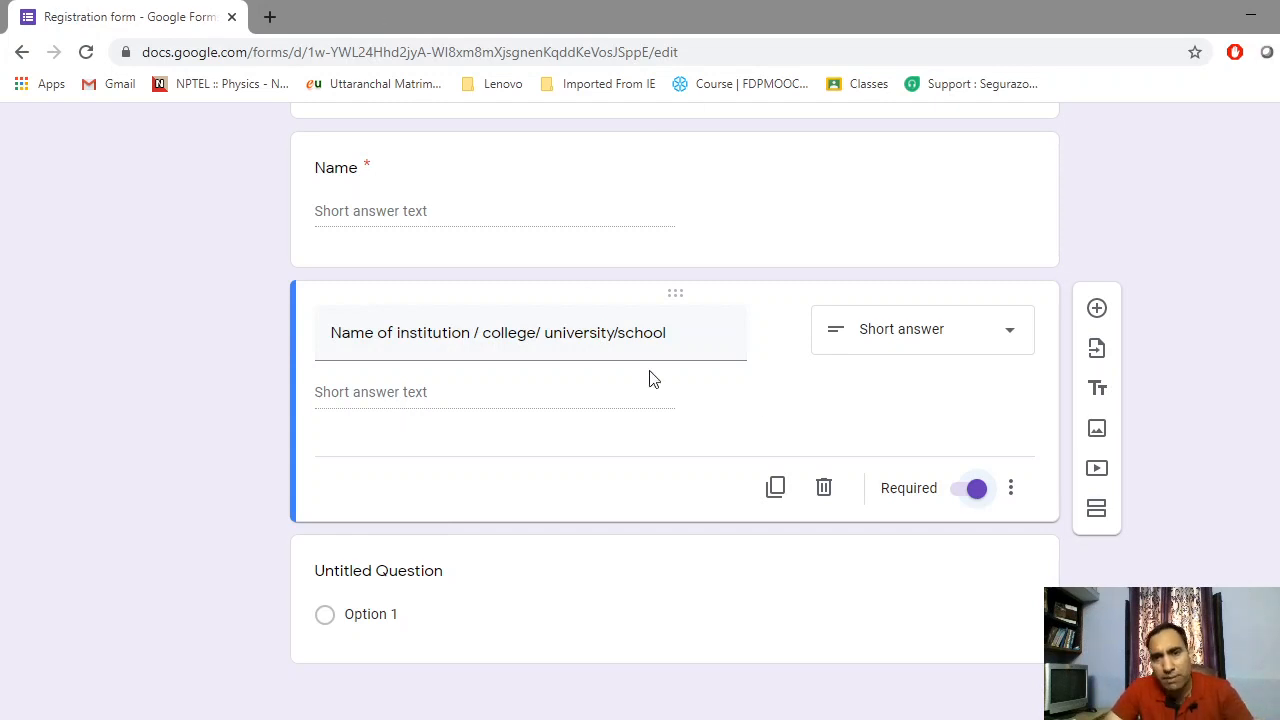
{"action": "scroll", "coordinate": [706, 329], "scroll_direction": "up", "scroll_amount": 3}
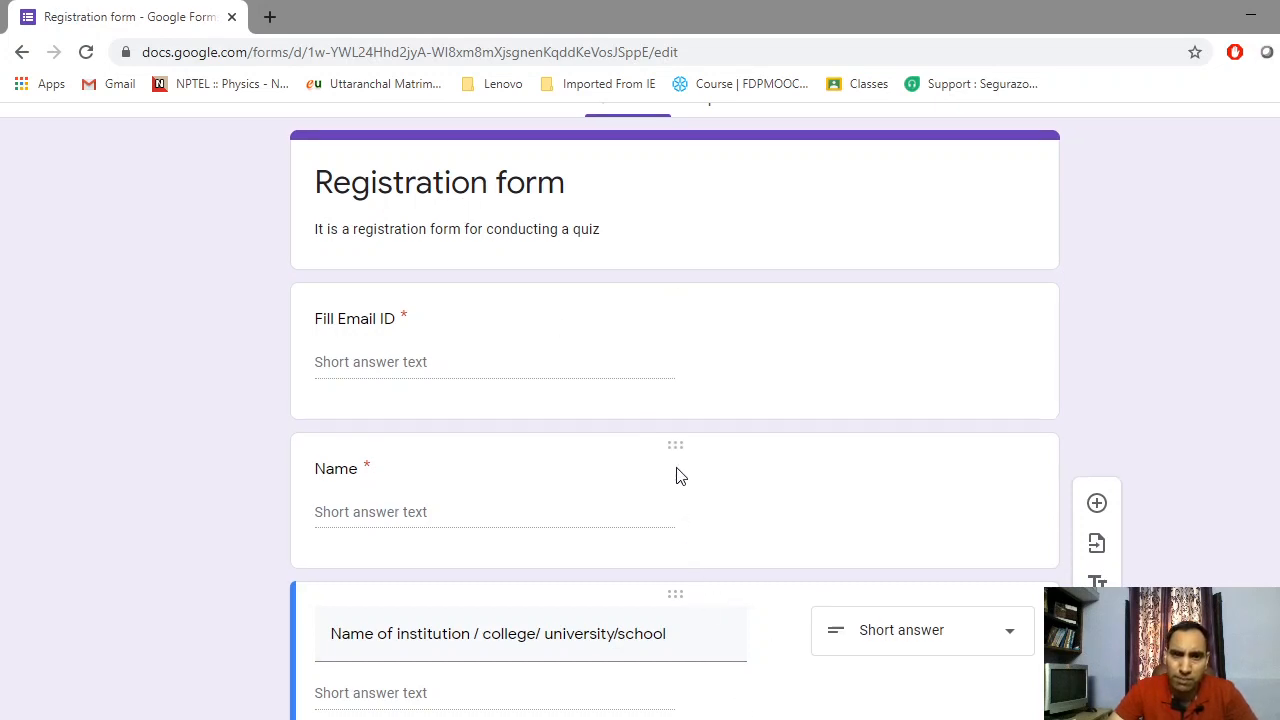
{"action": "scroll", "coordinate": [594, 409], "scroll_direction": "down", "scroll_amount": 1}
{"action": "scroll", "coordinate": [594, 409], "scroll_direction": "down", "scroll_amount": 2}
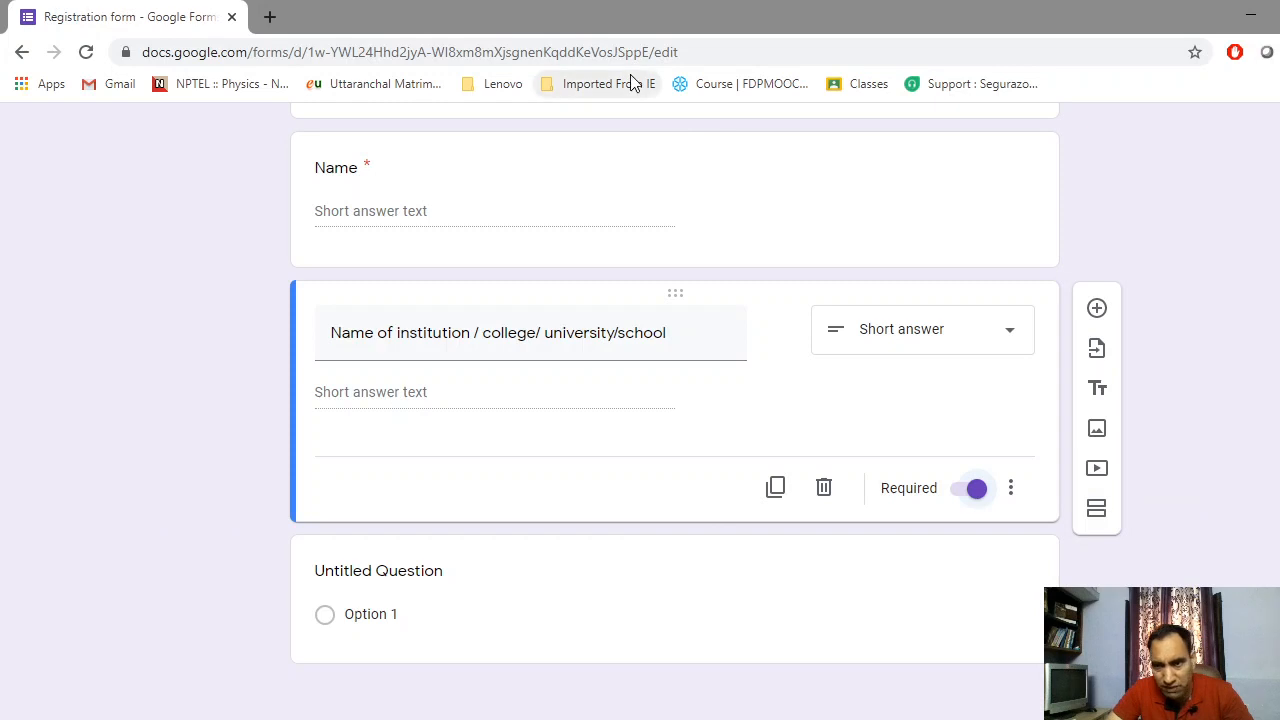
{"action": "left_click", "coordinate": [1097, 511]}
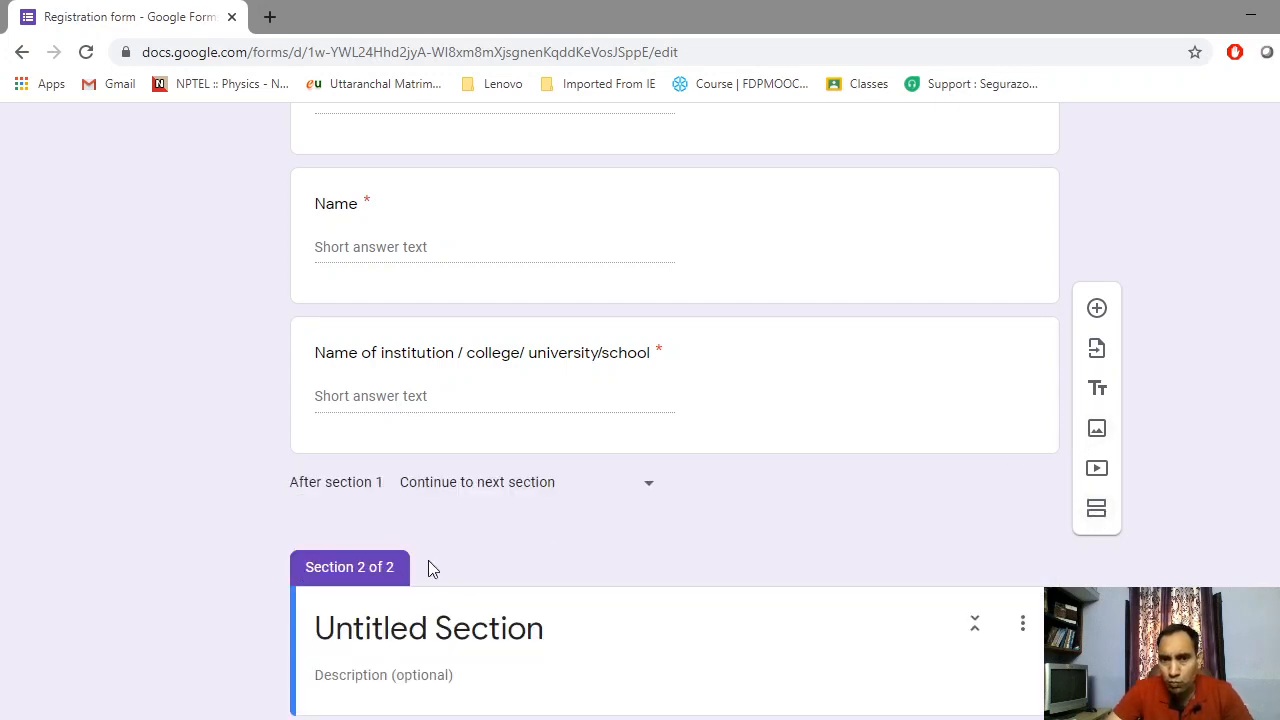
Scroll down to the Section 2 of 2 card holding Untitled Question
{"action": "scroll", "coordinate": [430, 566], "scroll_direction": "down", "scroll_amount": 1}
{"action": "scroll", "coordinate": [380, 450], "scroll_direction": "down", "scroll_amount": 1}
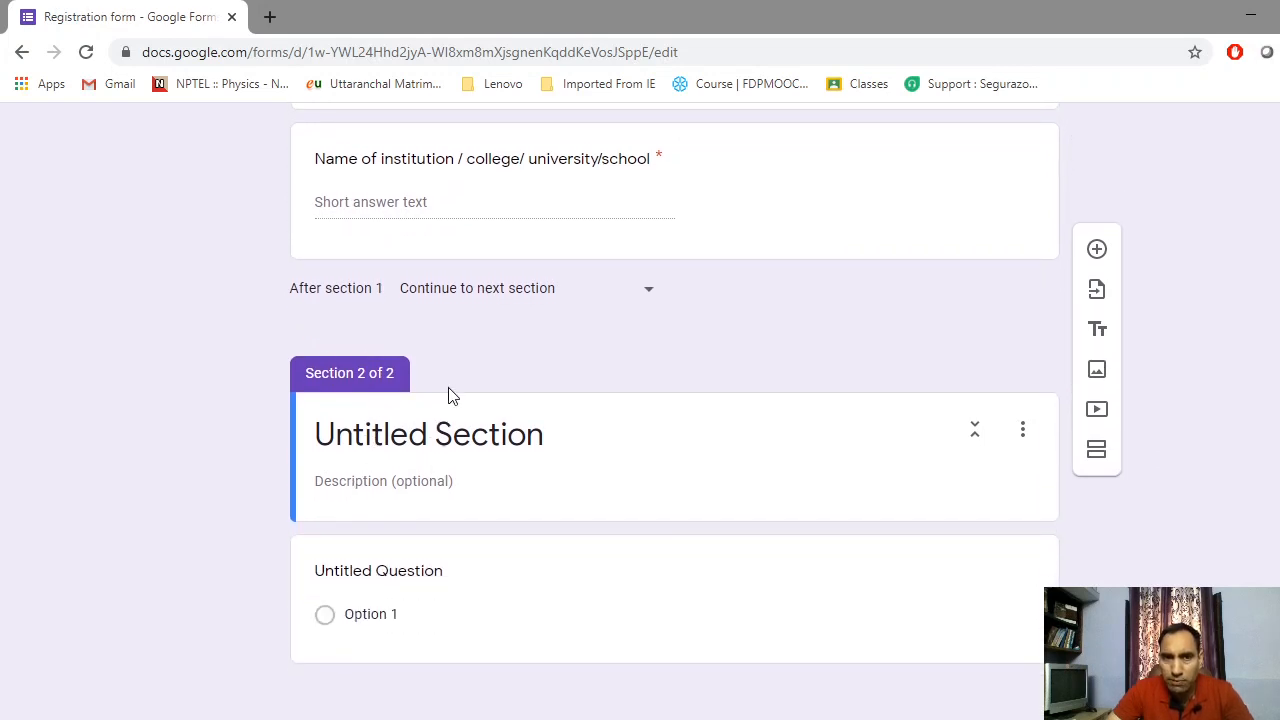
{"action": "scroll", "coordinate": [430, 400], "scroll_direction": "up", "scroll_amount": 6}
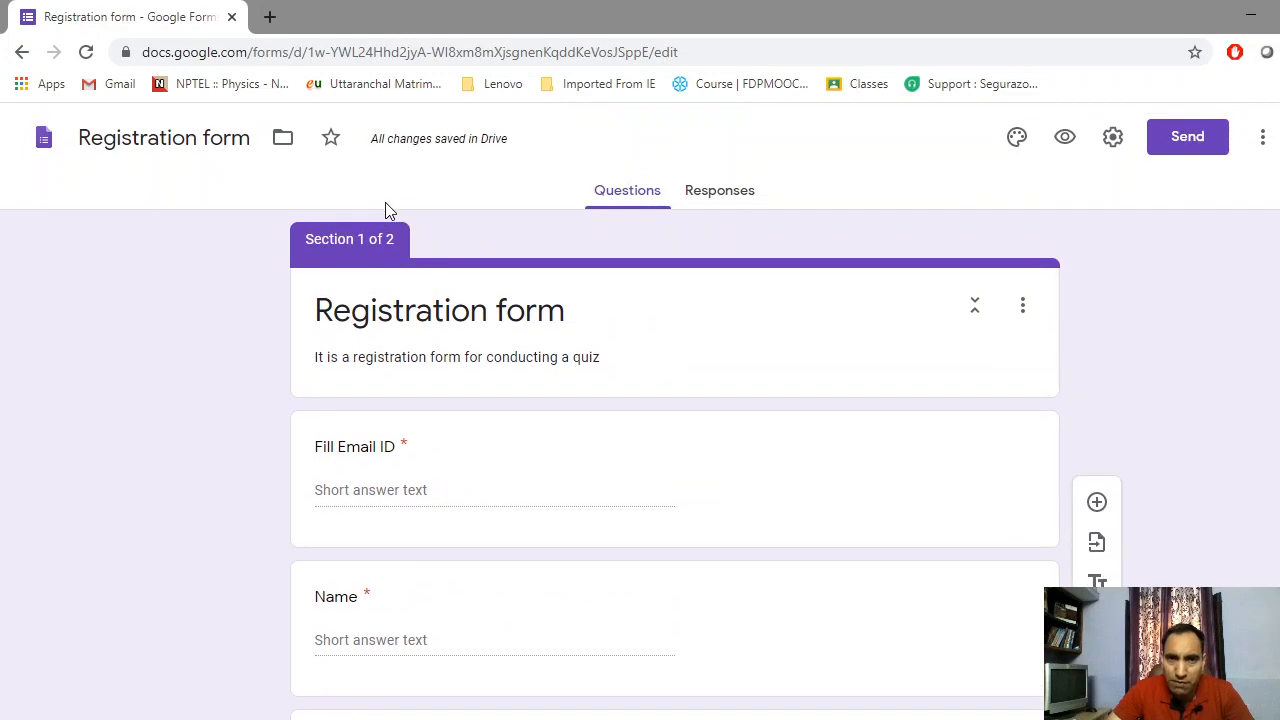
{"action": "scroll", "coordinate": [670, 643], "scroll_direction": "down", "scroll_amount": 2}
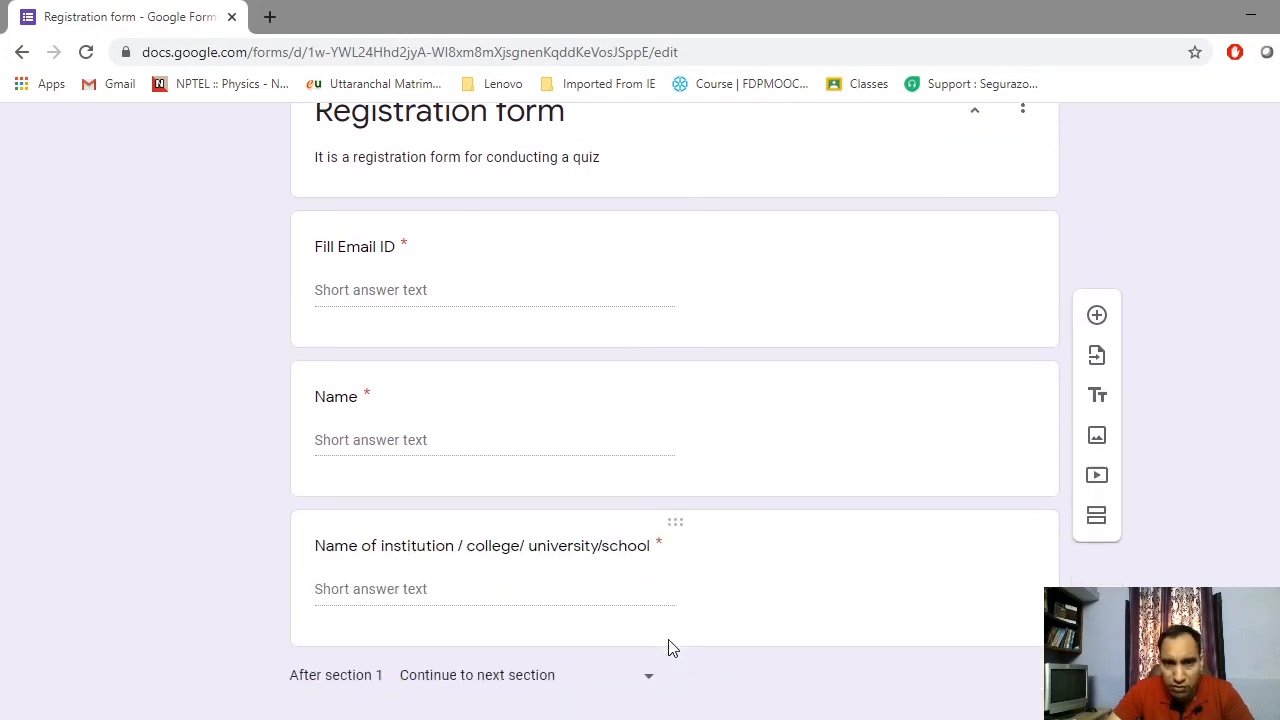
{"action": "scroll", "coordinate": [660, 571], "scroll_direction": "down", "scroll_amount": 2}
{"action": "scroll", "coordinate": [660, 493], "scroll_direction": "up", "scroll_amount": 3}
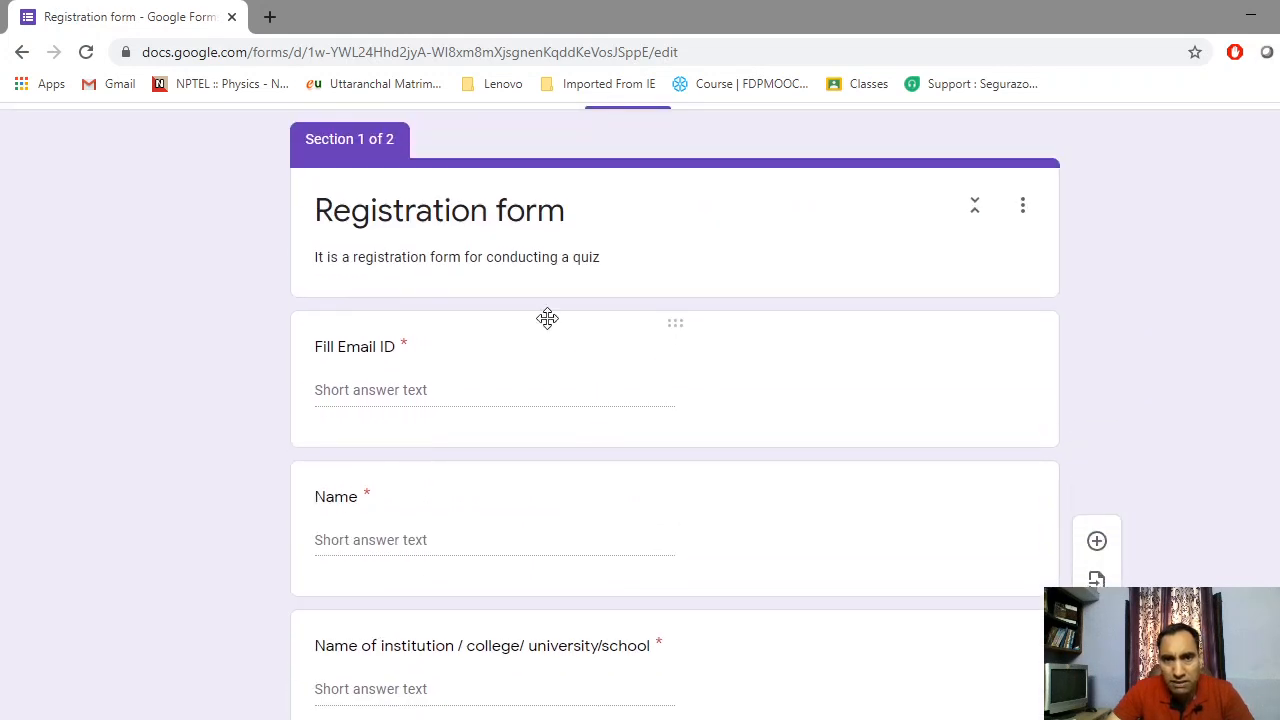
{"action": "scroll", "coordinate": [757, 589], "scroll_direction": "down", "scroll_amount": 2}
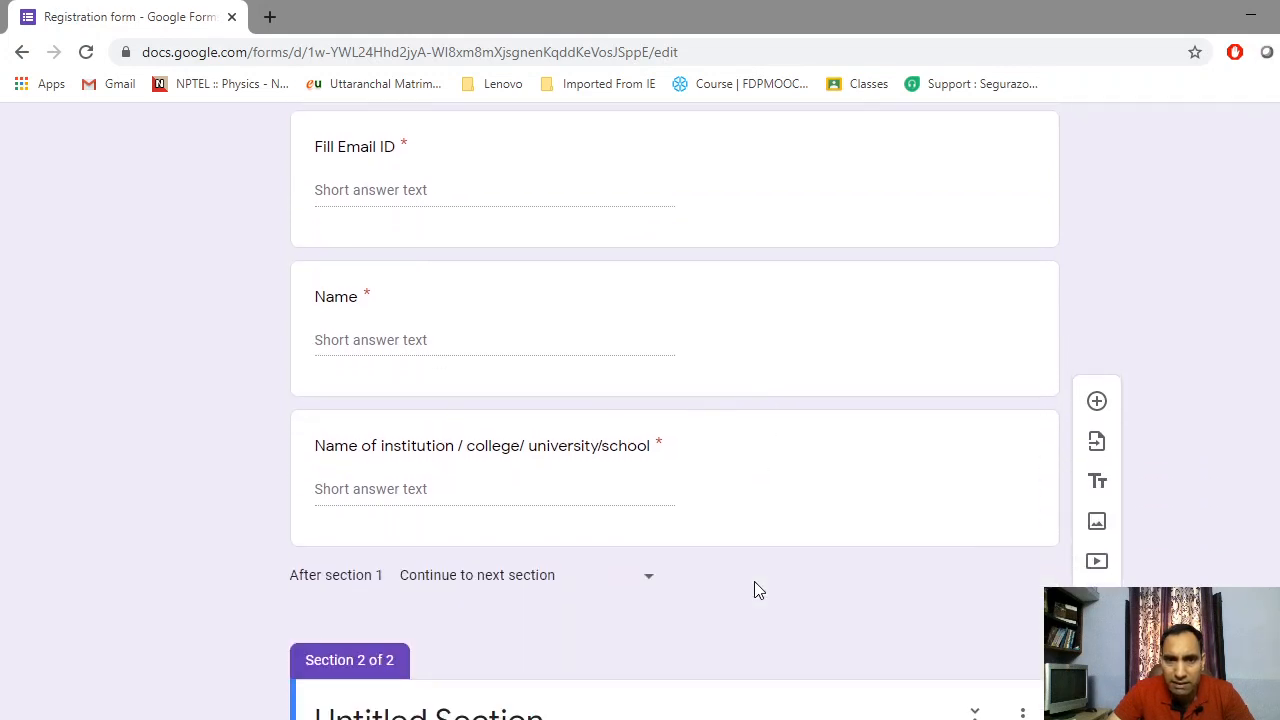
{"action": "scroll", "coordinate": [754, 585], "scroll_direction": "down", "scroll_amount": 1}
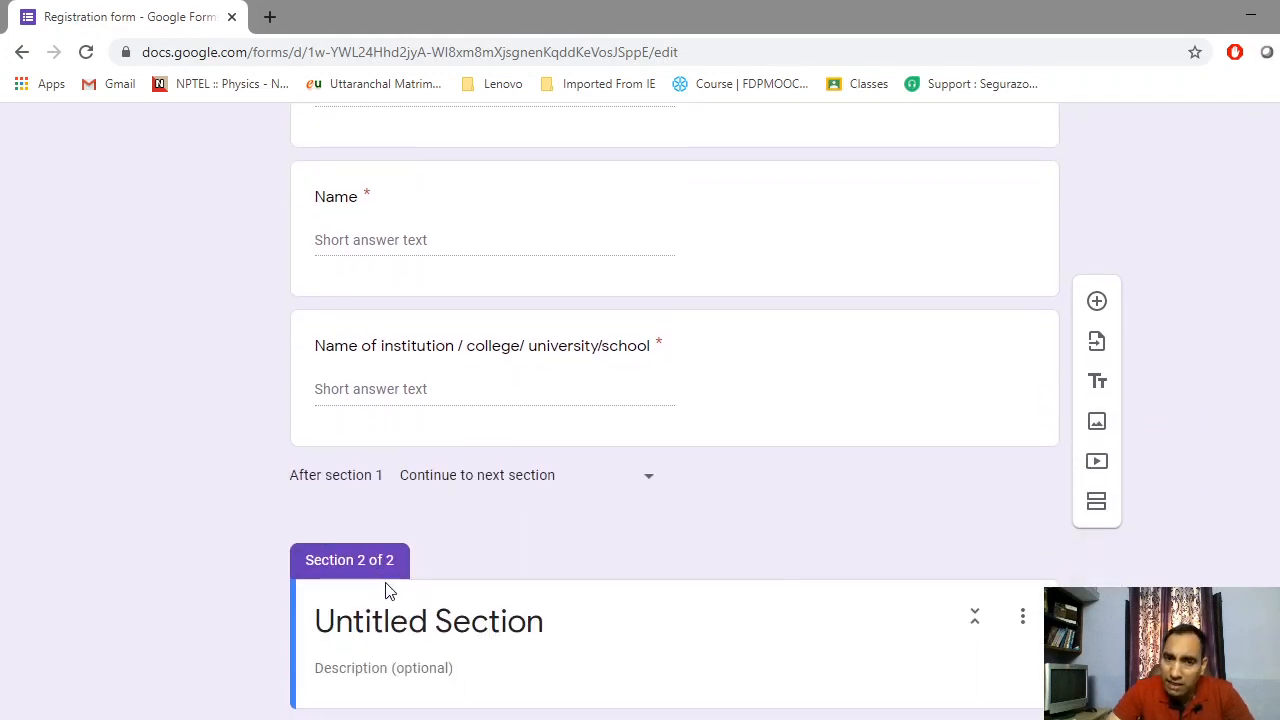
{"action": "scroll", "coordinate": [388, 590], "scroll_direction": "down", "scroll_amount": 2}
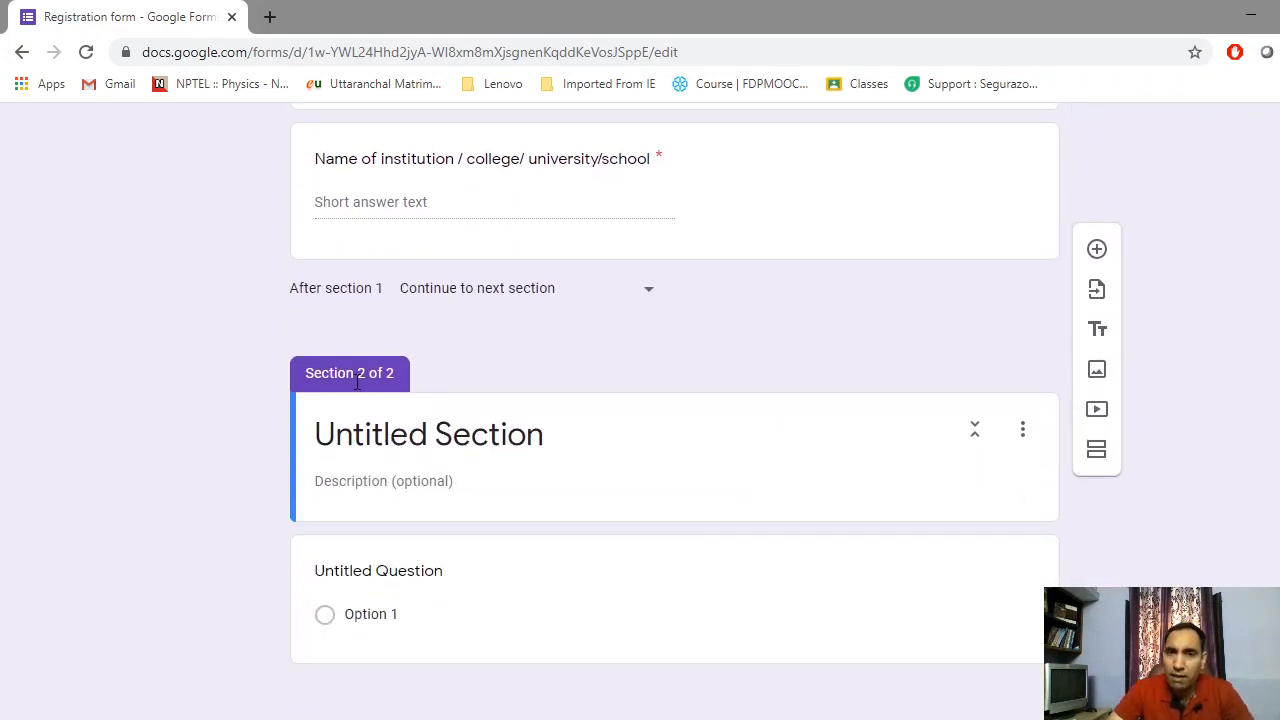
Rename the Untitled Section to 'Quiz'
{"action": "left_click", "coordinate": [462, 434]}
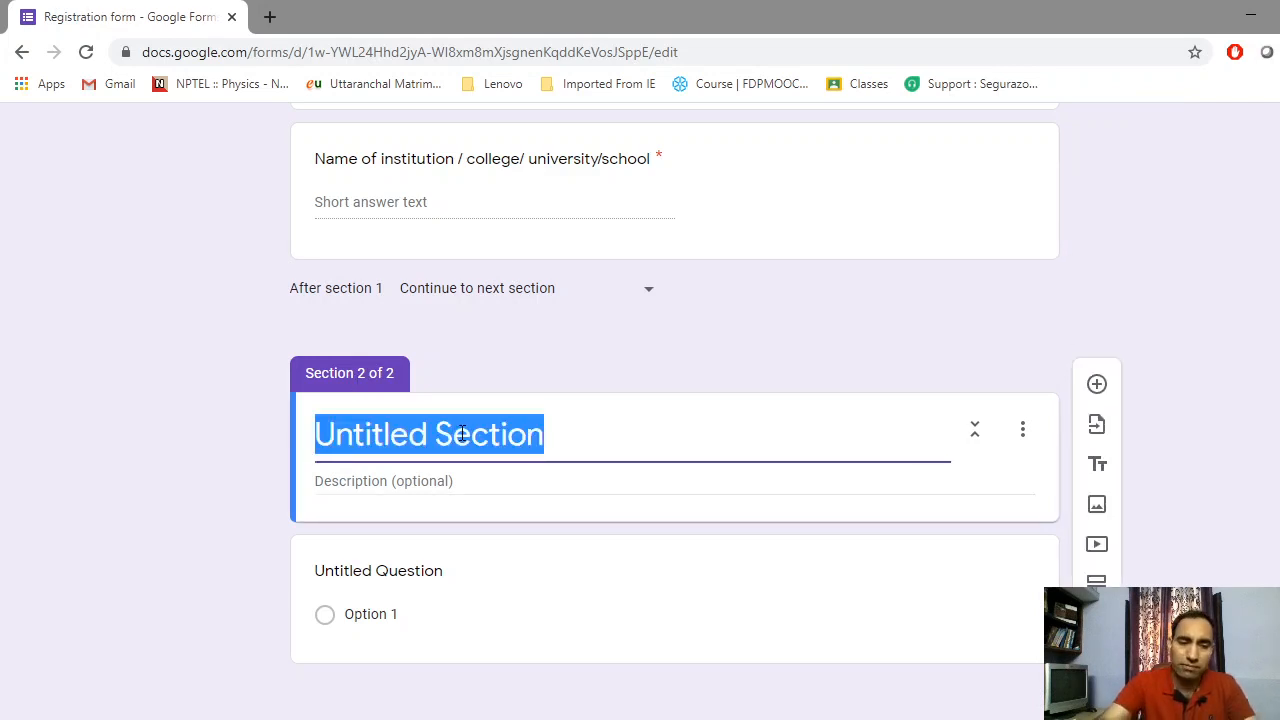
{"action": "type", "text": "quiz"}
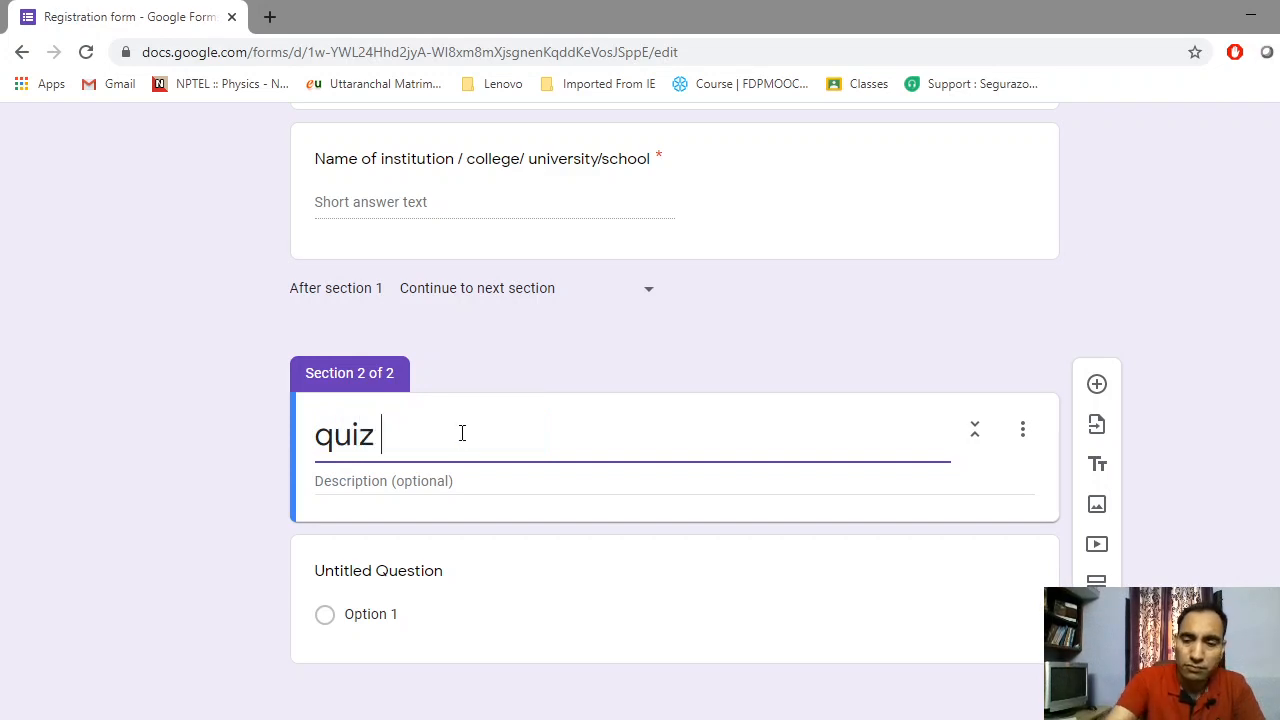
{"action": "key", "text": "Left"}
{"action": "key", "text": "Left"}
{"action": "key", "text": "Left"}
{"action": "key", "text": "Left"}
{"action": "key", "text": "Left"}
{"action": "key", "text": "Delete"}
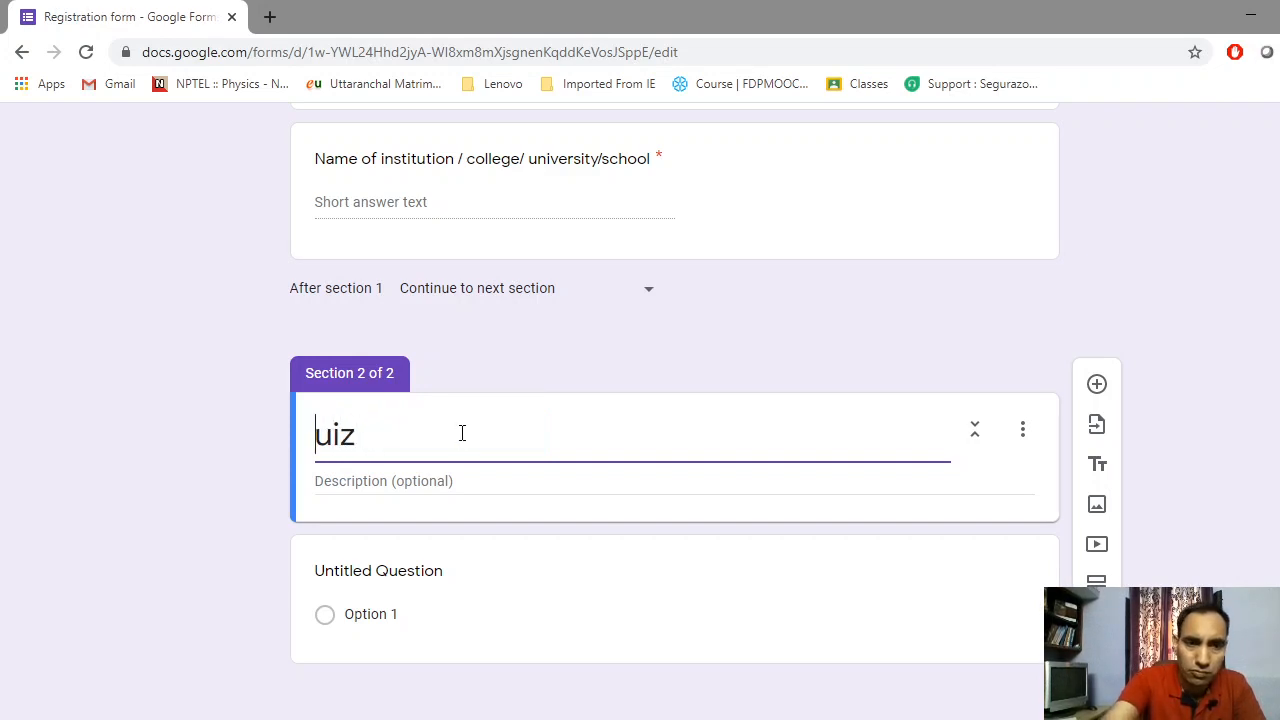
{"action": "type", "text": "Q"}
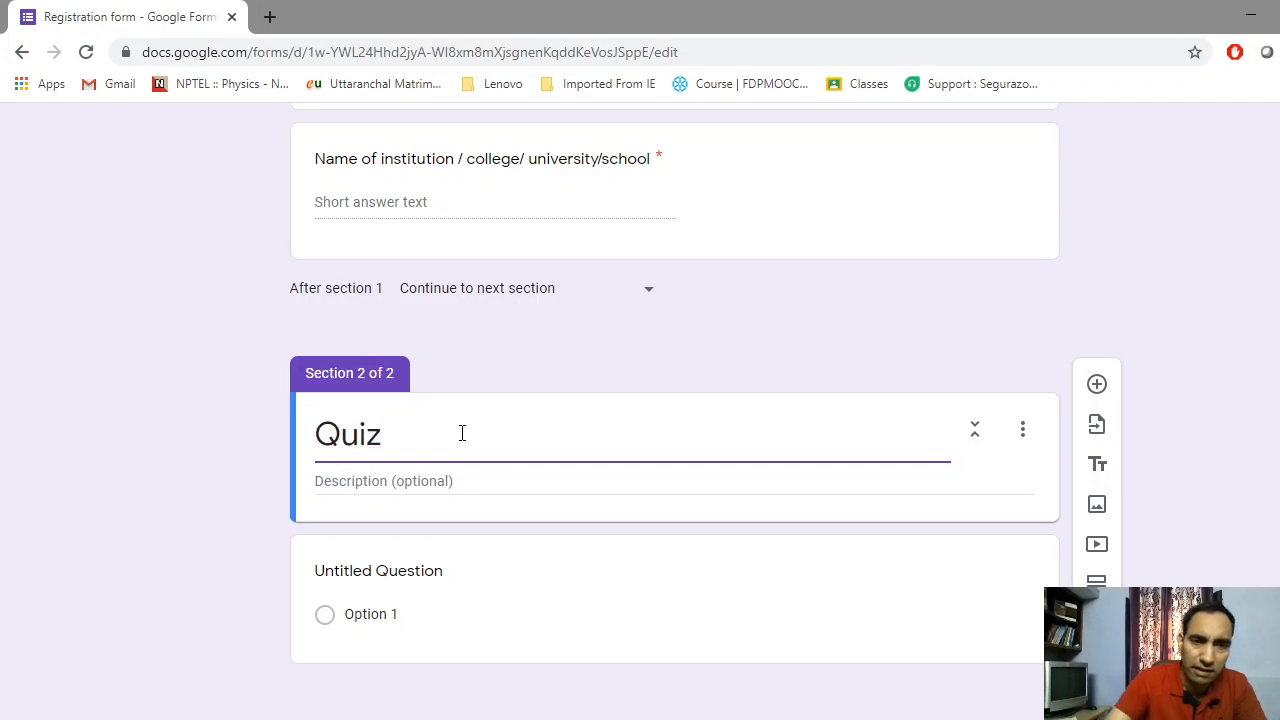
Set the section description to 'This quiz is for your basic knowledge of science'
{"action": "left_click", "coordinate": [406, 489]}
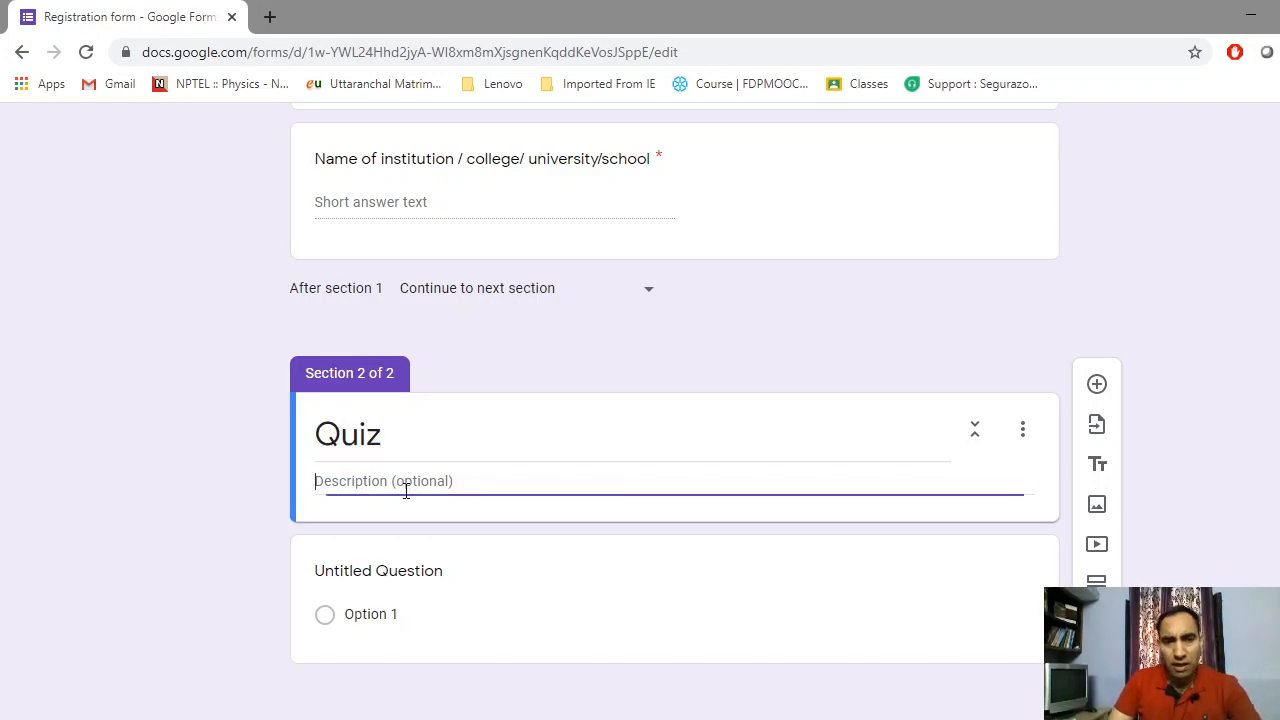
{"action": "type", "text": "t"}
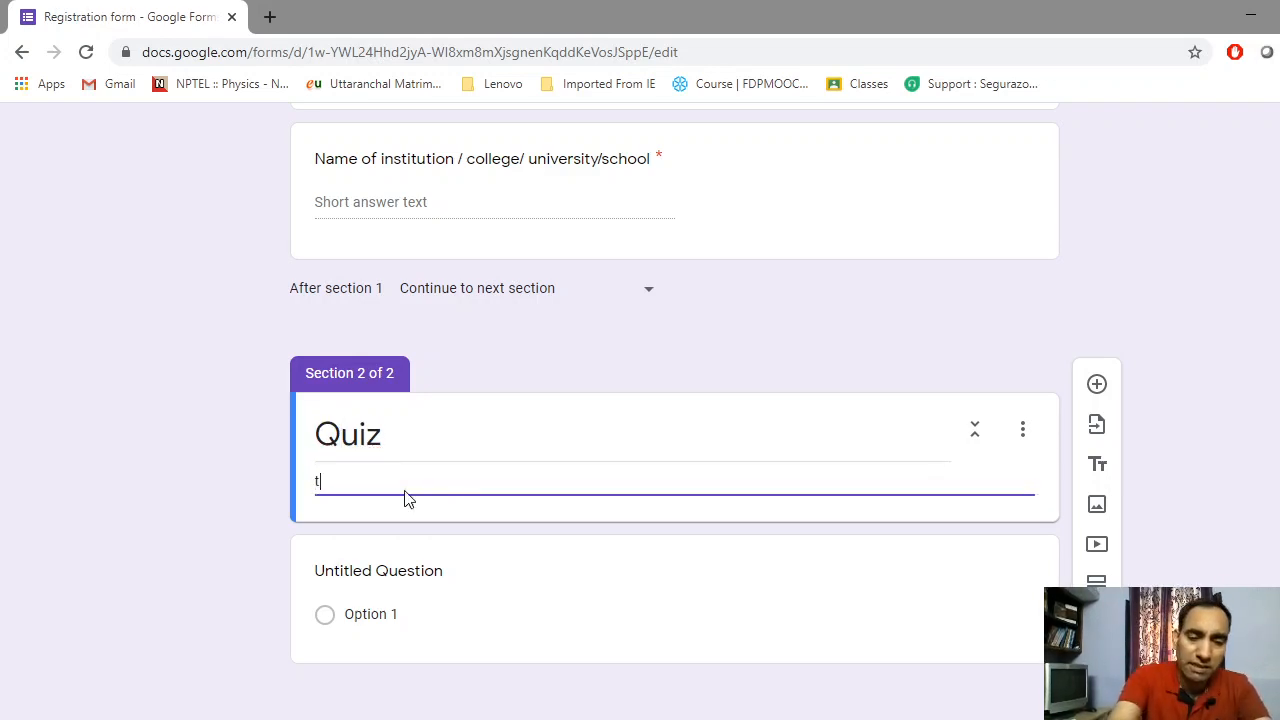
{"action": "type", "text": "his"}
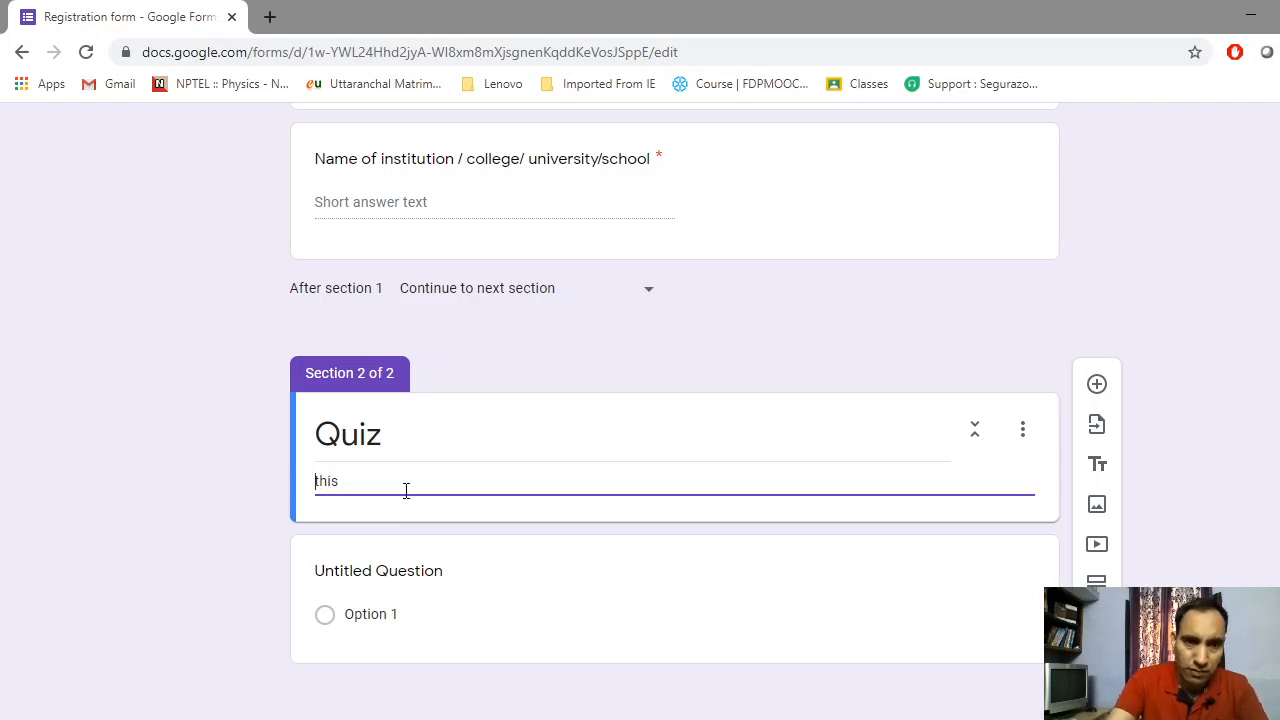
{"action": "key", "text": "Delete"}
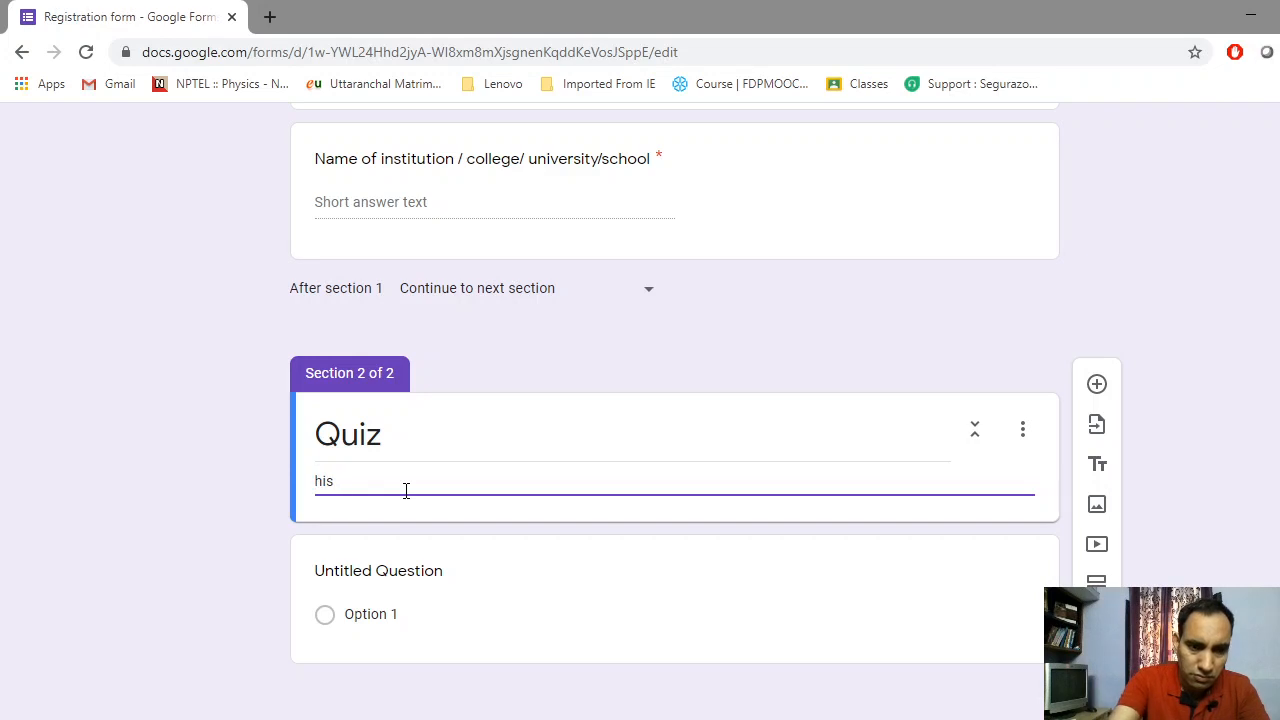
{"action": "type", "text": "This "}
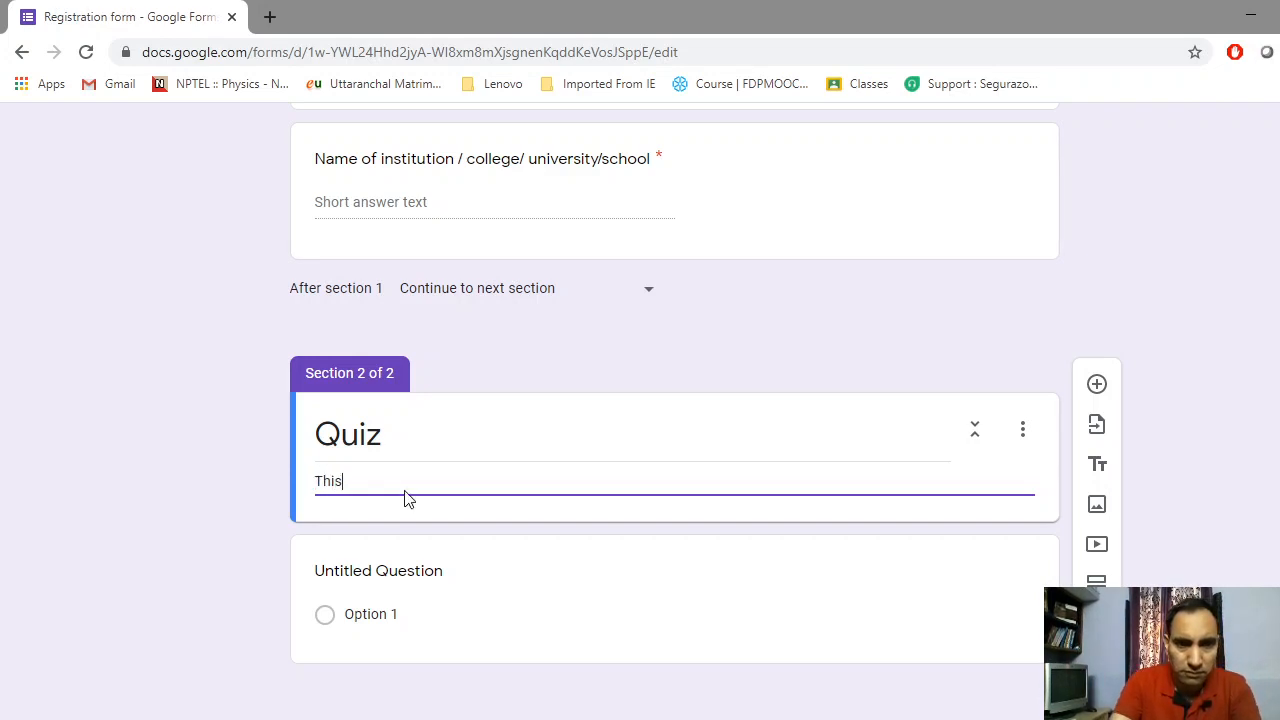
{"action": "type", "text": "qu"}
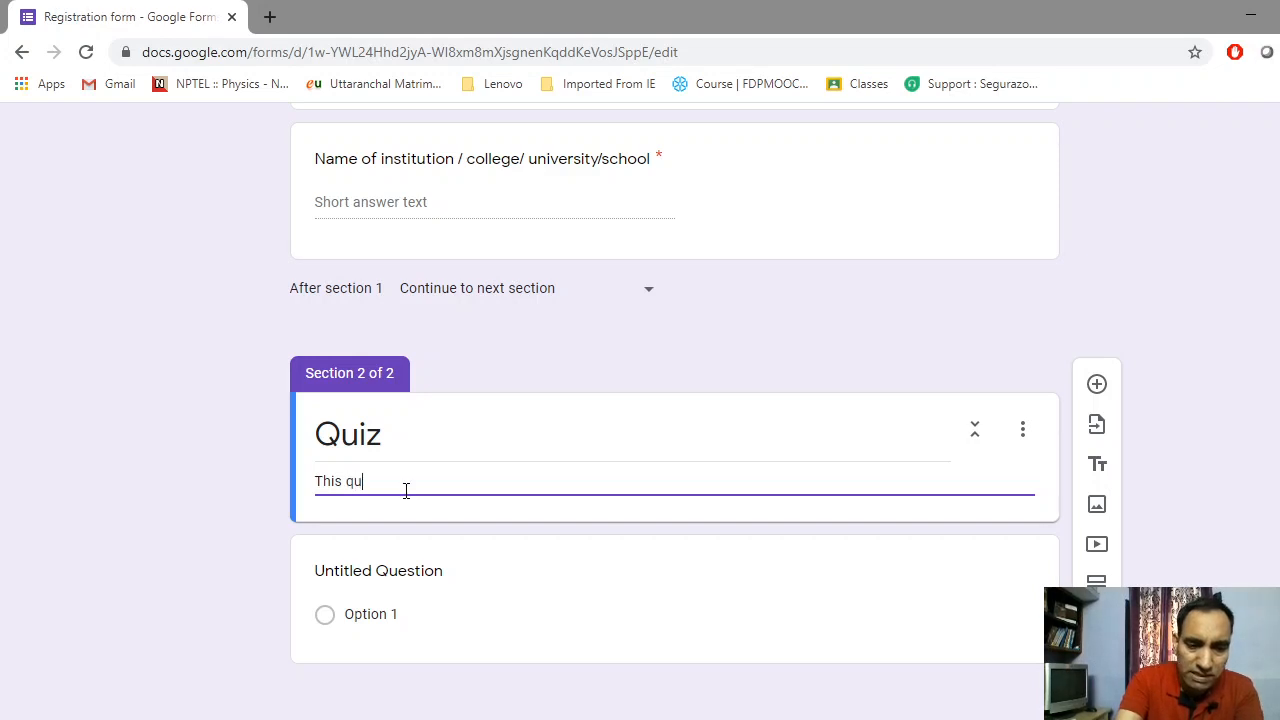
{"action": "type", "text": "iz "}
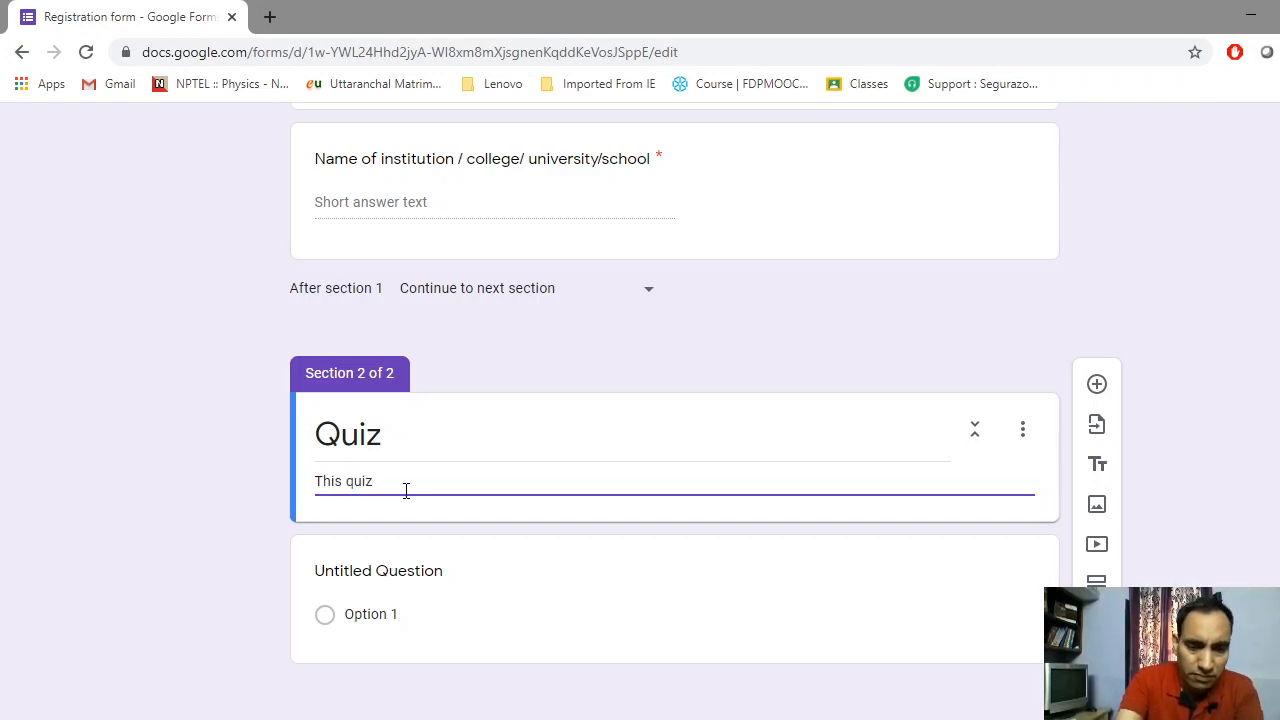
{"action": "type", "text": "is fo"}
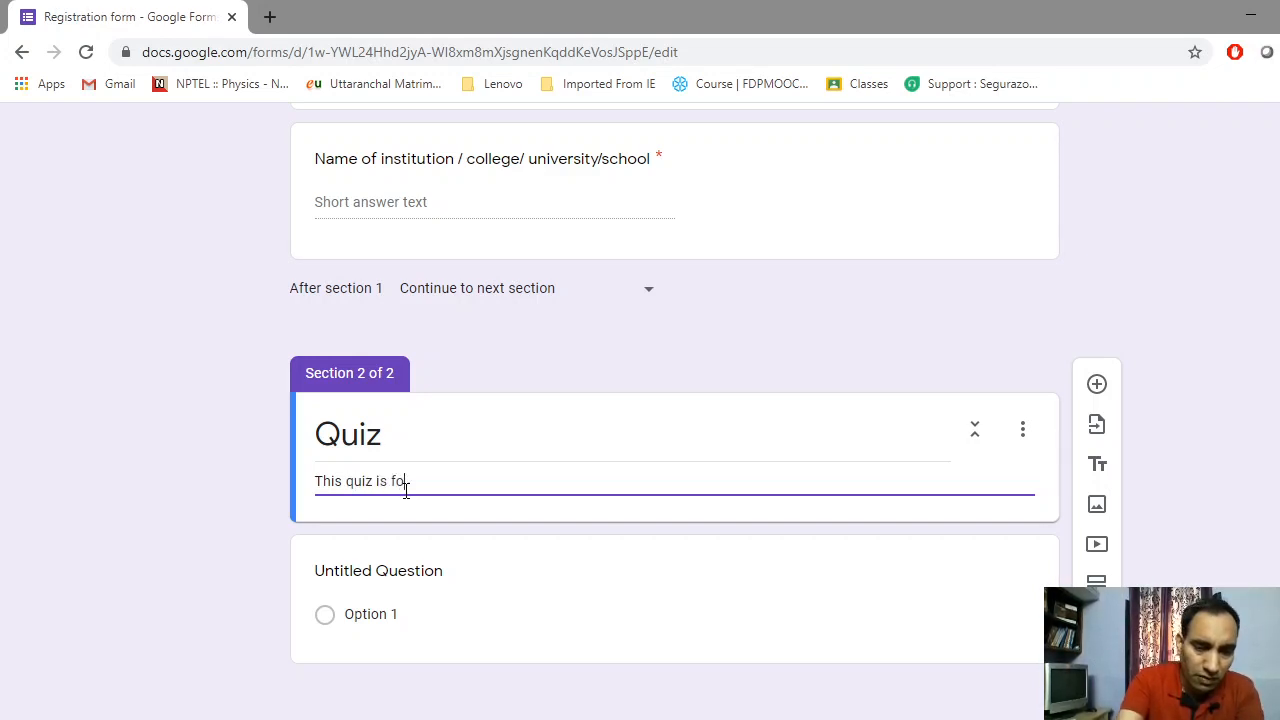
{"action": "type", "text": "r you"}
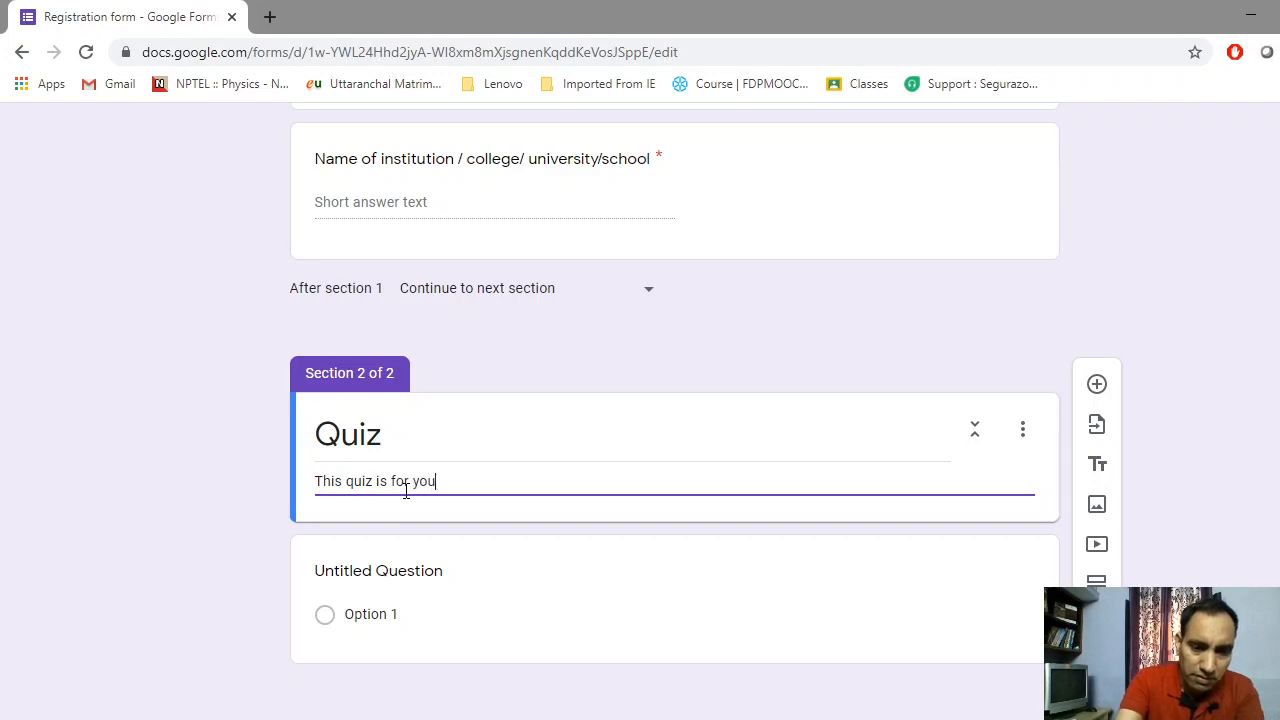
{"action": "type", "text": "r bas"}
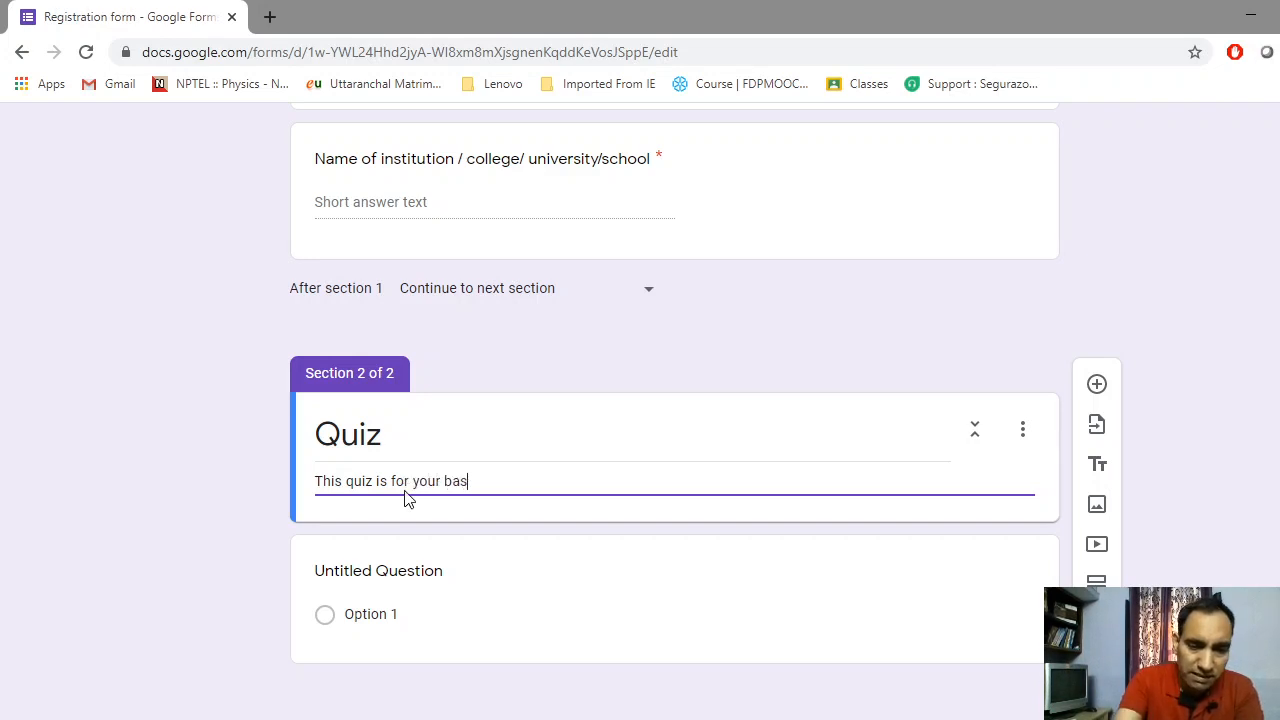
{"action": "type", "text": "ic kn"}
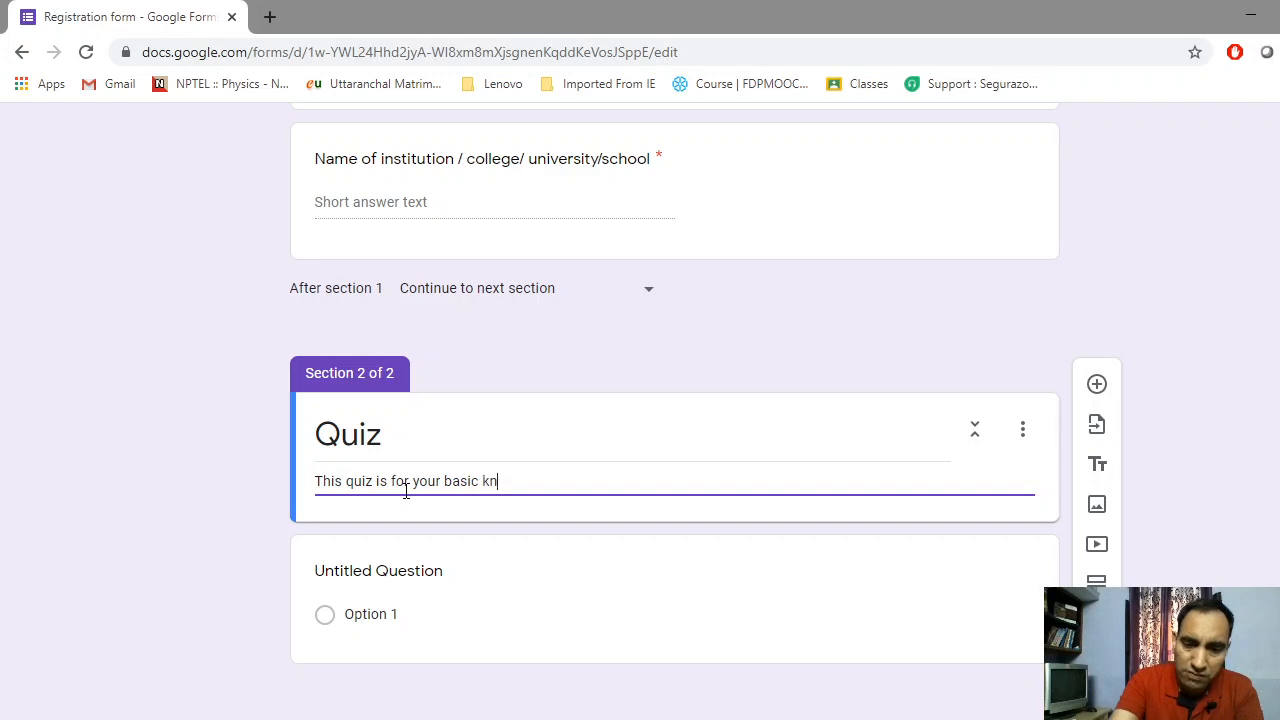
{"action": "type", "text": "ow"}
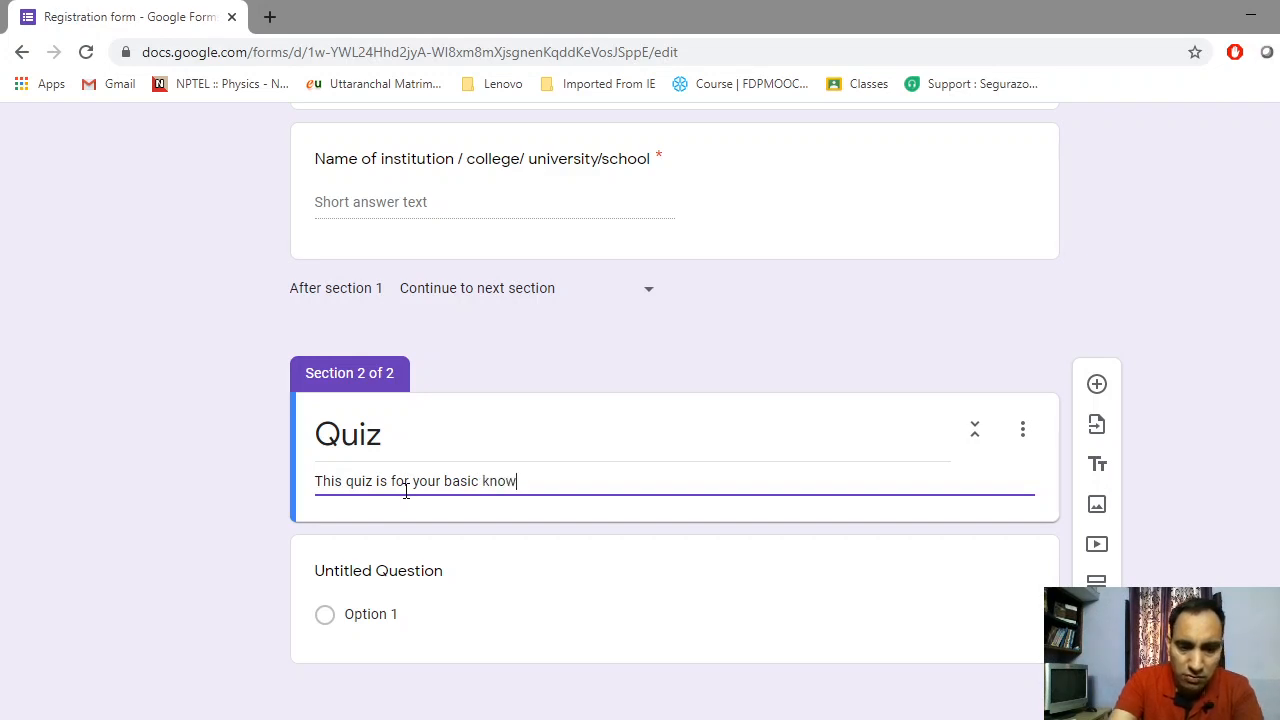
{"action": "type", "text": "led"}
{"action": "key", "text": "BackSpace"}
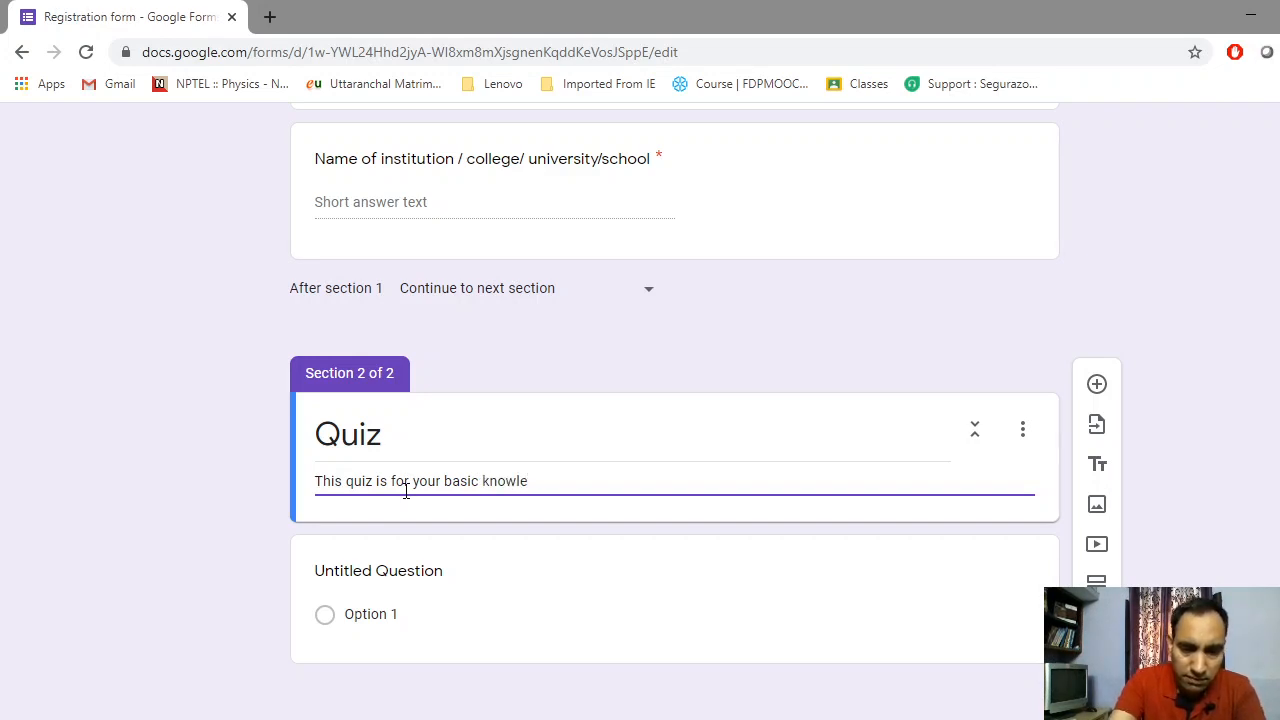
{"action": "type", "text": "dgr"}
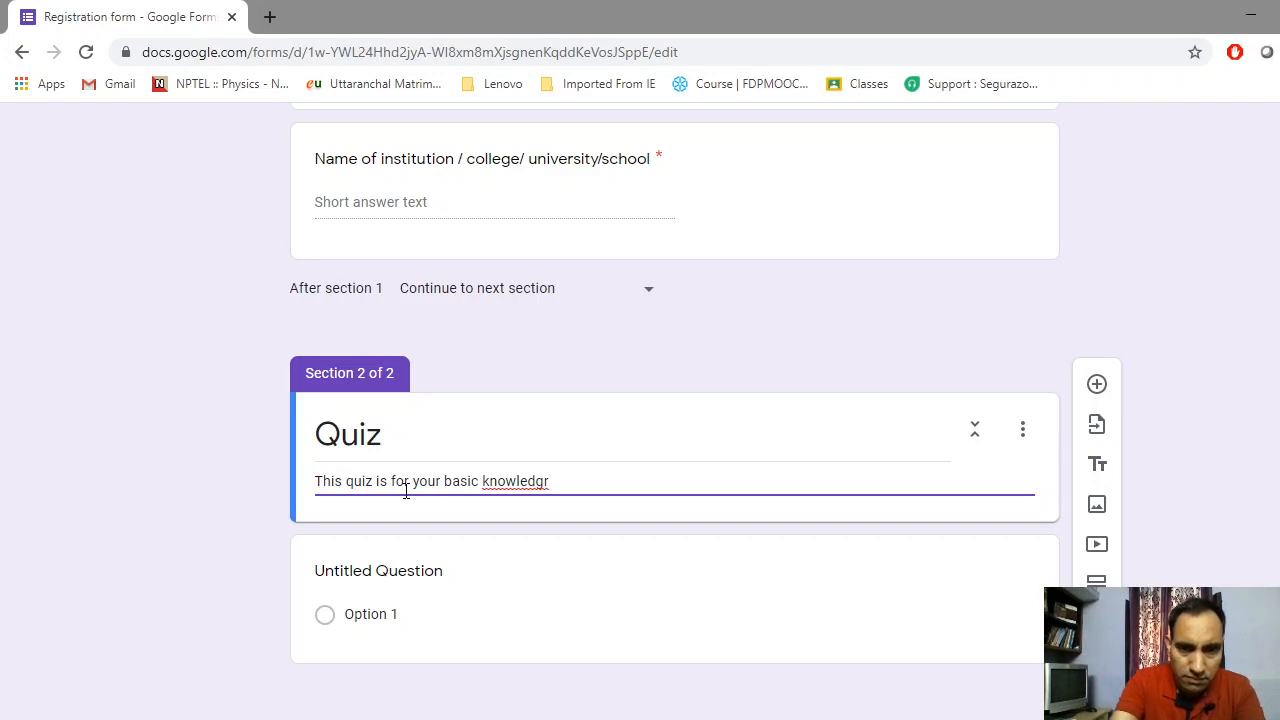
{"action": "key", "text": "BackSpace"}
{"action": "key", "text": "BackSpace"}
{"action": "type", "text": "e"}
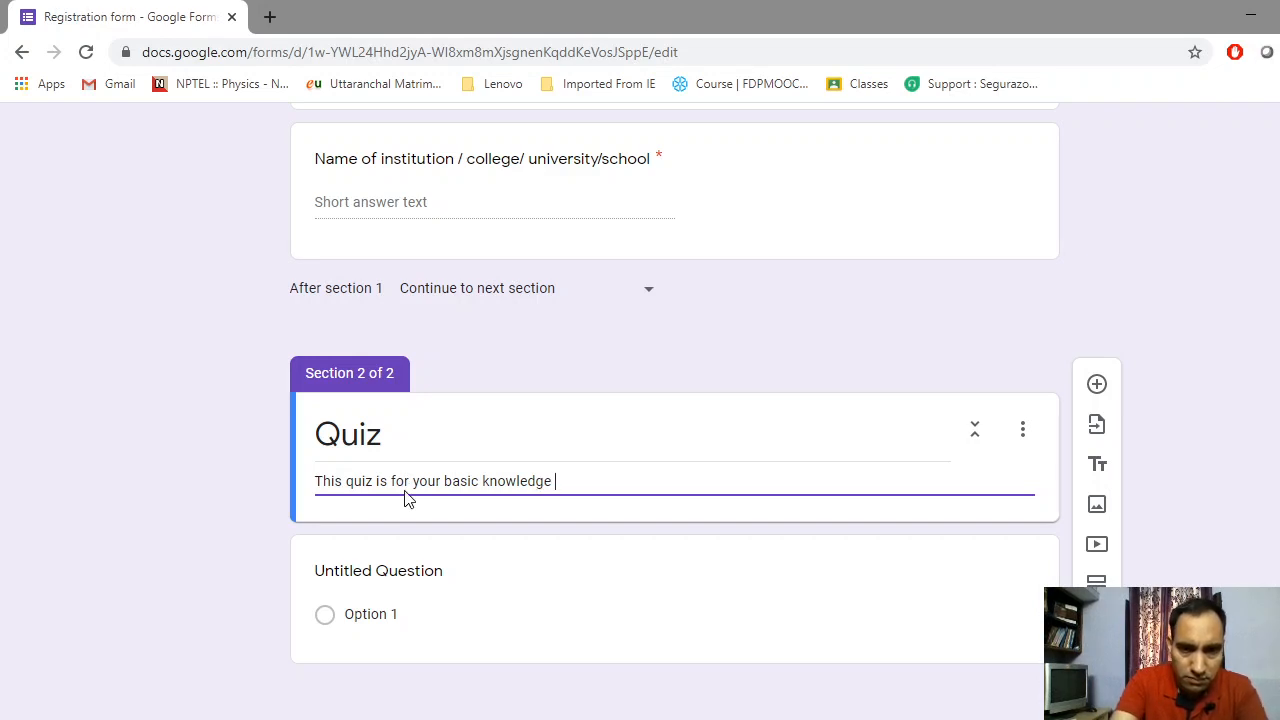
{"action": "type", "text": " of s"}
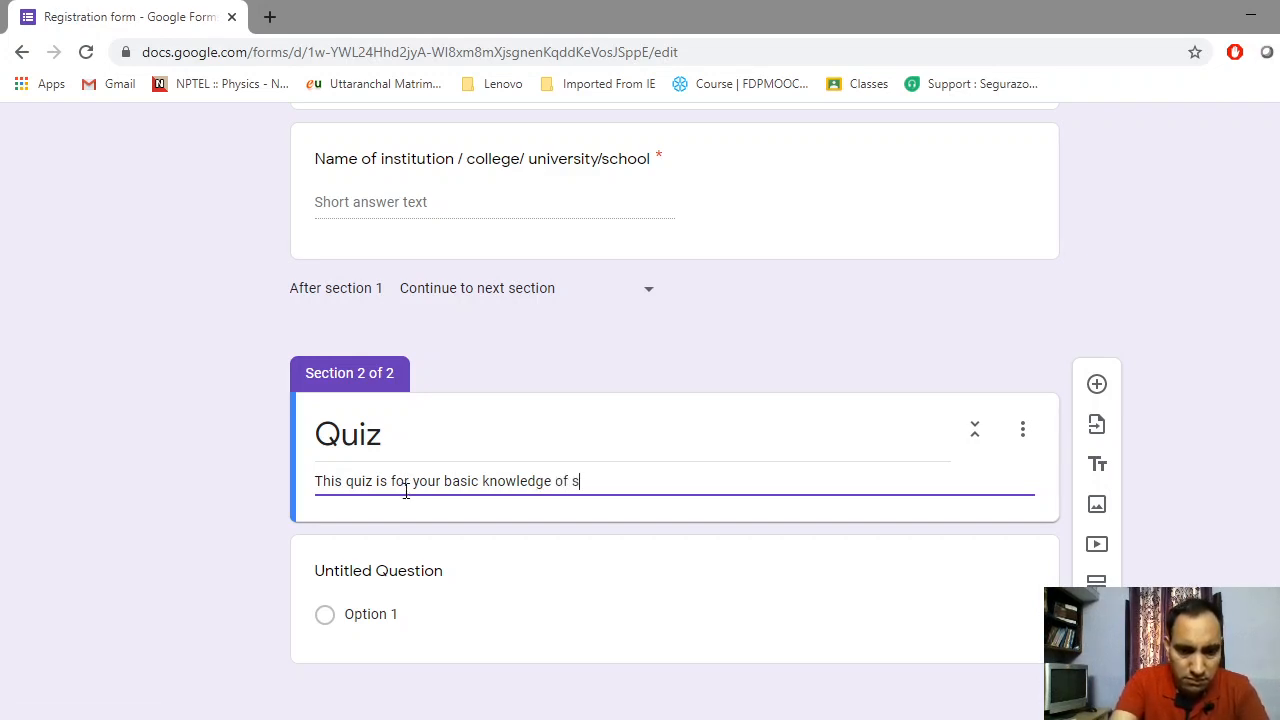
{"action": "type", "text": "cienc"}
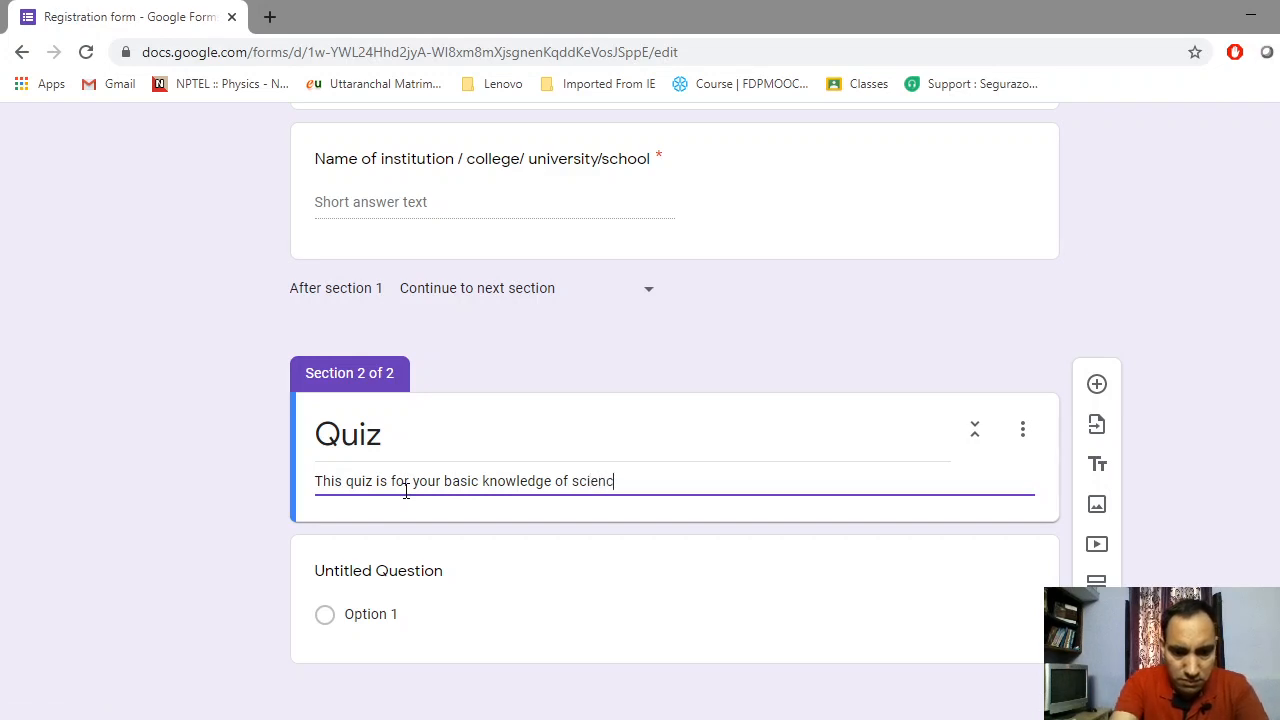
{"action": "type", "text": "e"}
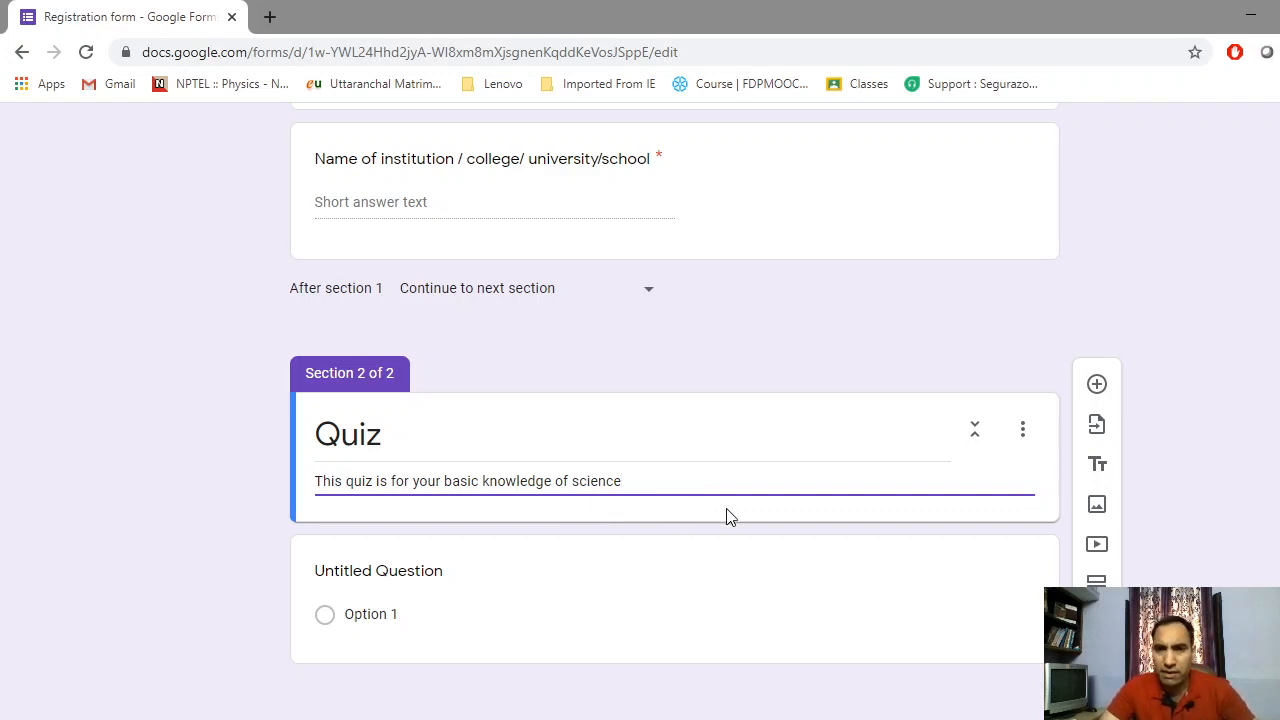
Insert a new question in the Quiz section, keeping its type as Multiple choice
{"action": "left_click", "coordinate": [1097, 385]}
{"action": "scroll", "coordinate": [900, 650], "scroll_direction": "down", "scroll_amount": 1}
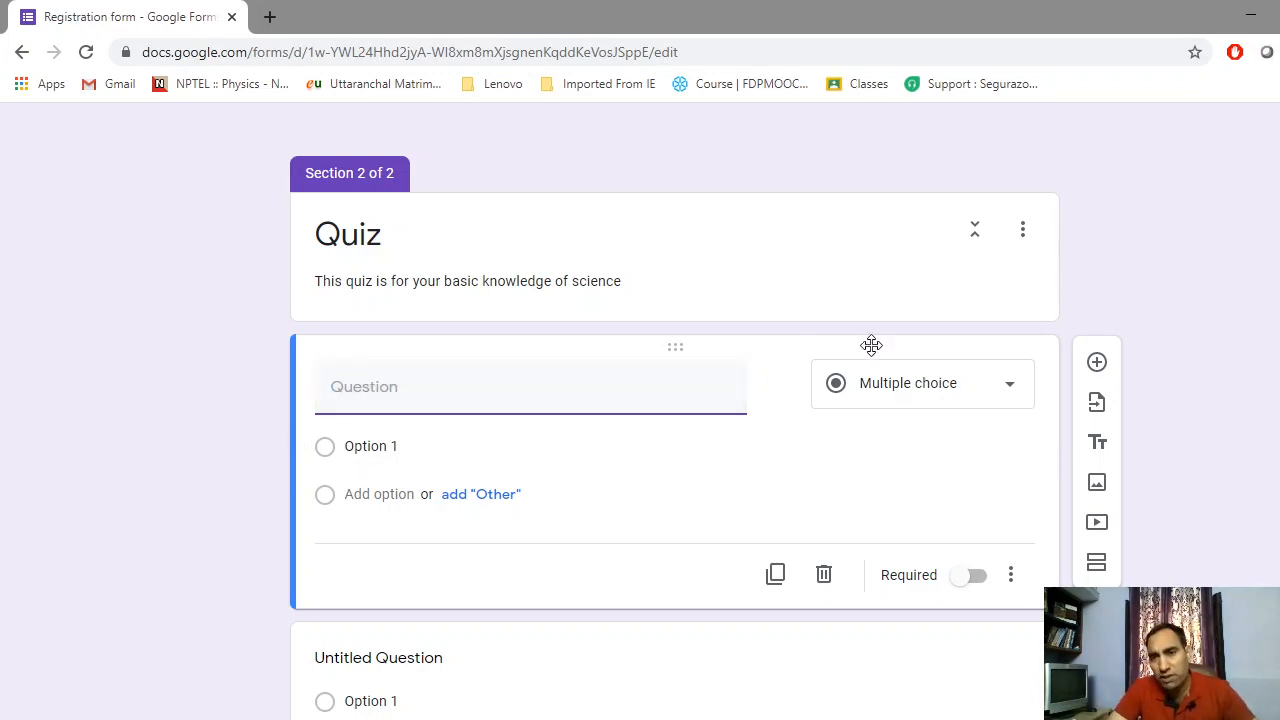
{"action": "left_click", "coordinate": [949, 397]}
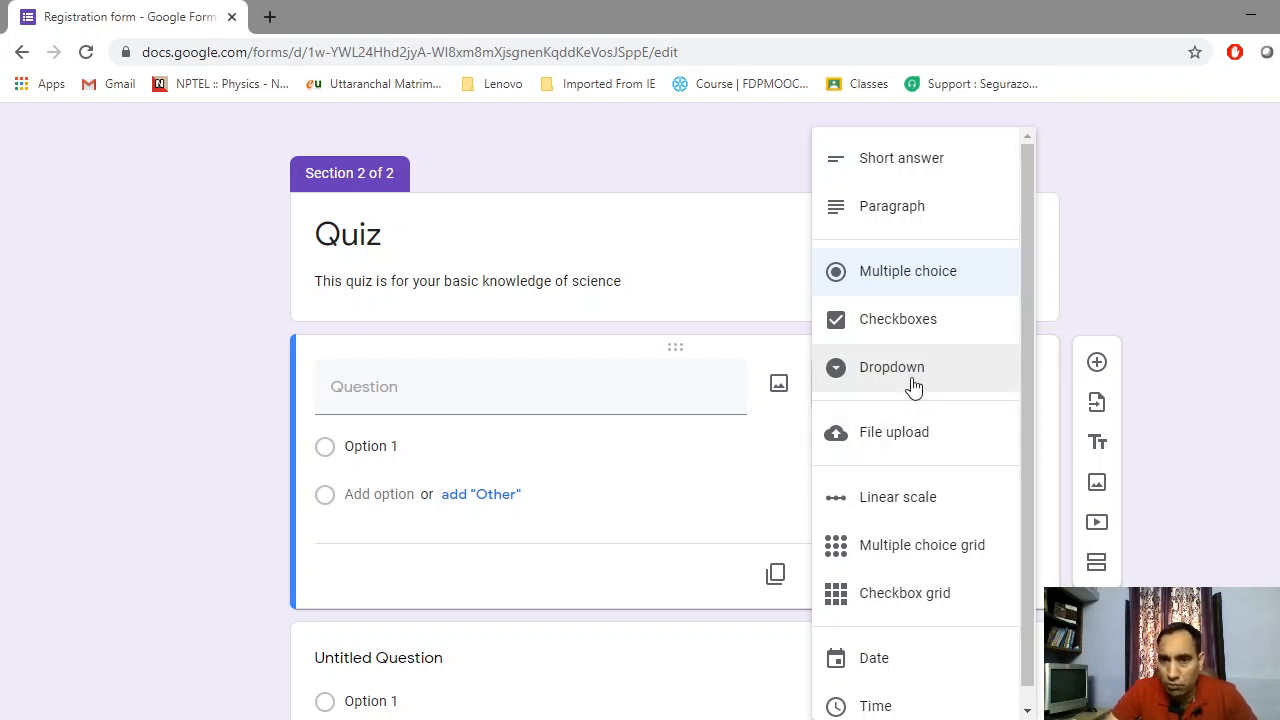
{"action": "scroll", "coordinate": [913, 388], "scroll_direction": "down", "scroll_amount": 1}
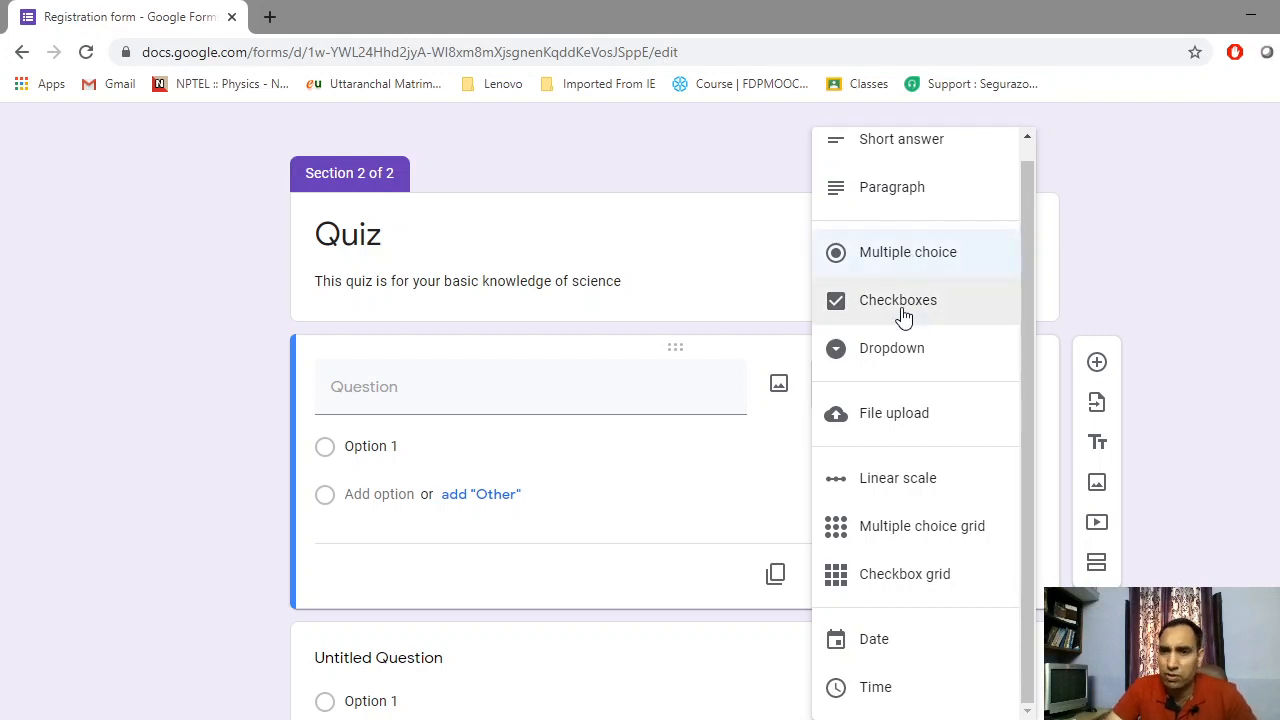
{"action": "left_click", "coordinate": [908, 250]}
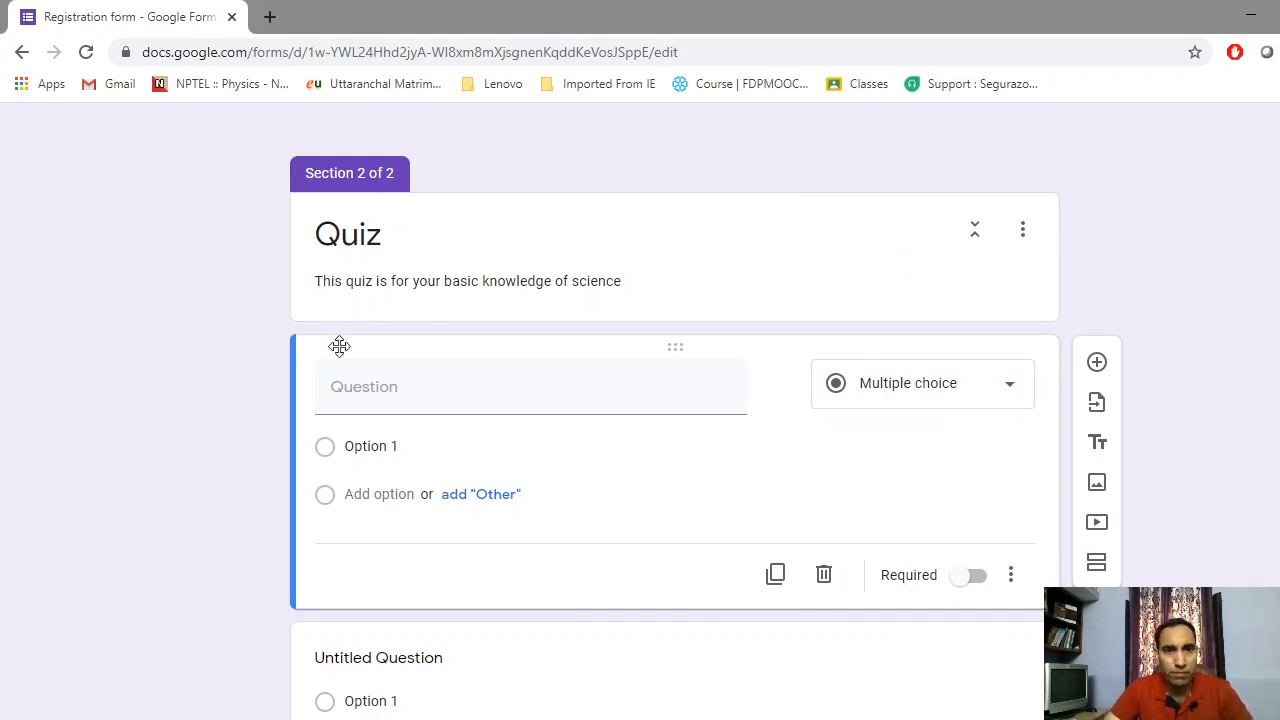
{"action": "left_click", "coordinate": [336, 385]}
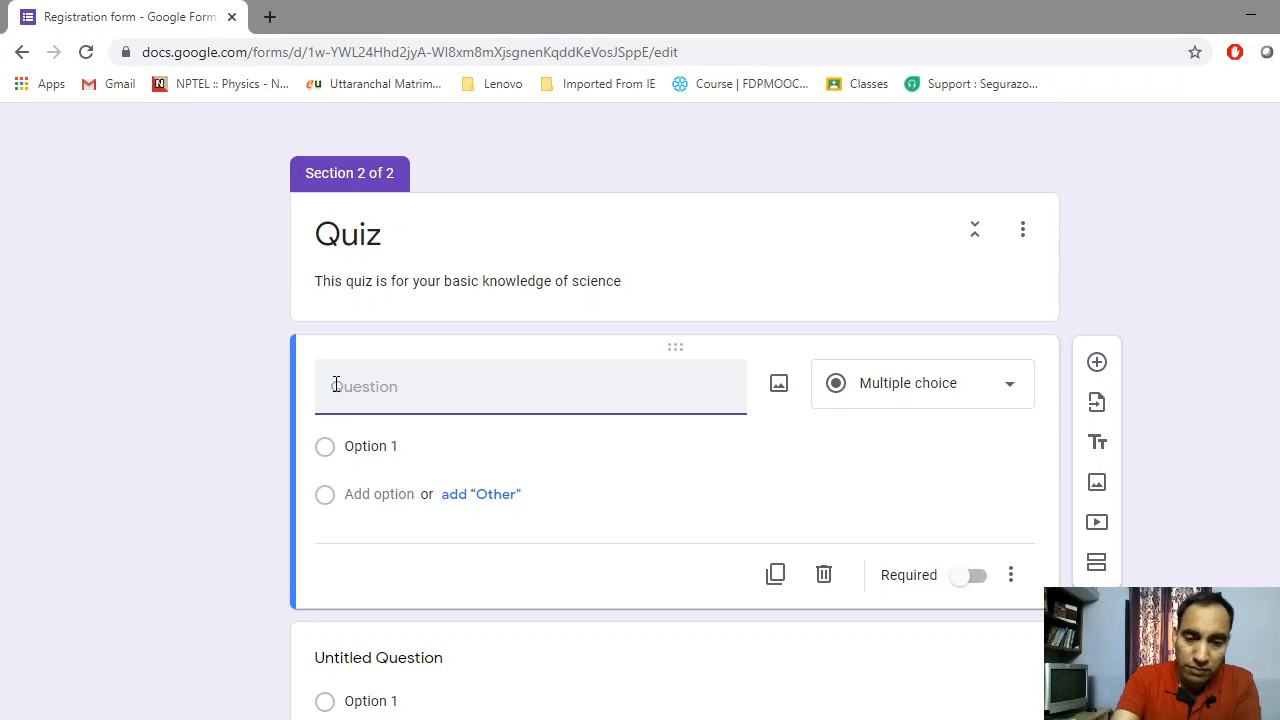
Title the question 'A vector have' with first choice 'unique direction'
{"action": "type", "text": "io"}
{"action": "key", "text": "BackSpace"}
{"action": "key", "text": "BackSpace"}
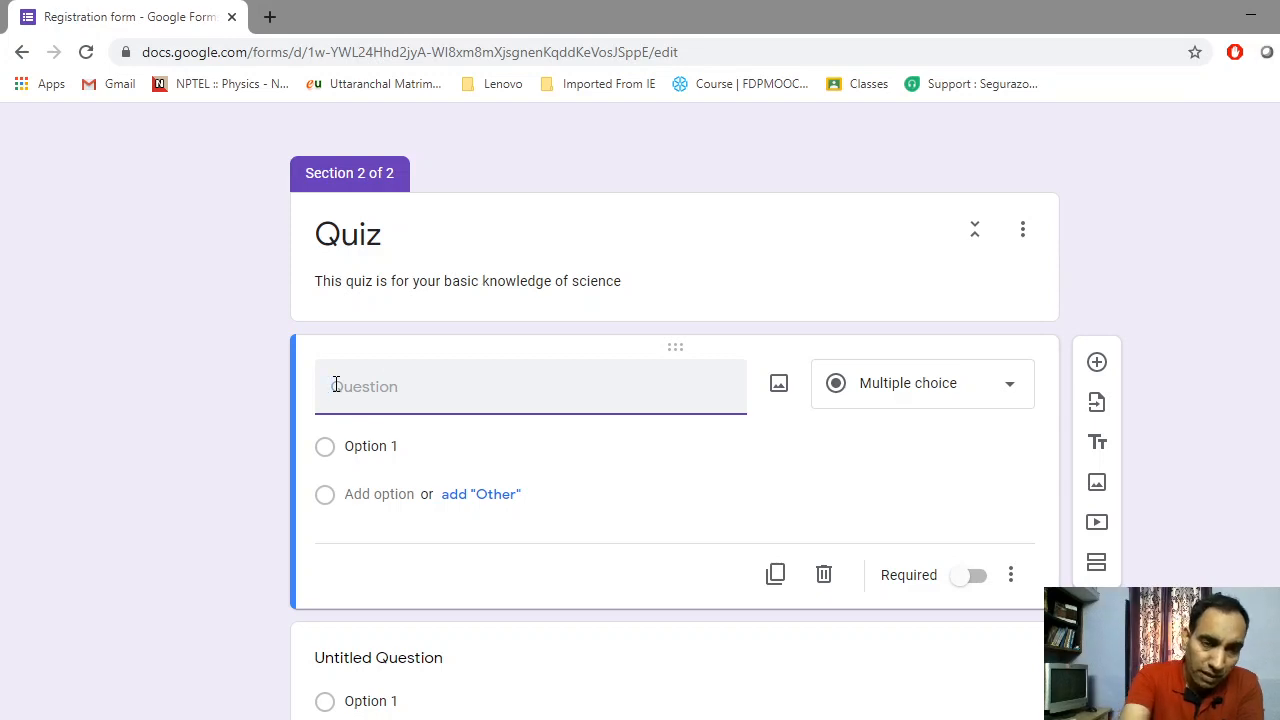
{"action": "type", "text": "A"}
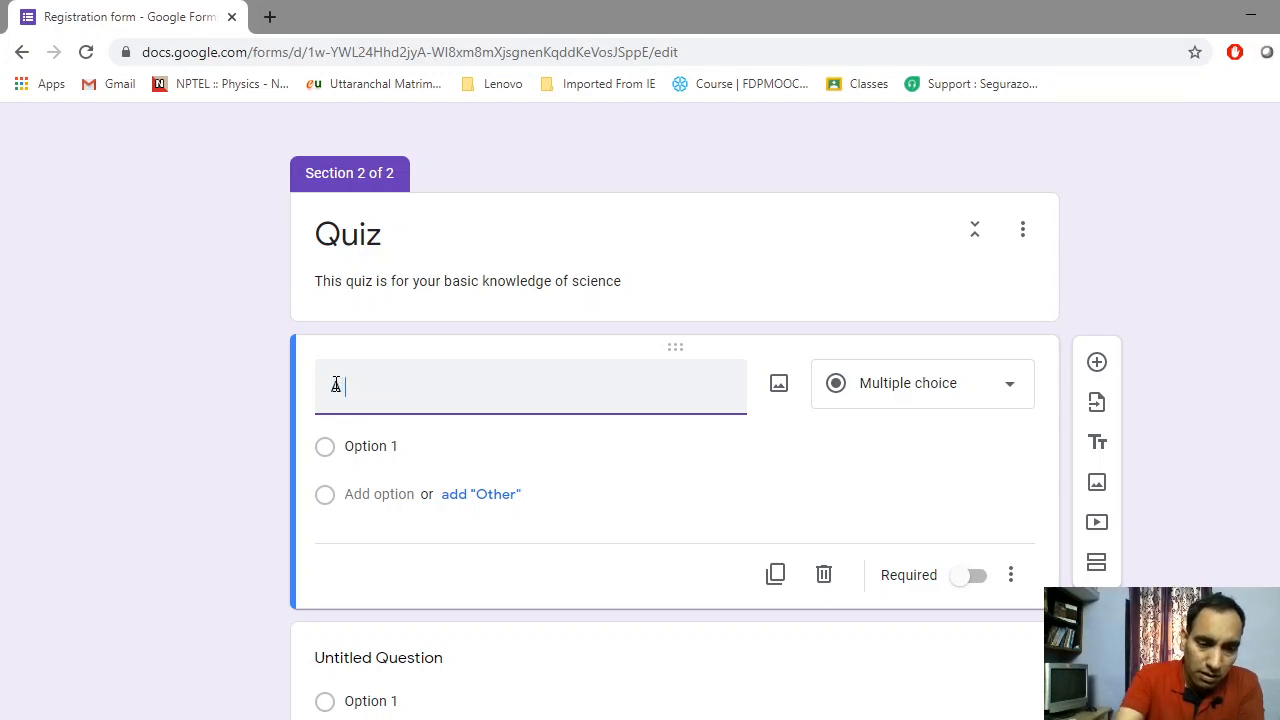
{"action": "type", "text": " vecto"}
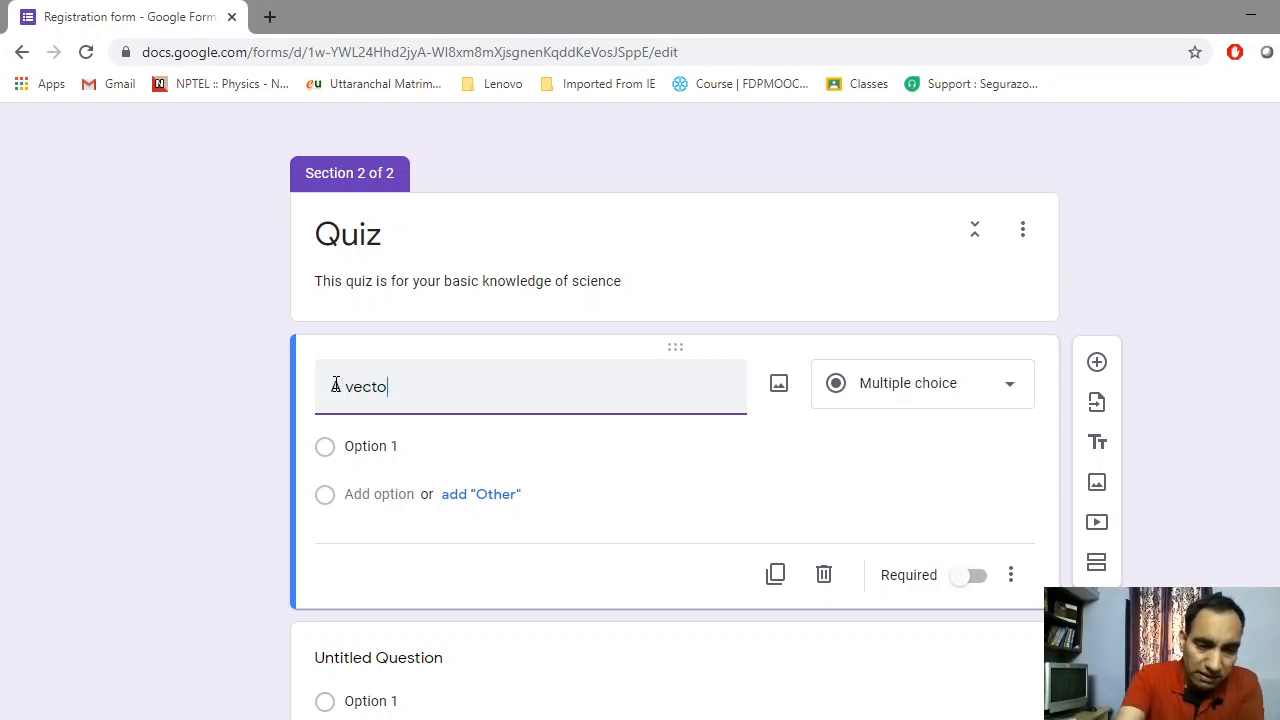
{"action": "type", "text": "r h"}
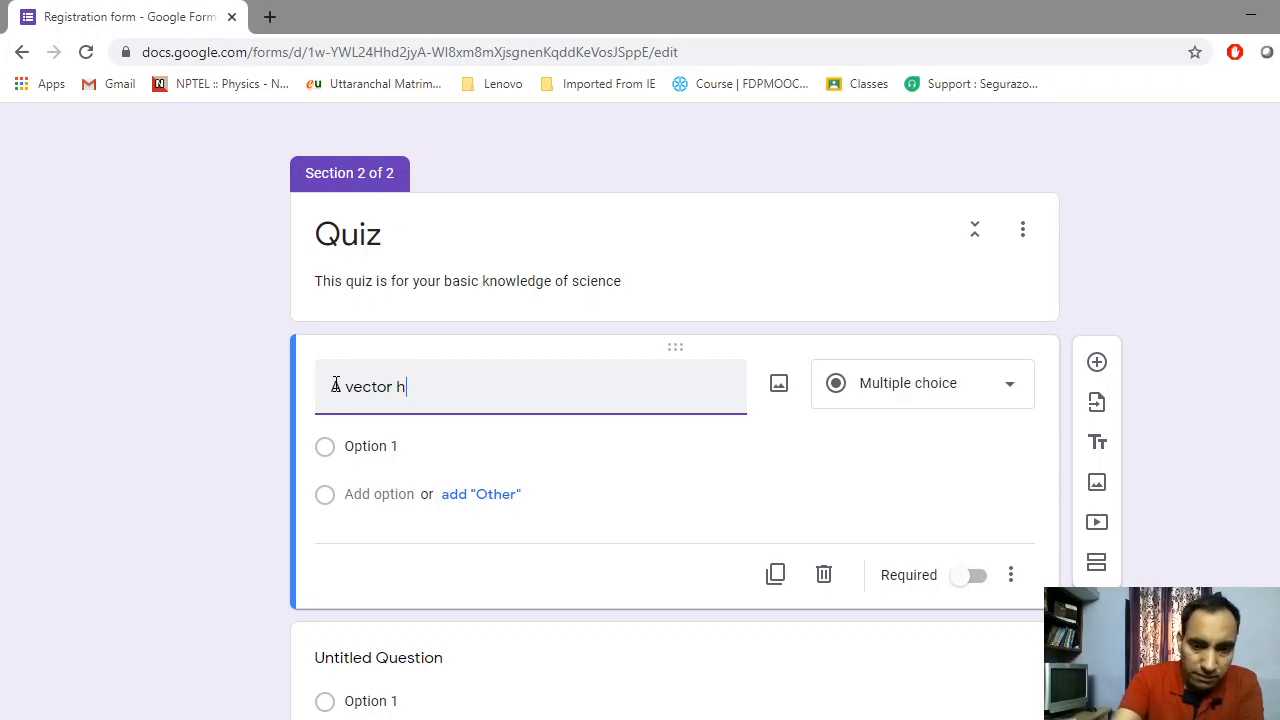
{"action": "type", "text": "ave"}
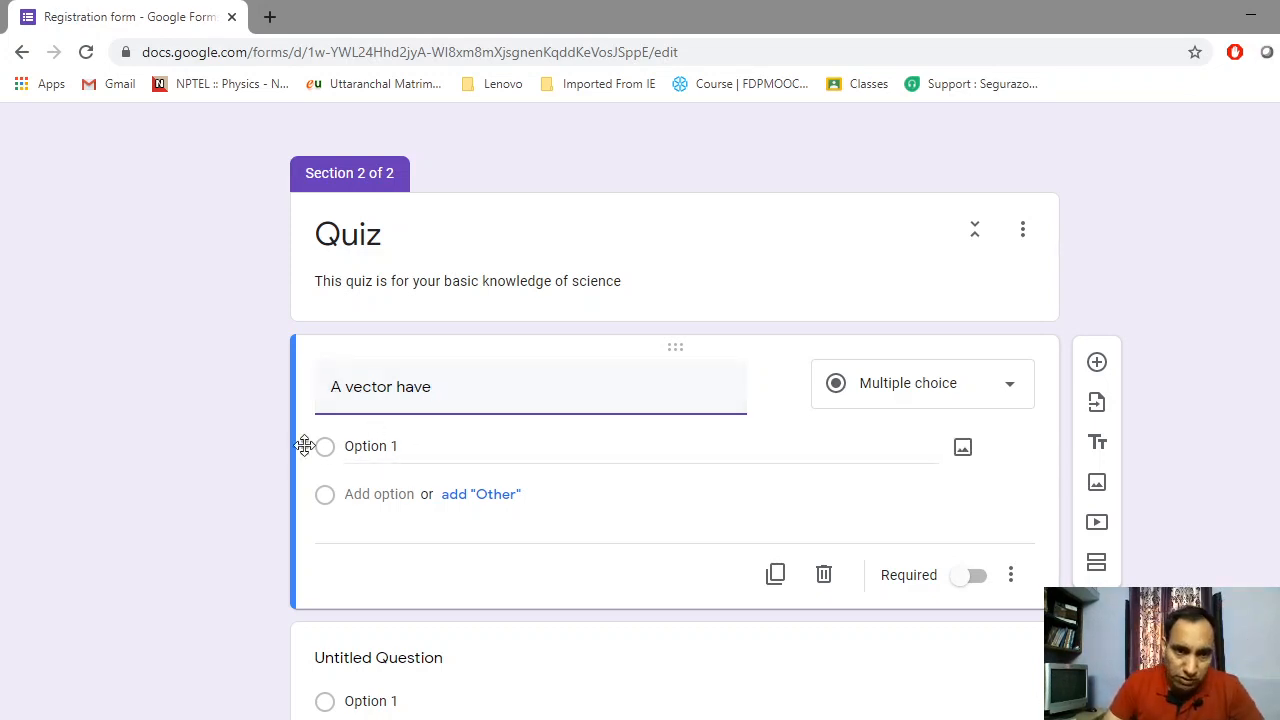
{"action": "left_click", "coordinate": [333, 458]}
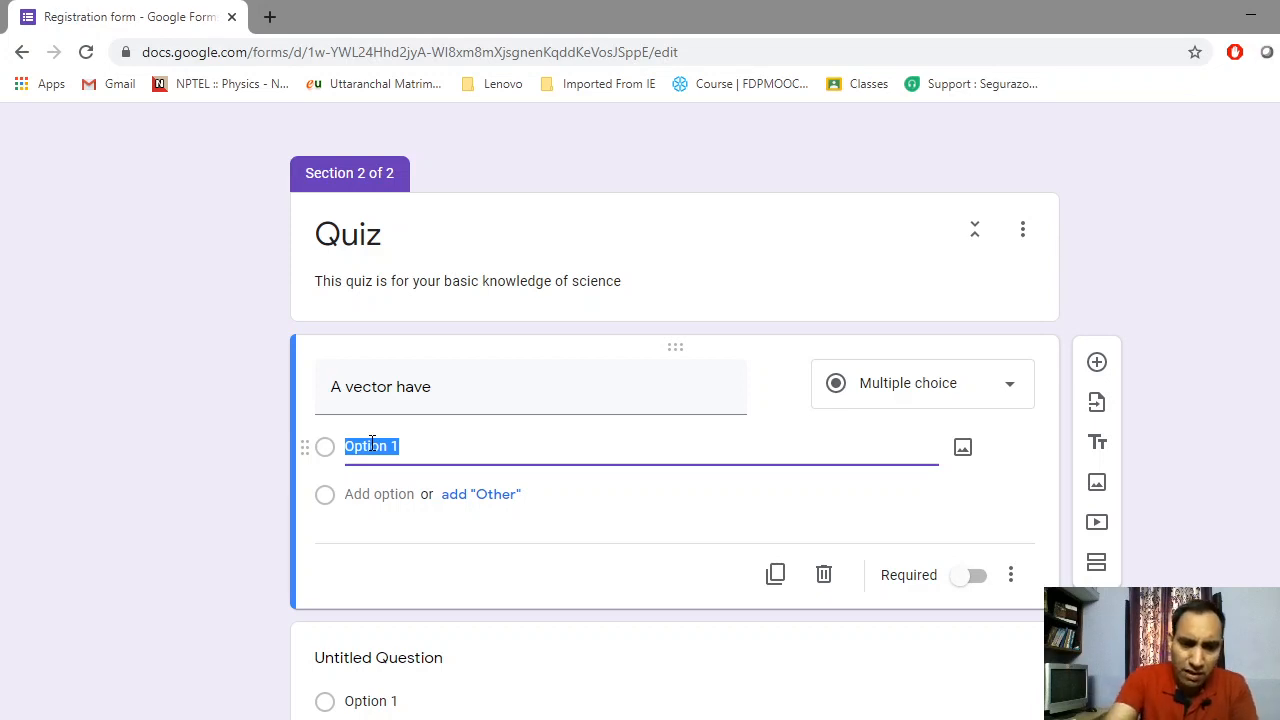
{"action": "type", "text": "uni"}
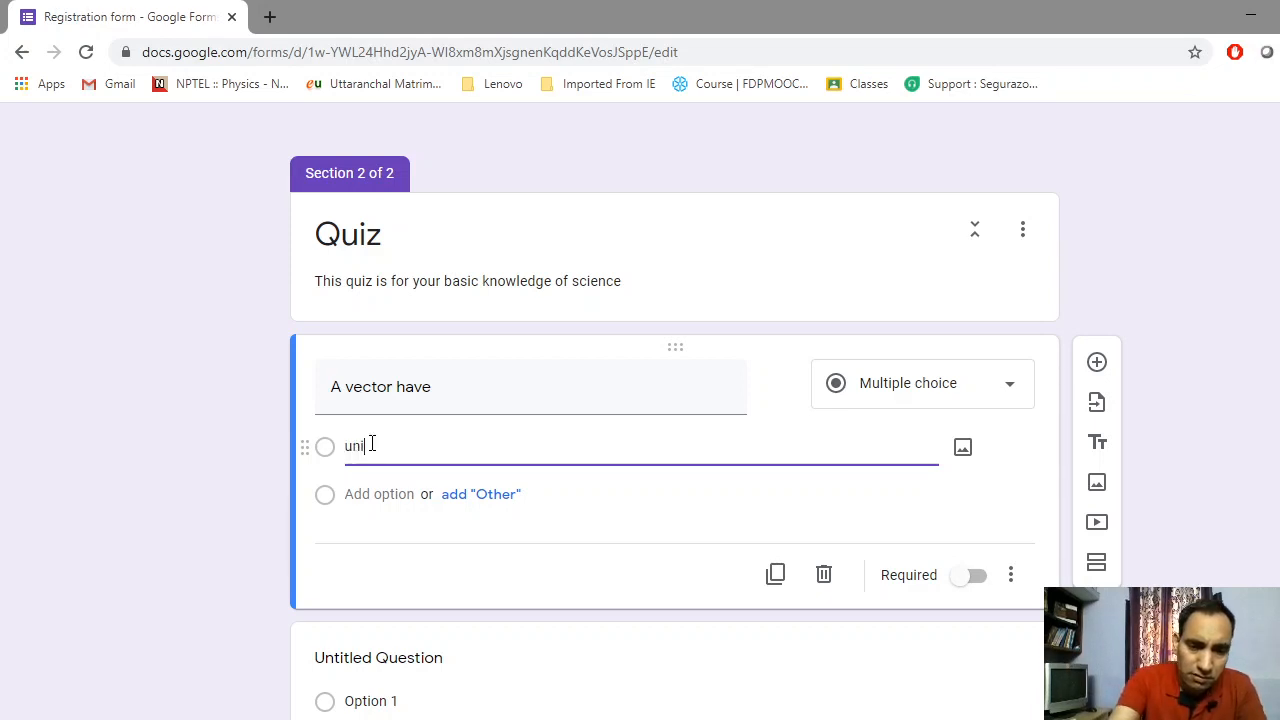
{"action": "type", "text": "que "}
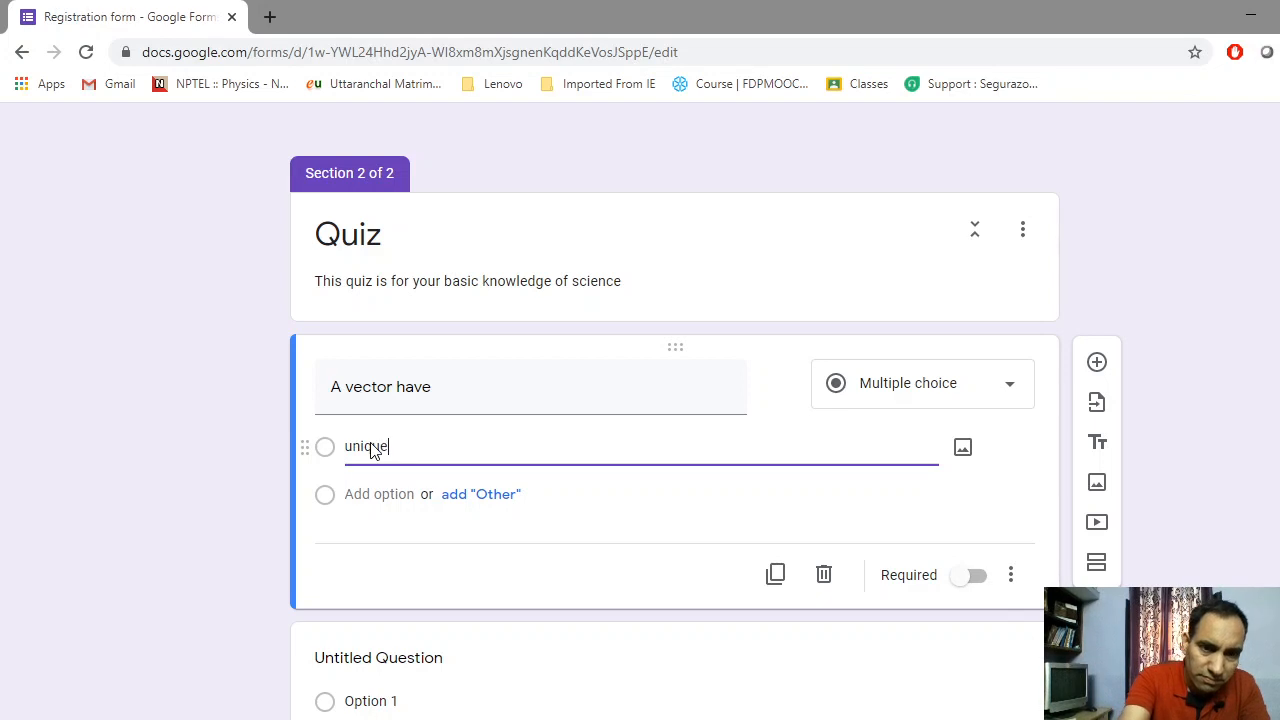
{"action": "type", "text": "di"}
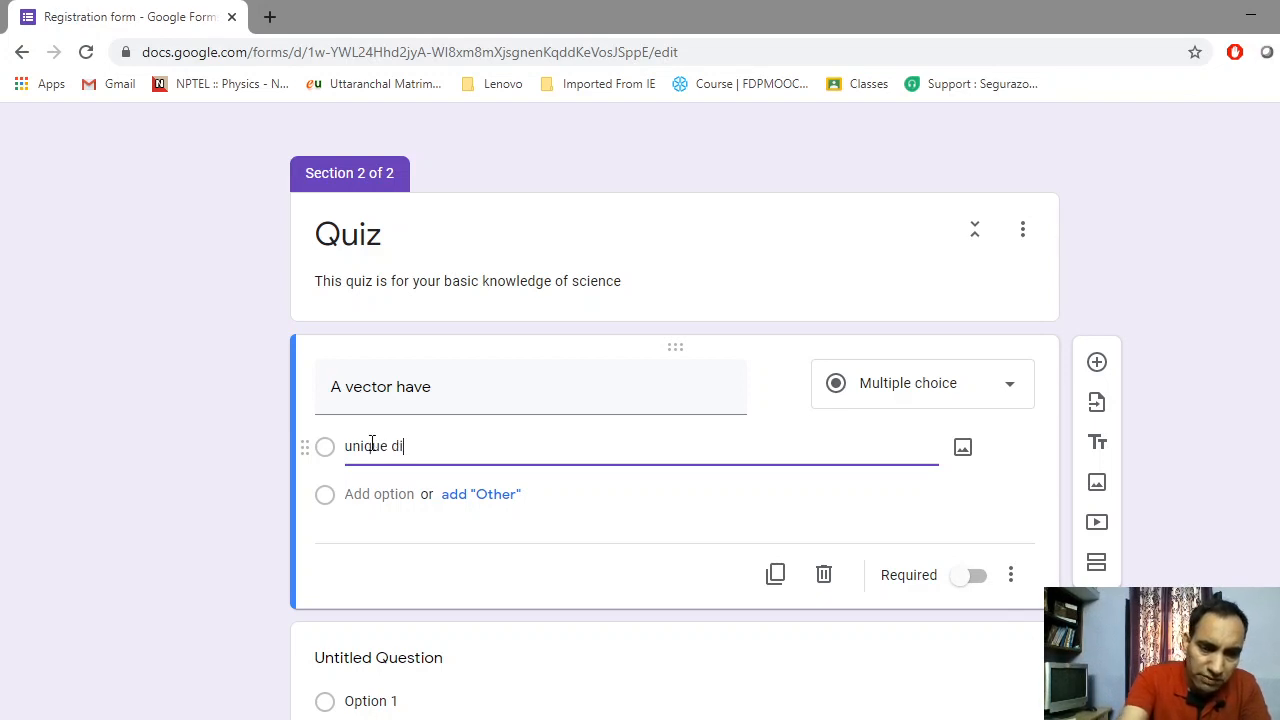
{"action": "type", "text": "rection"}
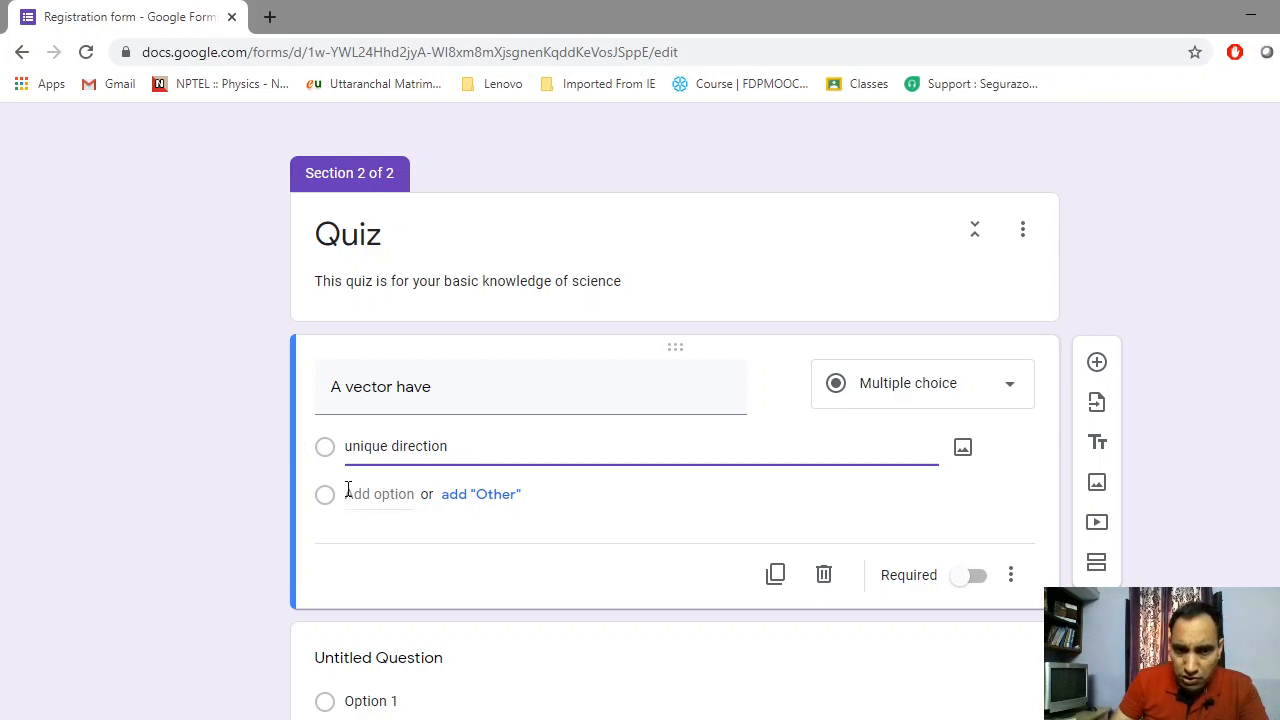
Add choices 'unique magnitude' (spelling corrected) and 'both of above', plus a fourth option
{"action": "left_click", "coordinate": [379, 494]}
{"action": "type", "text": "uni"}
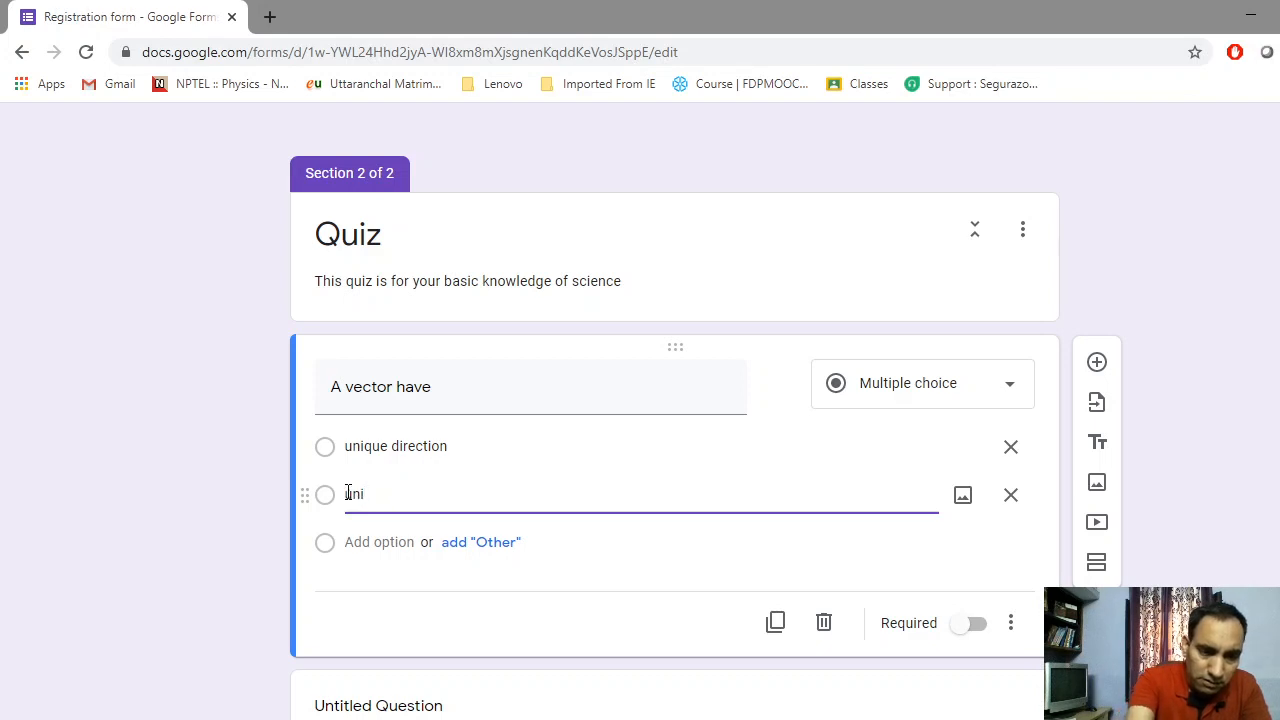
{"action": "type", "text": "que "}
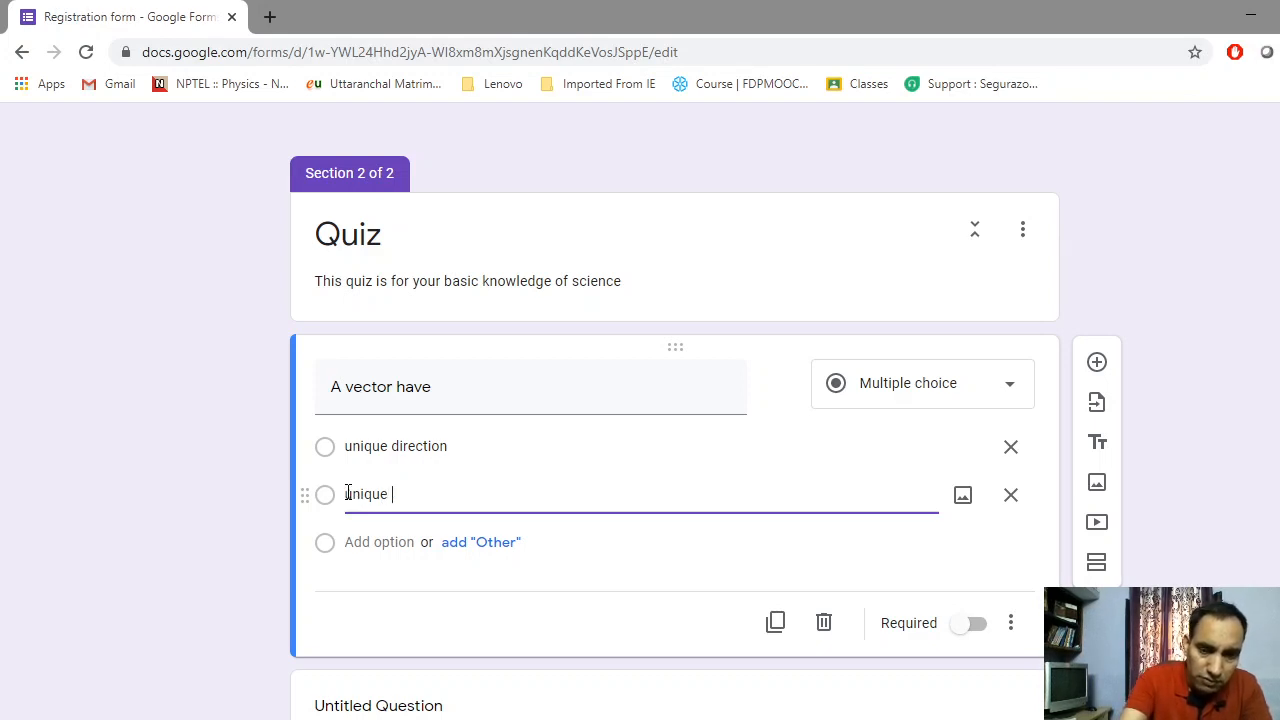
{"action": "type", "text": "magn"}
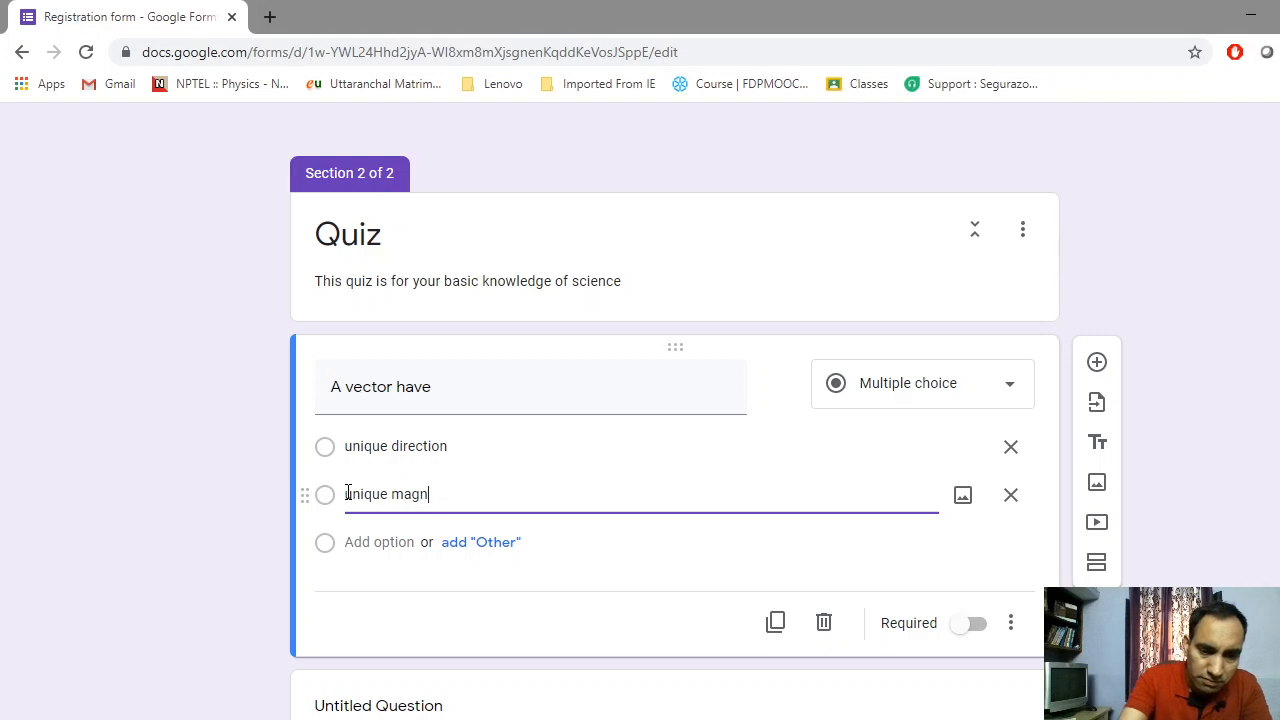
{"action": "type", "text": "itute"}
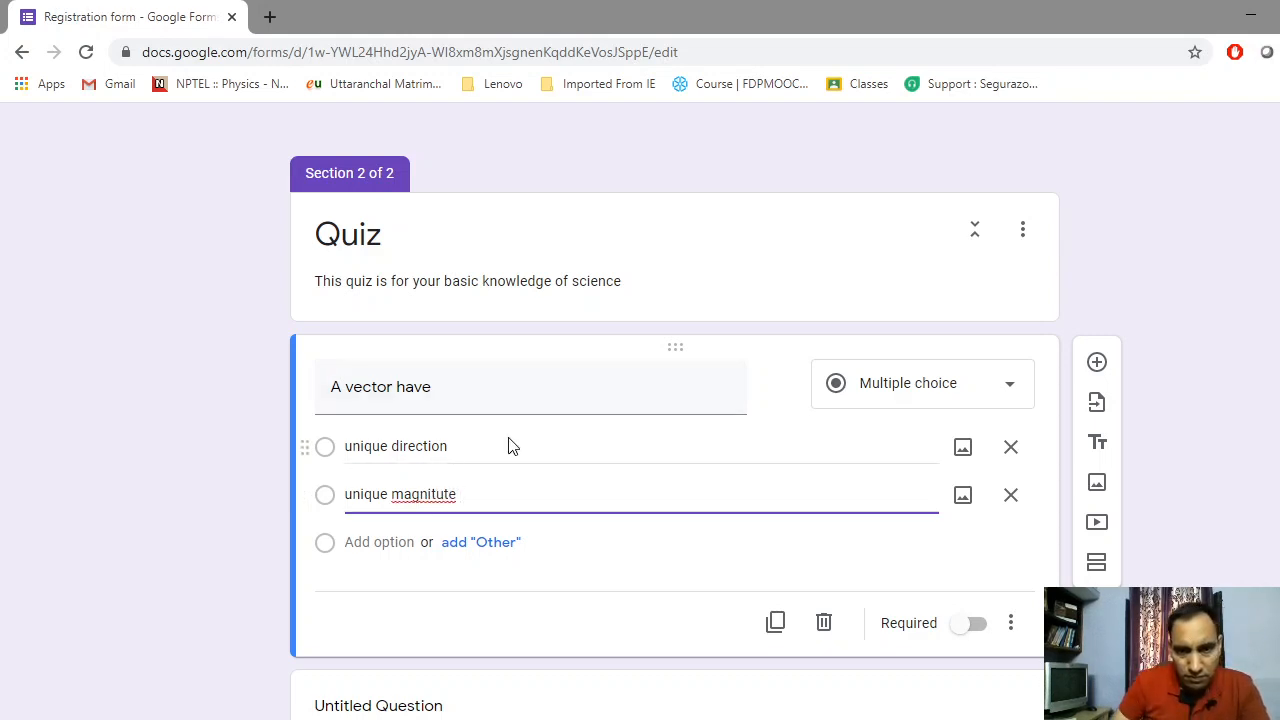
{"action": "right_click", "coordinate": [417, 500]}
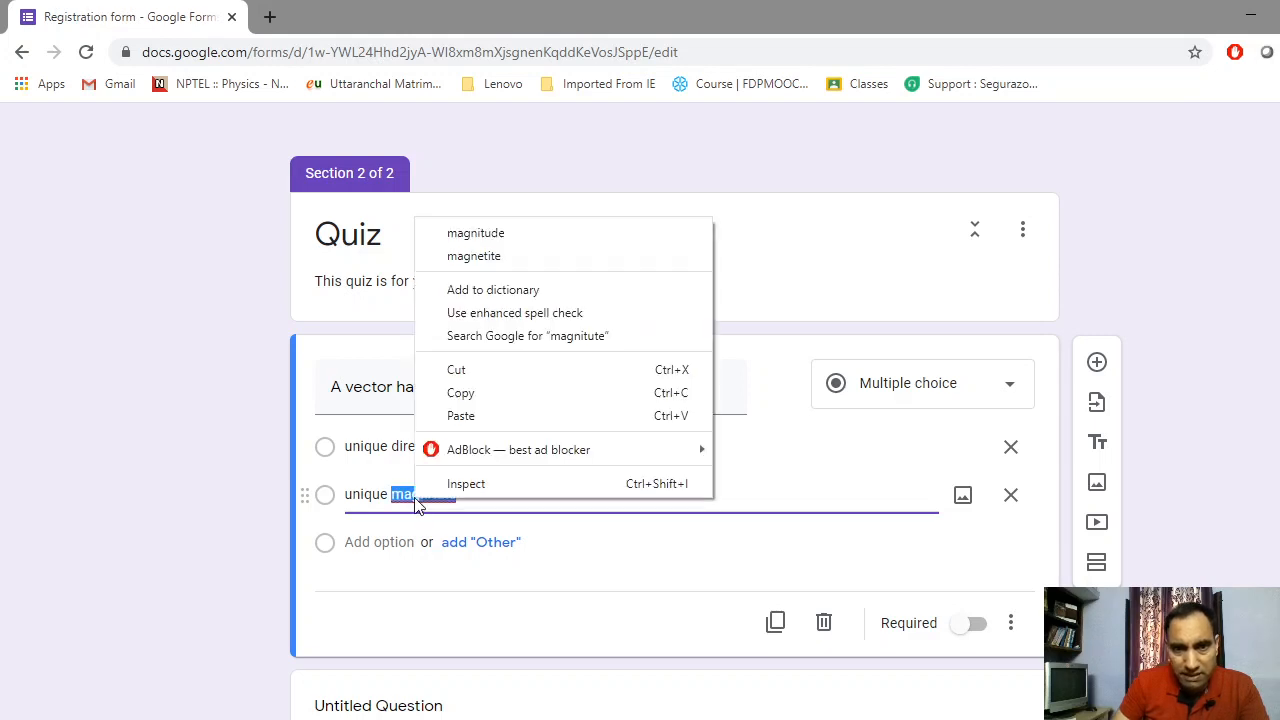
{"action": "left_click", "coordinate": [503, 234]}
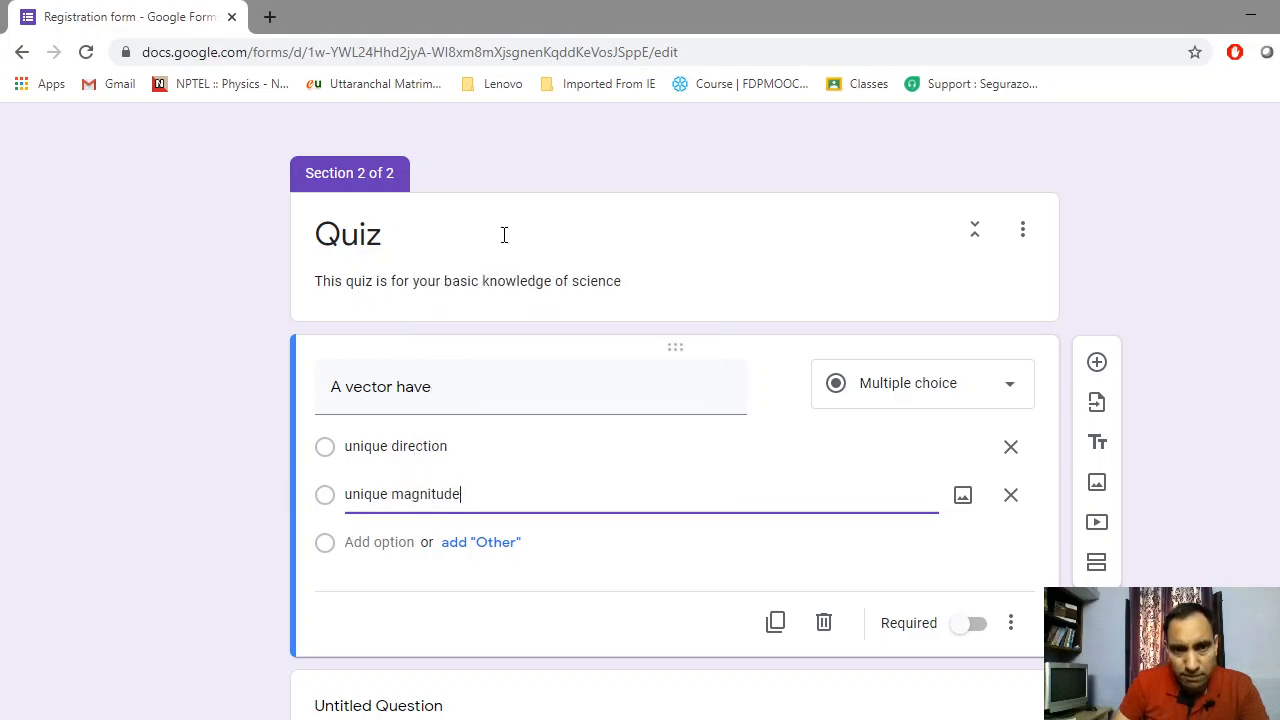
{"action": "left_click", "coordinate": [363, 545]}
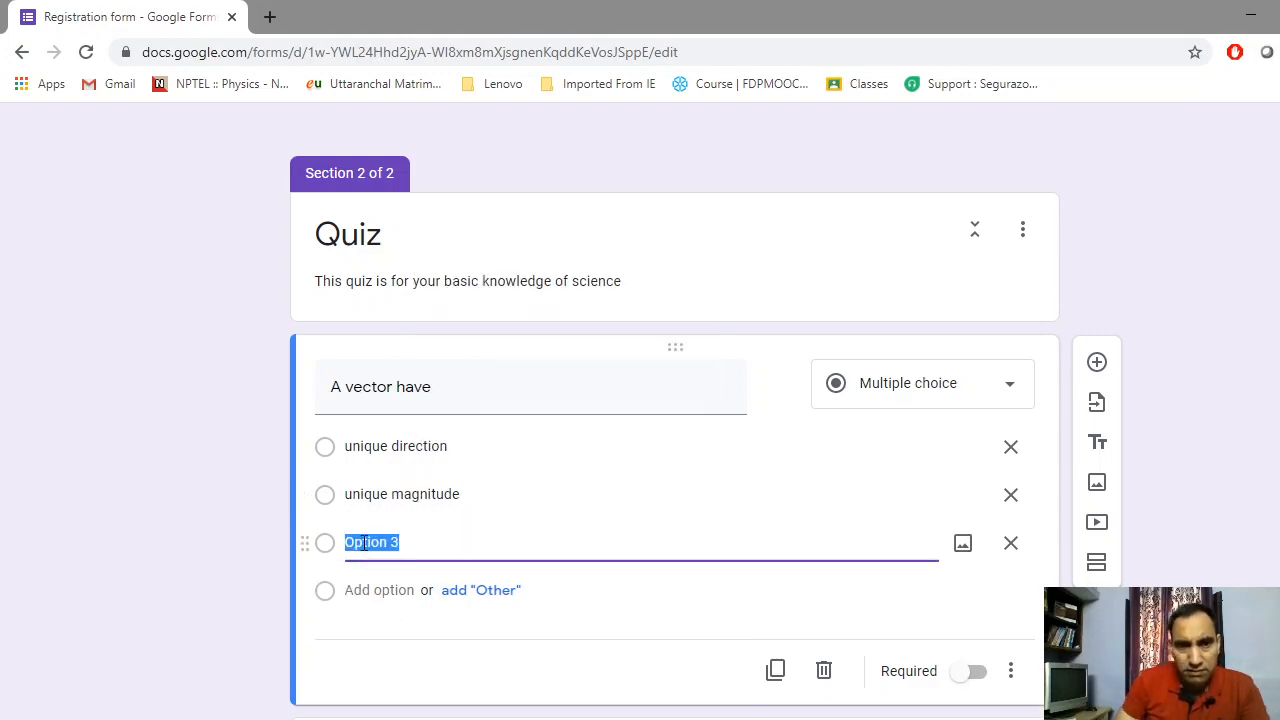
{"action": "type", "text": "both "}
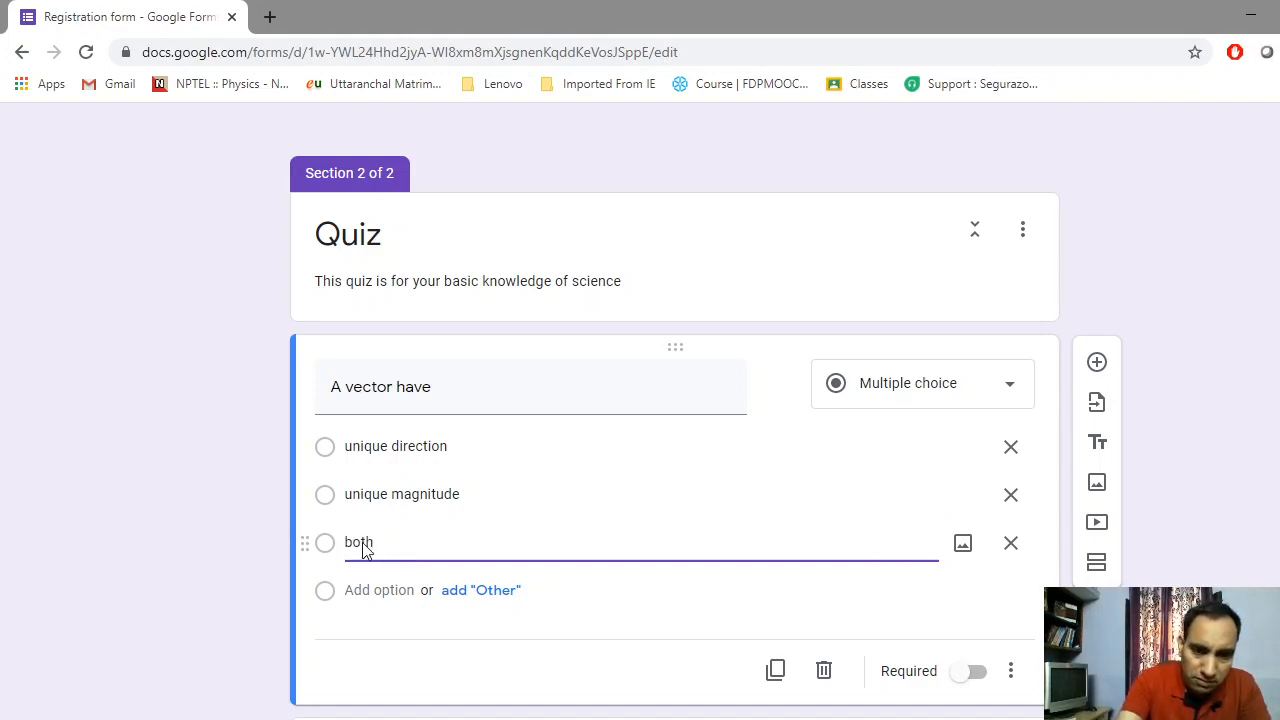
{"action": "type", "text": "of a"}
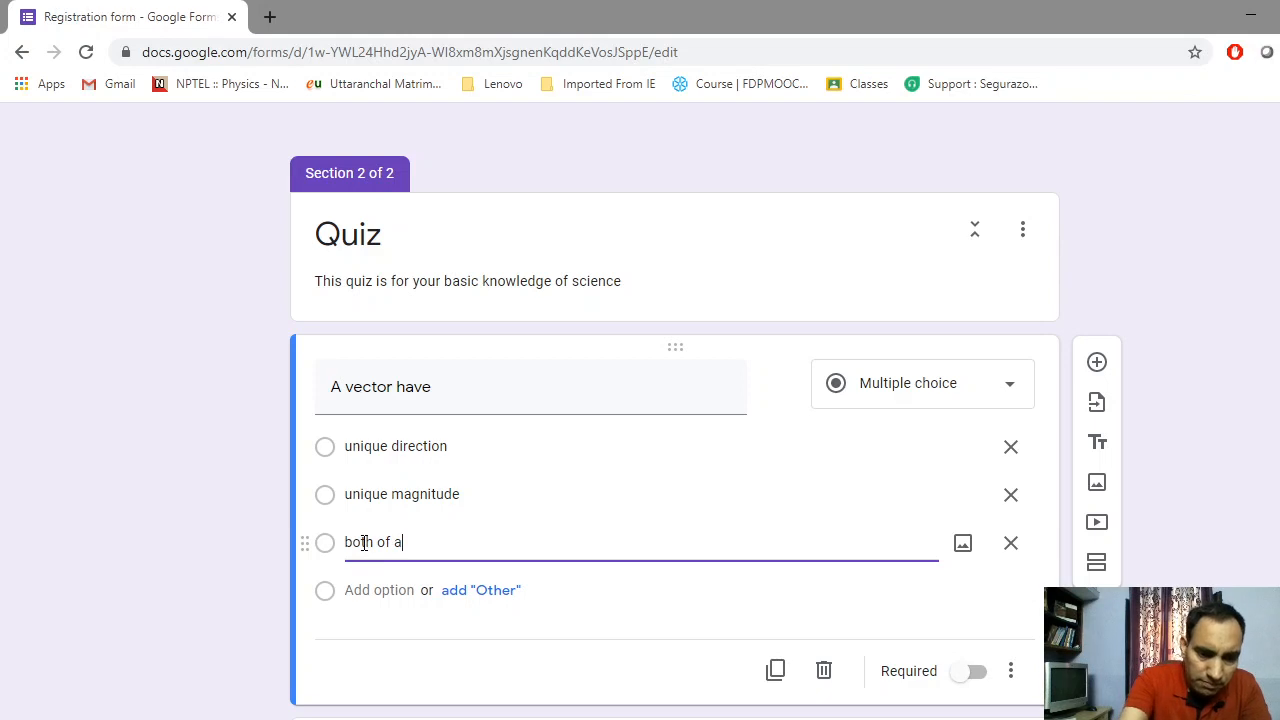
{"action": "type", "text": "bove"}
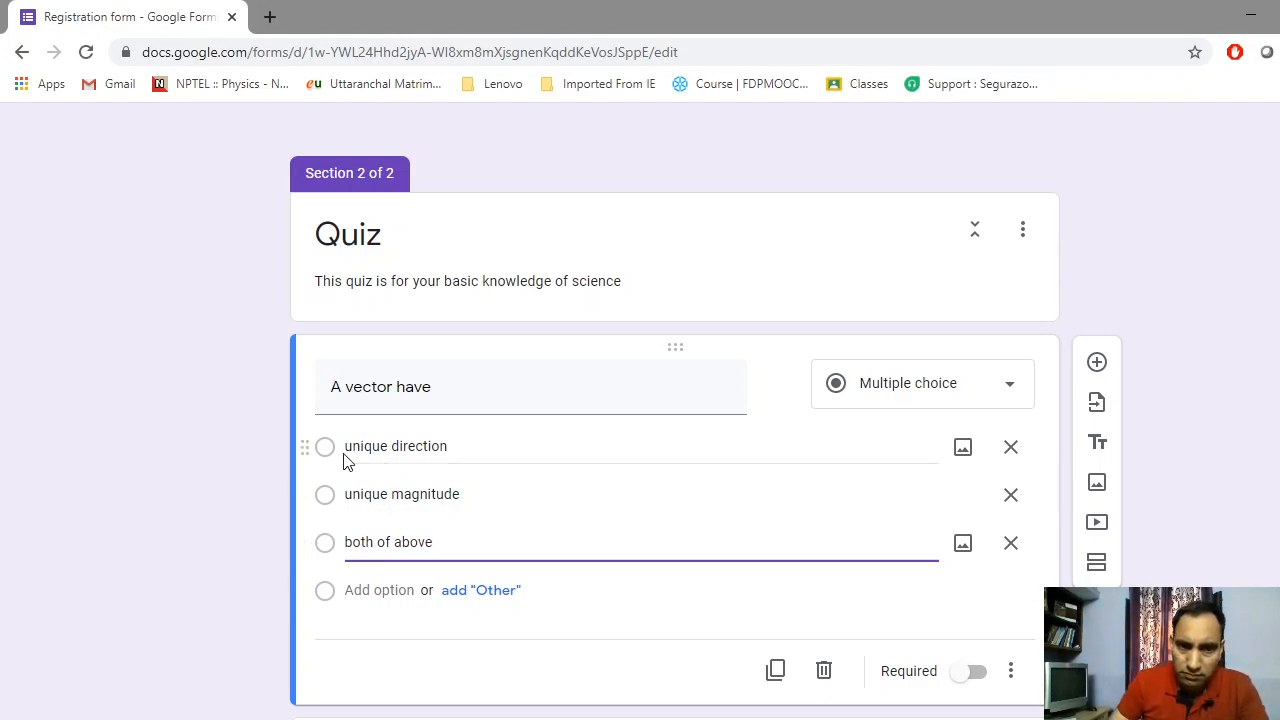
{"action": "left_click", "coordinate": [367, 590]}
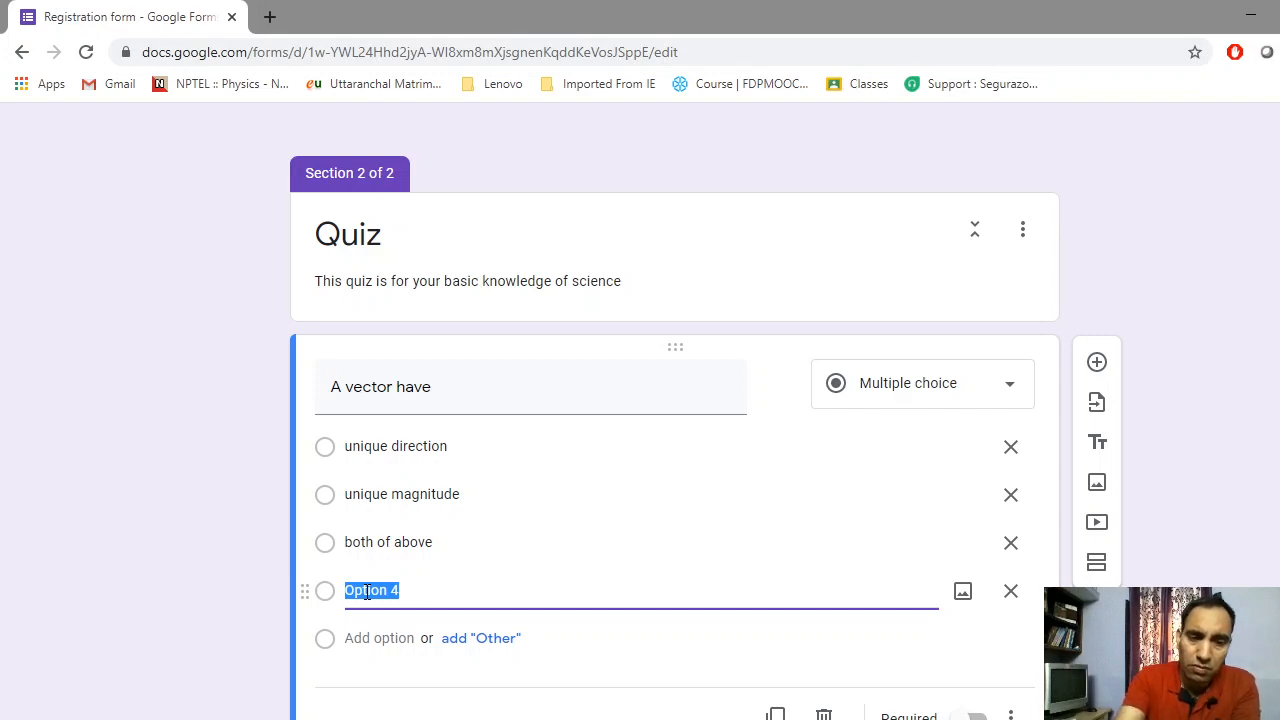
Fill the fourth choice with 'with direction and magnitude it should follows vector algebra'
{"action": "type", "text": "a"}
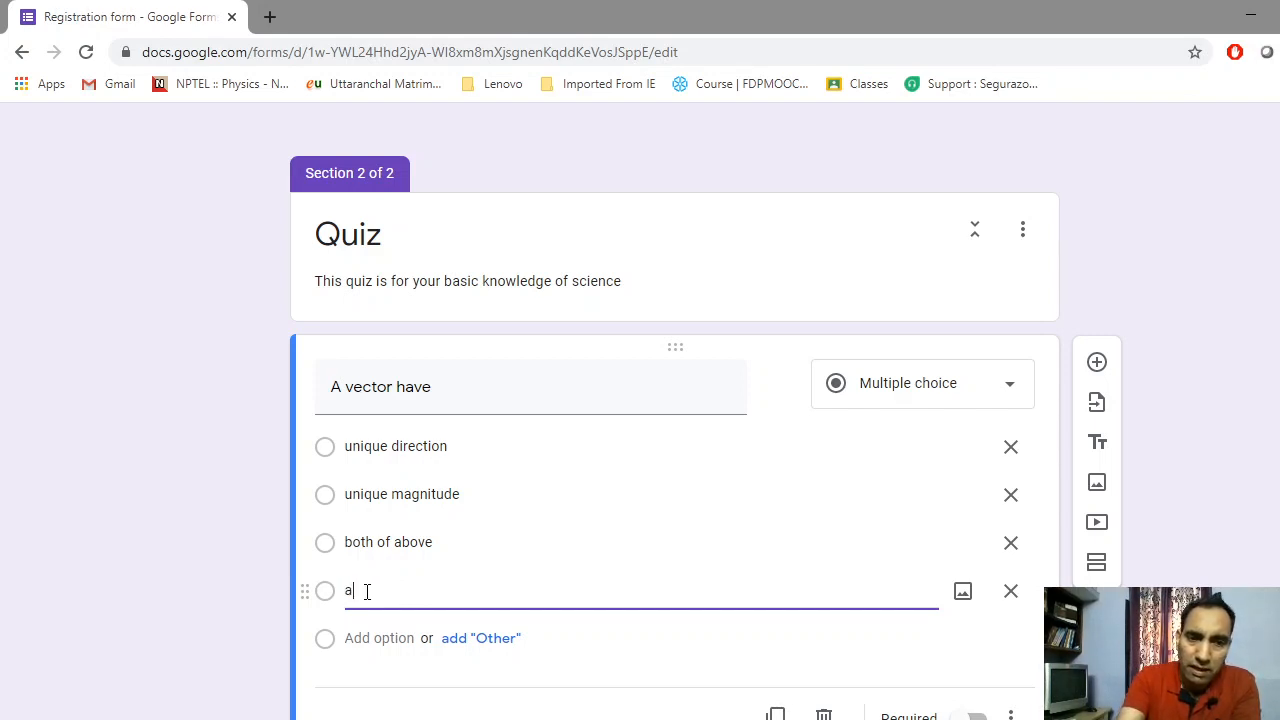
{"action": "key", "text": "BackSpace"}
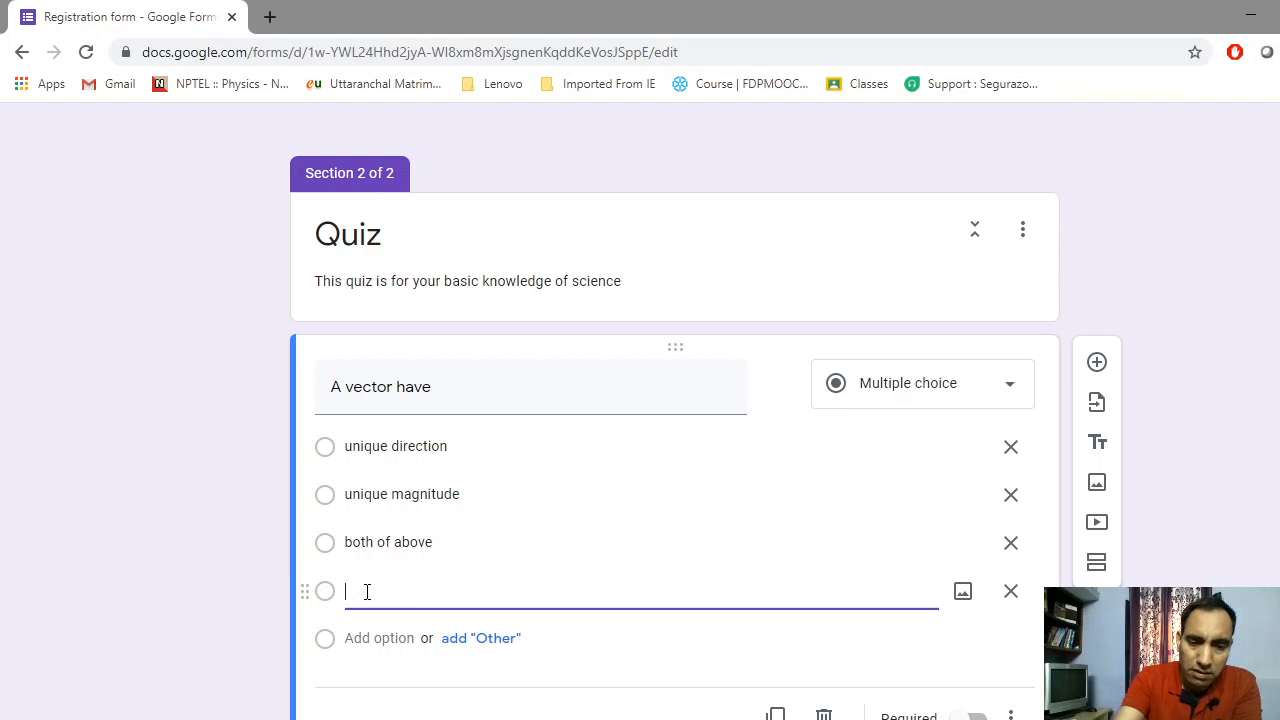
{"action": "type", "text": "with "}
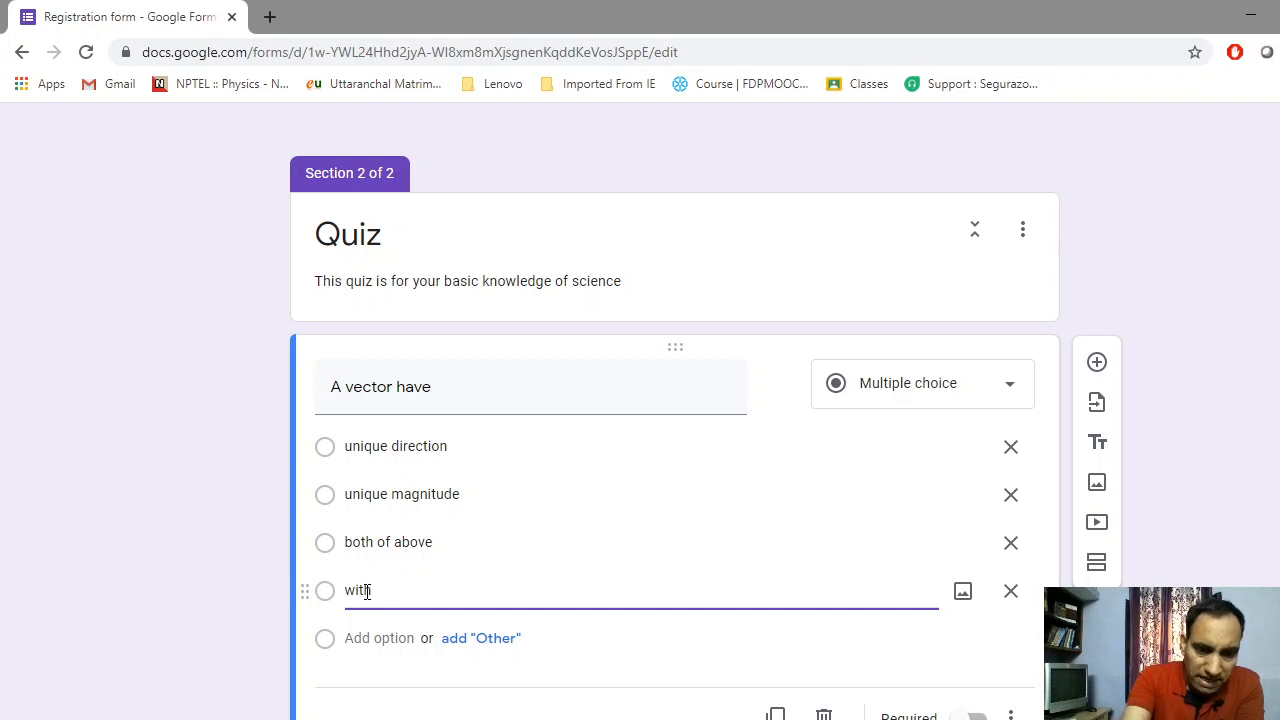
{"action": "type", "text": "d"}
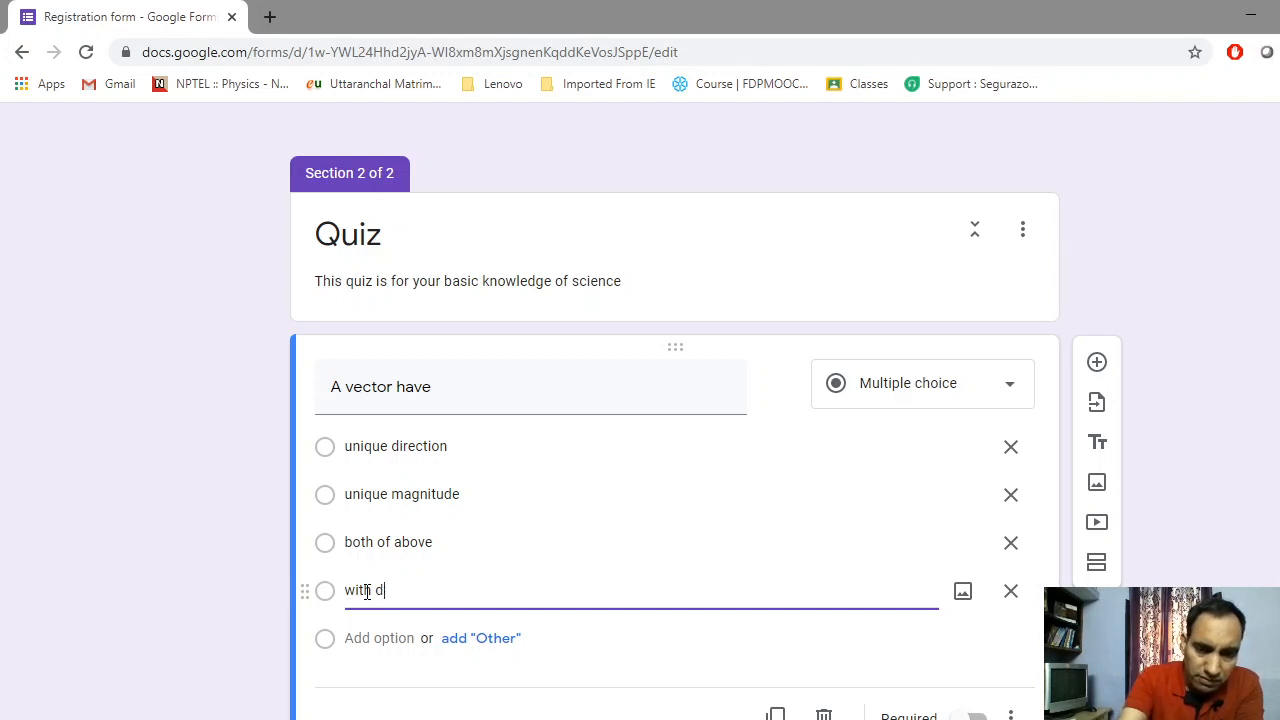
{"action": "type", "text": "irectio"}
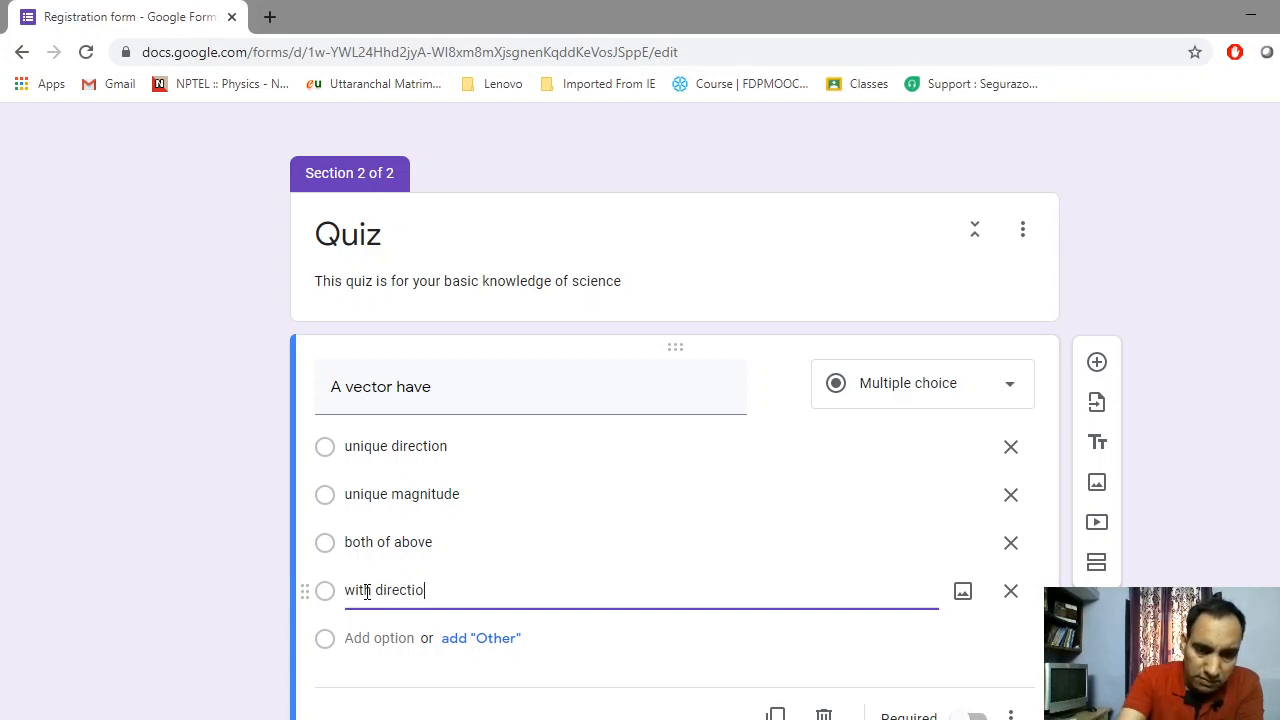
{"action": "type", "text": "n and "}
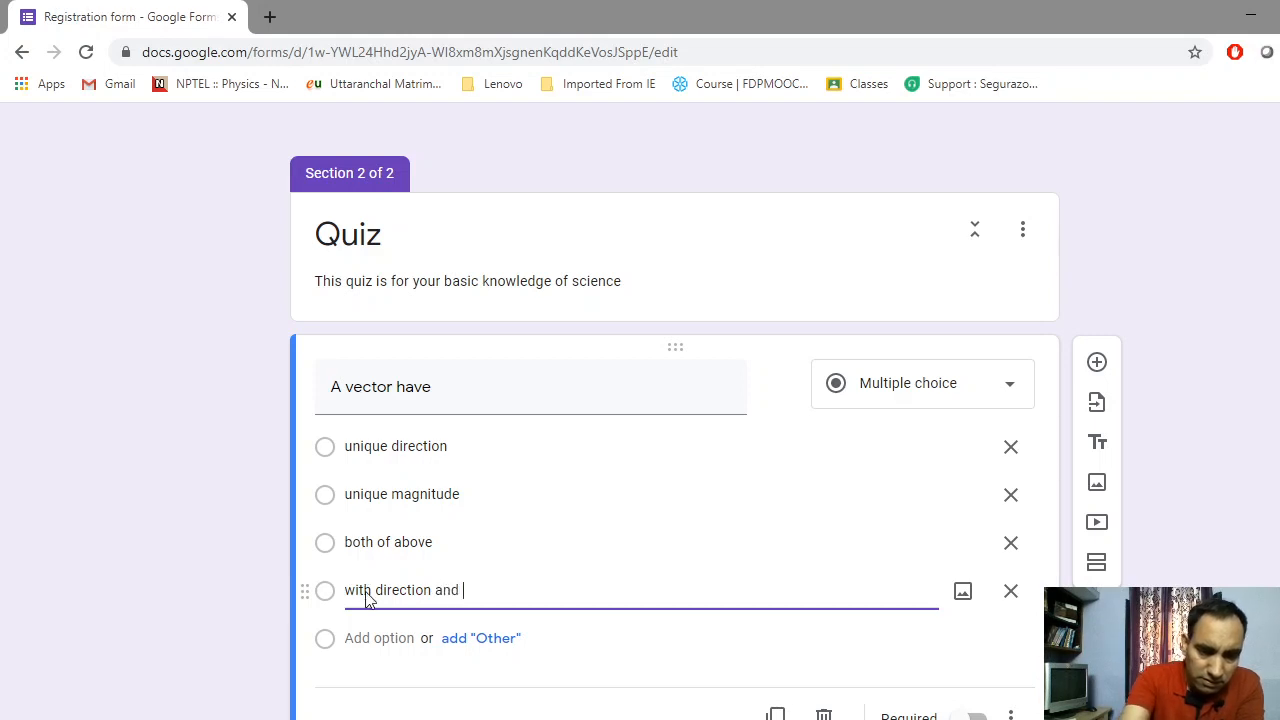
{"action": "type", "text": "mag"}
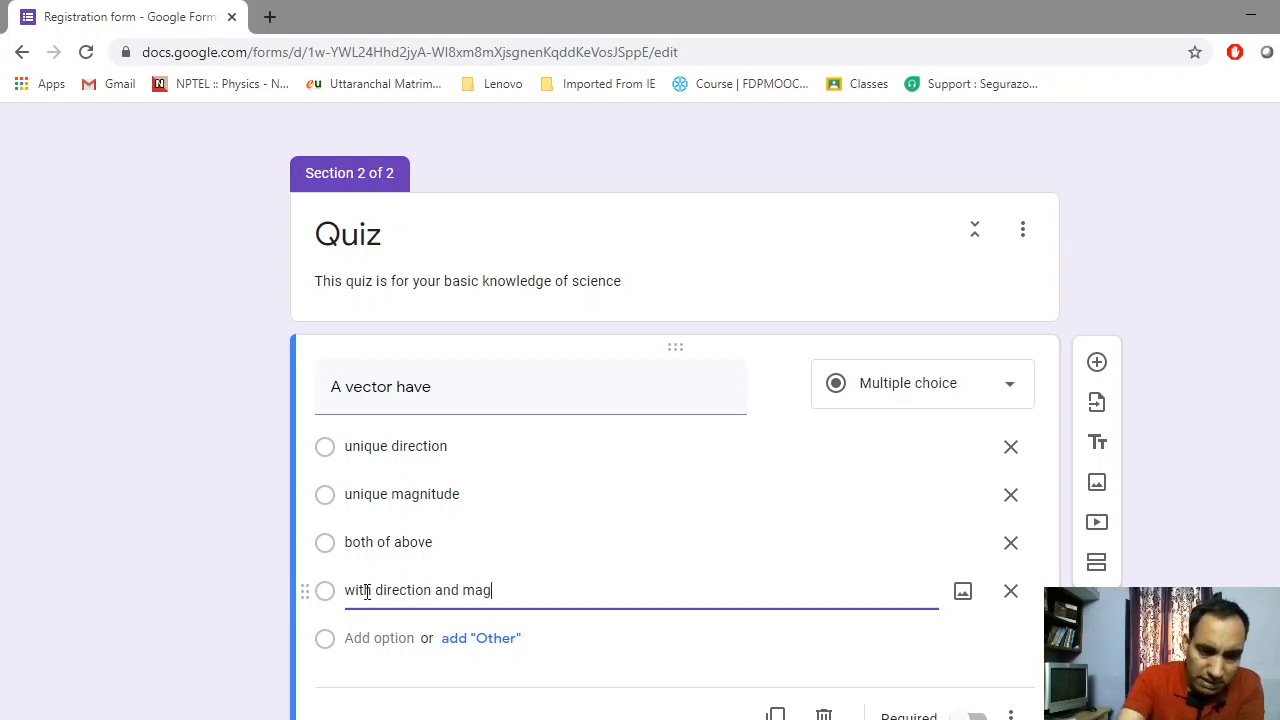
{"action": "type", "text": "nitude"}
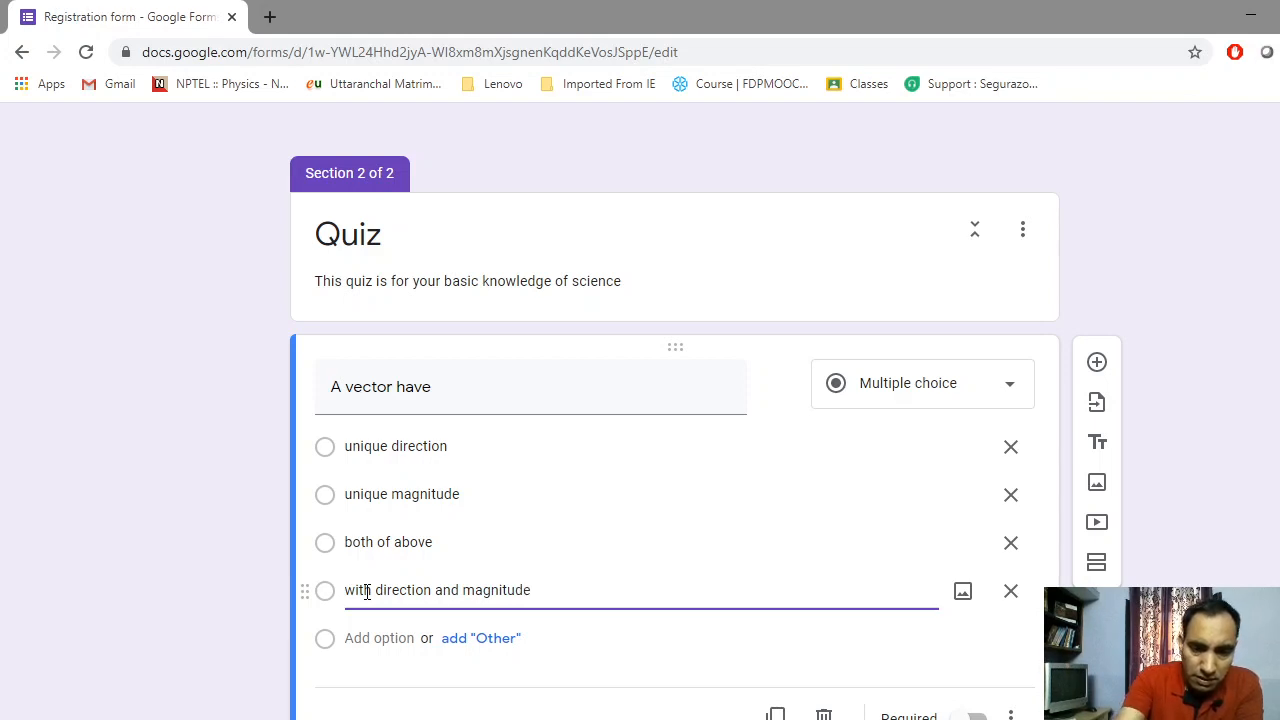
{"action": "type", "text": " it s"}
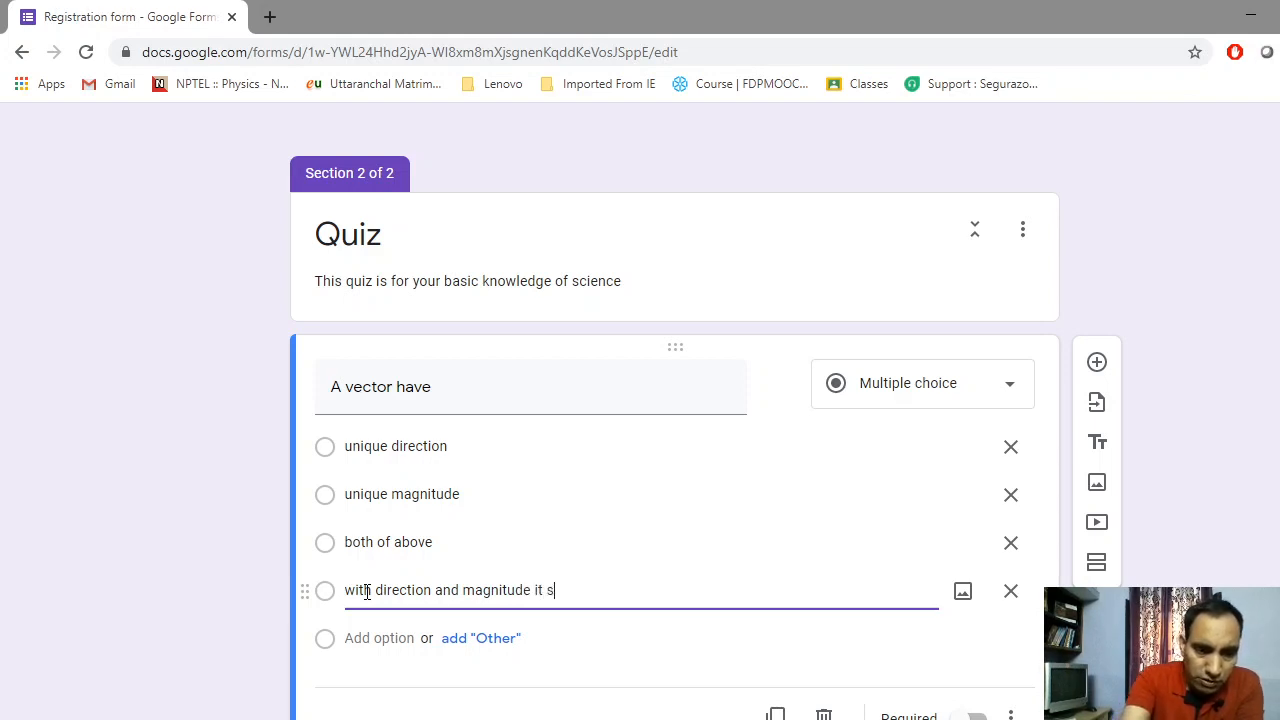
{"action": "type", "text": "hould"}
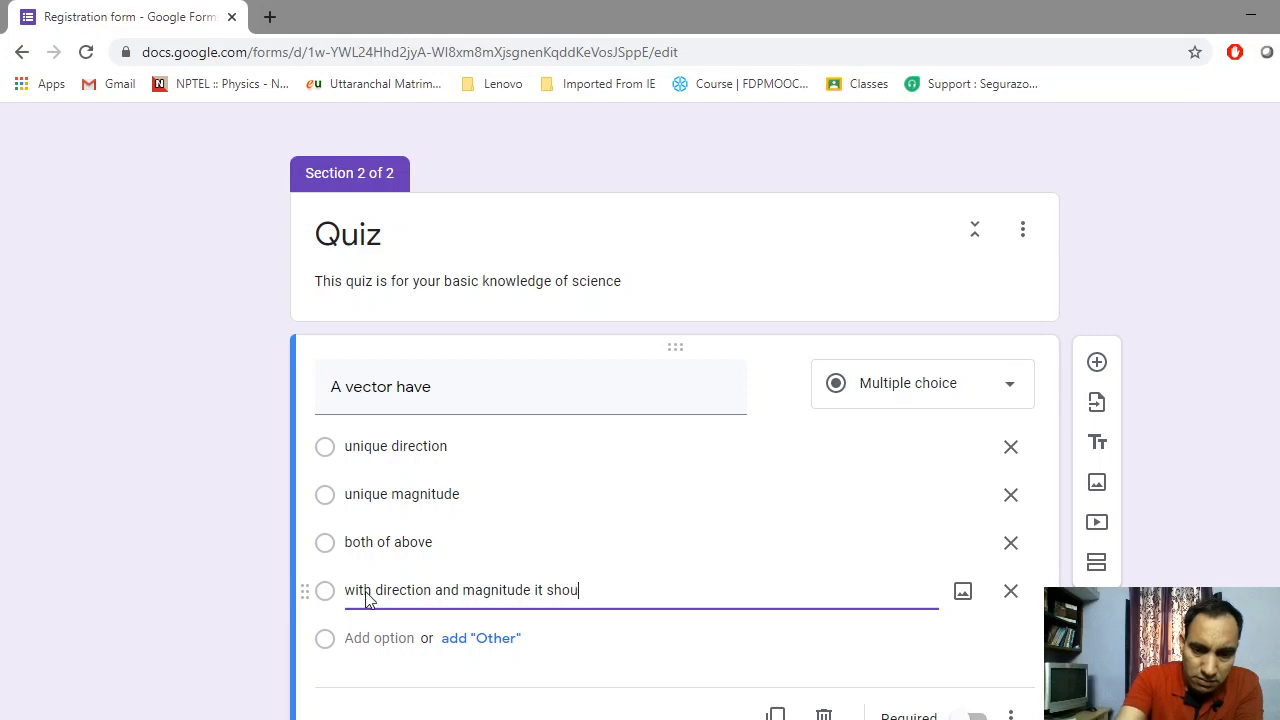
{"action": "type", "text": "ol"}
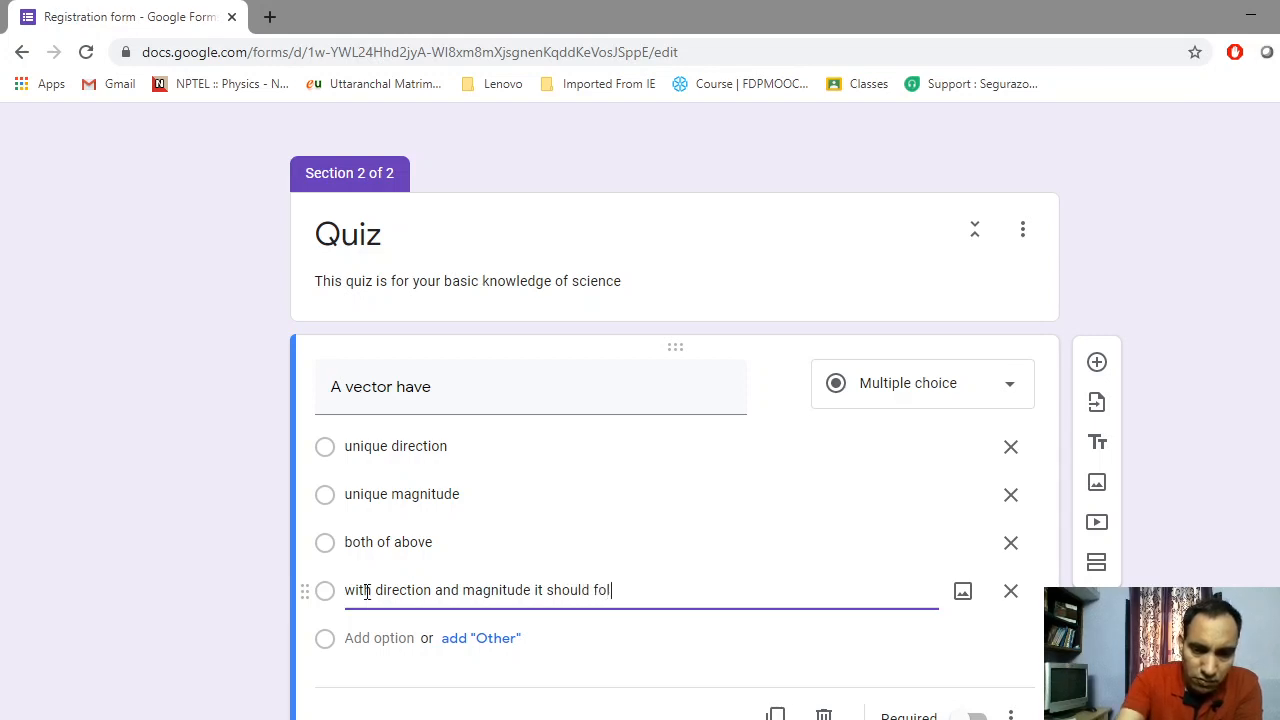
{"action": "type", "text": "lows"}
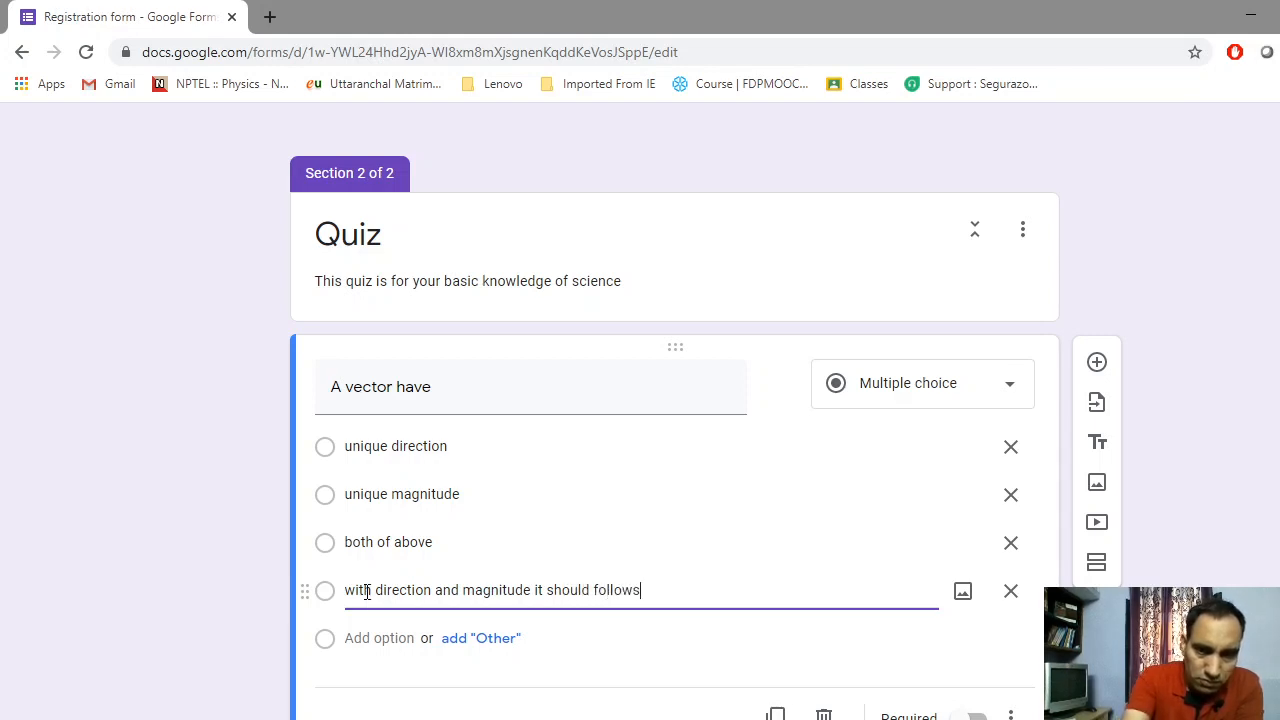
{"action": "type", "text": " v"}
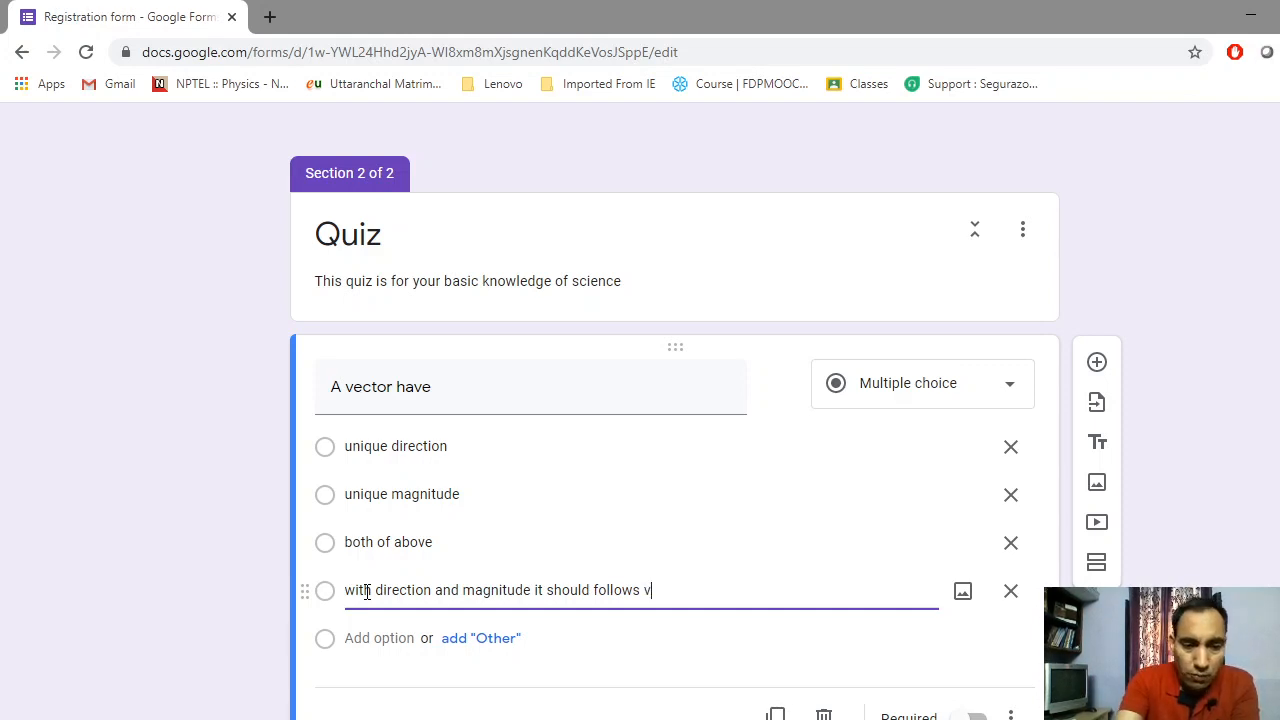
{"action": "type", "text": "ector"}
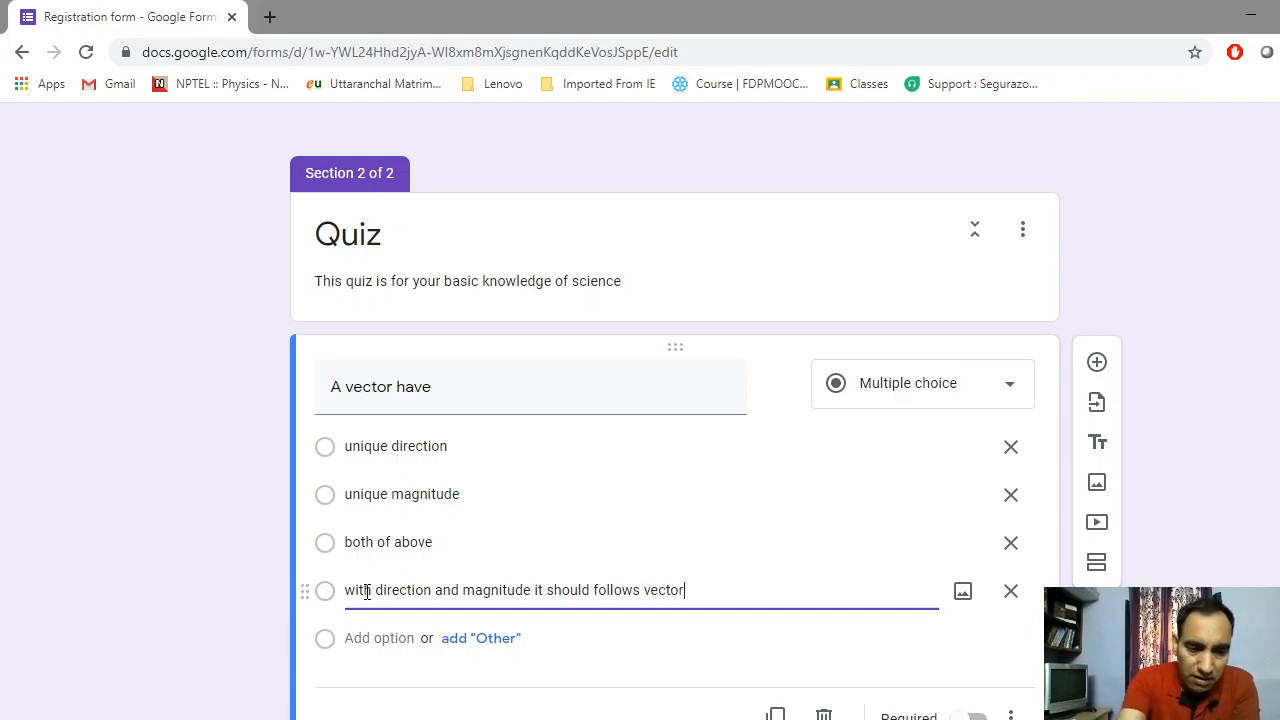
{"action": "type", "text": " alge"}
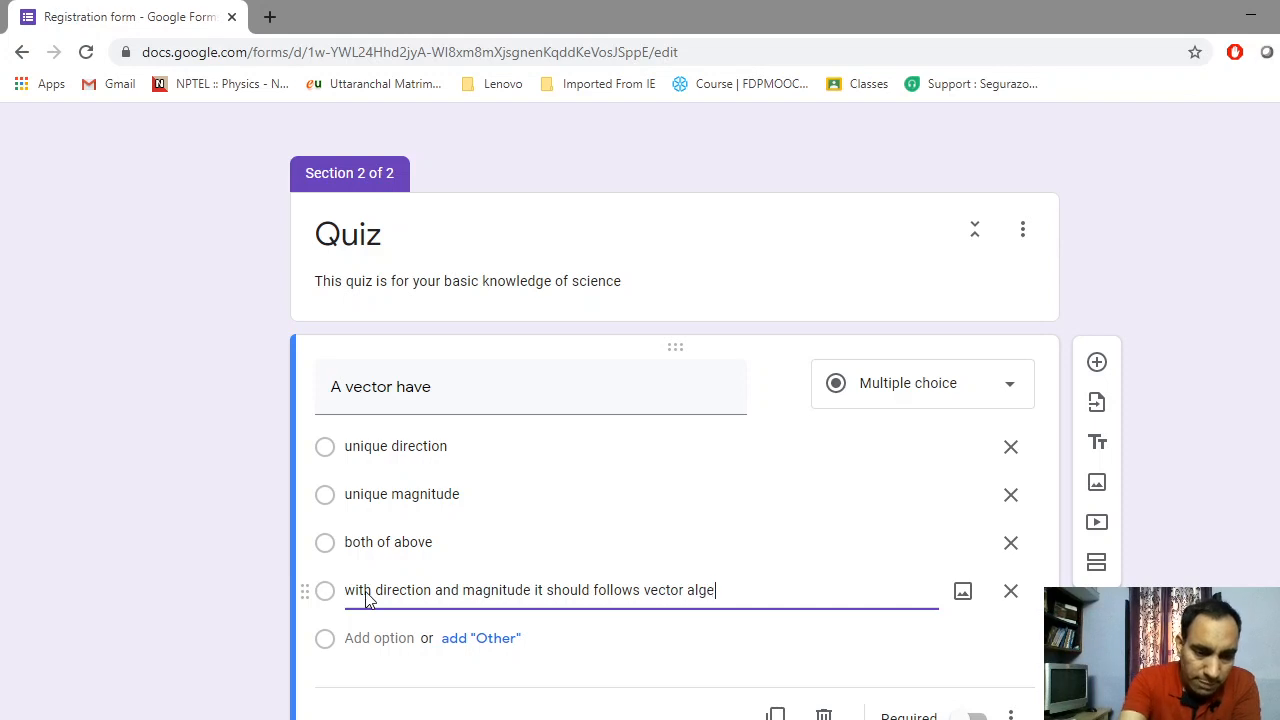
{"action": "type", "text": "bra"}
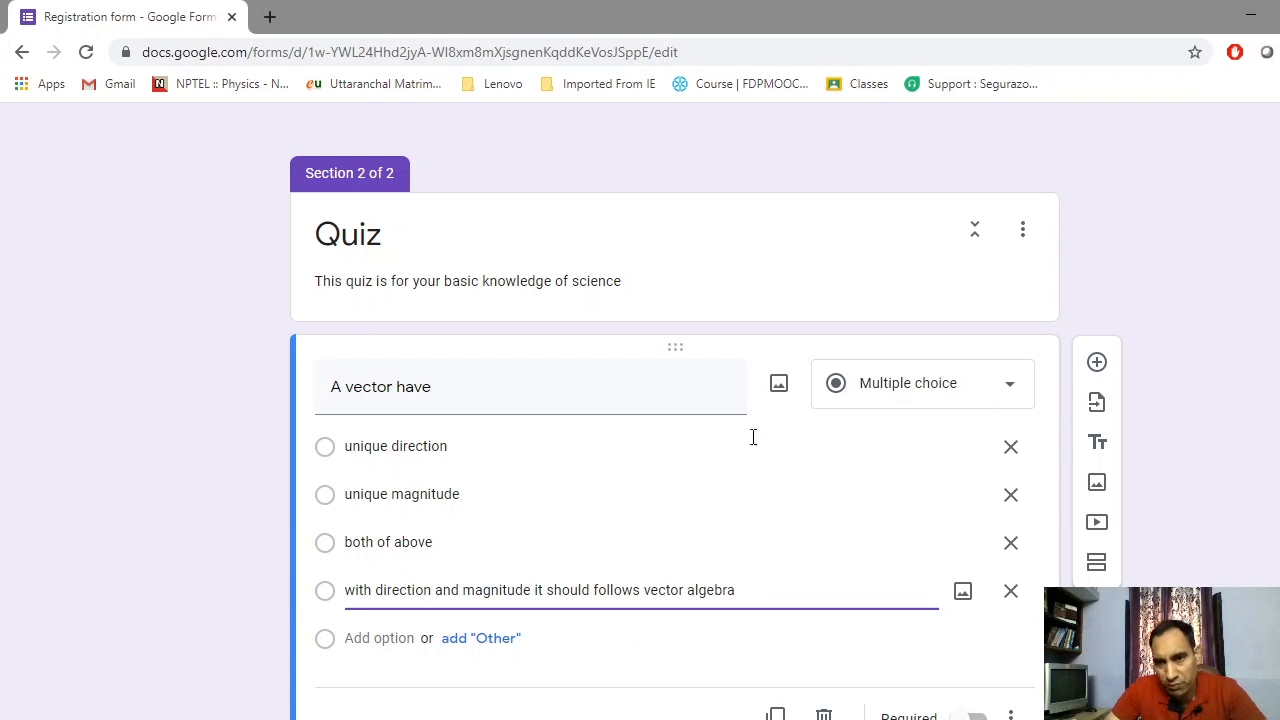
Make 'A vector have' required and add another question below it
{"action": "scroll", "coordinate": [604, 486], "scroll_direction": "down", "scroll_amount": 1}
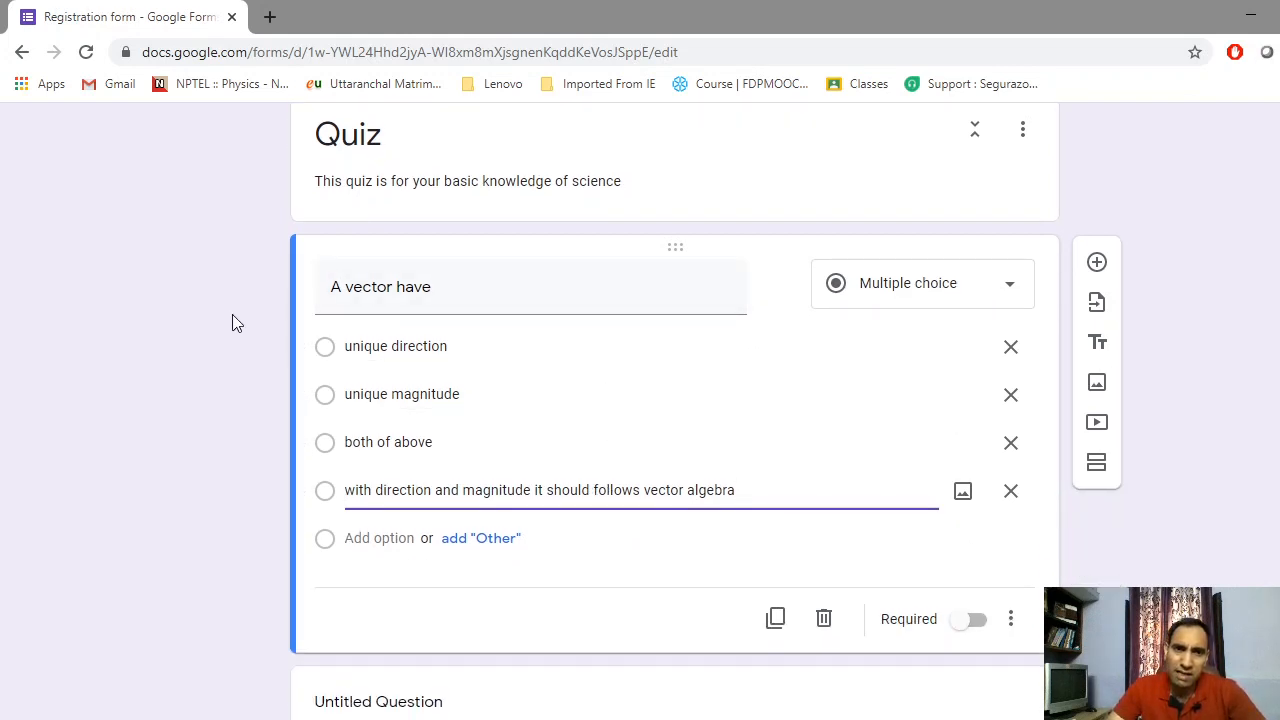
{"action": "left_click", "coordinate": [977, 623]}
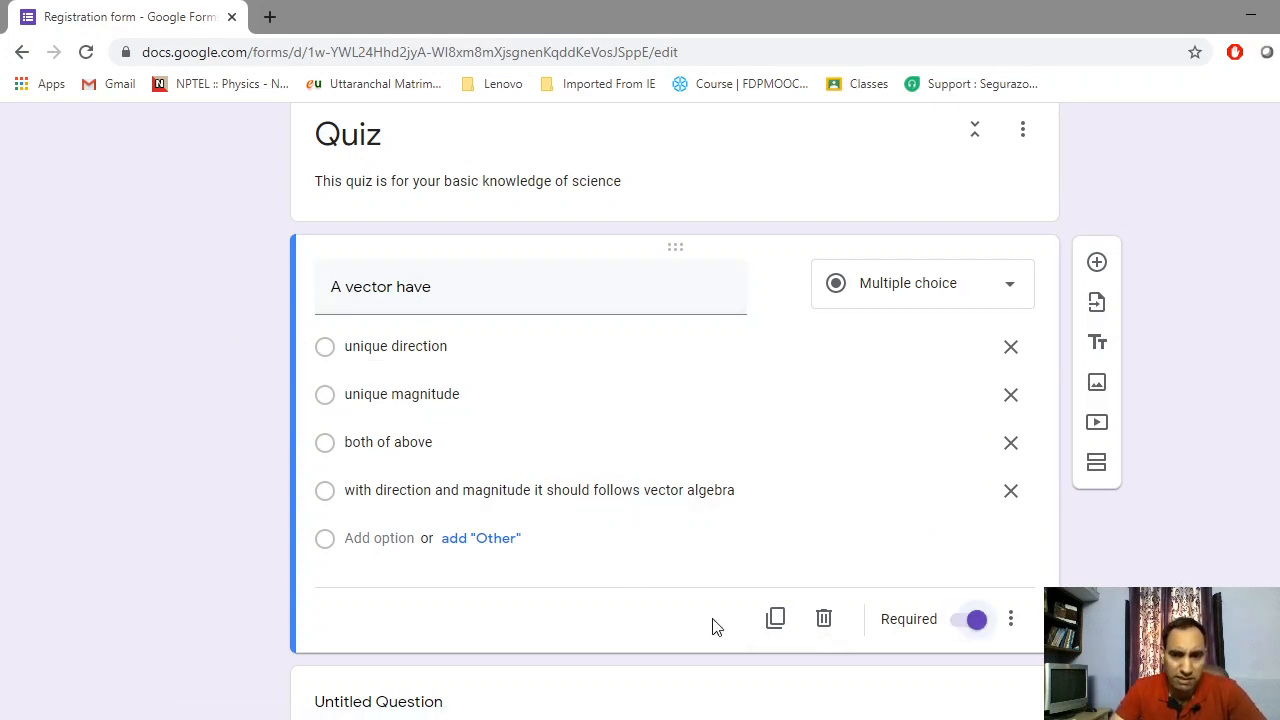
{"action": "left_click", "coordinate": [962, 625]}
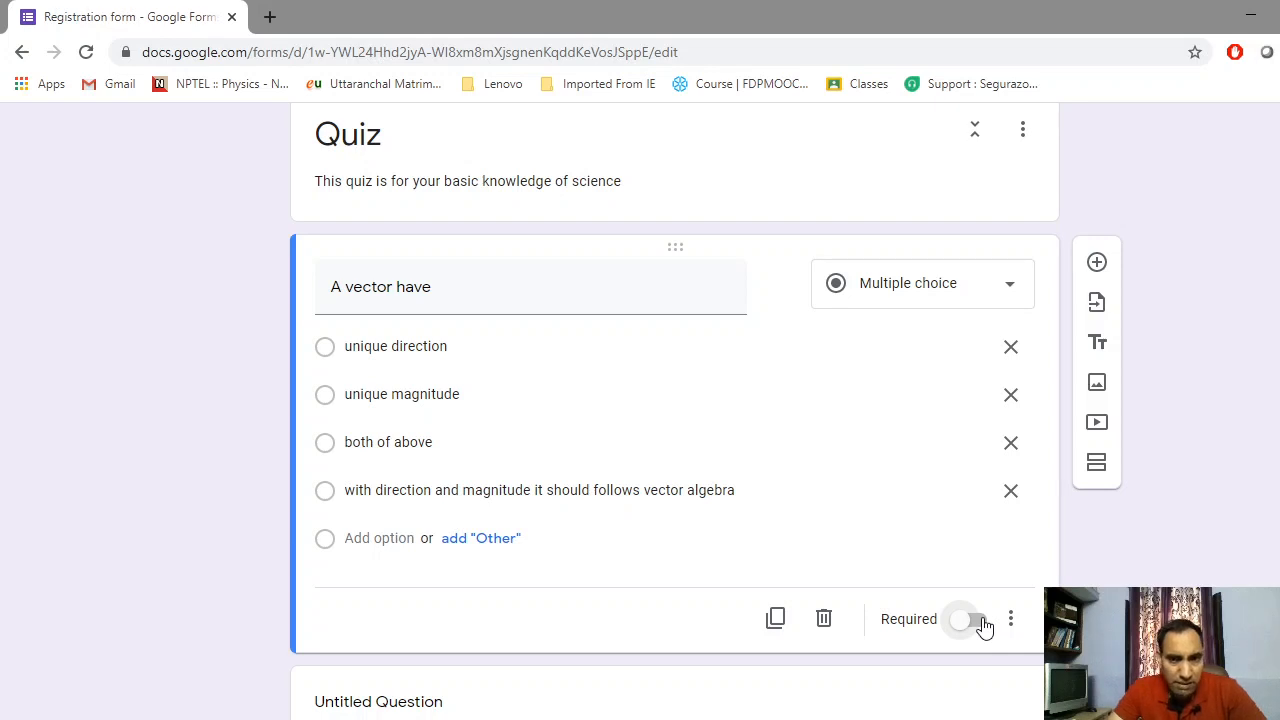
{"action": "left_click", "coordinate": [975, 621]}
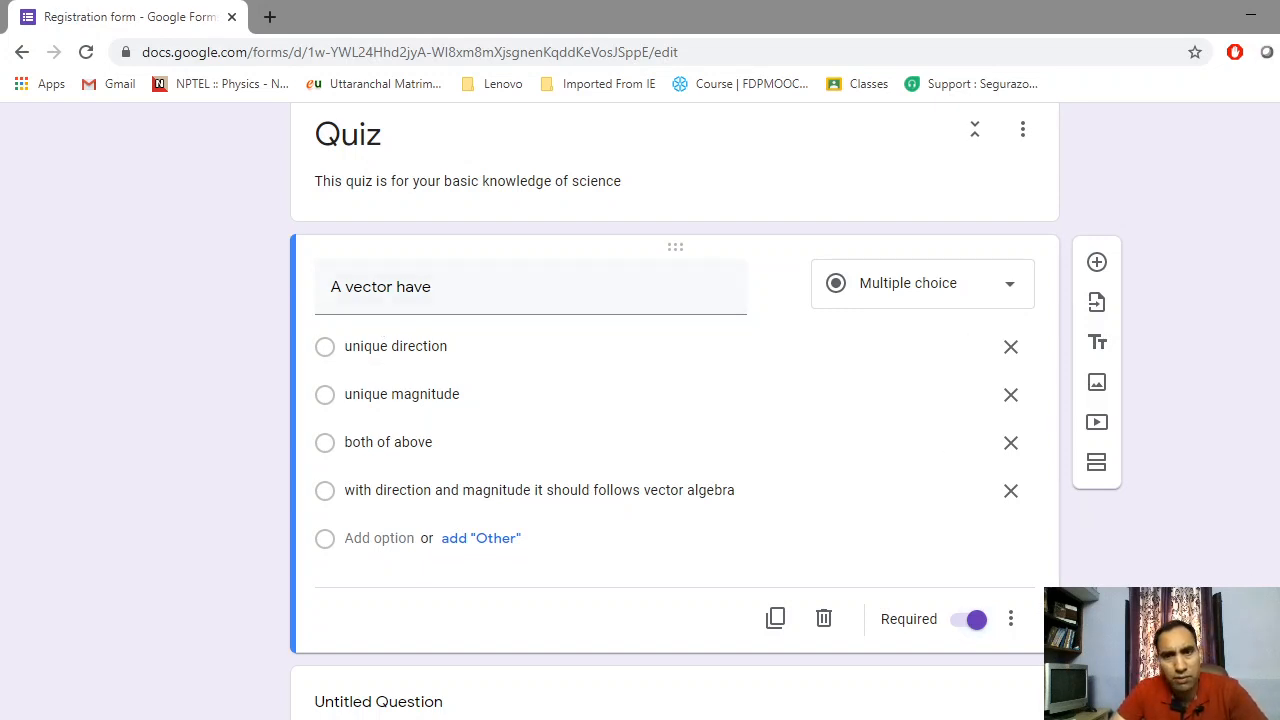
{"action": "left_click", "coordinate": [1096, 263]}
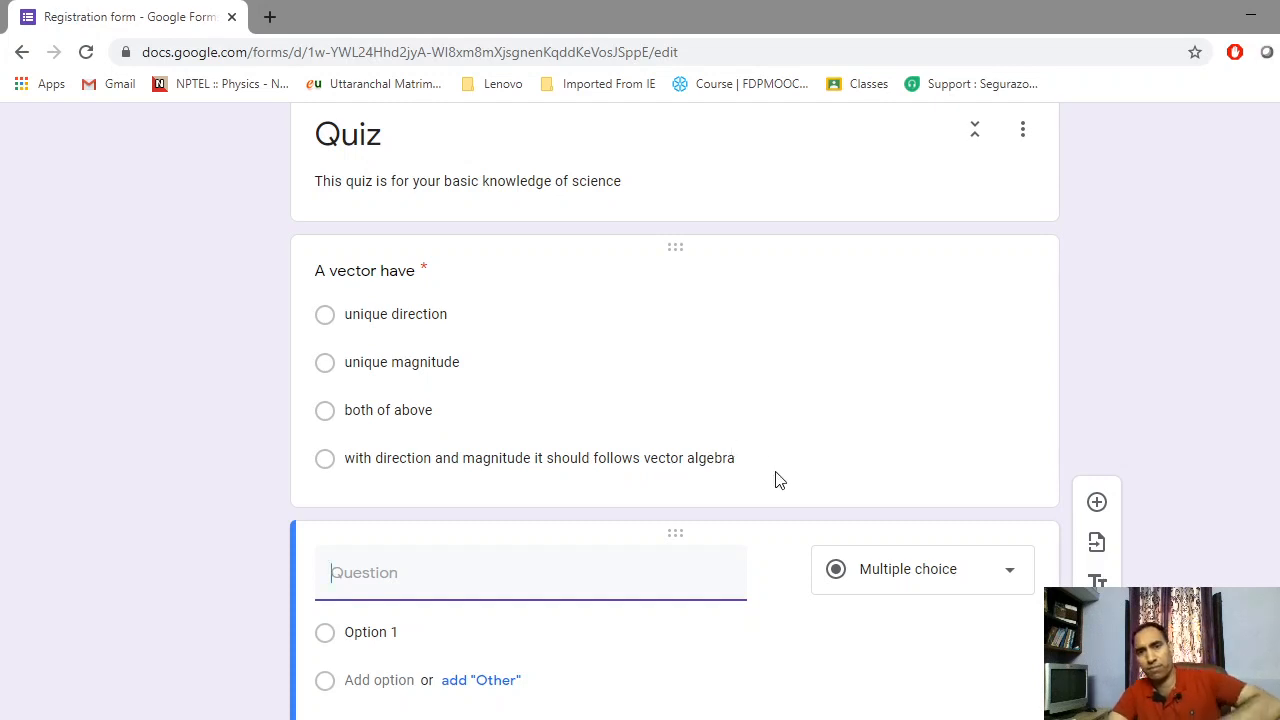
Change 'follows' to 'follow' in the vector question's fourth choice
{"action": "scroll", "coordinate": [429, 457], "scroll_direction": "down", "scroll_amount": 2}
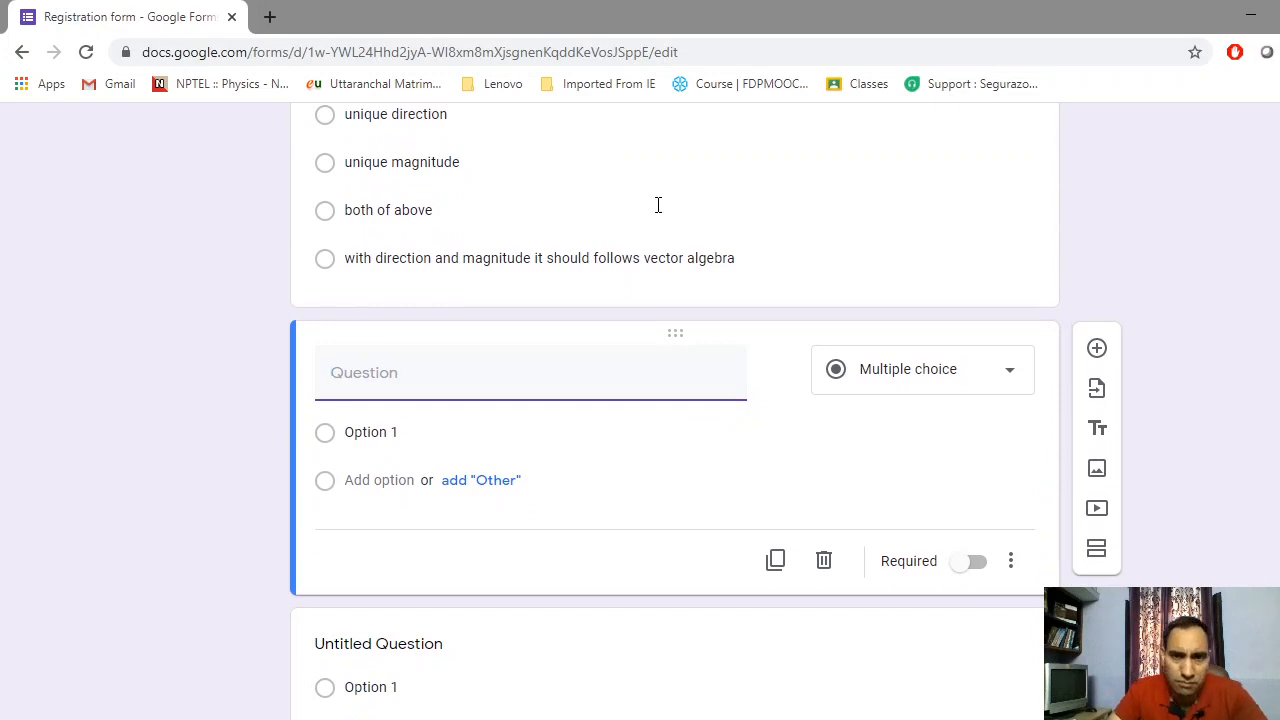
{"action": "scroll", "coordinate": [503, 266], "scroll_direction": "down", "scroll_amount": 1}
{"action": "scroll", "coordinate": [545, 243], "scroll_direction": "up", "scroll_amount": 1}
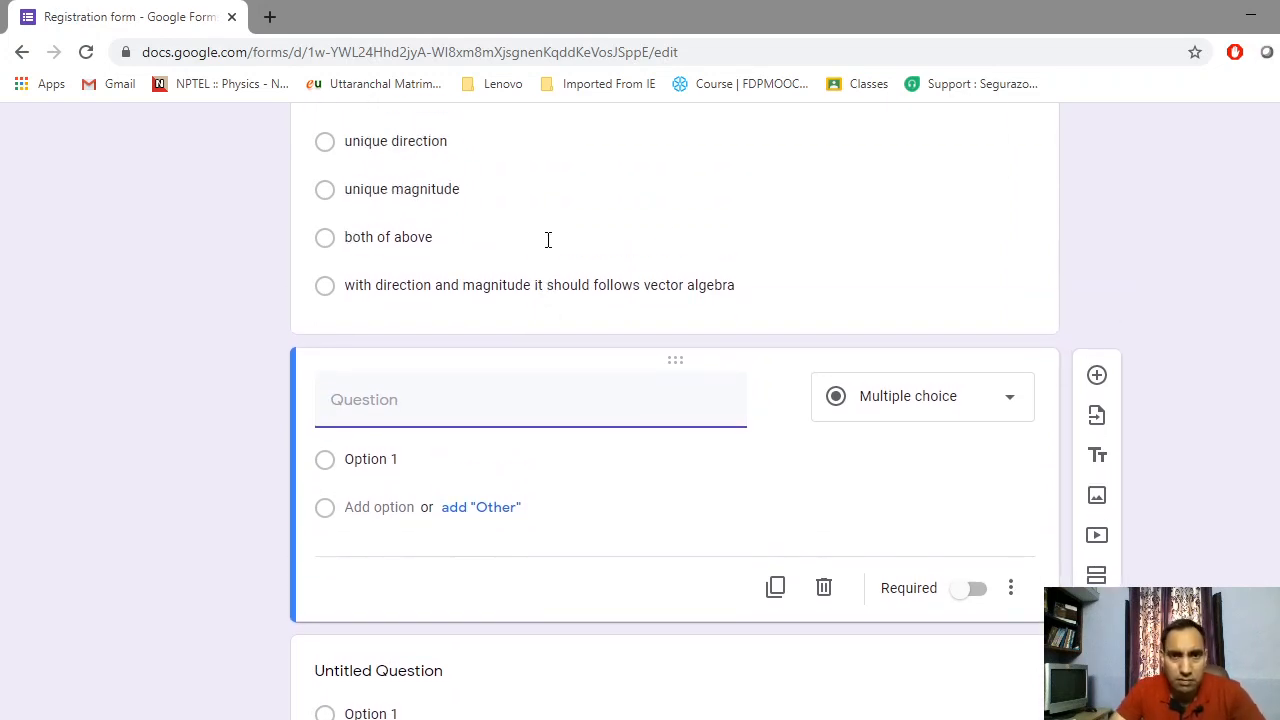
{"action": "left_click", "coordinate": [658, 221]}
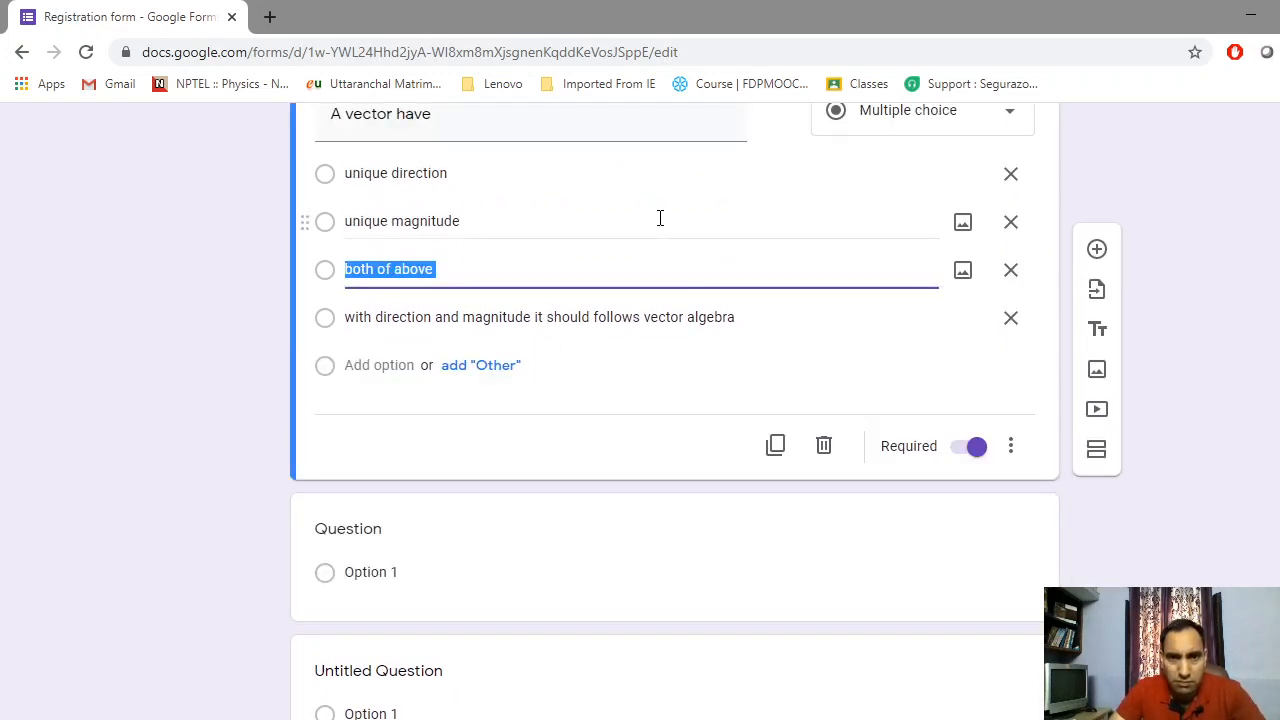
{"action": "left_click", "coordinate": [643, 313]}
{"action": "left_click", "coordinate": [643, 313]}
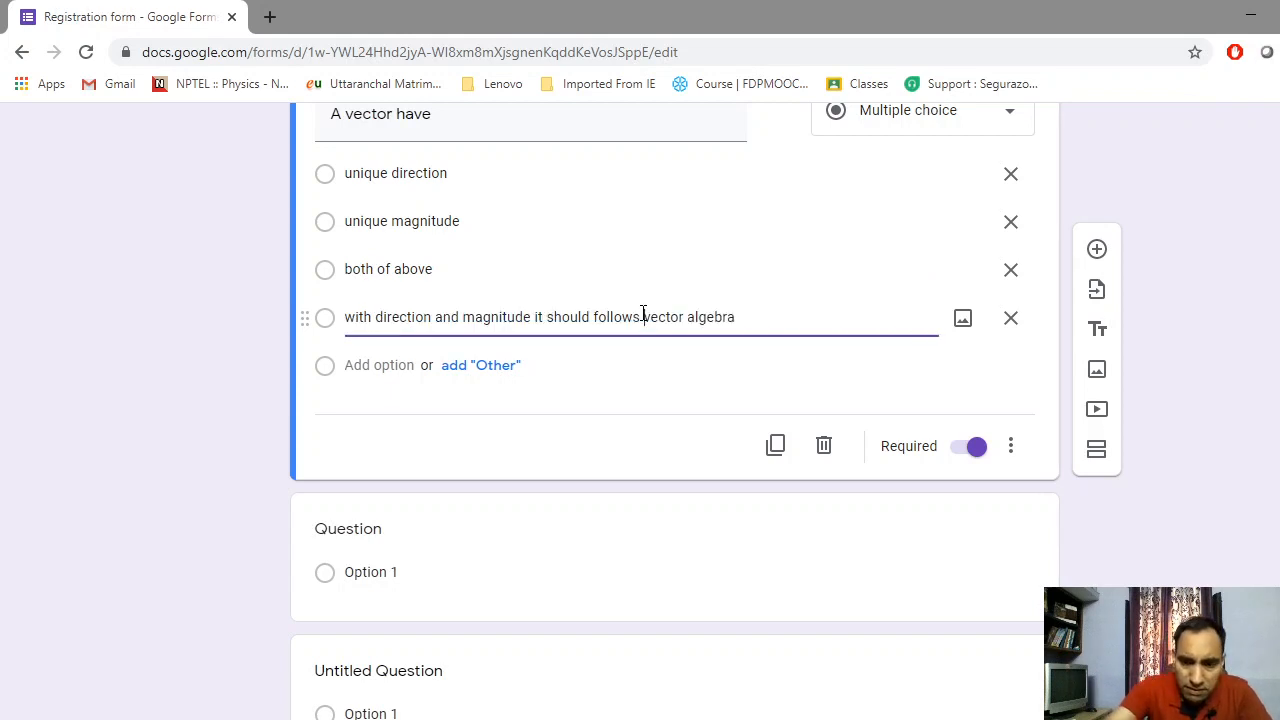
{"action": "key", "text": "BackSpace"}
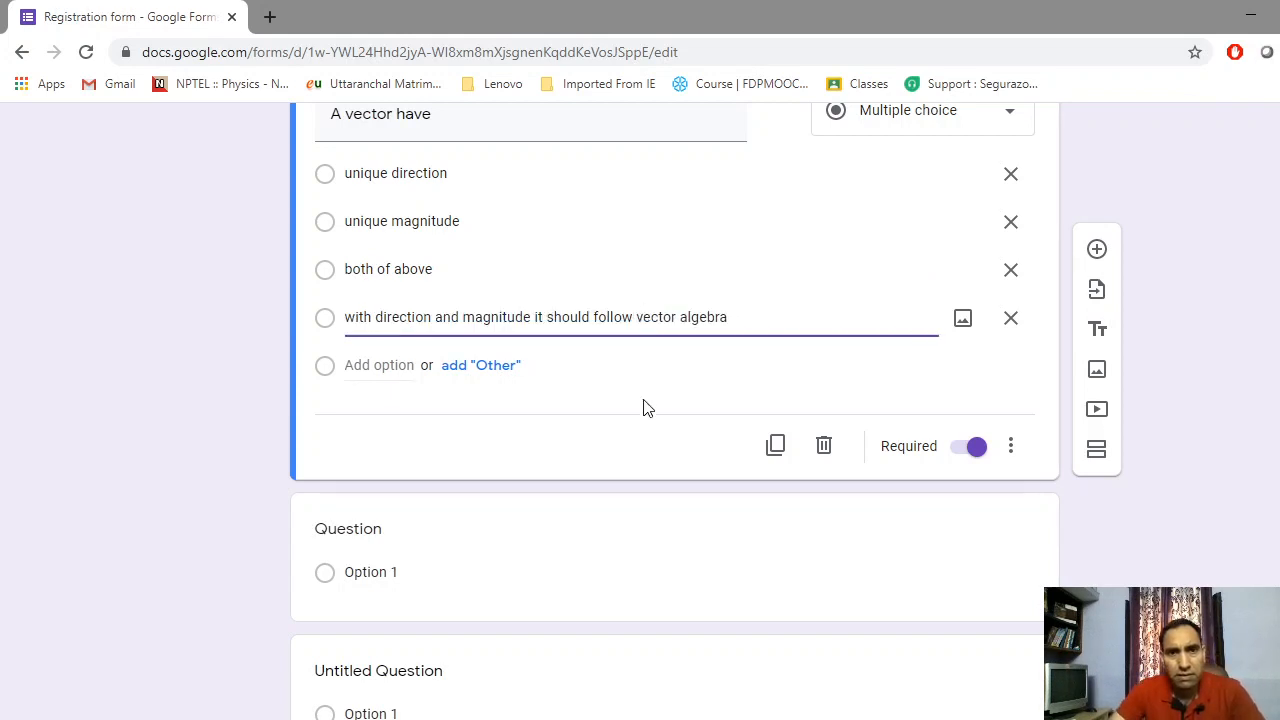
{"action": "left_click", "coordinate": [687, 510]}
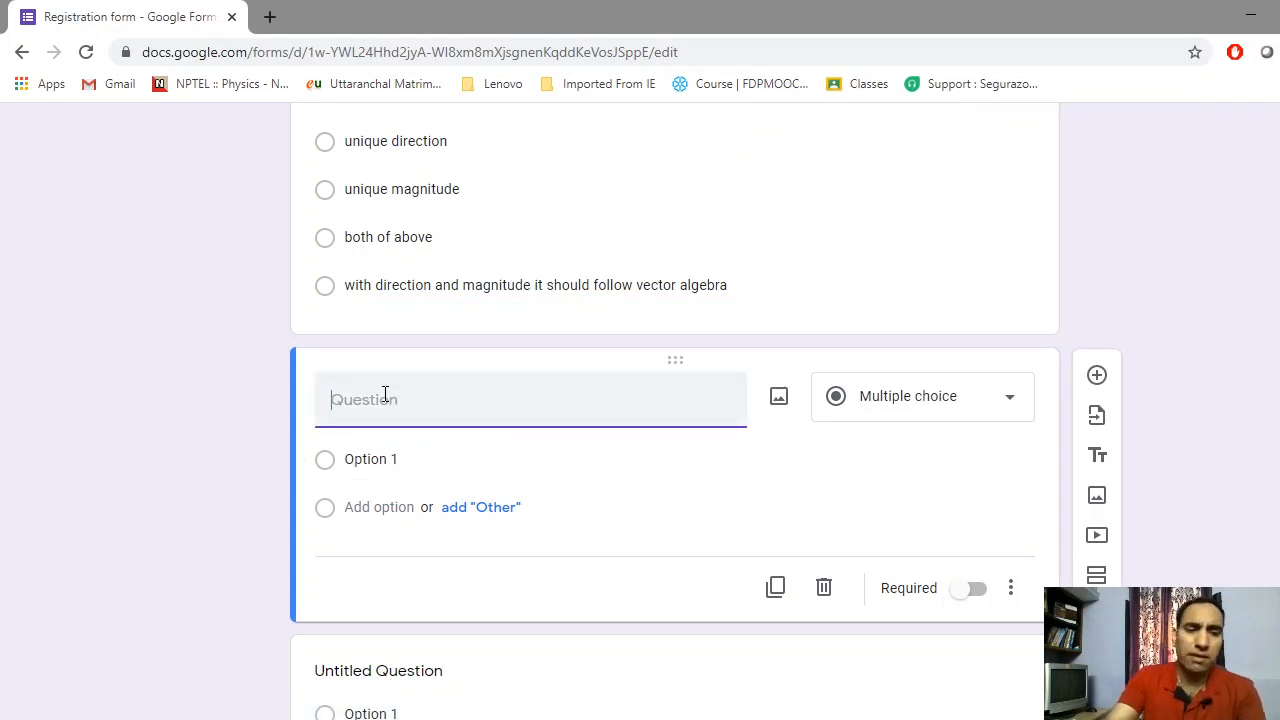
Title the new question 'who got Nobel prize in physics ?', capitalising Nobel via spelling suggestion
{"action": "type", "text": "who "}
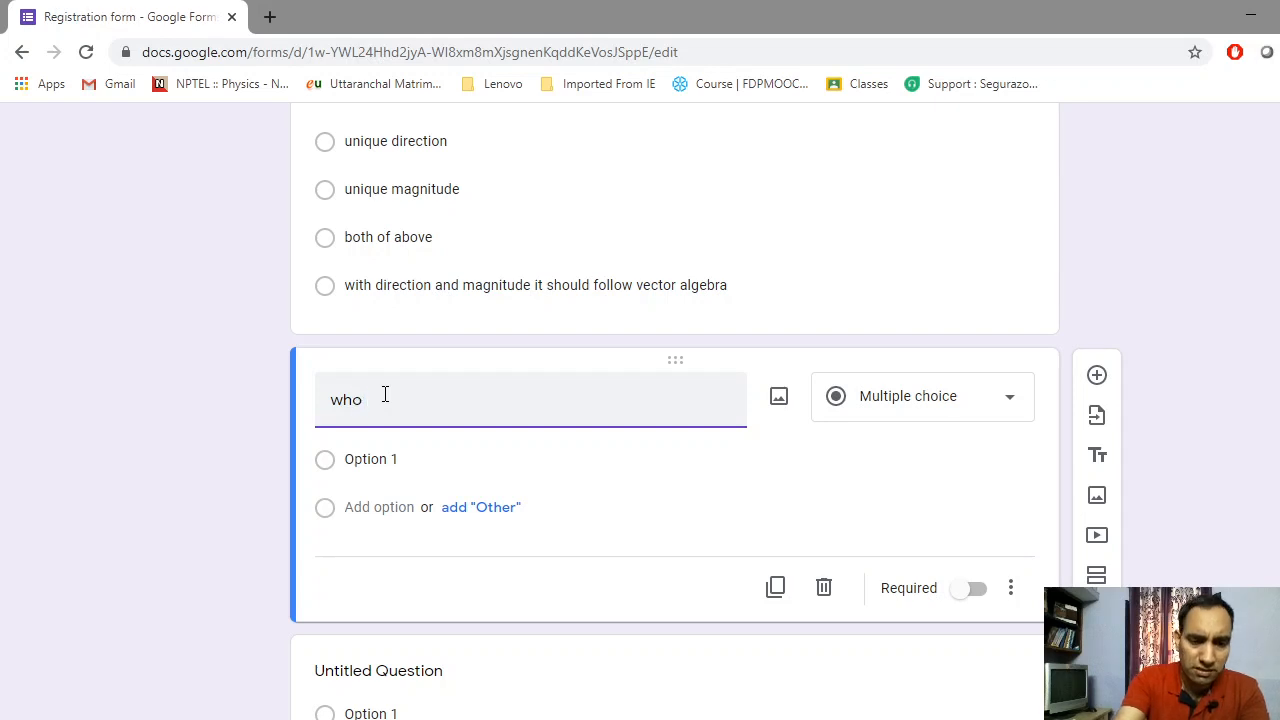
{"action": "type", "text": "got no"}
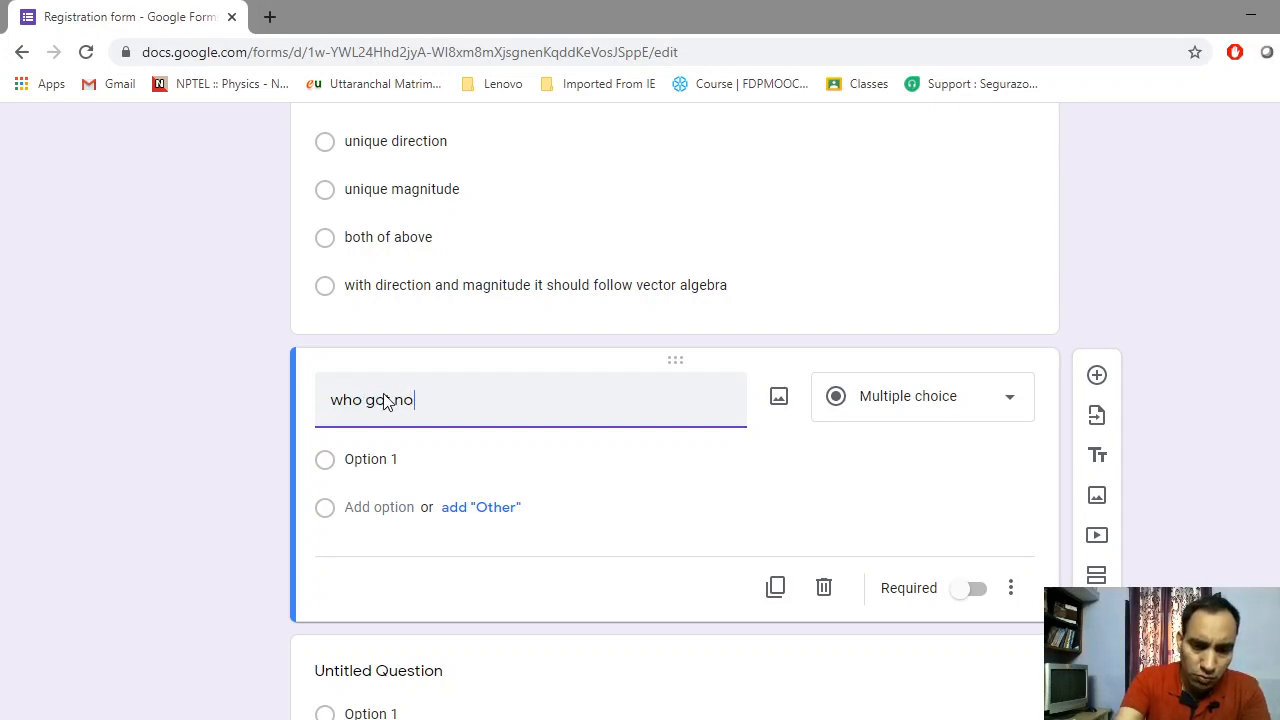
{"action": "type", "text": "bel p"}
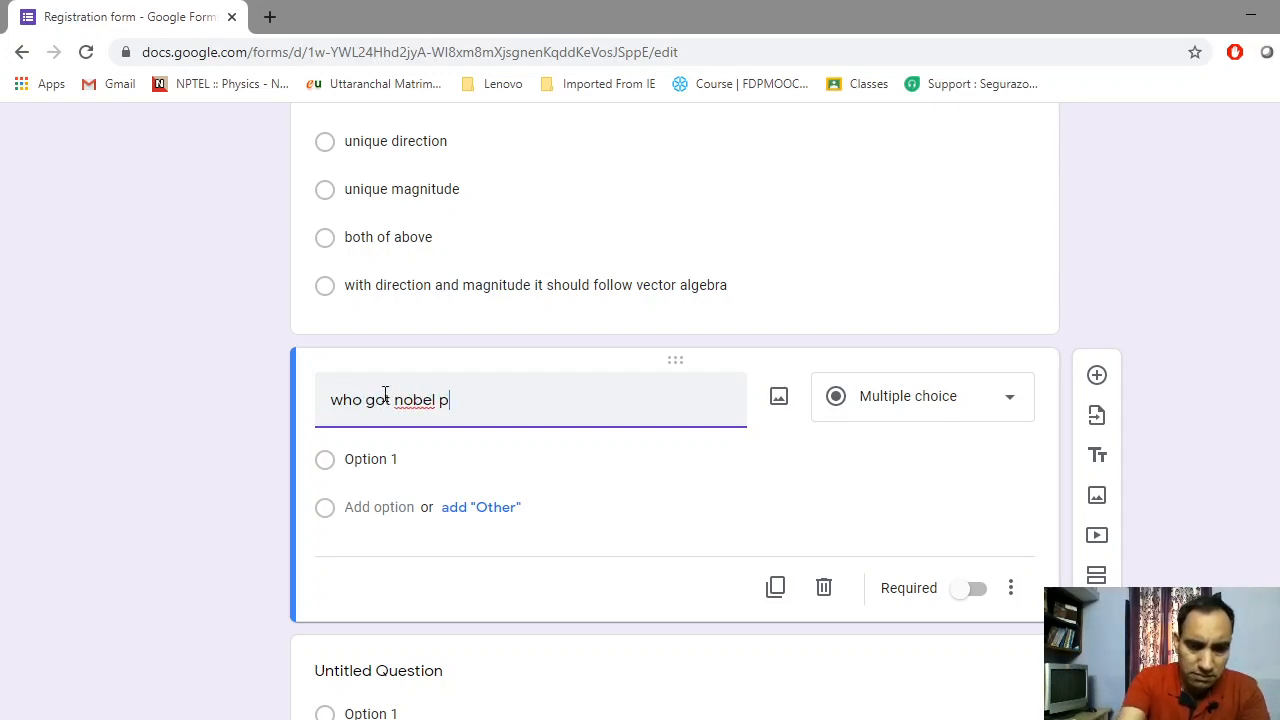
{"action": "type", "text": "riz"}
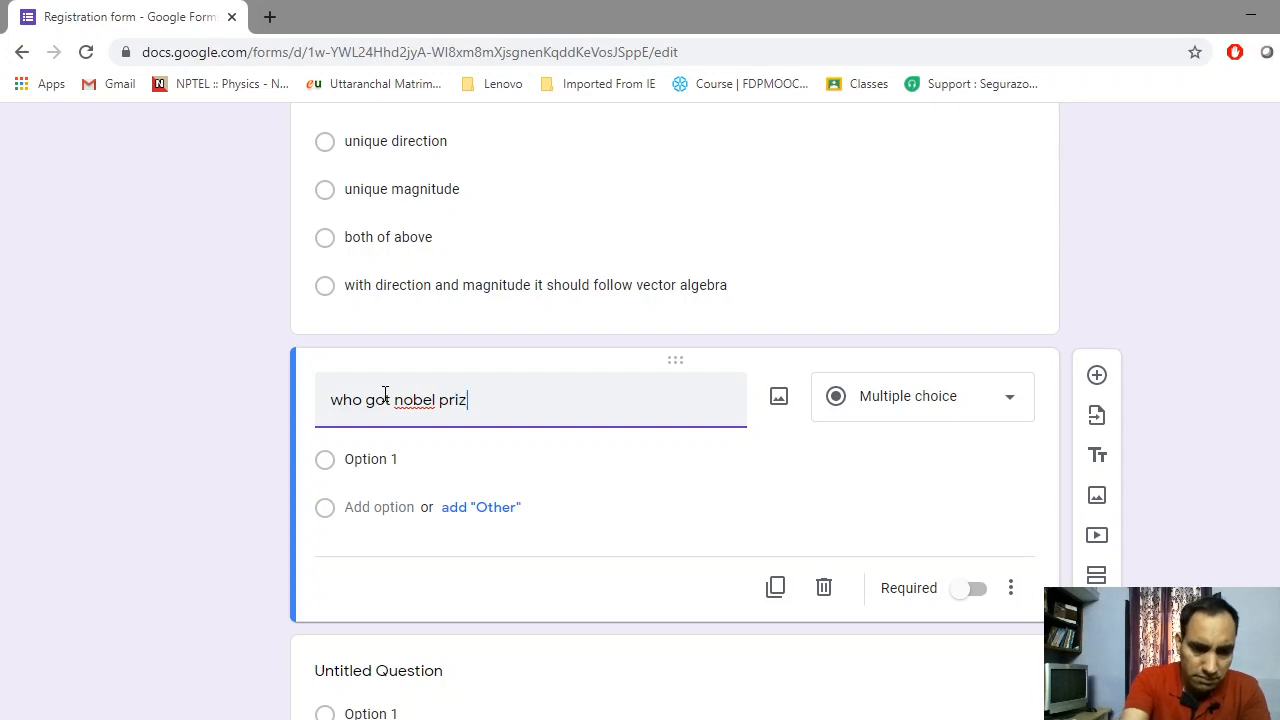
{"action": "type", "text": "e in "}
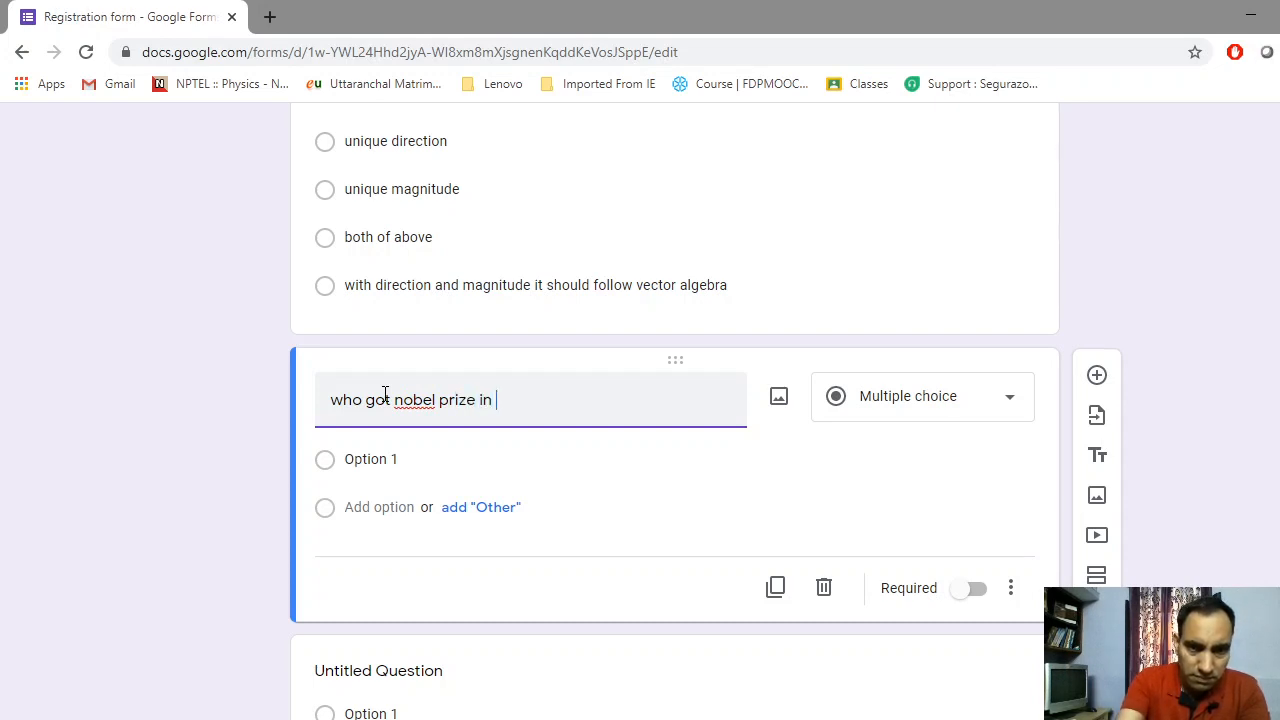
{"action": "type", "text": "ph"}
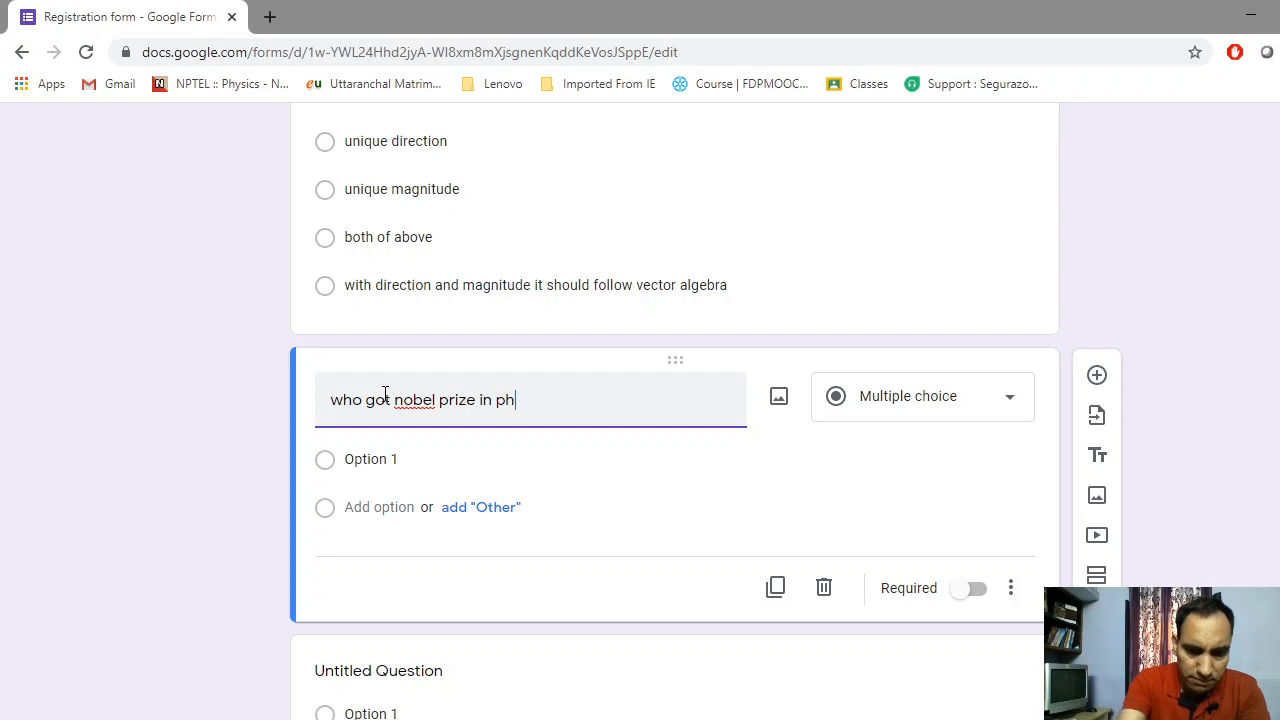
{"action": "type", "text": "ysics"}
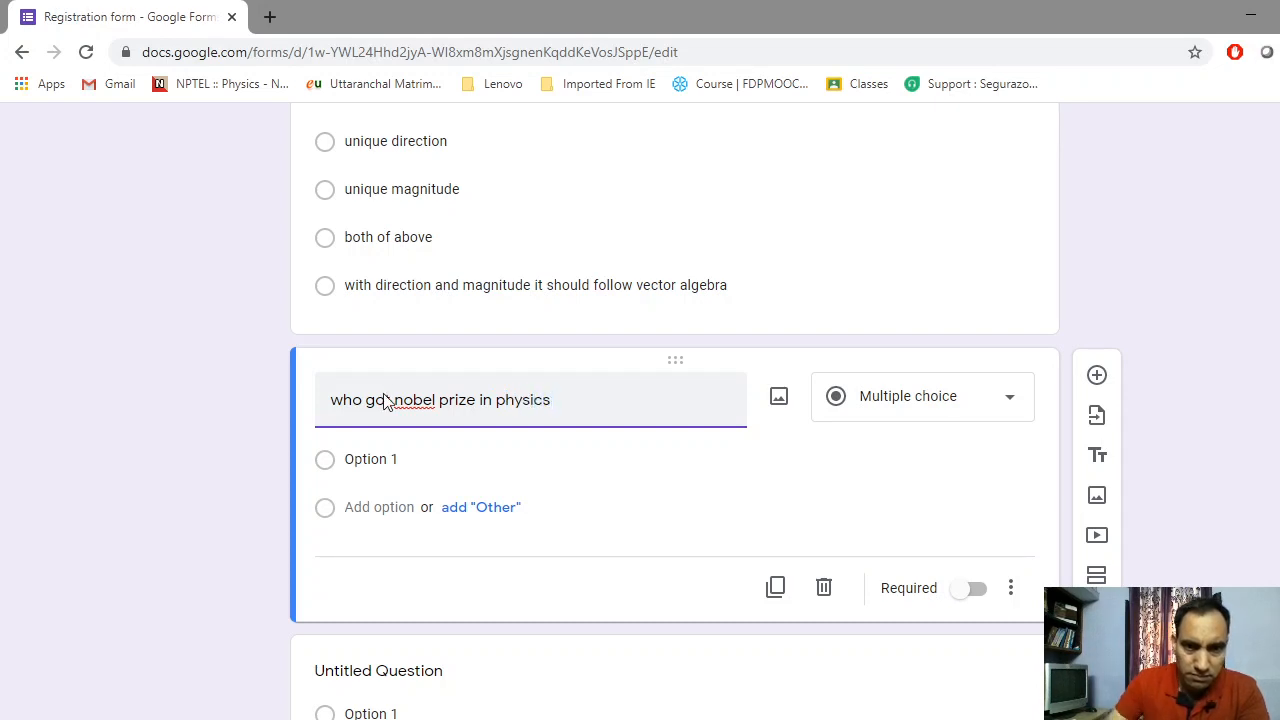
{"action": "right_click", "coordinate": [422, 410]}
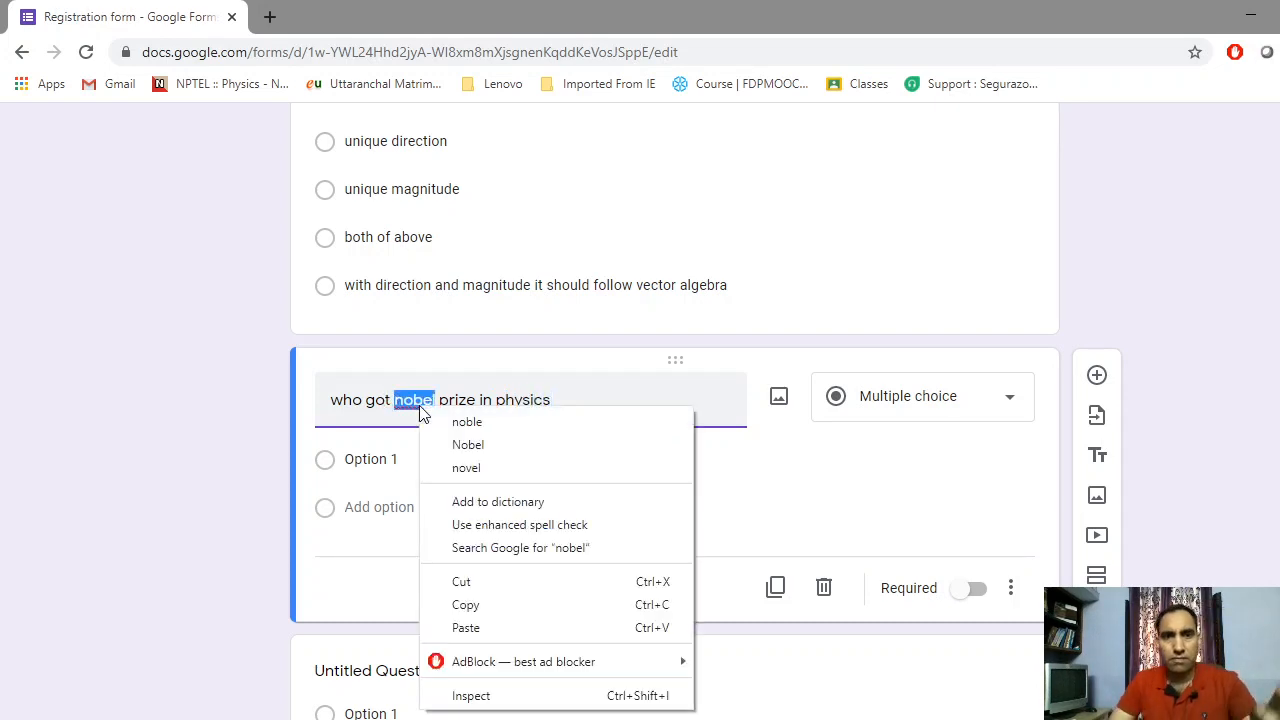
{"action": "left_click", "coordinate": [467, 446]}
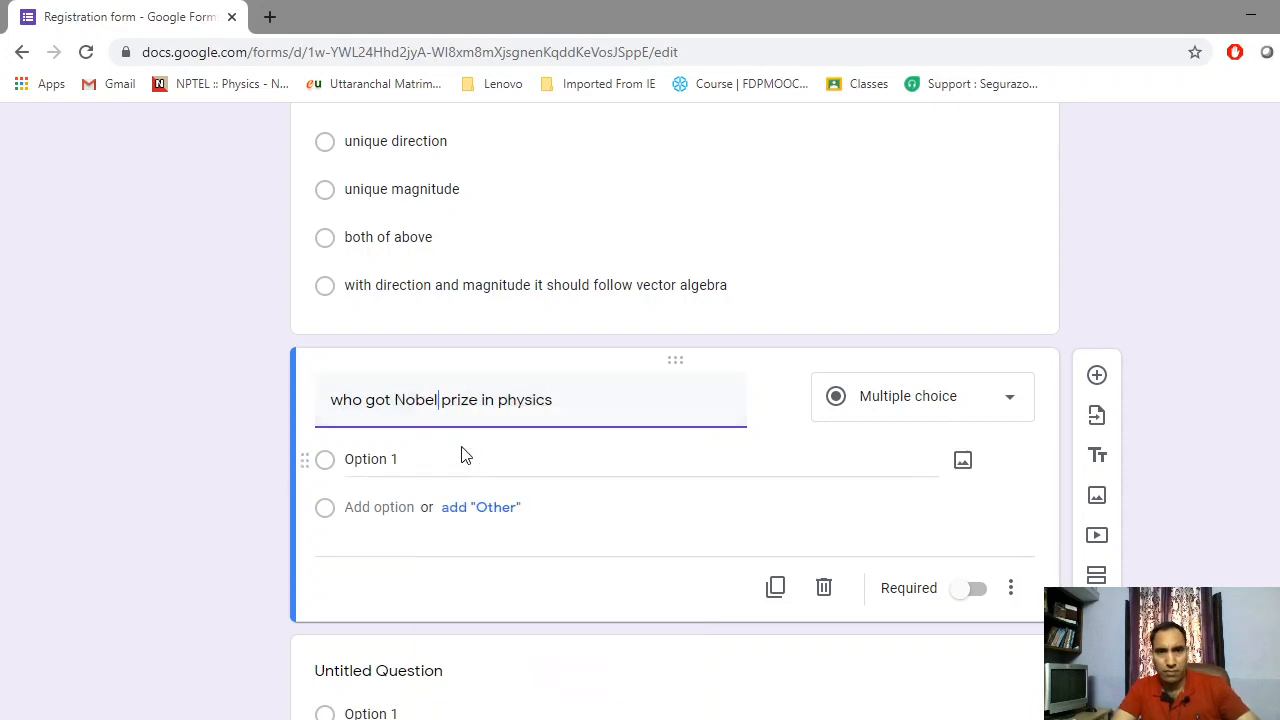
{"action": "left_click", "coordinate": [558, 400]}
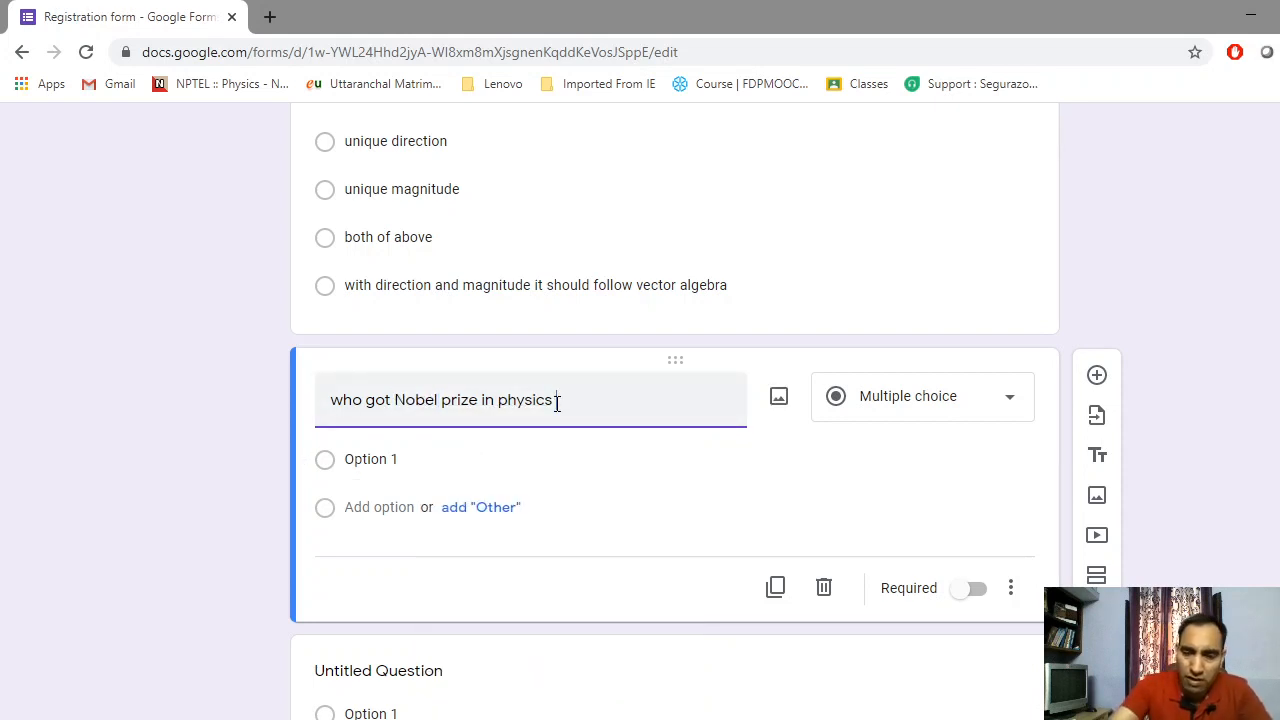
{"action": "type", "text": "?"}
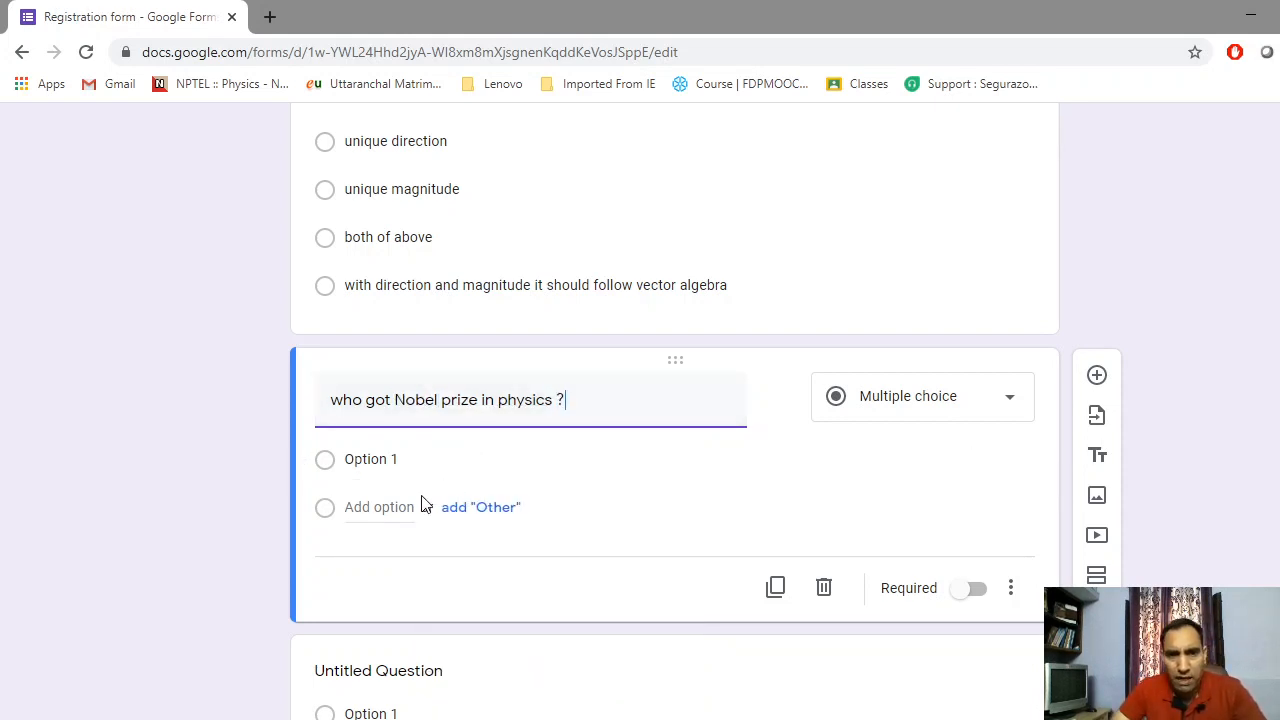
Switch the question to Checkboxes with first answer 'sir c v raman'
{"action": "left_click", "coordinate": [947, 397]}
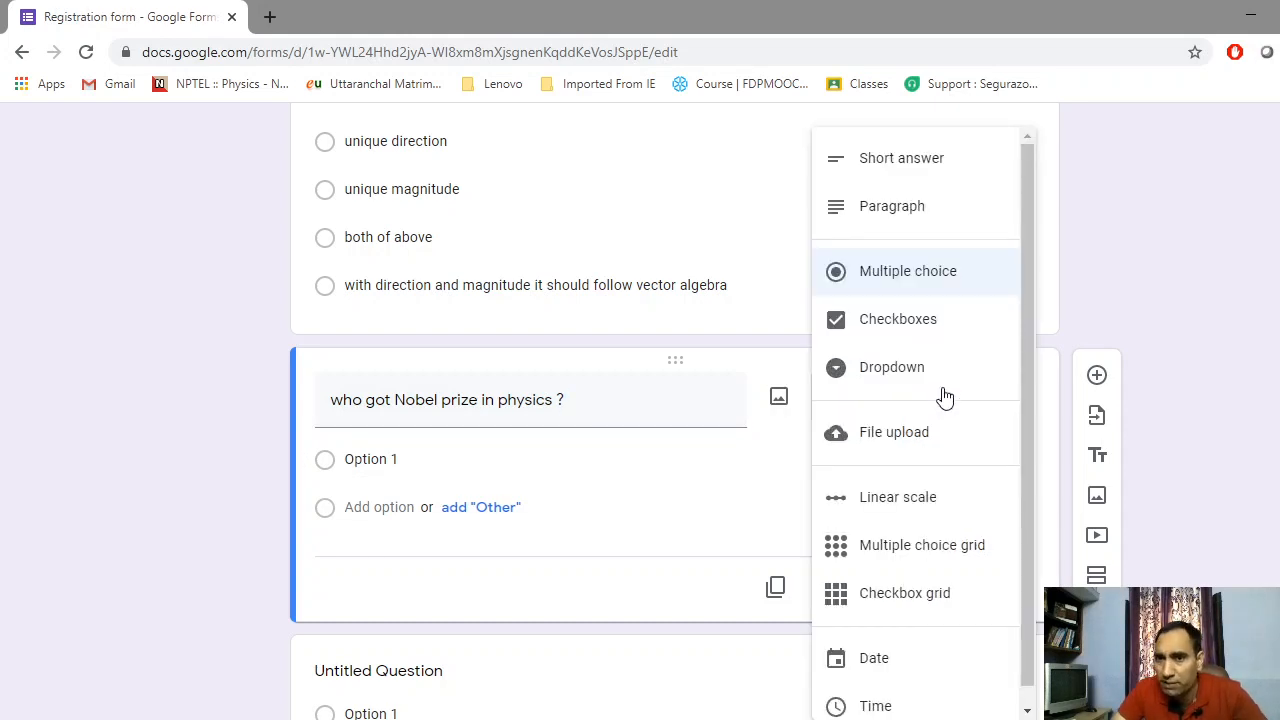
{"action": "left_click", "coordinate": [910, 319]}
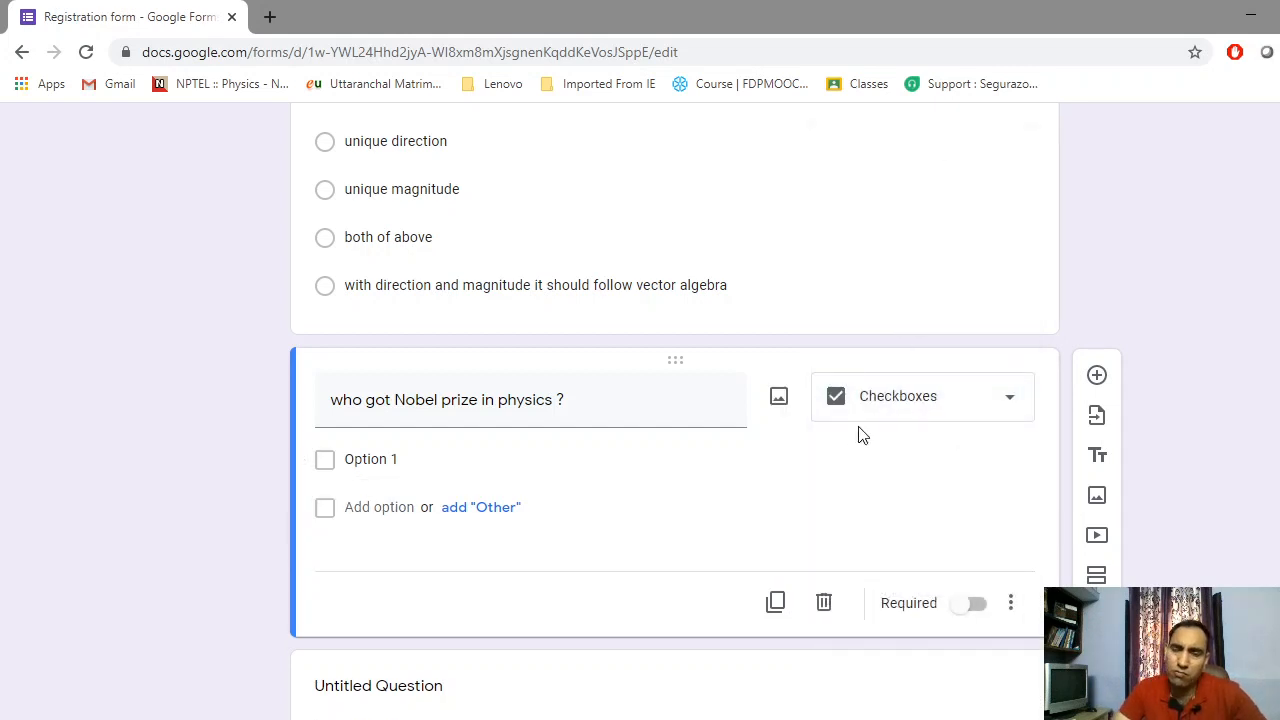
{"action": "left_click", "coordinate": [362, 458]}
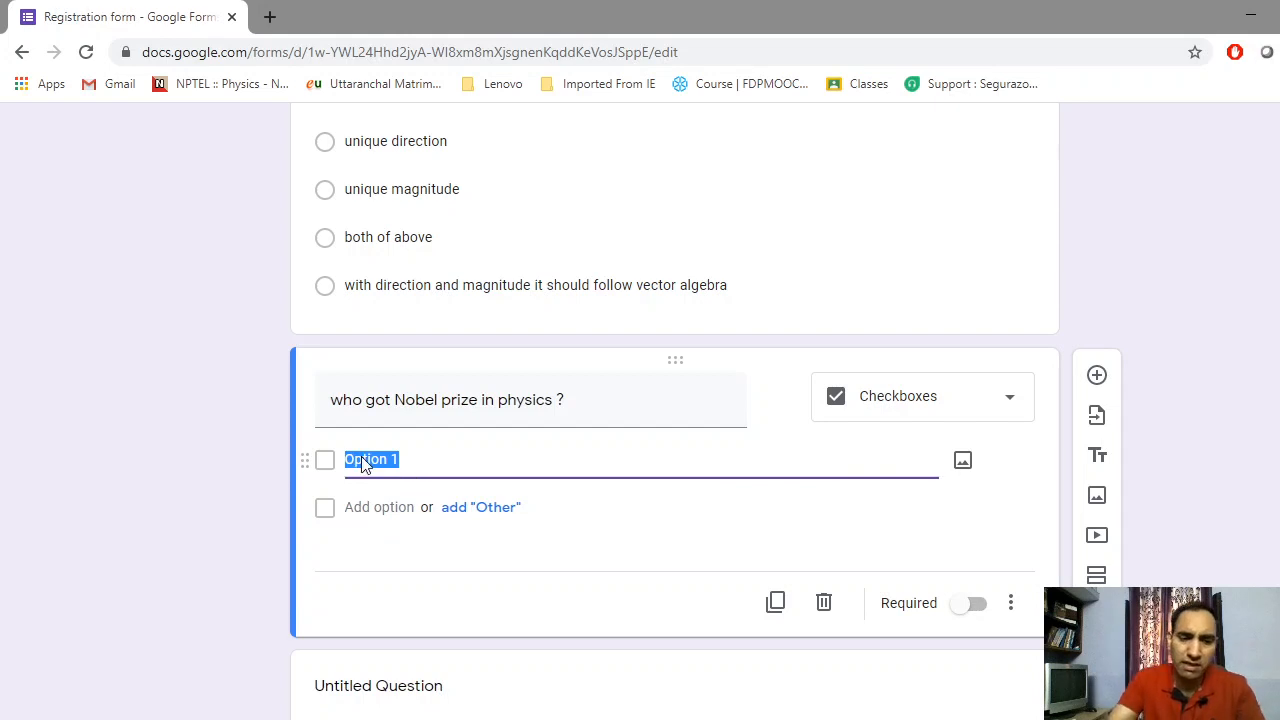
{"action": "type", "text": "sir"}
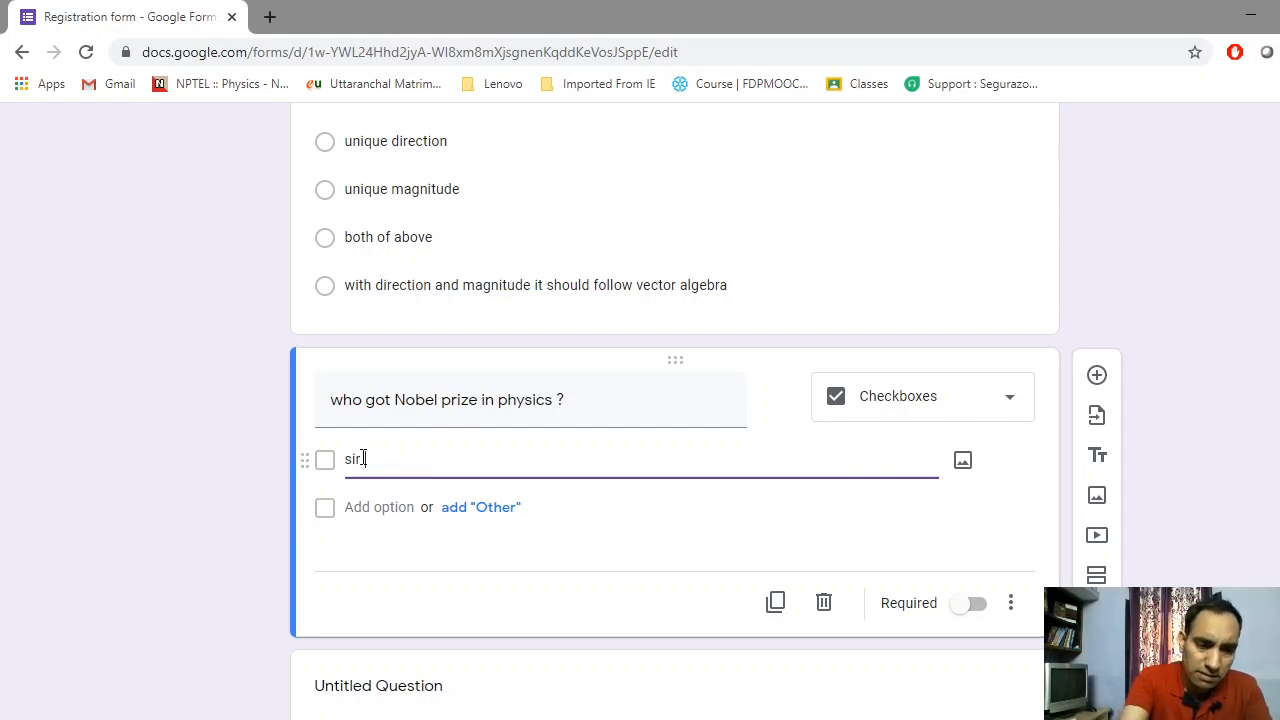
{"action": "type", "text": " c v ra"}
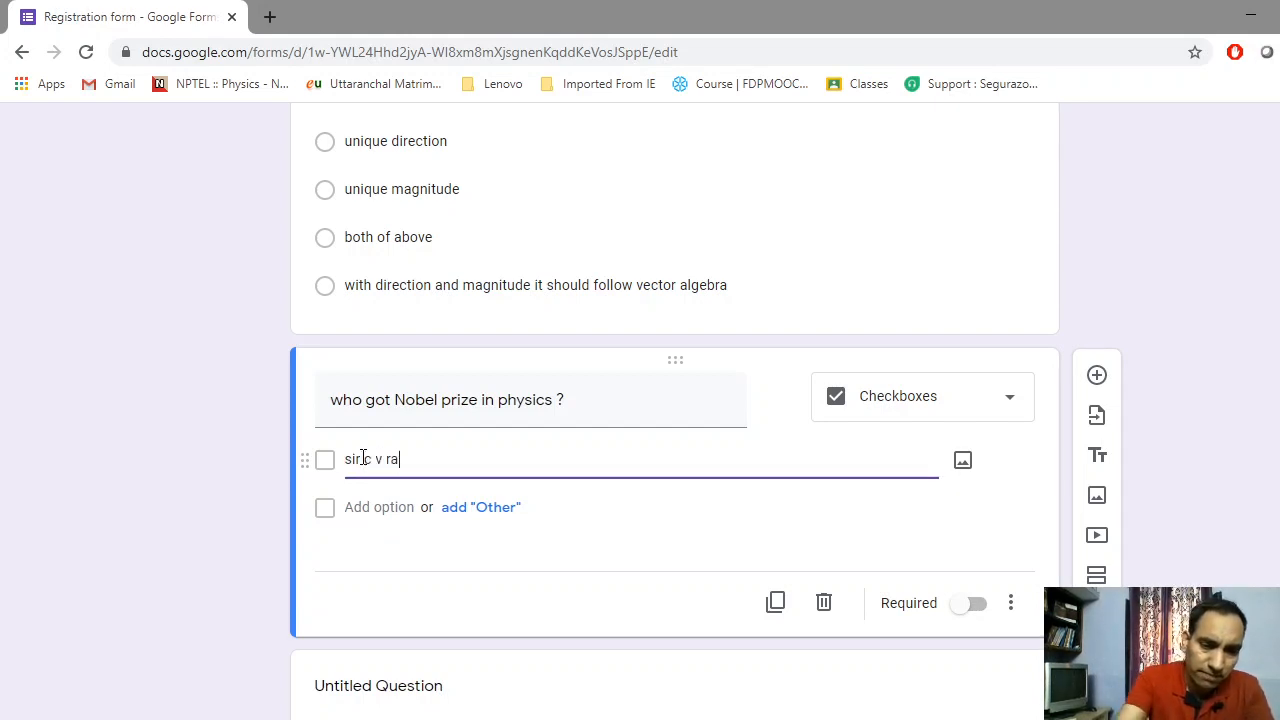
{"action": "type", "text": "man"}
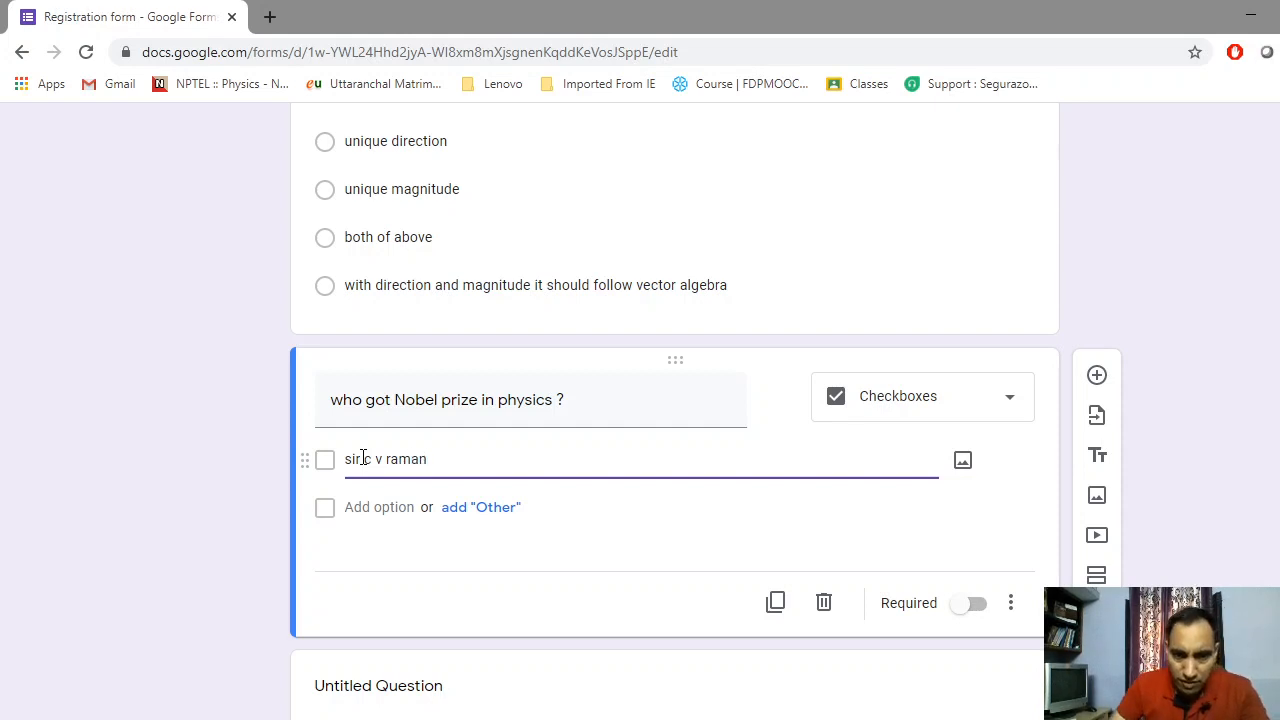
Add a second answer 'S Chandrasekhar', fixing its spelling with the suggestion
{"action": "left_click", "coordinate": [374, 507]}
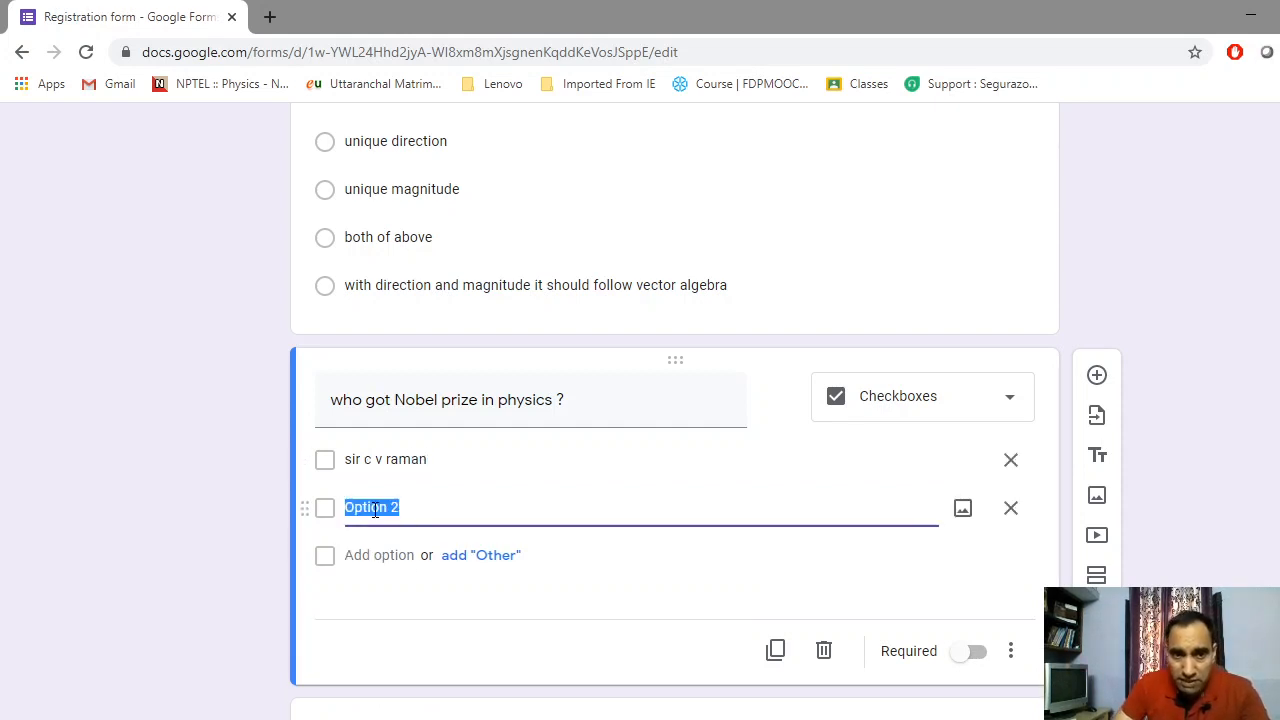
{"action": "type", "text": "si"}
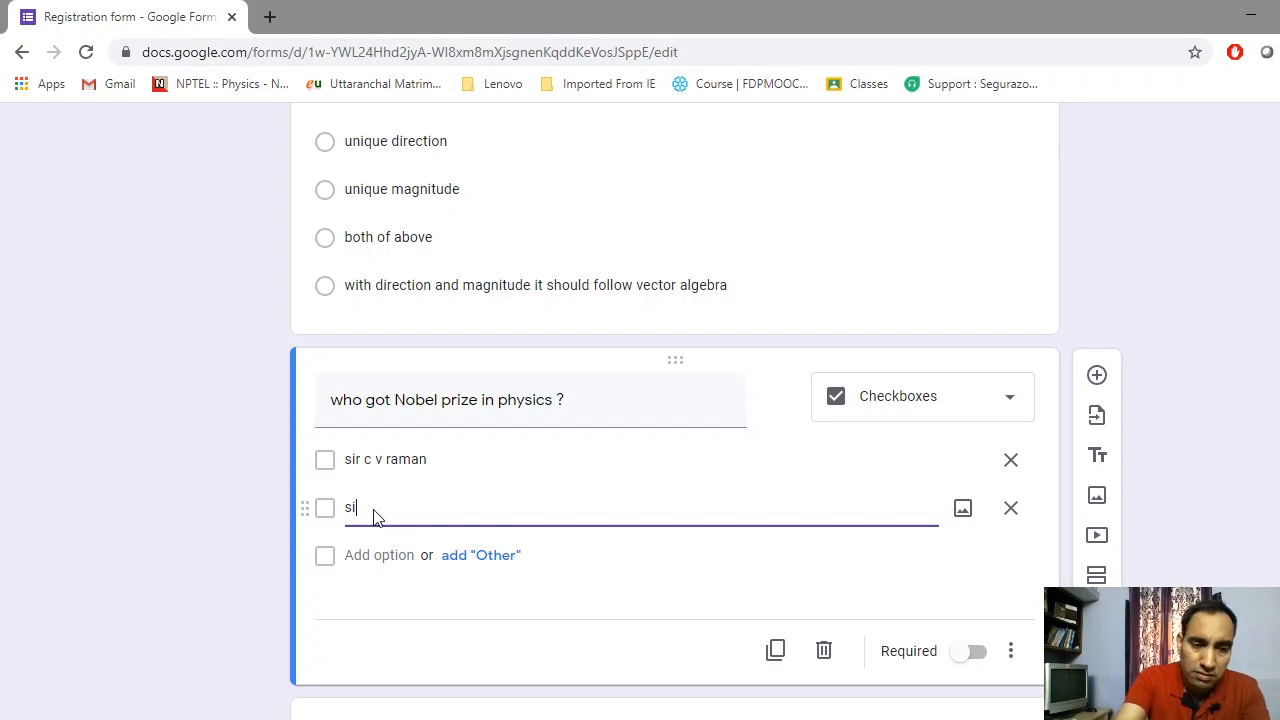
{"action": "key", "text": "BackSpace"}
{"action": "key", "text": "BackSpace"}
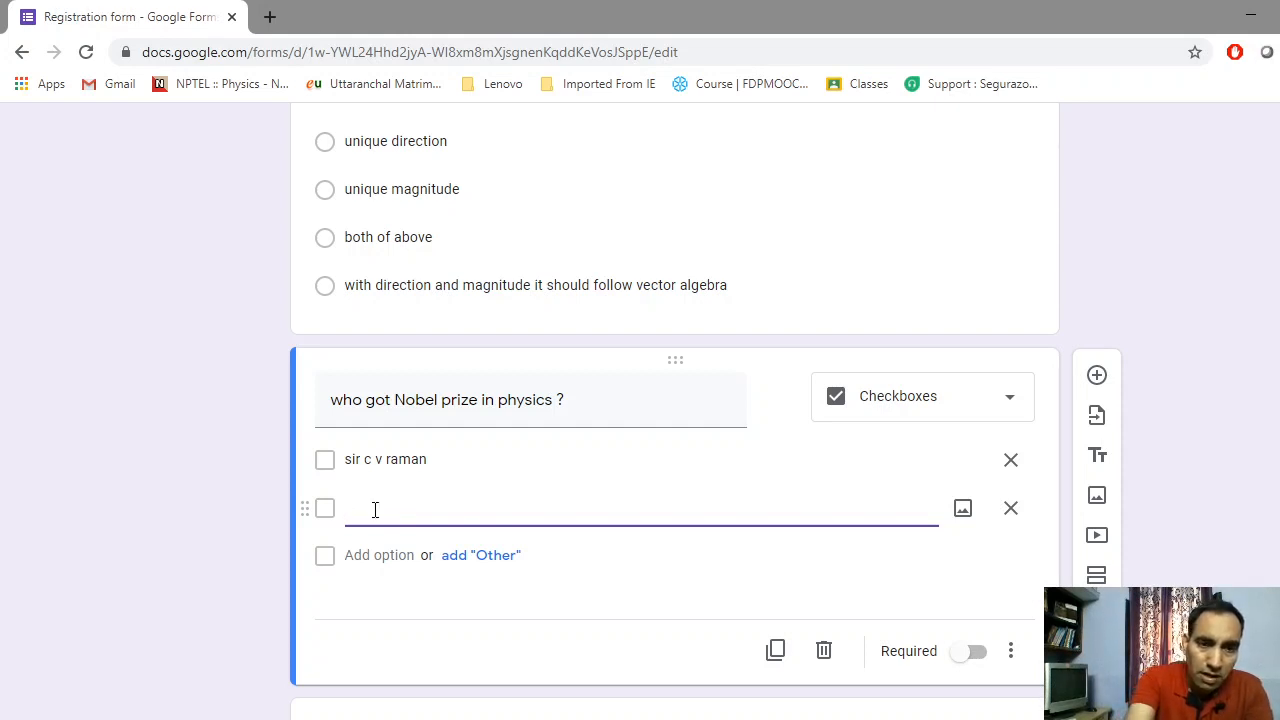
{"action": "type", "text": "s"}
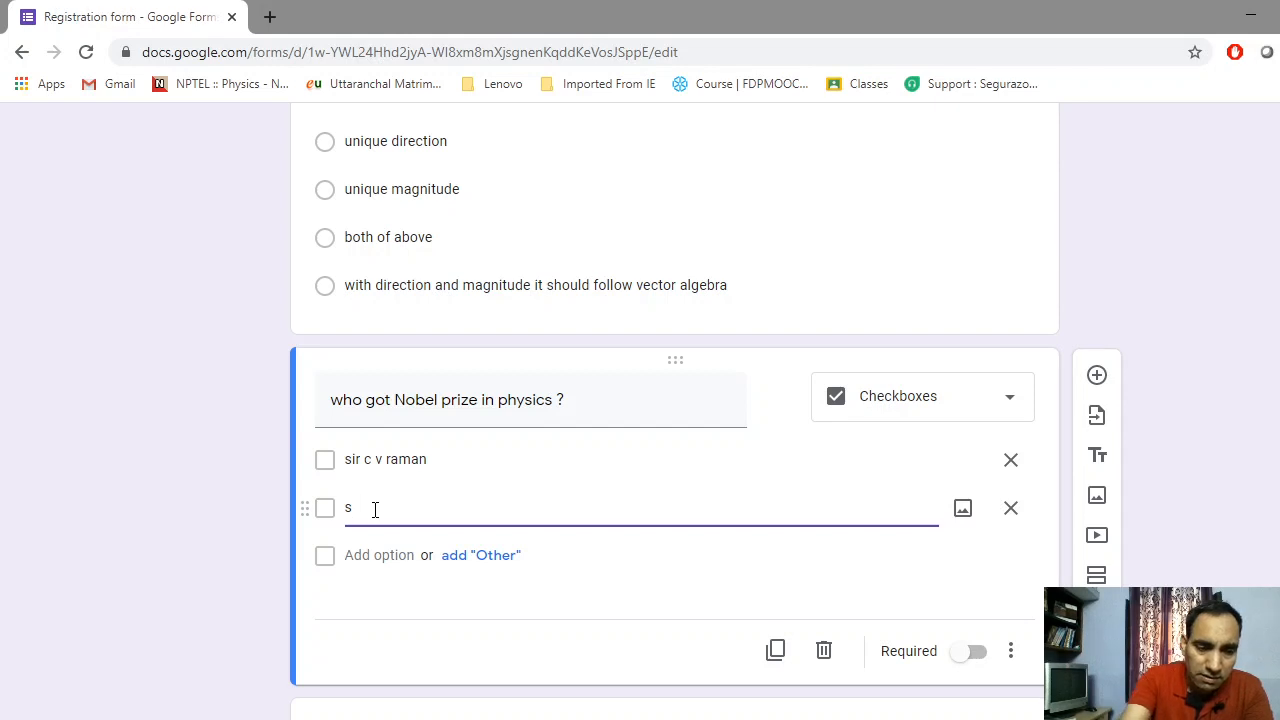
{"action": "type", "text": " c"}
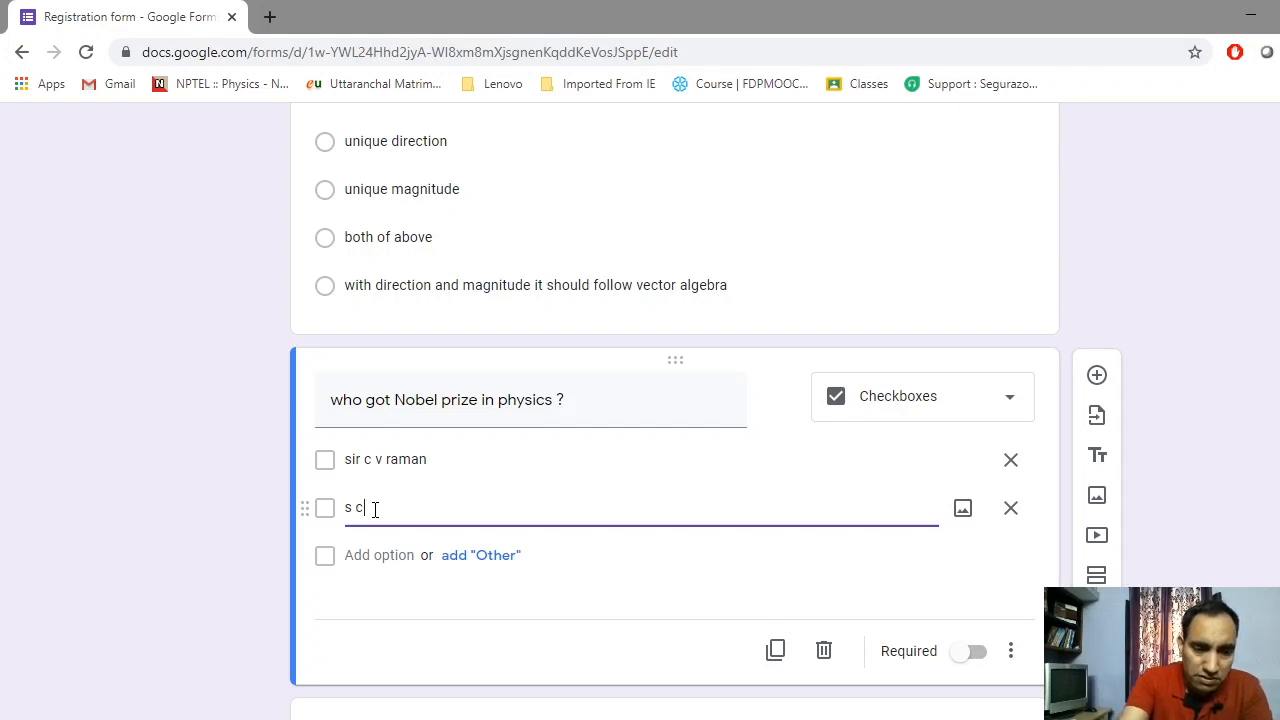
{"action": "type", "text": "han"}
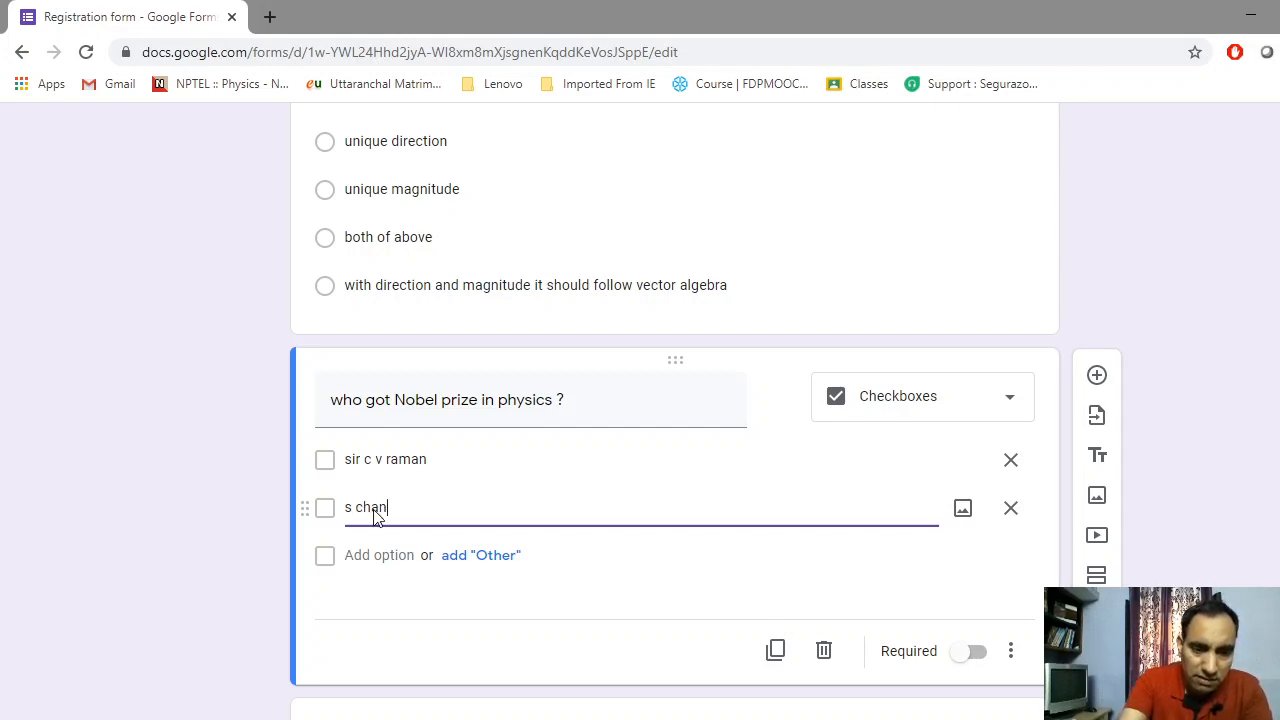
{"action": "type", "text": "dr"}
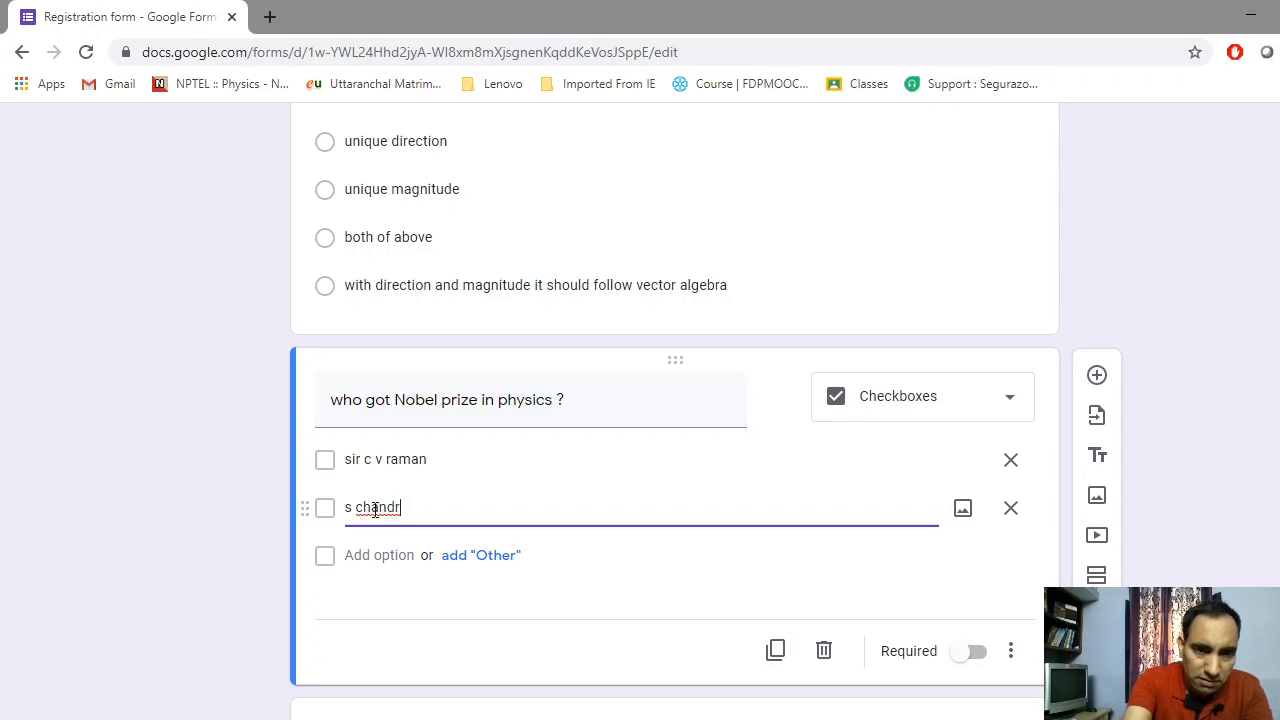
{"action": "key", "text": "BackSpace"}
{"action": "type", "text": "ers"}
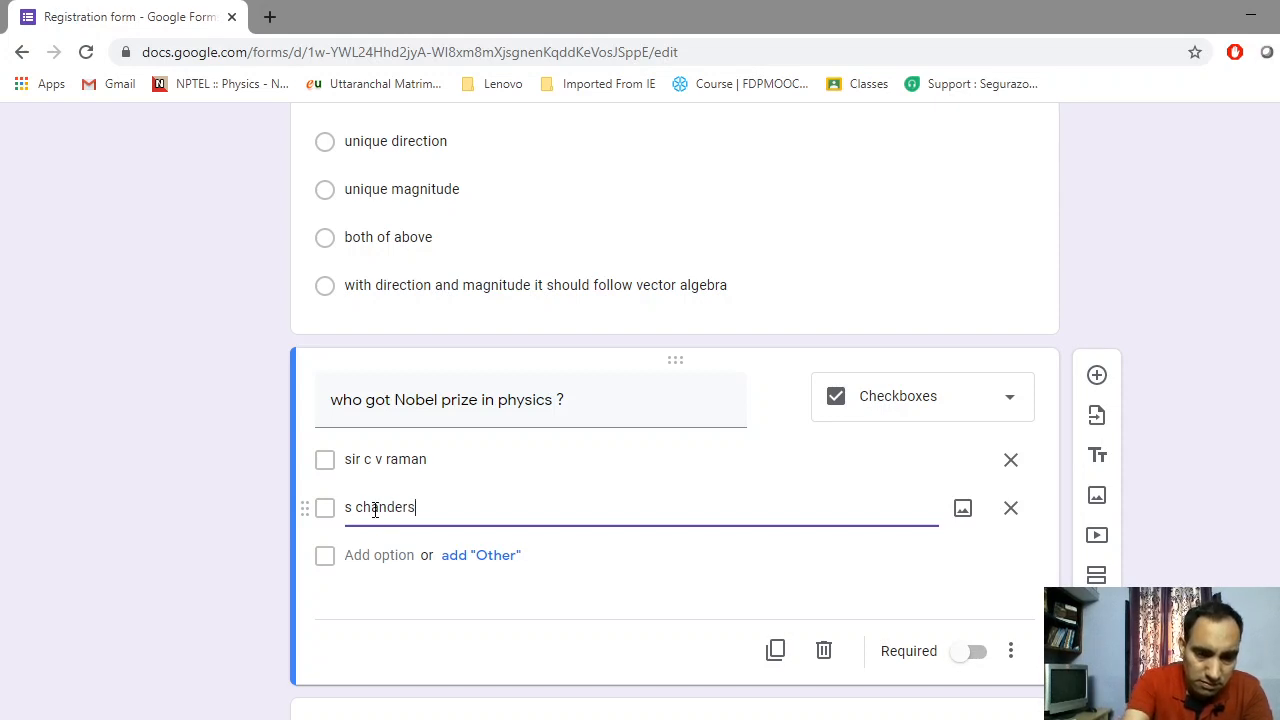
{"action": "type", "text": "hkhar"}
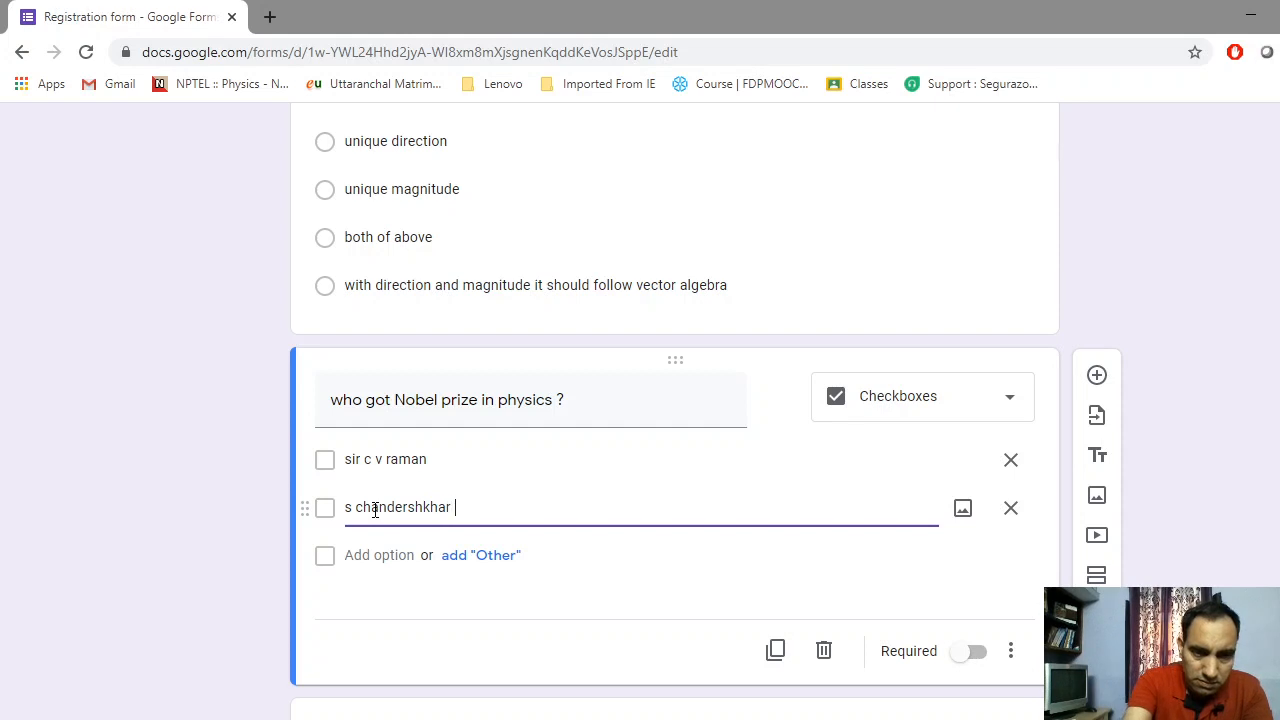
{"action": "right_click", "coordinate": [375, 510]}
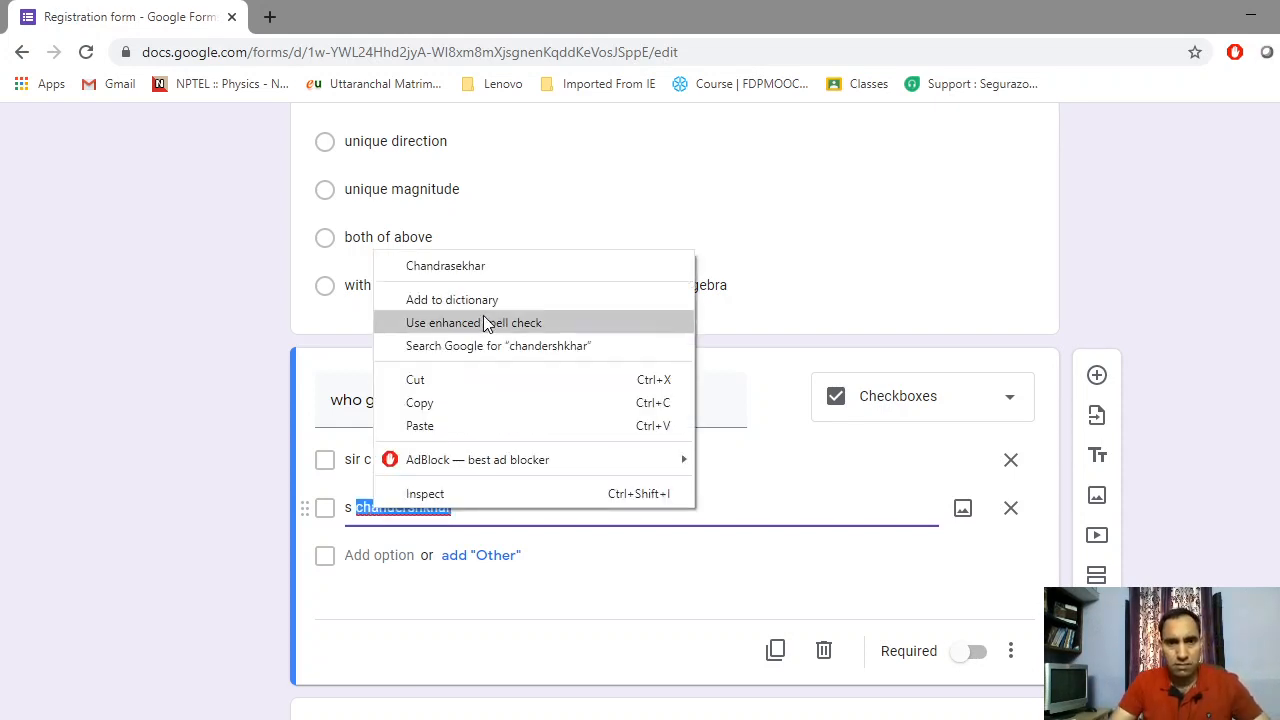
{"action": "left_click", "coordinate": [497, 266]}
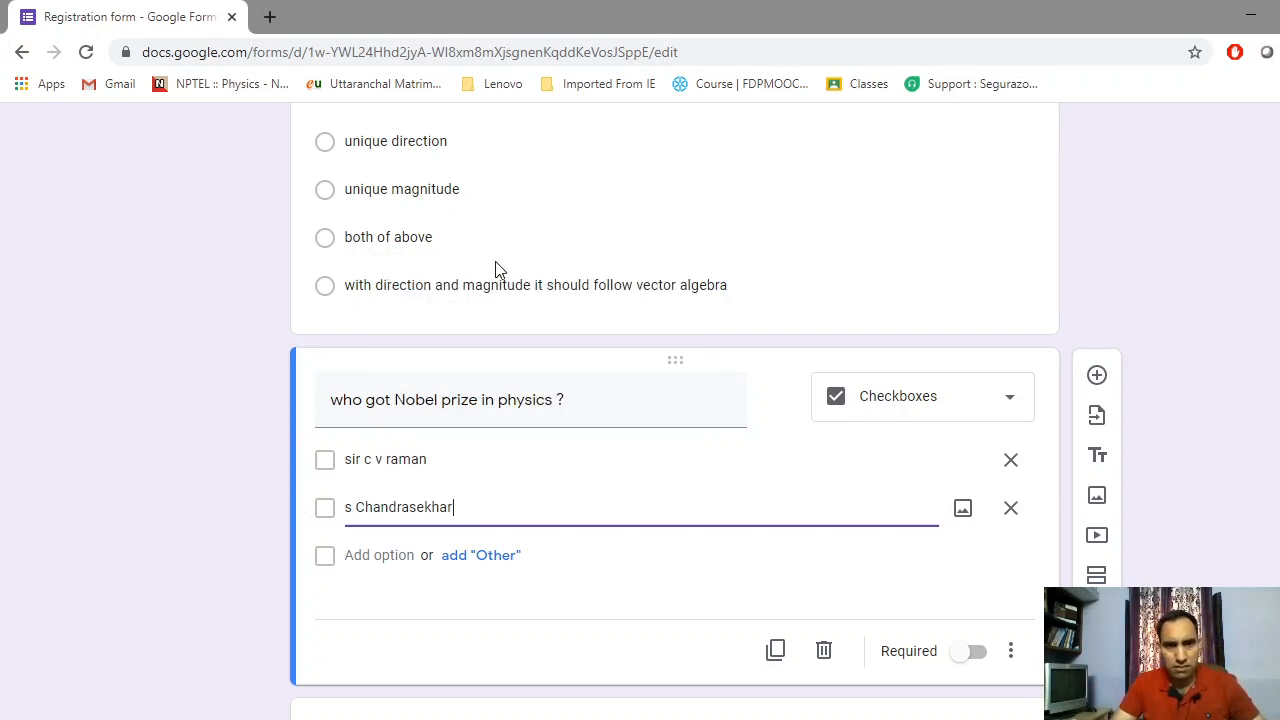
{"action": "double_click", "coordinate": [352, 505]}
{"action": "type", "text": "S"}
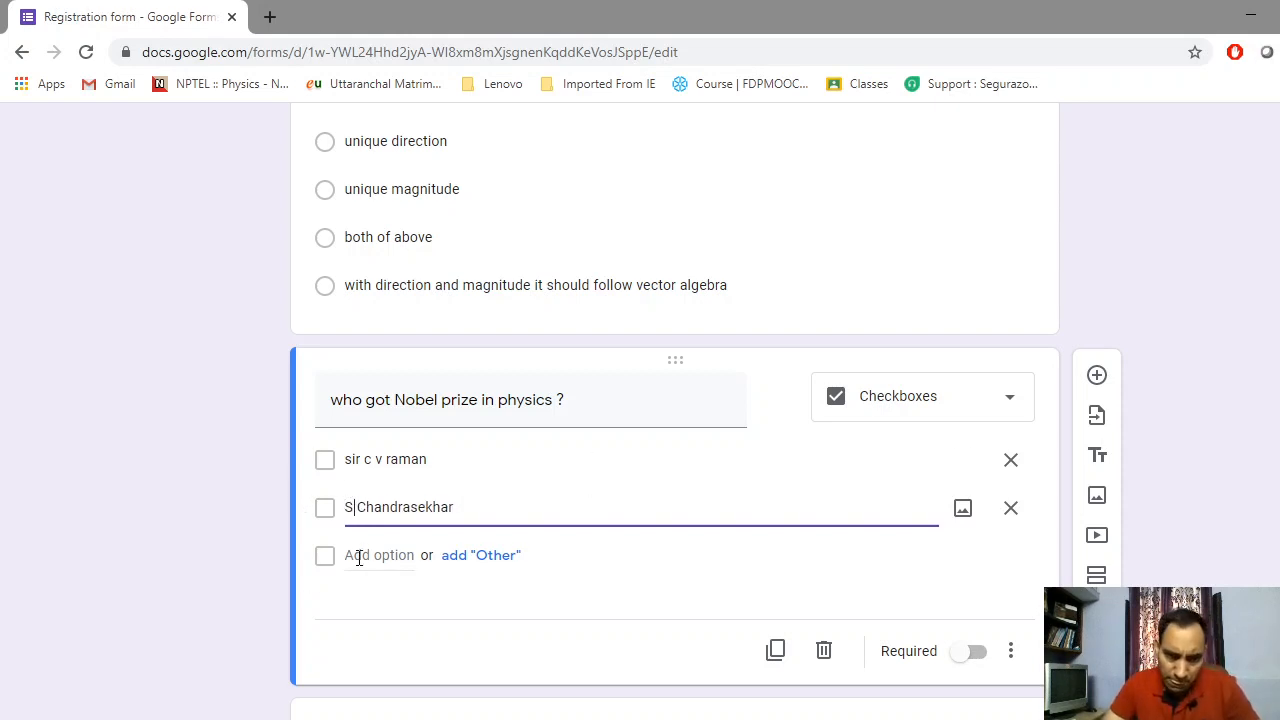
Add a third answer reading 'Dr hargovind khurana'
{"action": "left_click", "coordinate": [363, 555]}
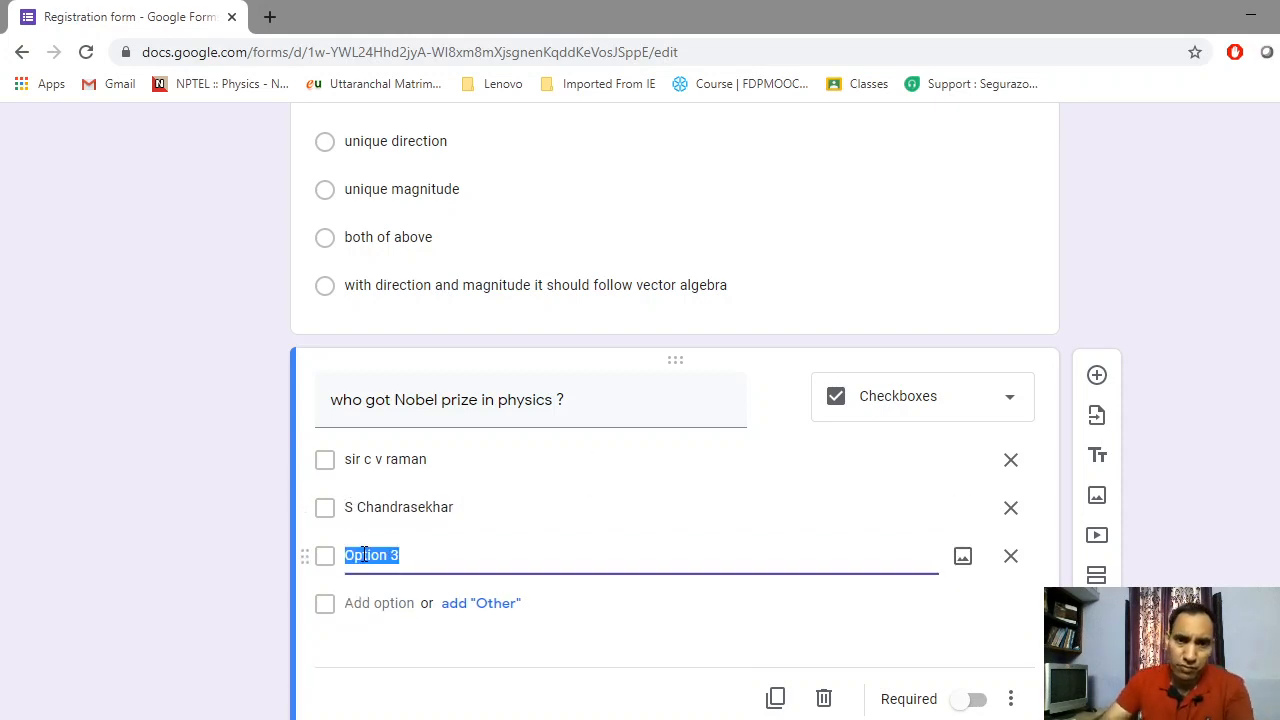
{"action": "type", "text": "bothe "}
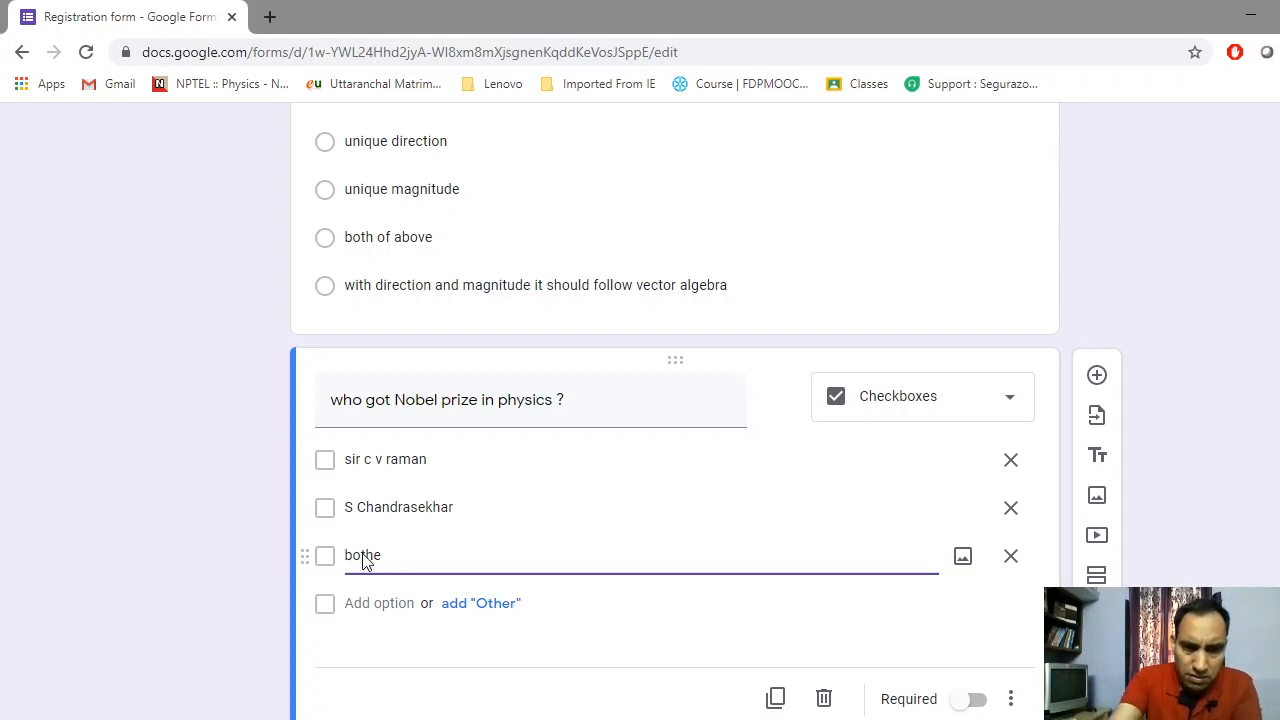
{"action": "key", "text": "BackSpace"}
{"action": "key", "text": "BackSpace"}
{"action": "type", "text": " o"}
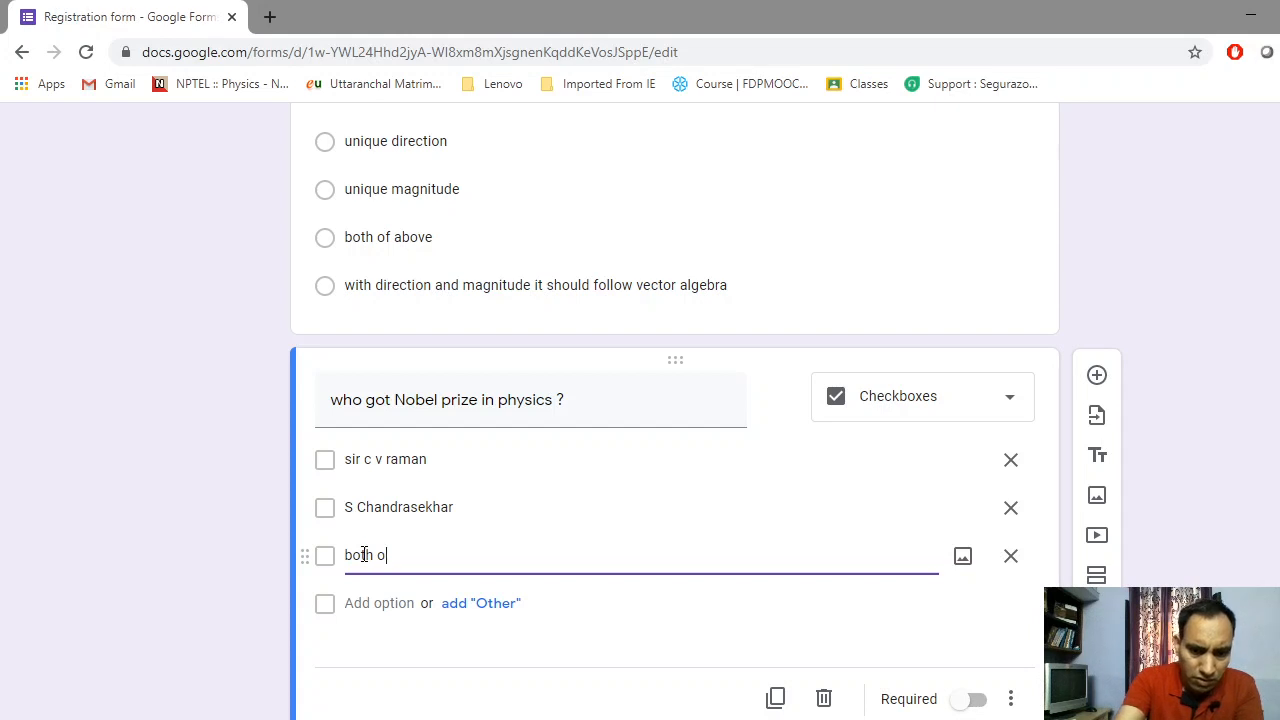
{"action": "type", "text": "f above"}
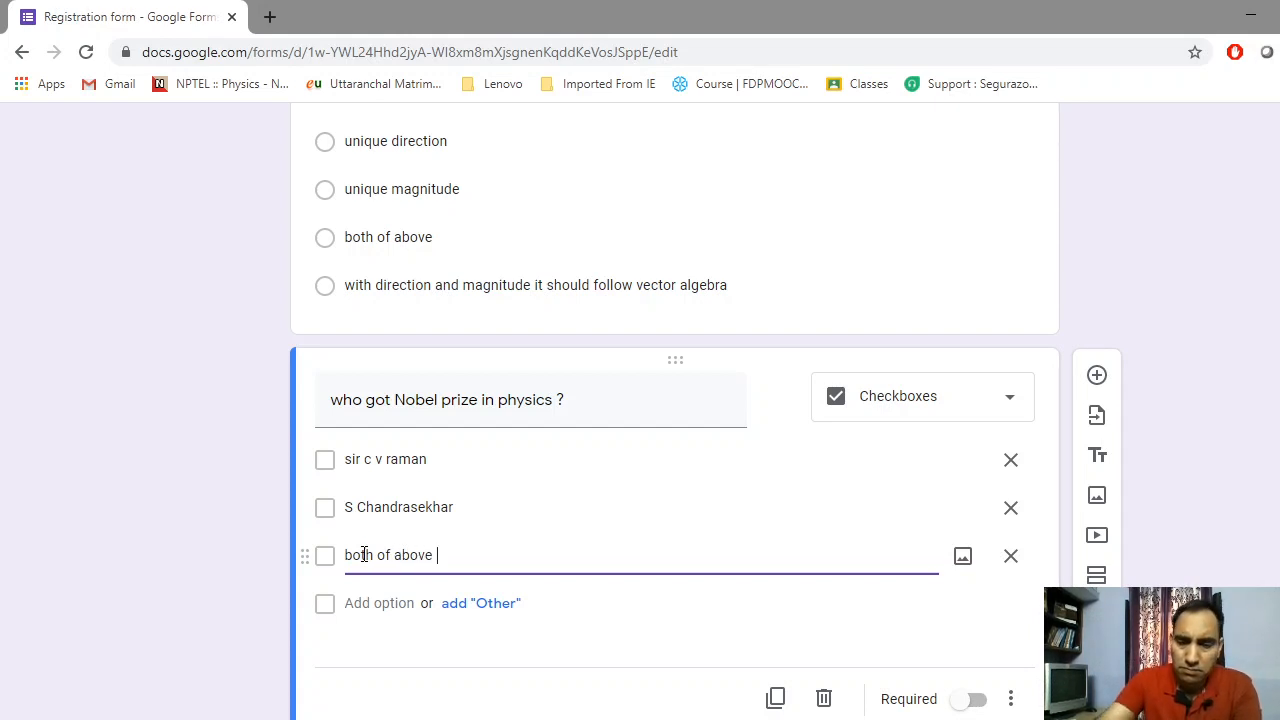
{"action": "key", "text": "BackSpace"}
{"action": "key", "text": "BackSpace"}
{"action": "key", "text": "BackSpace"}
{"action": "key", "text": "BackSpace"}
{"action": "key", "text": "BackSpace"}
{"action": "key", "text": "BackSpace"}
{"action": "key", "text": "BackSpace"}
{"action": "key", "text": "BackSpace"}
{"action": "key", "text": "BackSpace"}
{"action": "key", "text": "BackSpace"}
{"action": "key", "text": "BackSpace"}
{"action": "key", "text": "BackSpace"}
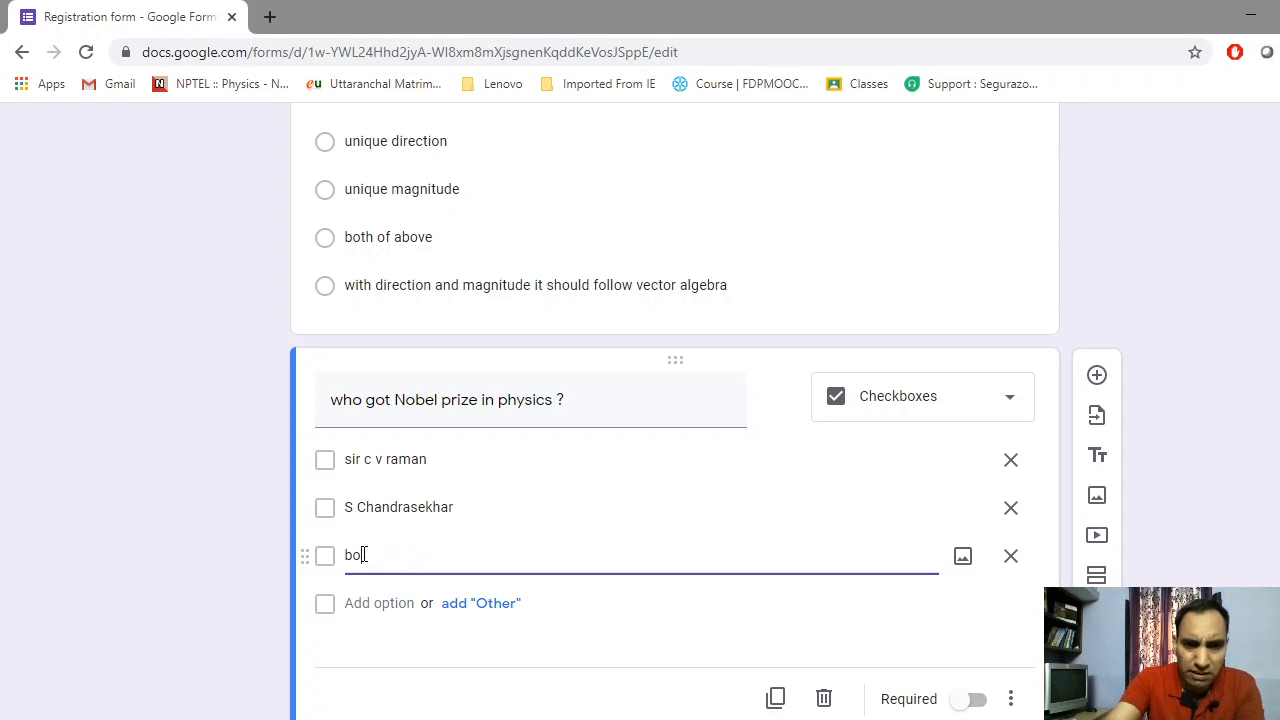
{"action": "key", "text": "BackSpace"}
{"action": "key", "text": "BackSpace"}
{"action": "type", "text": "dr"}
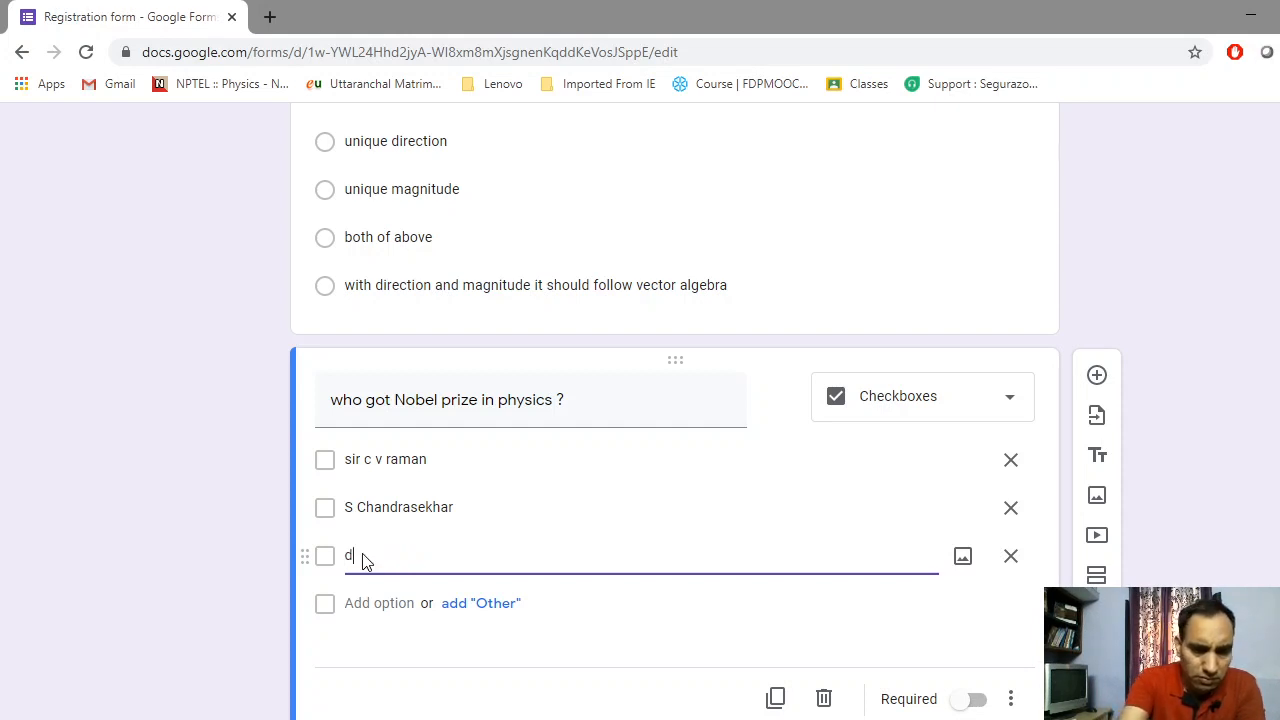
{"action": "key", "text": "BackSpace"}
{"action": "key", "text": "BackSpace"}
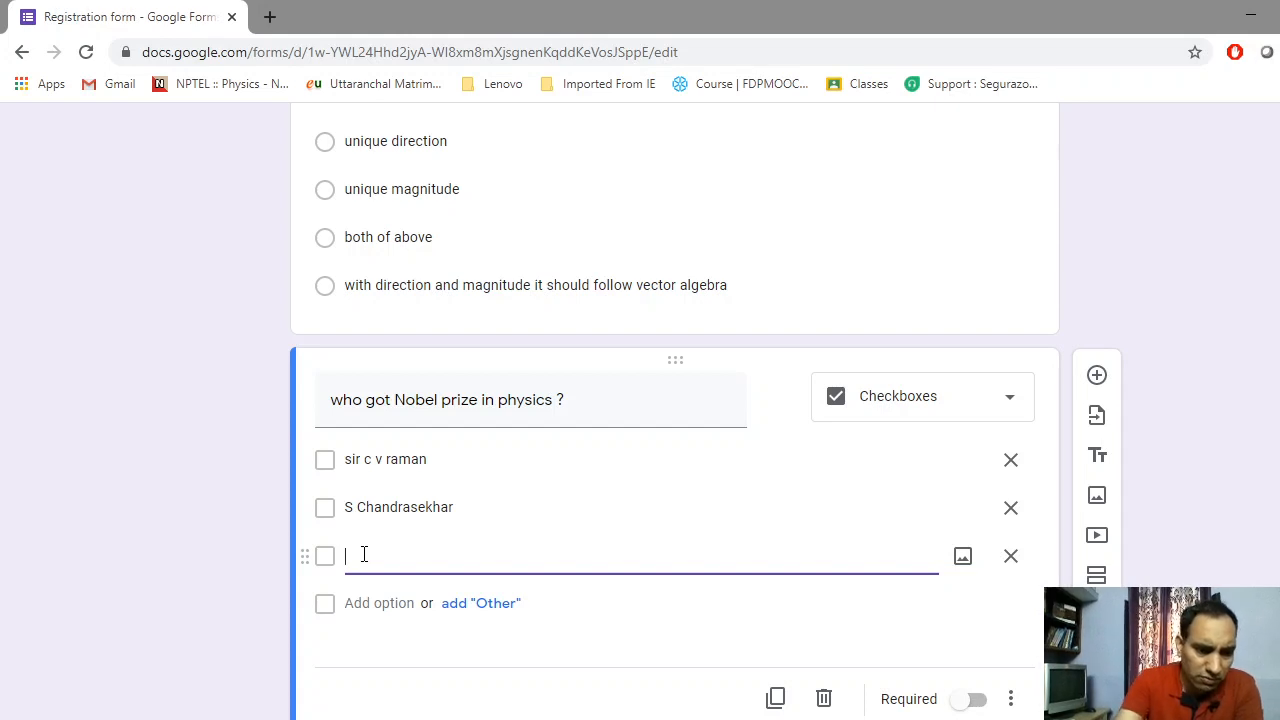
{"action": "type", "text": "DR"}
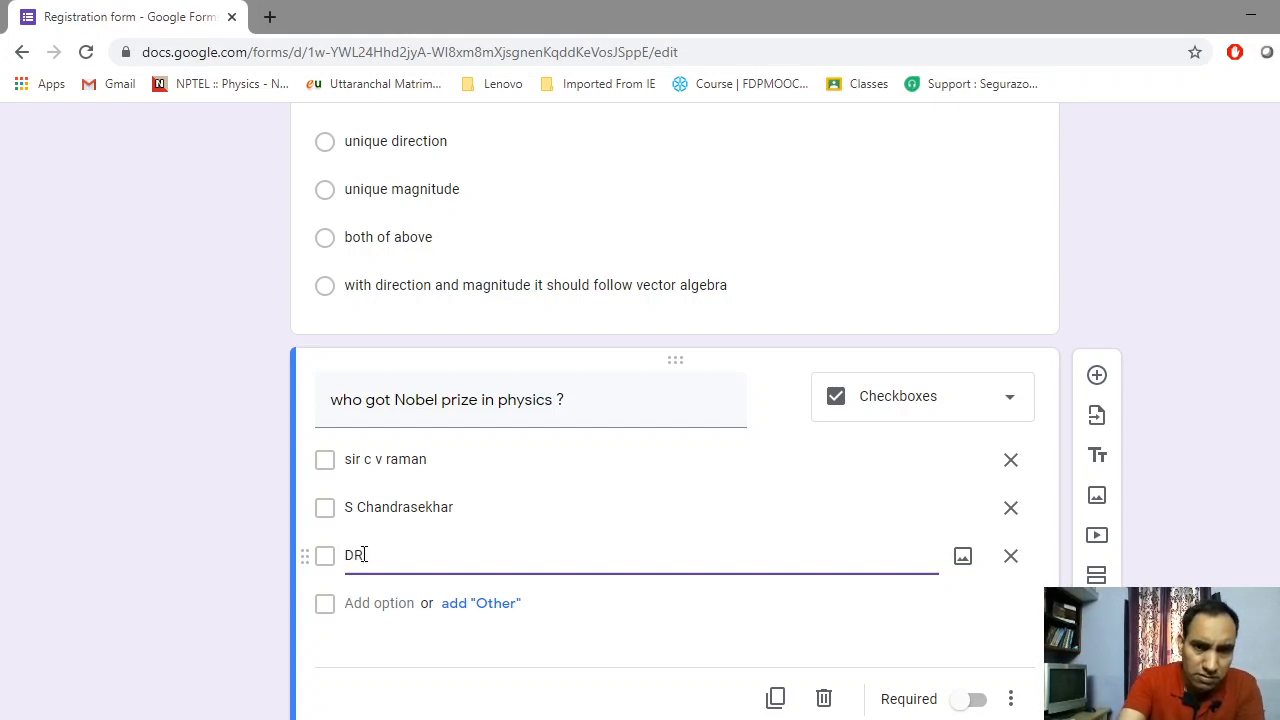
{"action": "key", "text": "BackSpace"}
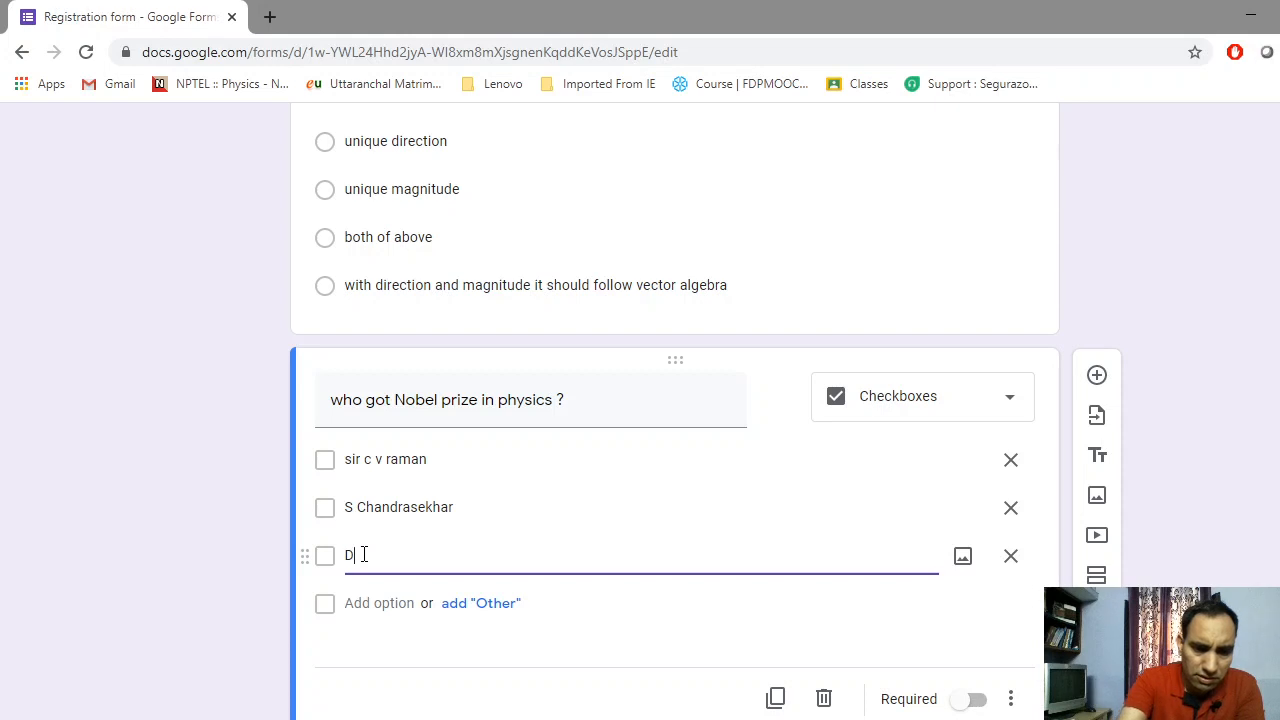
{"action": "type", "text": "r"}
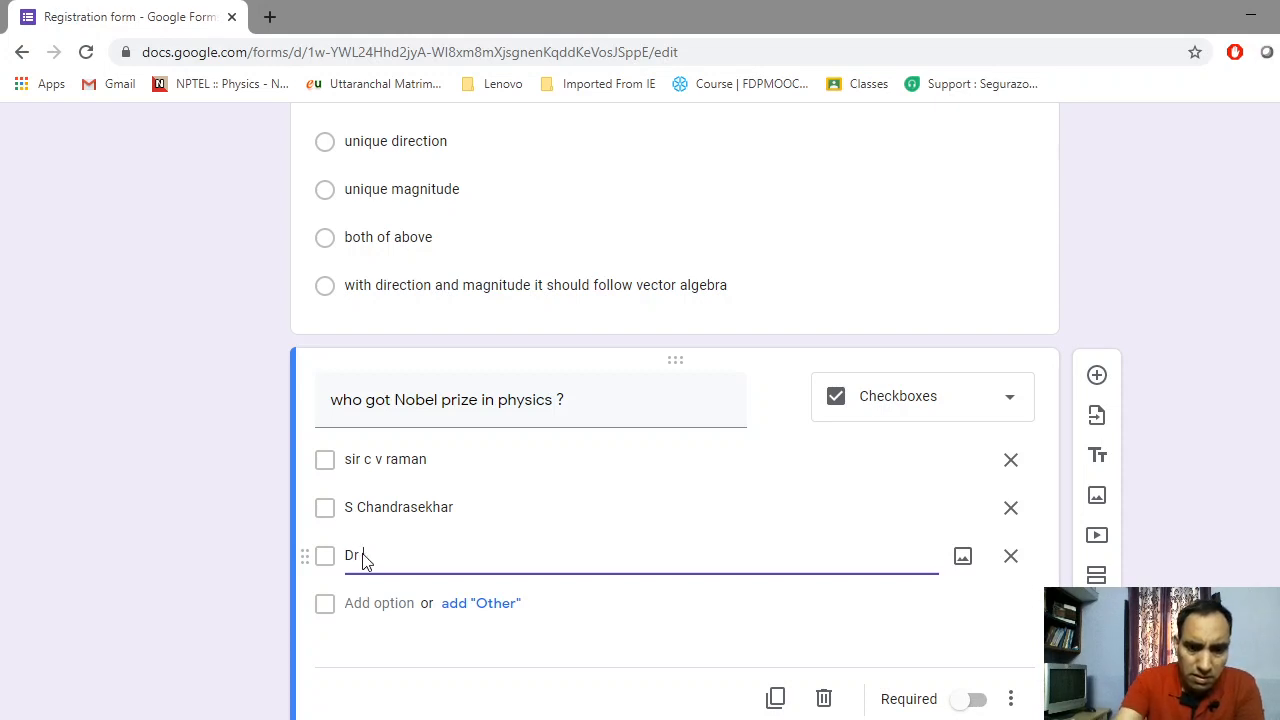
{"action": "type", "text": " Harg"}
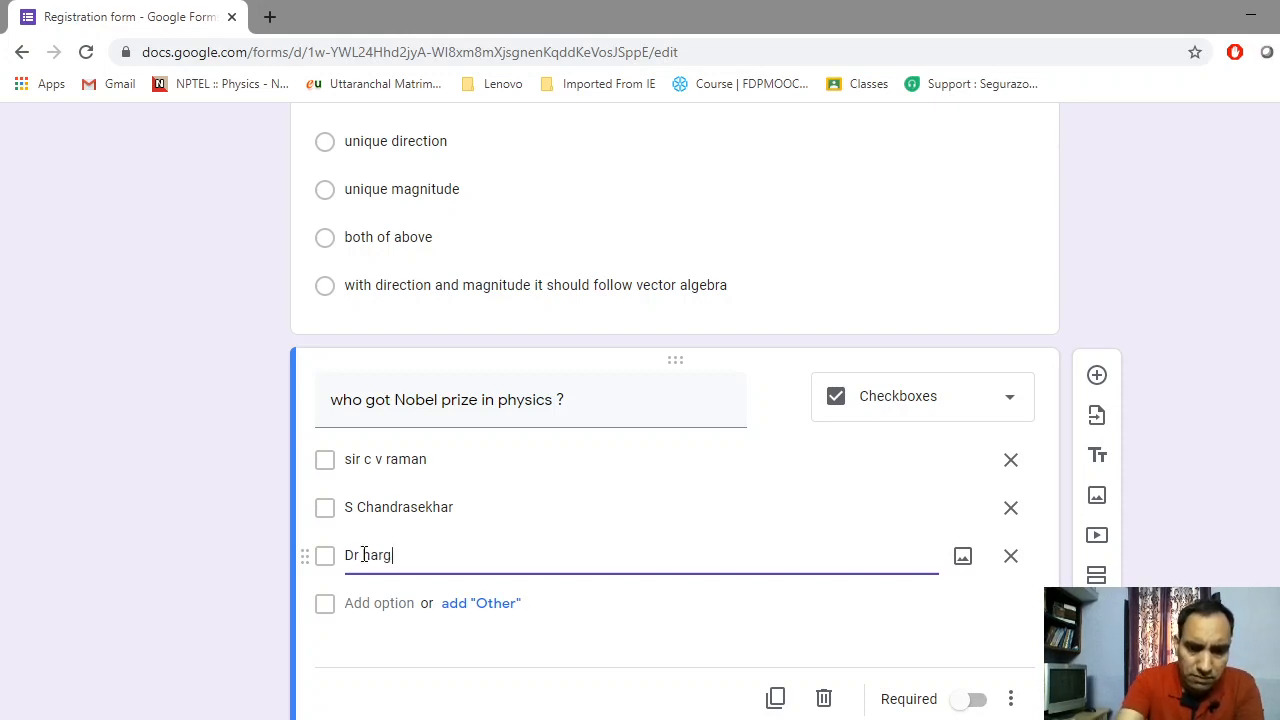
{"action": "type", "text": "ovind "}
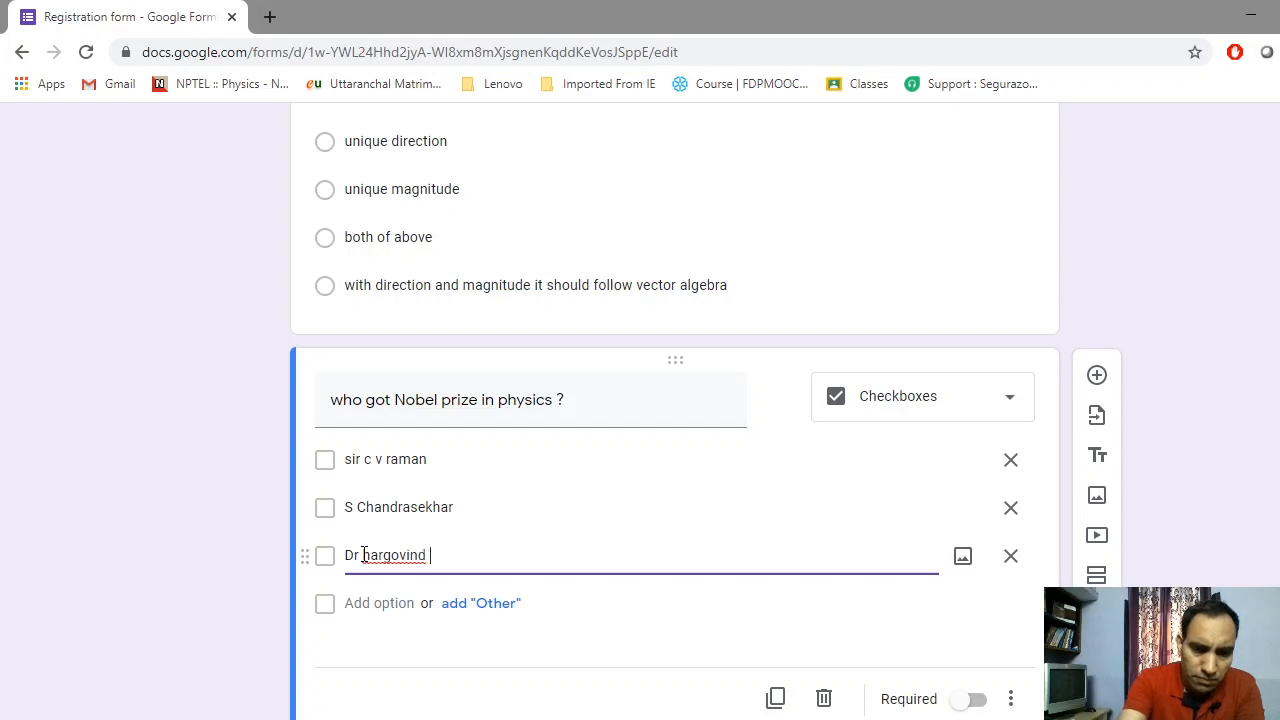
{"action": "type", "text": "khurana"}
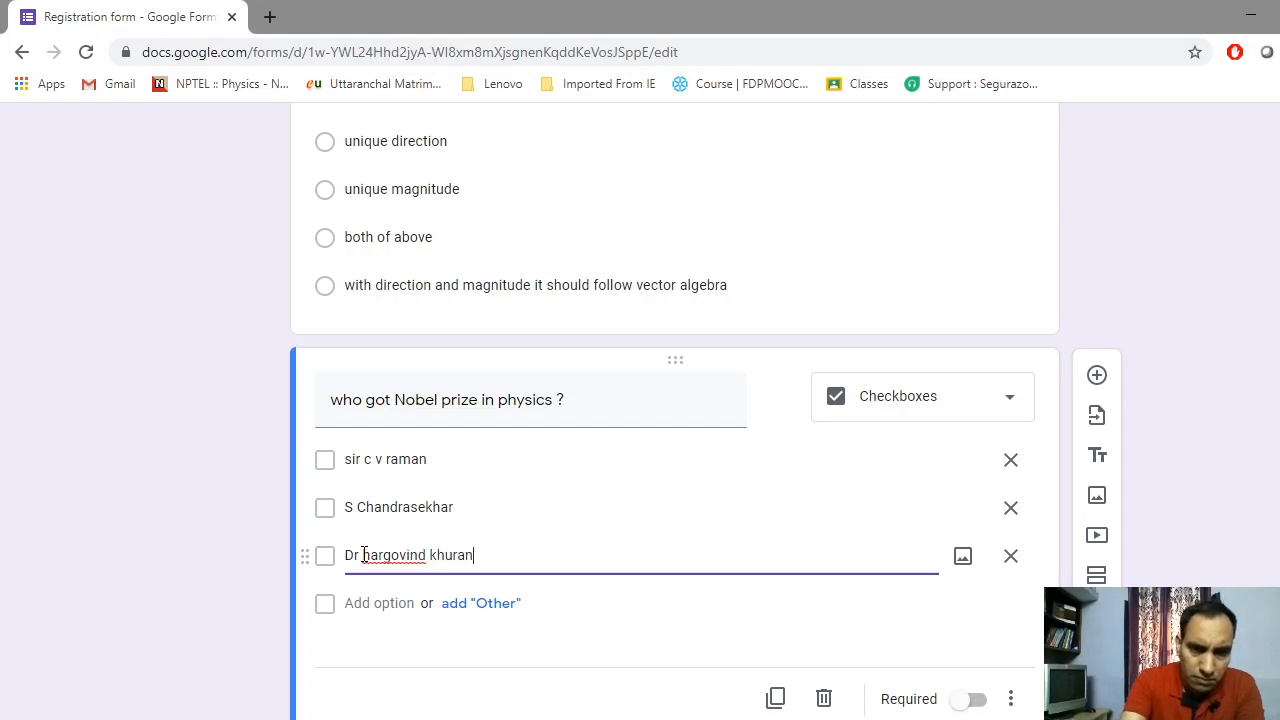
Capitalise 'Hargovind' and add a fourth answer 'none of above'
{"action": "left_click", "coordinate": [389, 603]}
{"action": "left_click", "coordinate": [372, 556]}
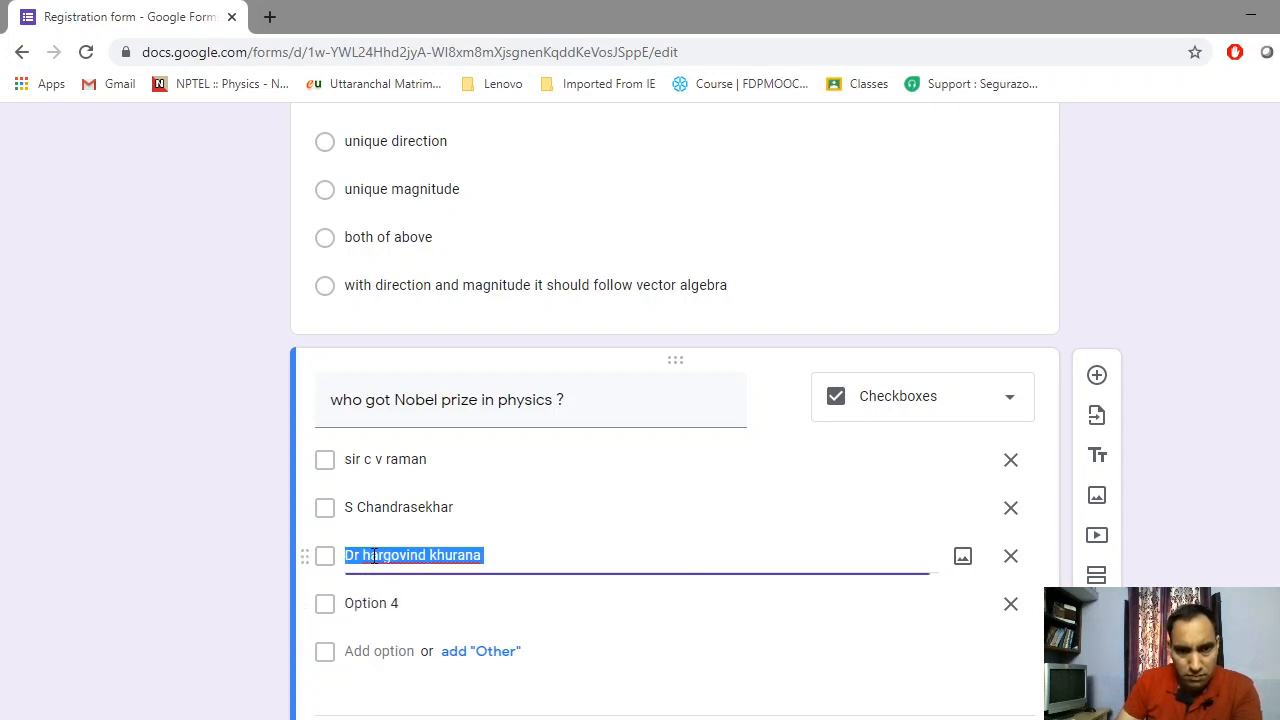
{"action": "left_click", "coordinate": [372, 556]}
{"action": "key", "text": "BackSpace"}
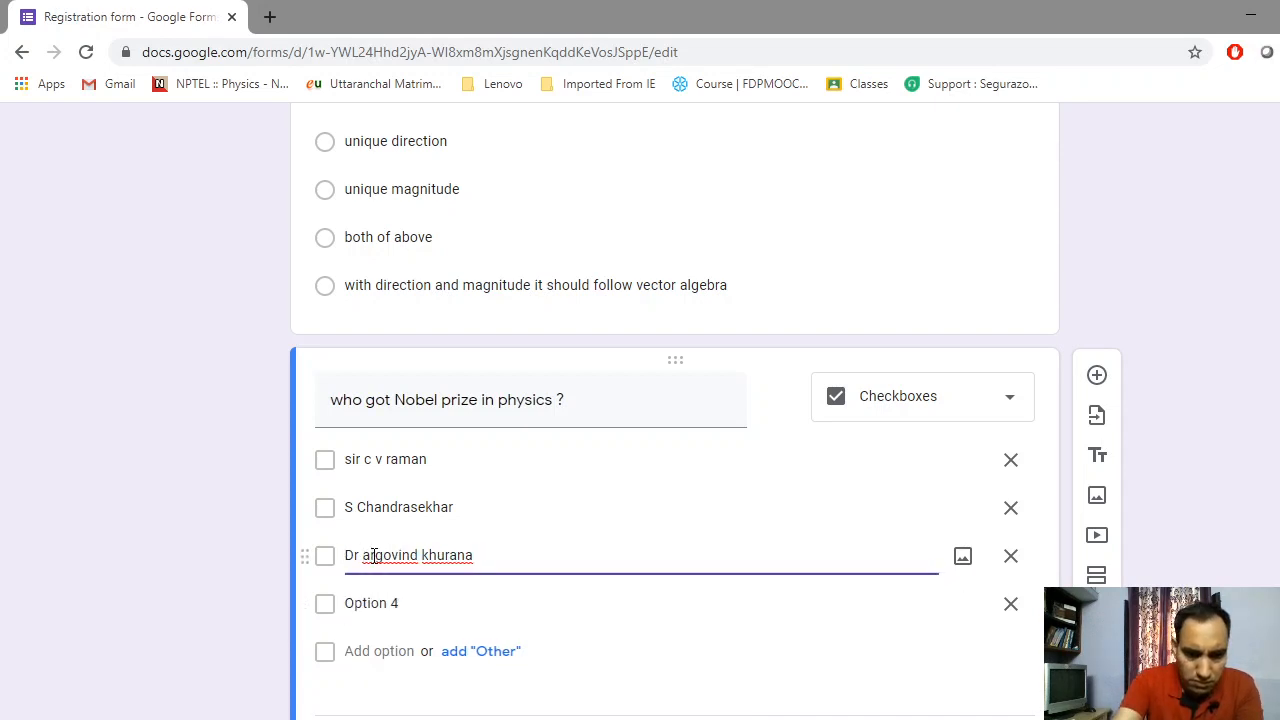
{"action": "type", "text": "H"}
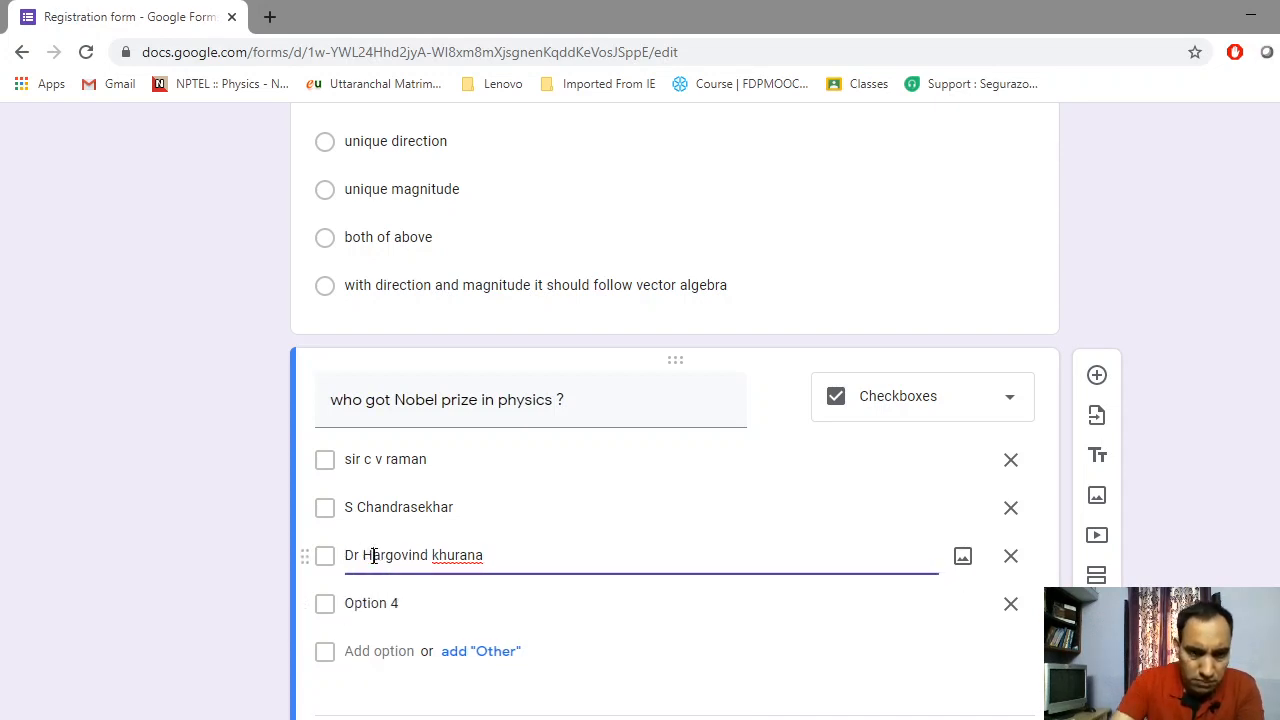
{"action": "left_click", "coordinate": [379, 606]}
{"action": "type", "text": "none"}
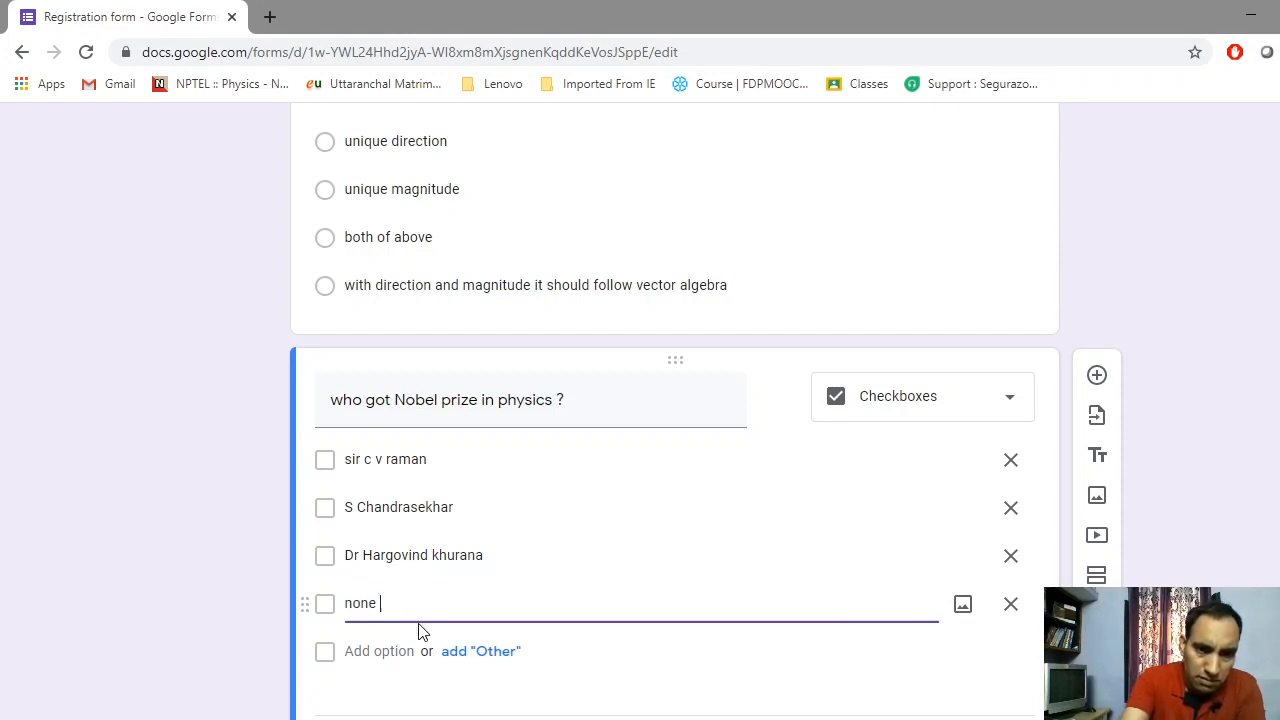
{"action": "type", "text": " of a"}
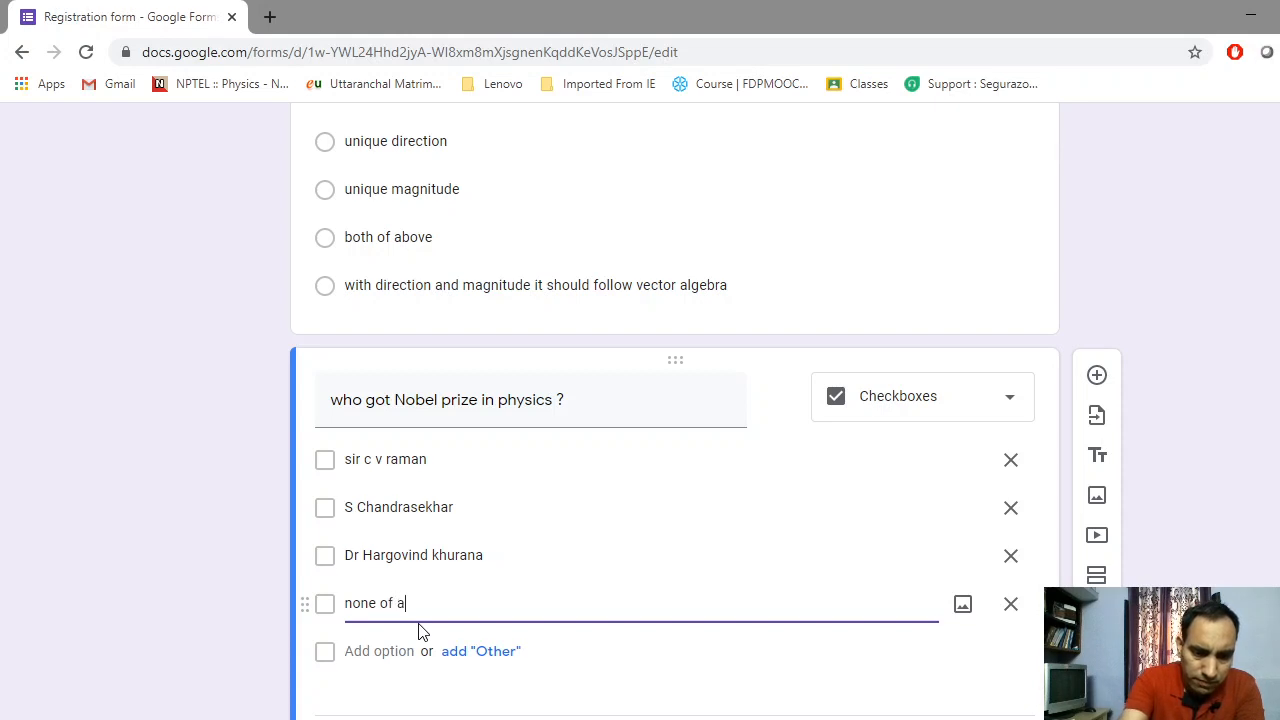
{"action": "type", "text": "bove"}
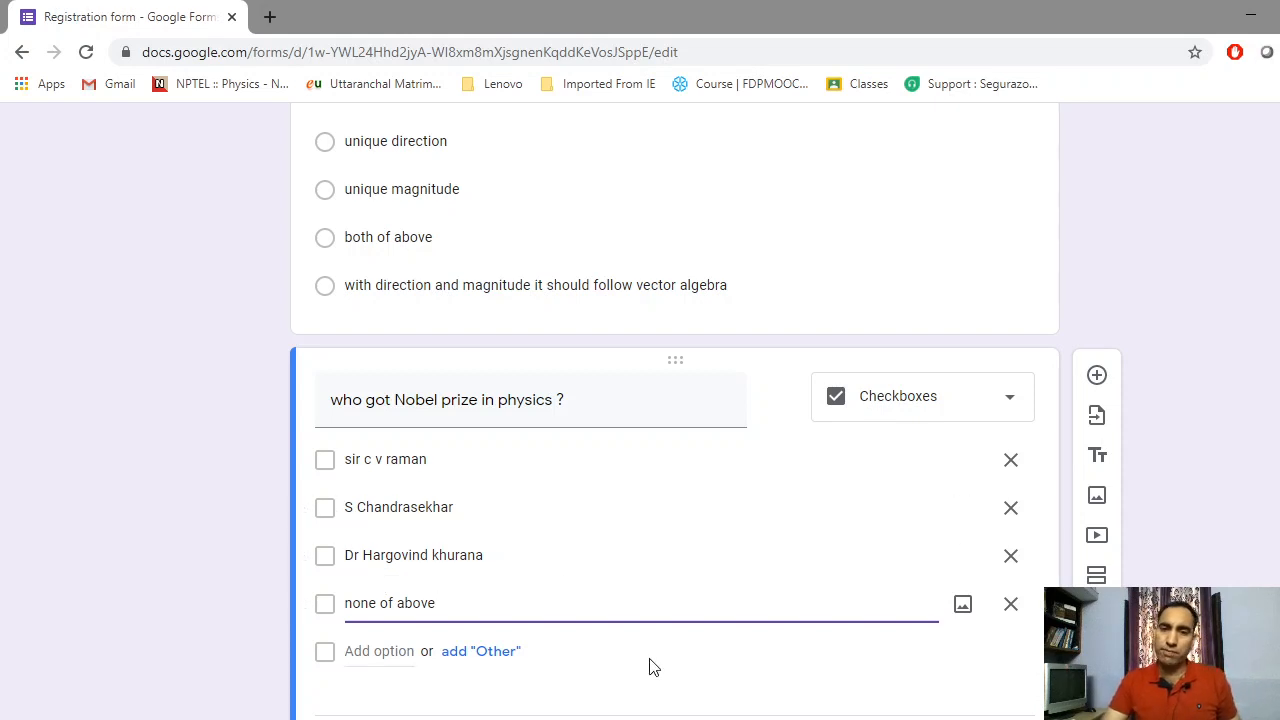
{"action": "left_click", "coordinate": [736, 664]}
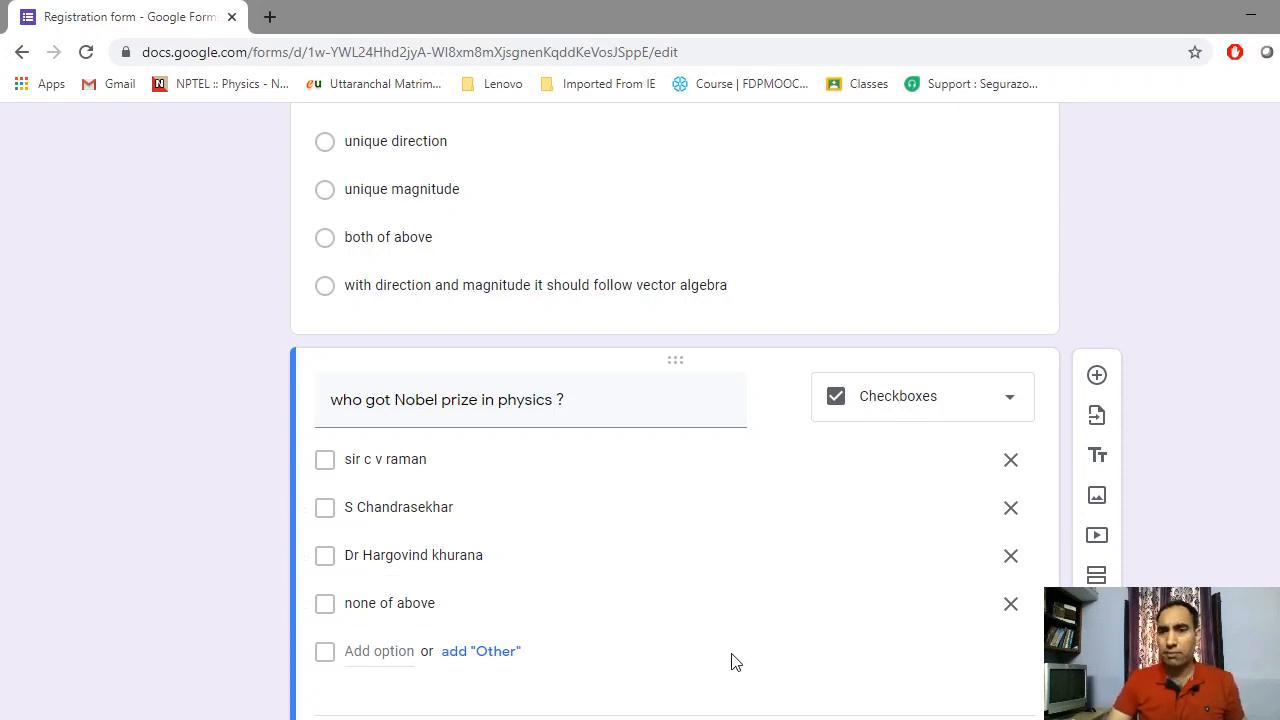
Make the Nobel question required and add a new question after it
{"action": "scroll", "coordinate": [736, 664], "scroll_direction": "down", "scroll_amount": 1}
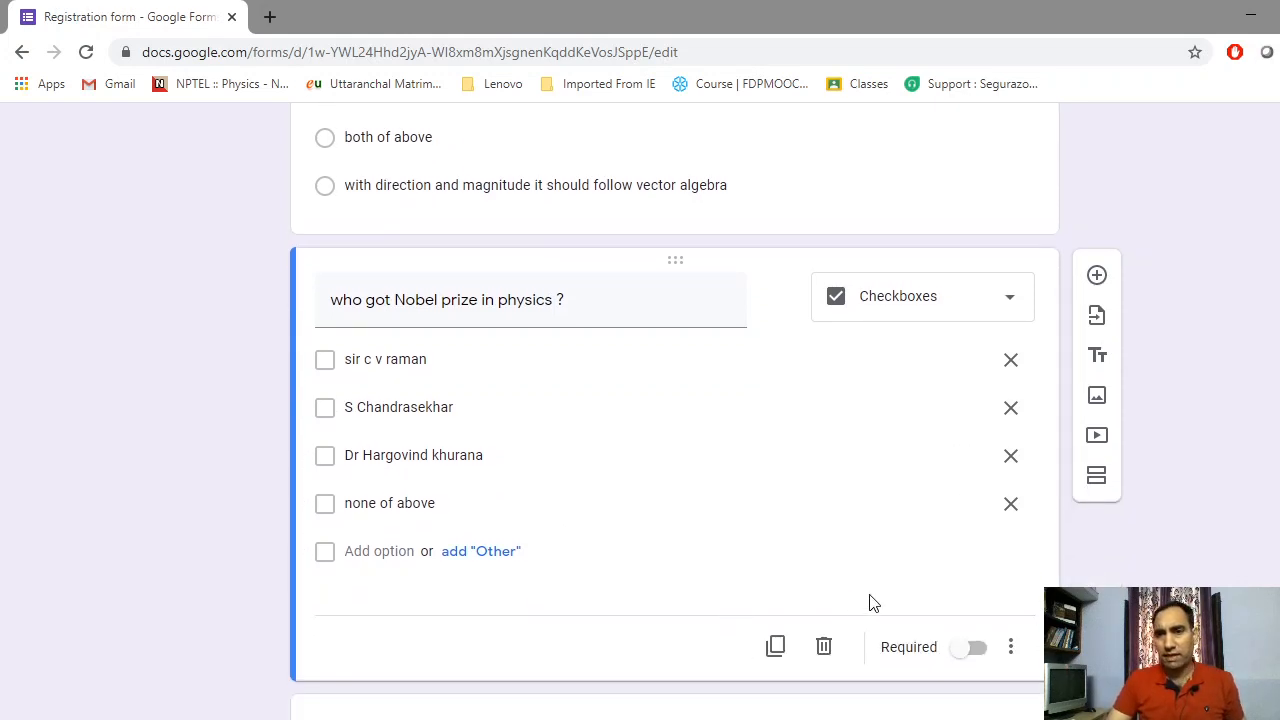
{"action": "left_click", "coordinate": [978, 650]}
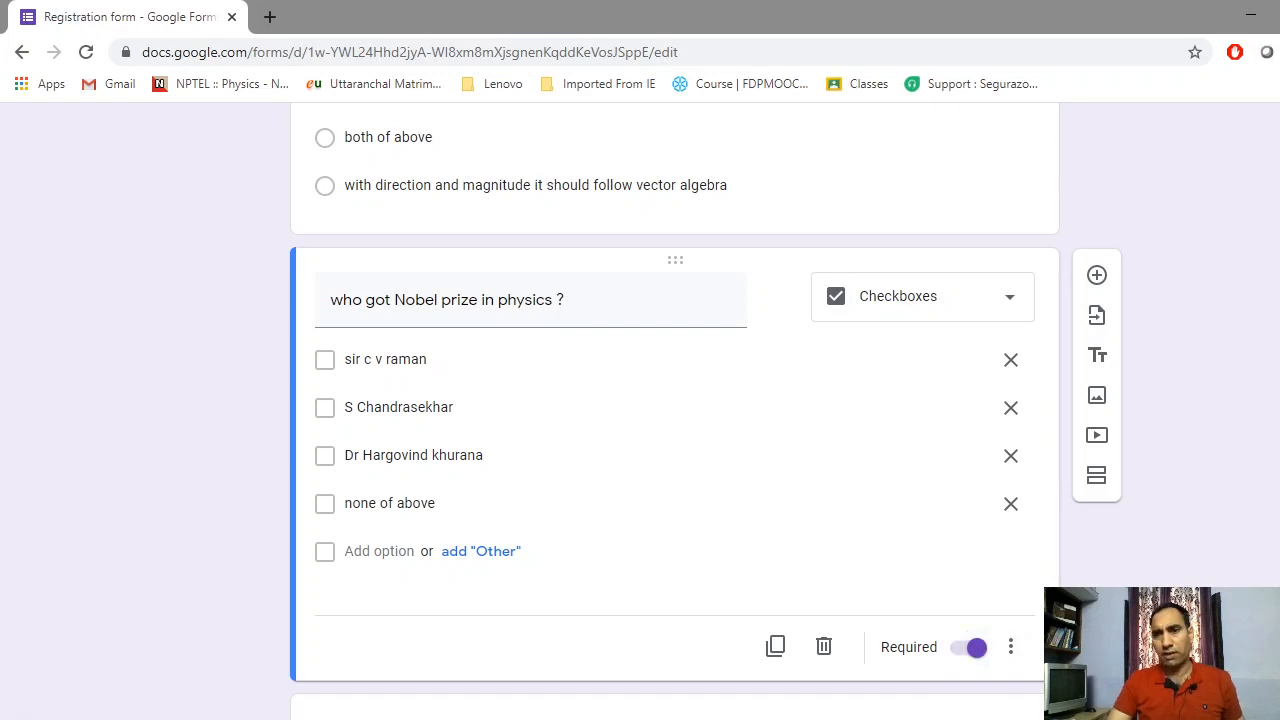
{"action": "left_click", "coordinate": [1097, 276]}
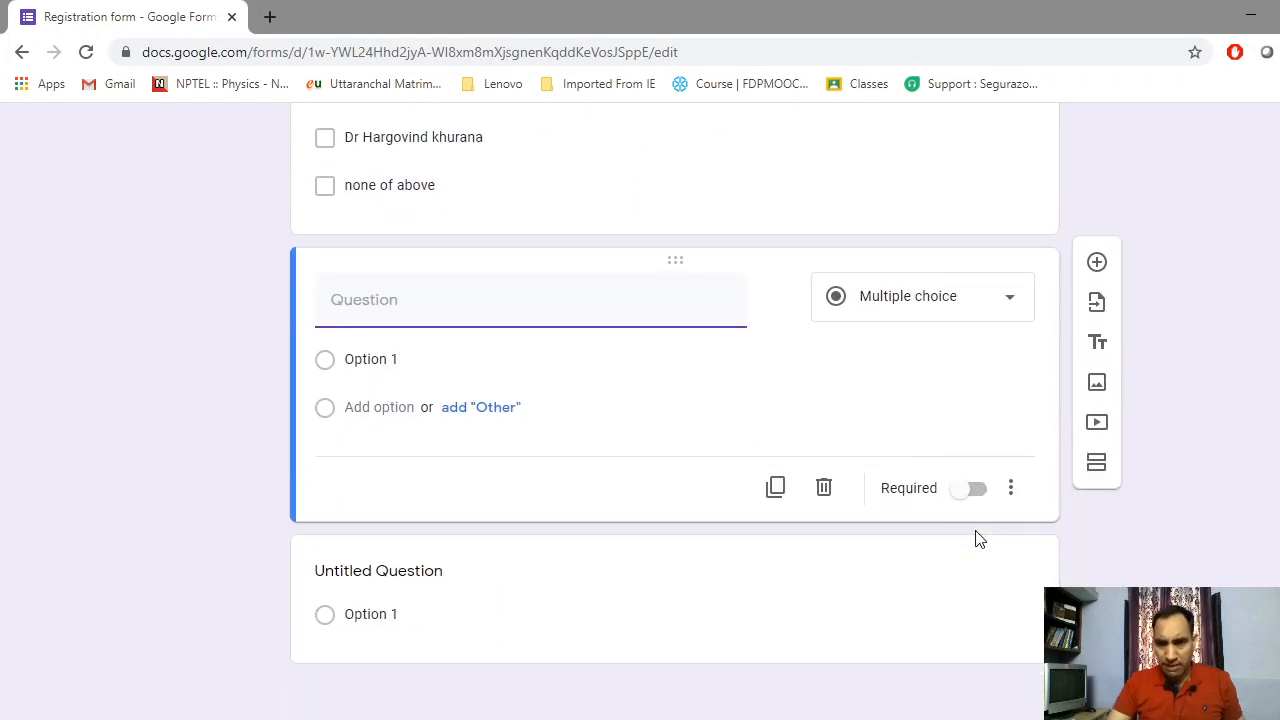
{"action": "left_click", "coordinate": [826, 489]}
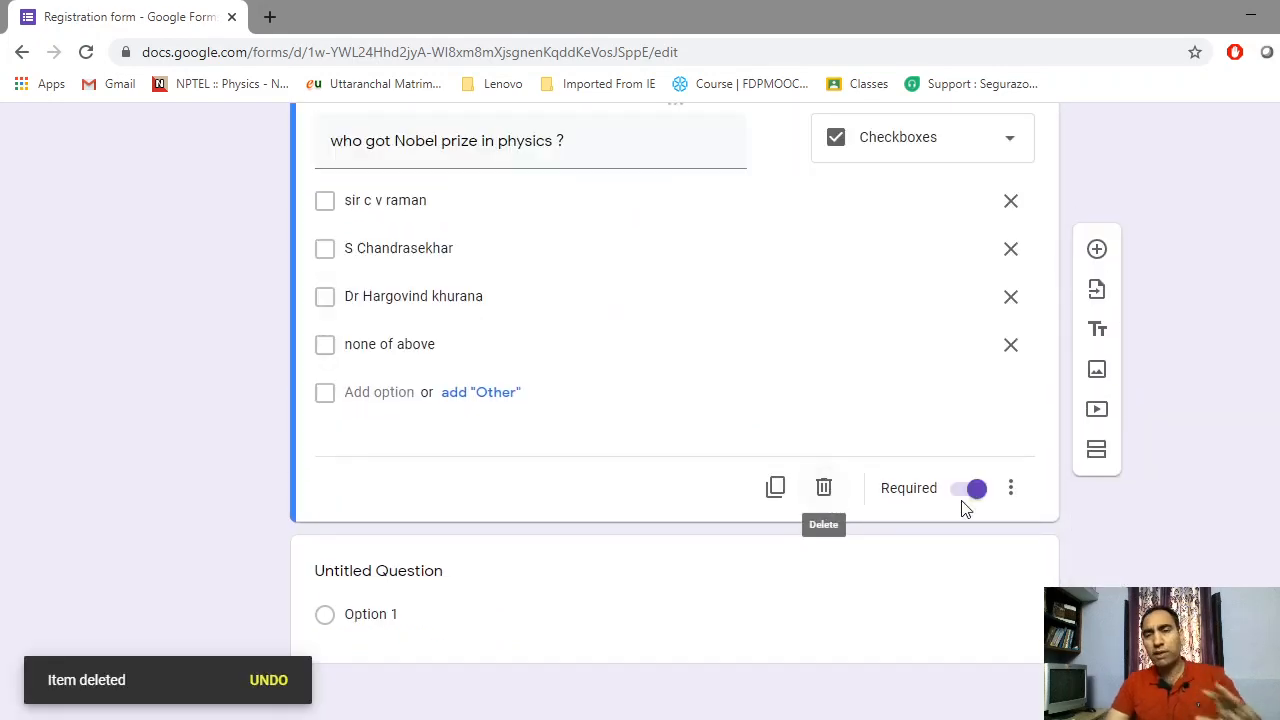
{"action": "scroll", "coordinate": [731, 334], "scroll_direction": "up", "scroll_amount": 15}
{"action": "scroll", "coordinate": [617, 276], "scroll_direction": "up", "scroll_amount": 1}
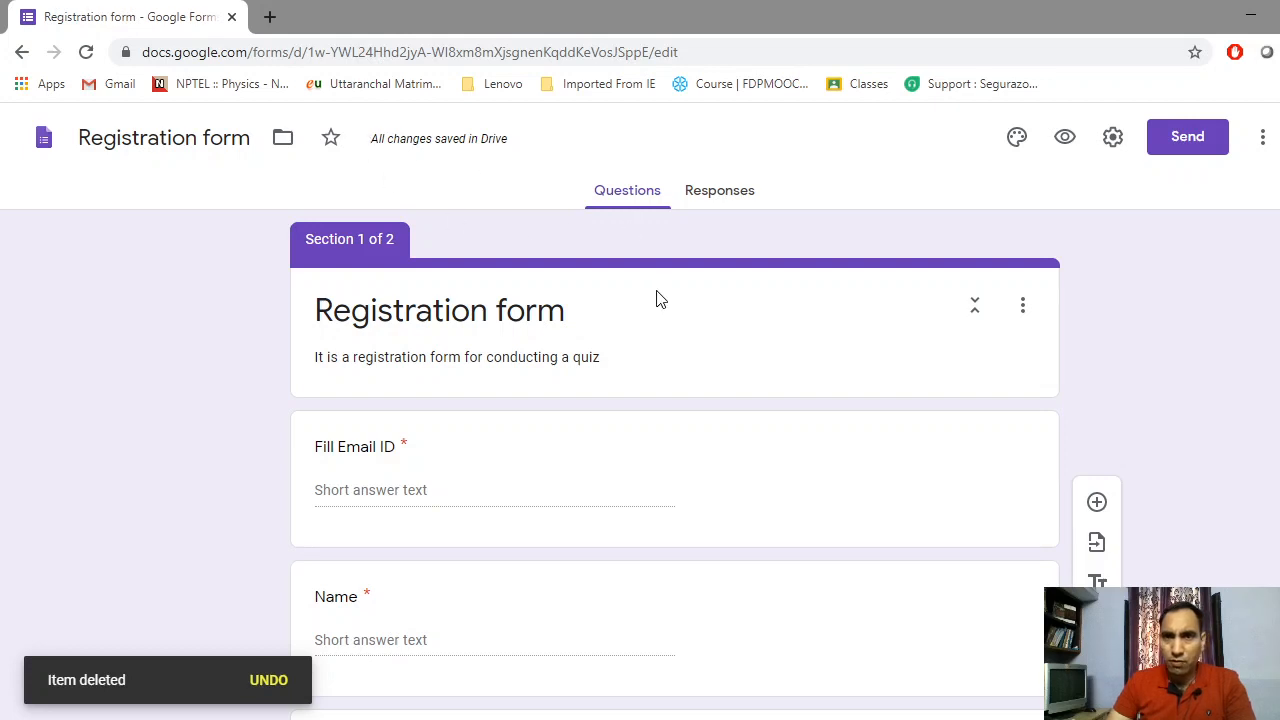
Create a 'google form quiz 1' folder in My Drive and move the Registration form into it
{"action": "left_click", "coordinate": [284, 146]}
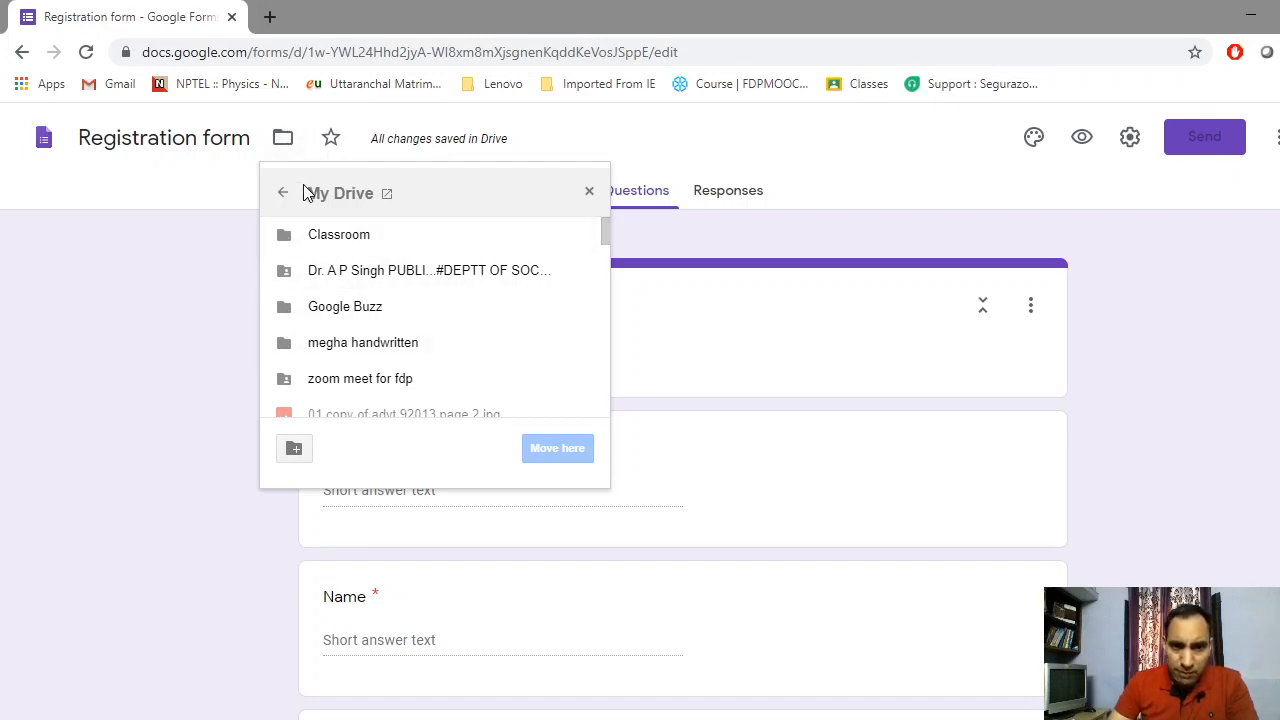
{"action": "left_click", "coordinate": [295, 449]}
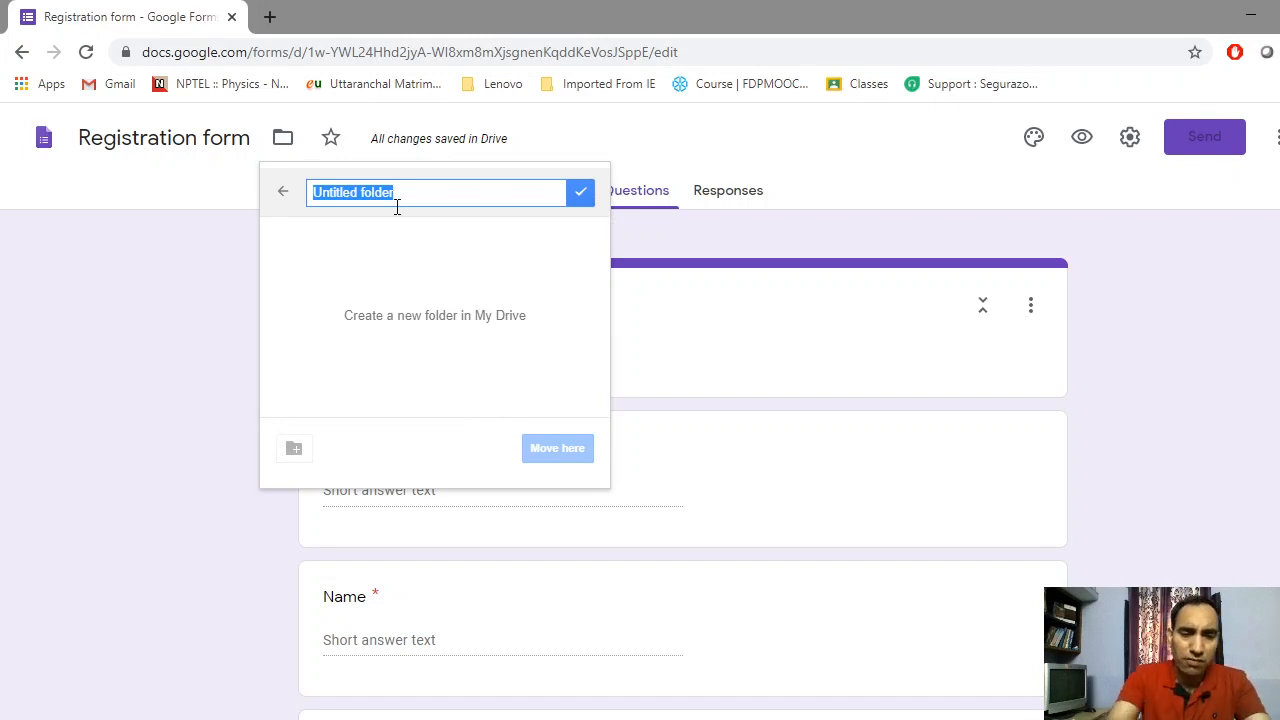
{"action": "type", "text": "google form quiz 1"}
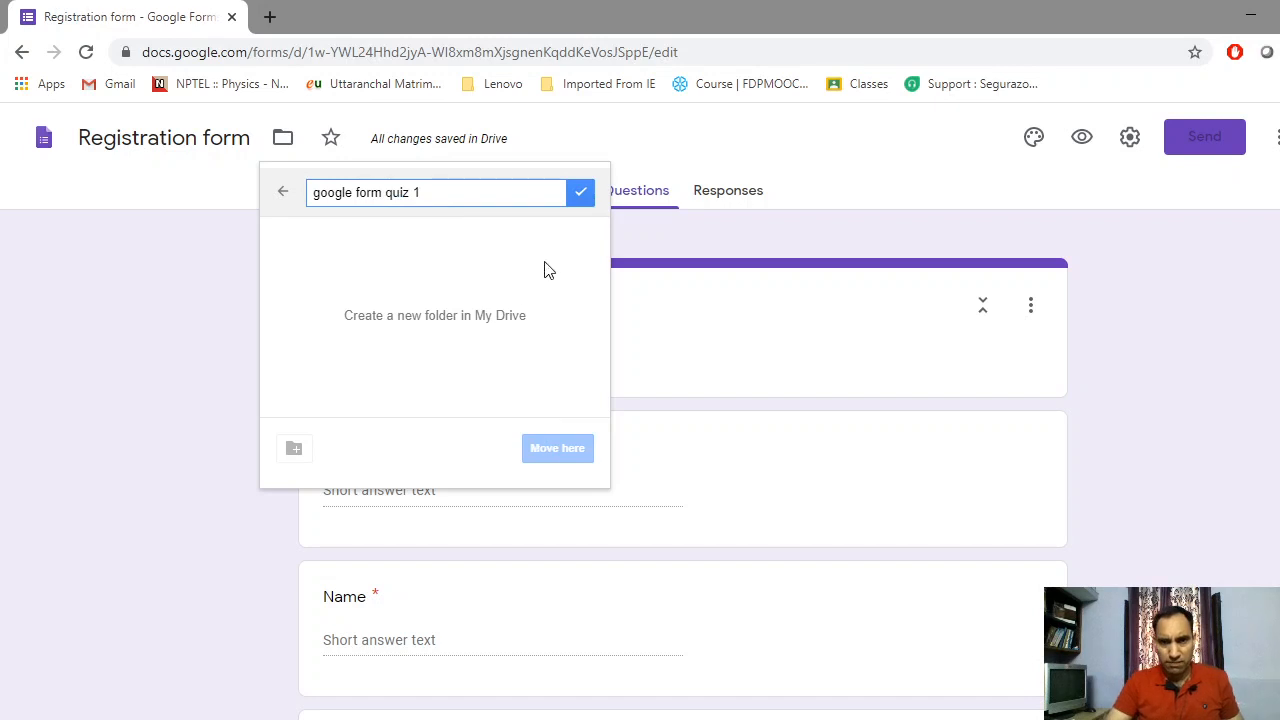
{"action": "left_click", "coordinate": [580, 193]}
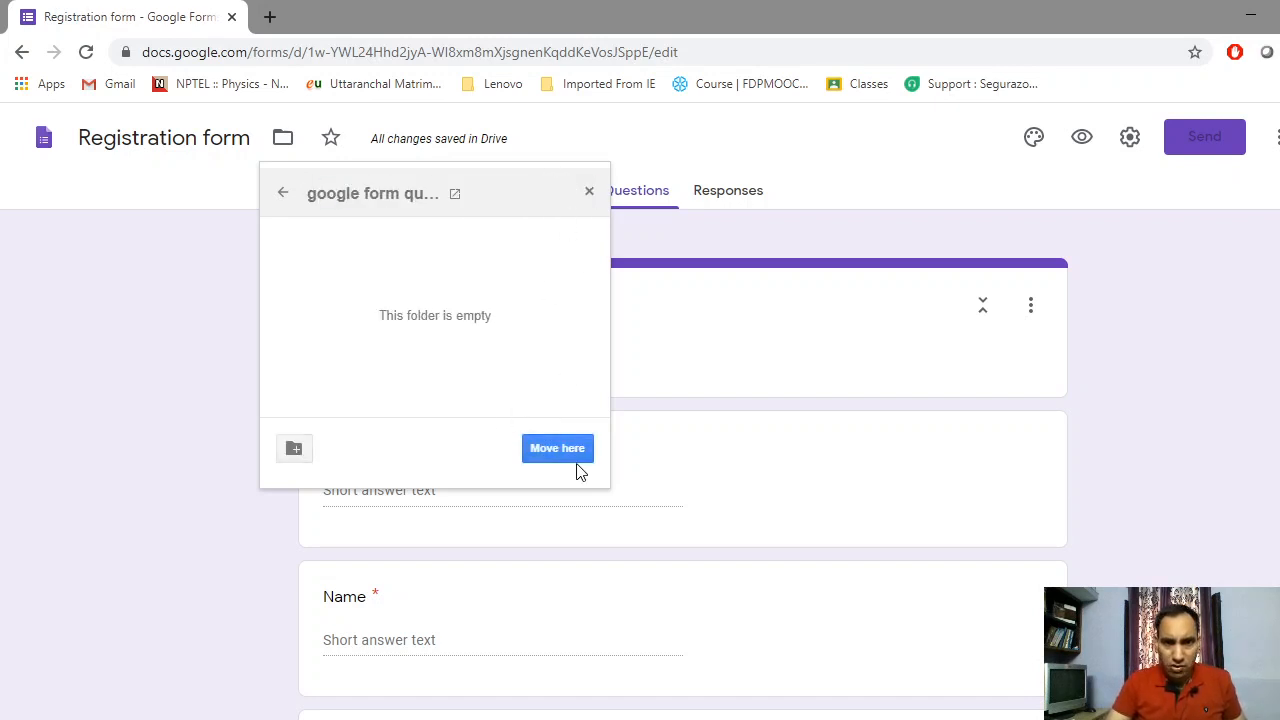
{"action": "left_click", "coordinate": [570, 457]}
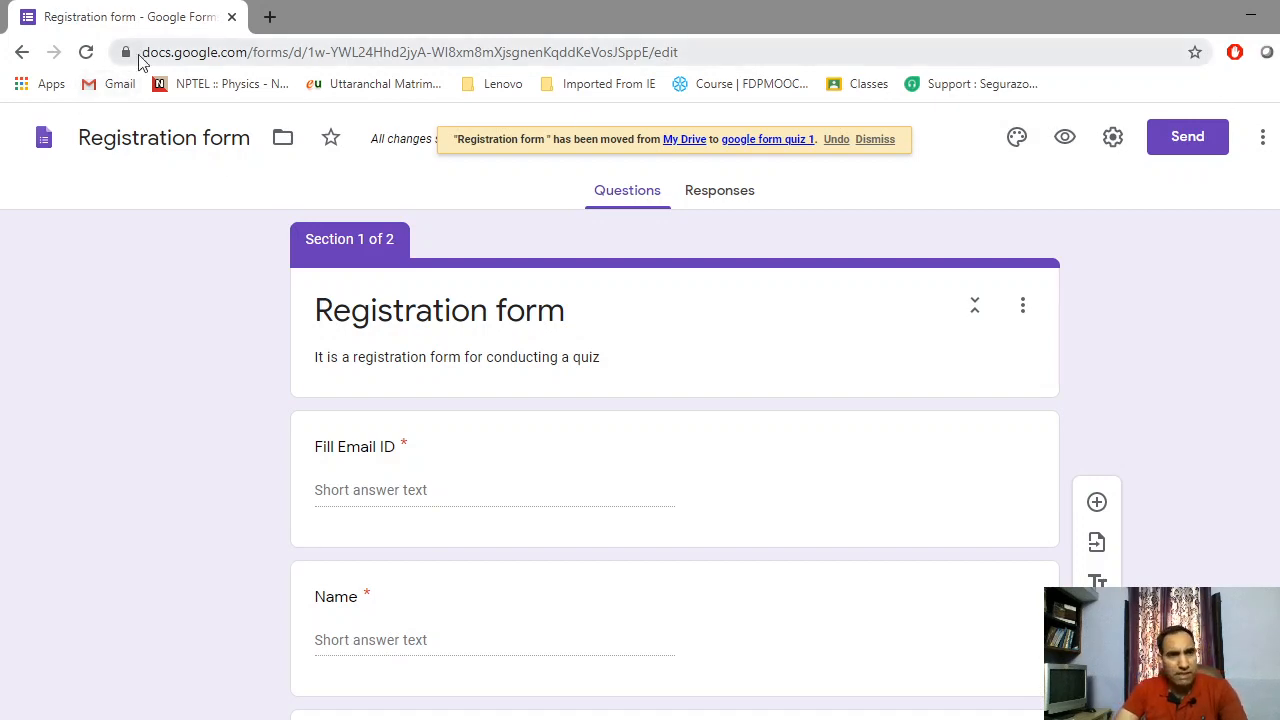
From the Gmail inbox, launch Google Drive in a new tab via the Google apps grid
{"action": "left_click", "coordinate": [119, 86]}
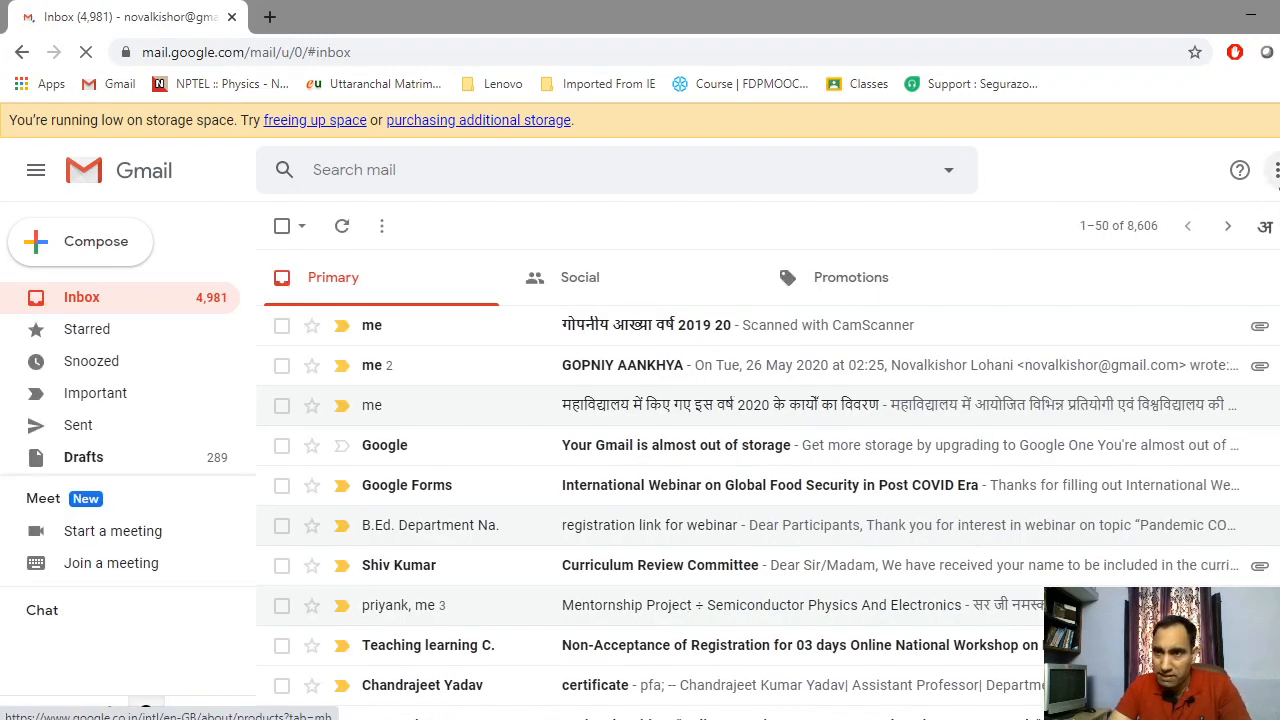
{"action": "left_click", "coordinate": [1277, 170]}
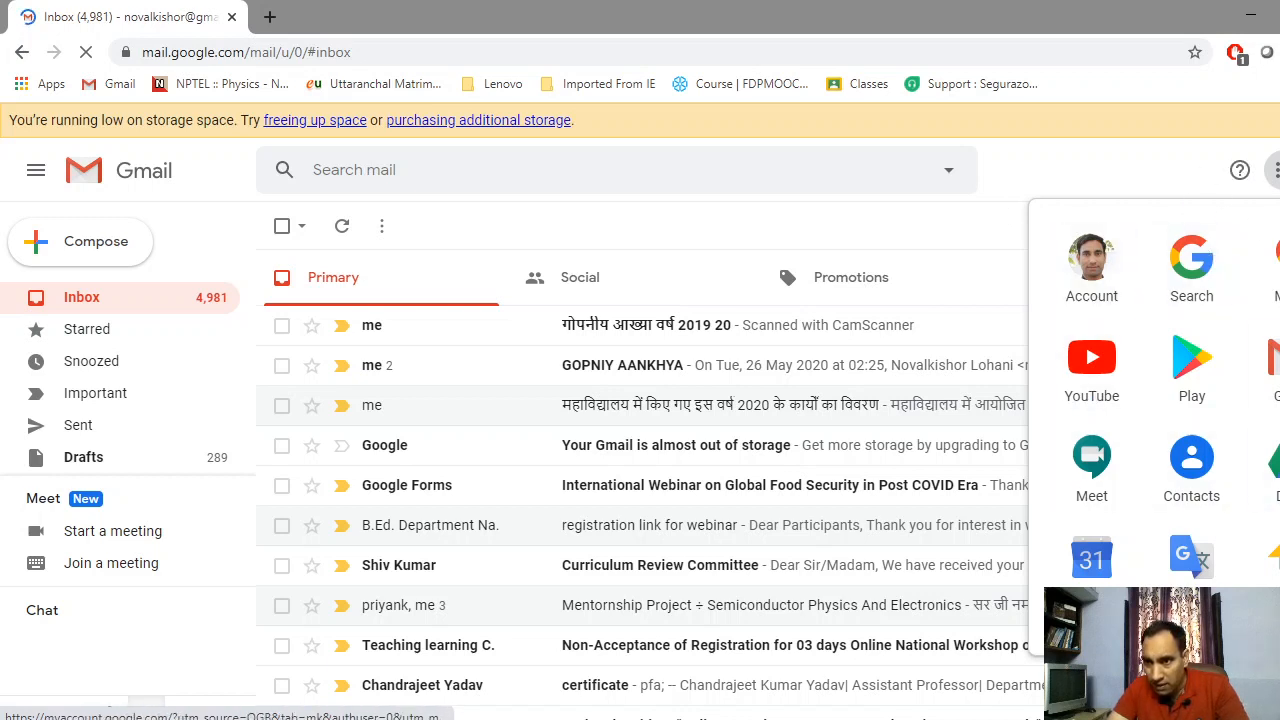
{"action": "scroll", "coordinate": [1155, 400], "scroll_direction": "down", "scroll_amount": 3}
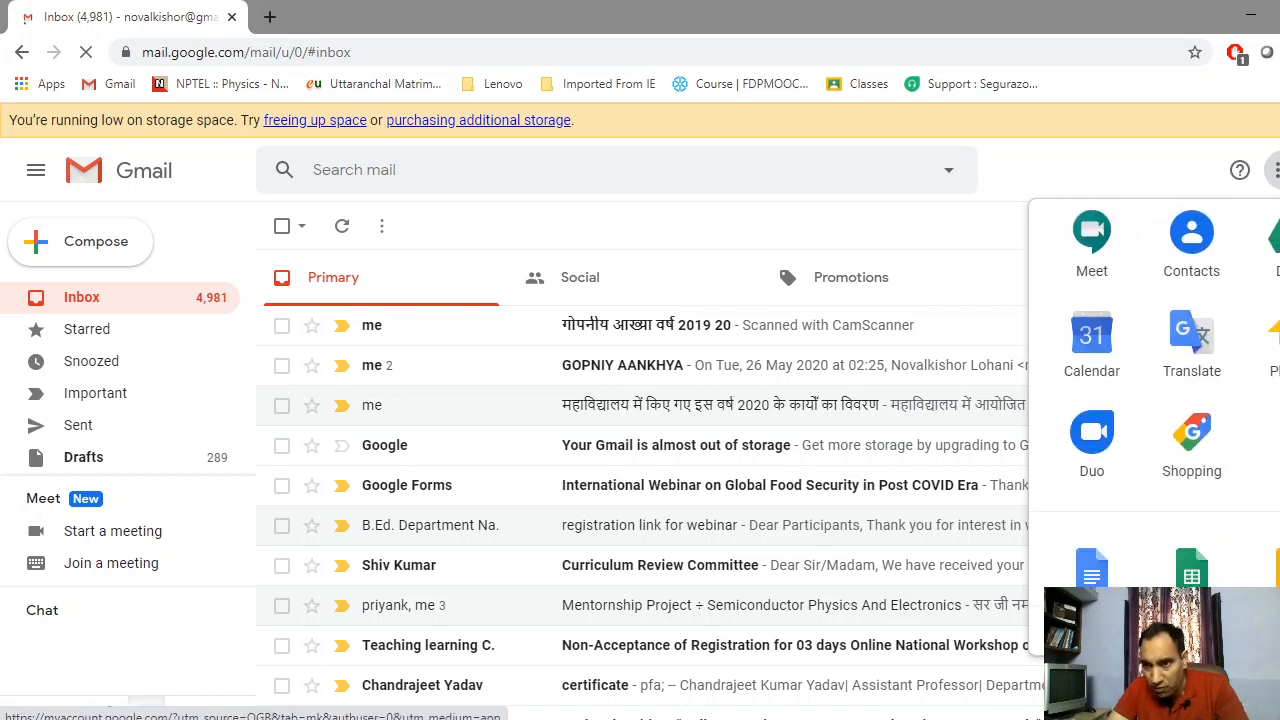
{"action": "scroll", "coordinate": [1155, 400], "scroll_direction": "down", "scroll_amount": 1}
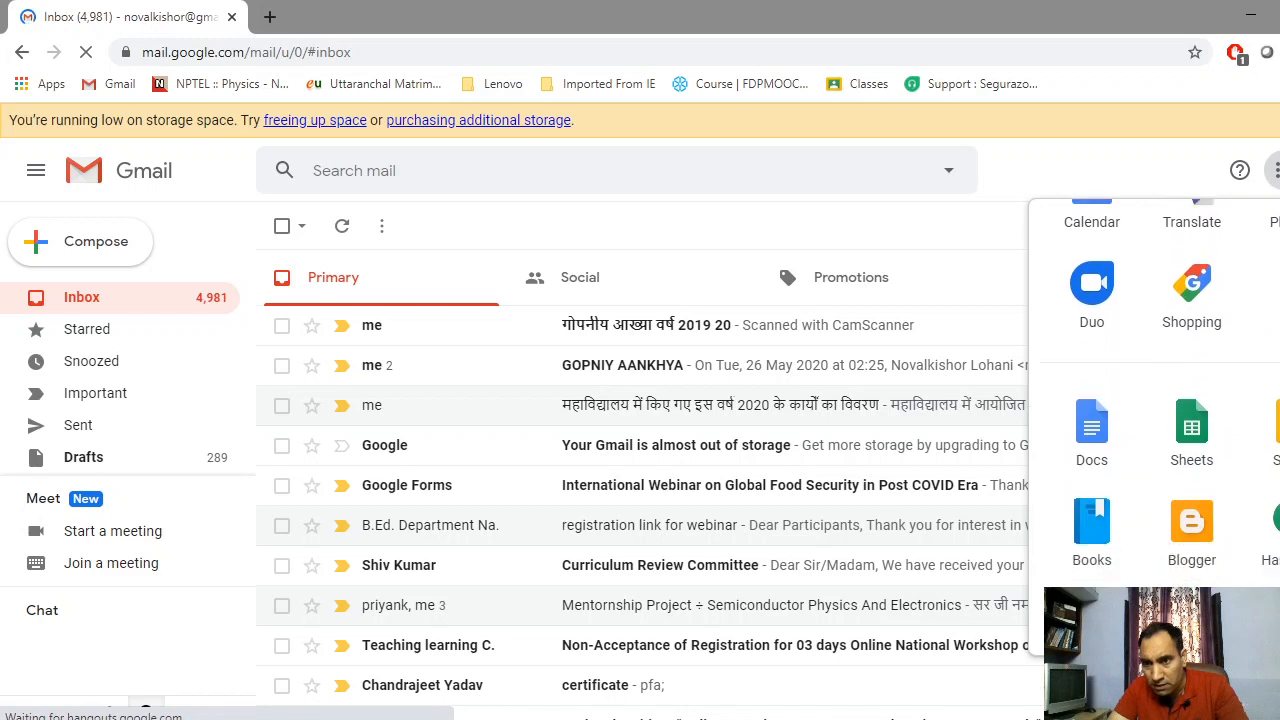
{"action": "scroll", "coordinate": [1155, 400], "scroll_direction": "down", "scroll_amount": 2}
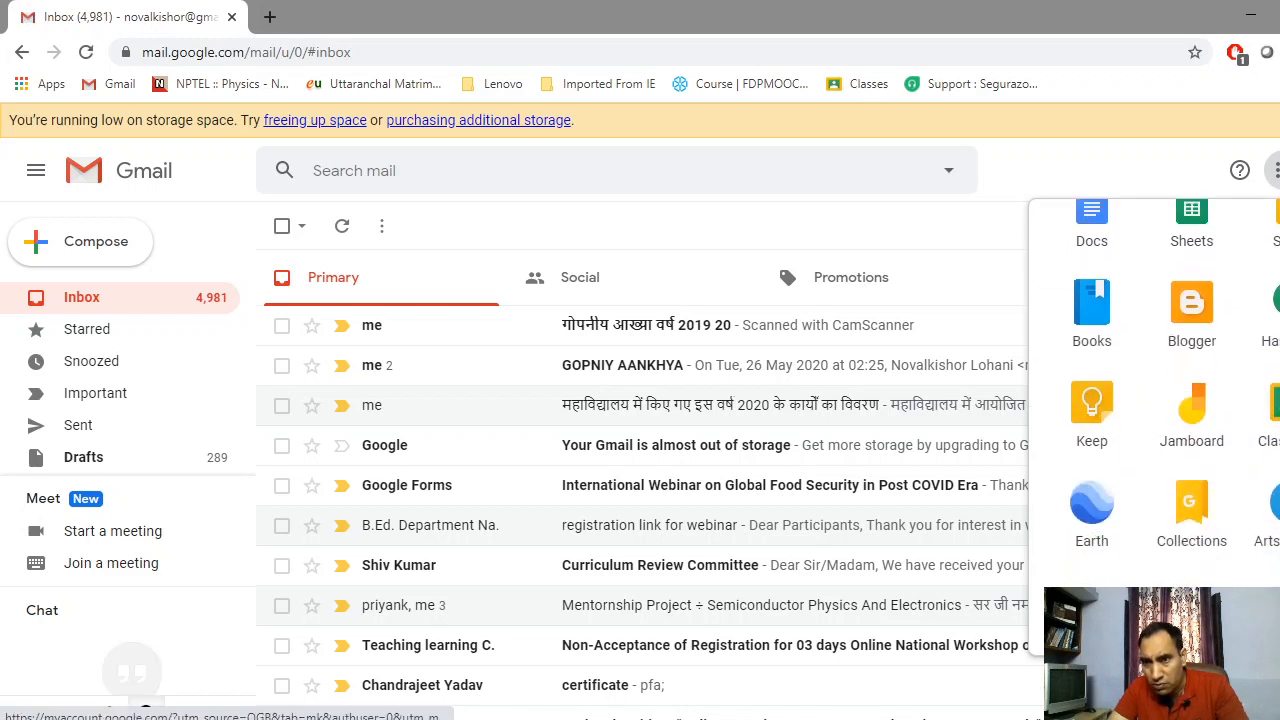
{"action": "scroll", "coordinate": [1155, 400], "scroll_direction": "up", "scroll_amount": 3}
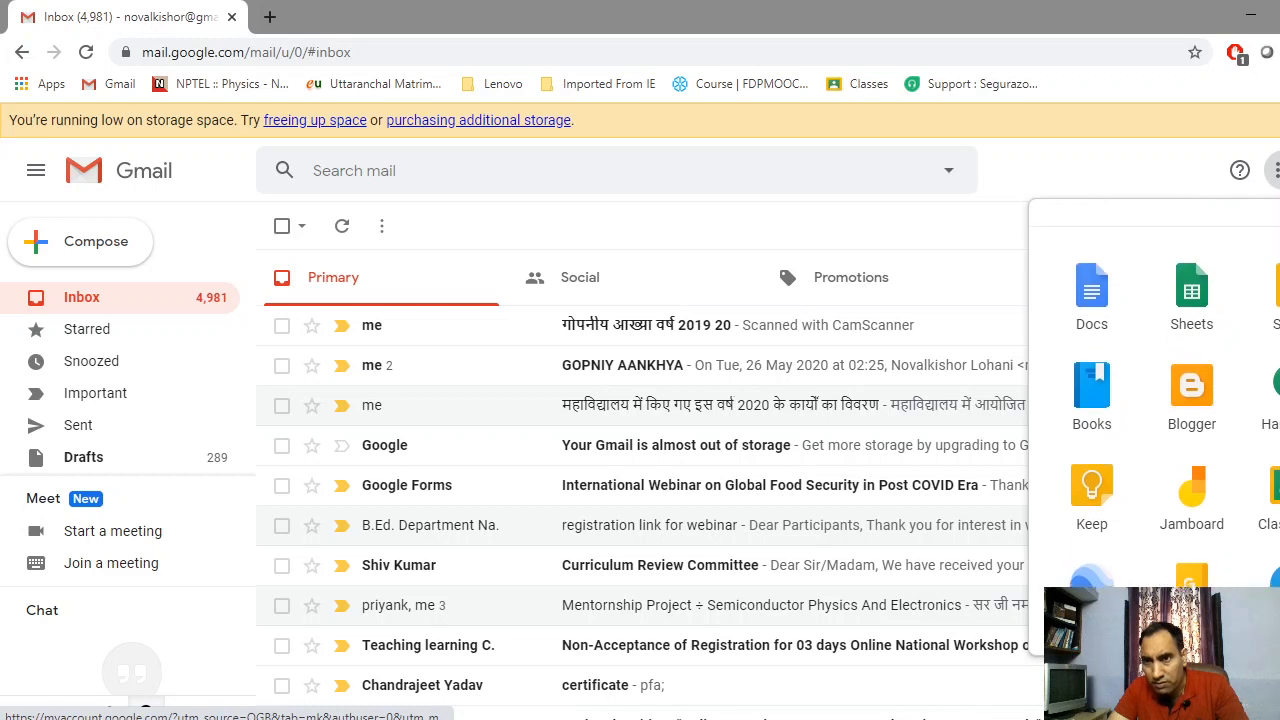
{"action": "scroll", "coordinate": [1155, 400], "scroll_direction": "up", "scroll_amount": 3}
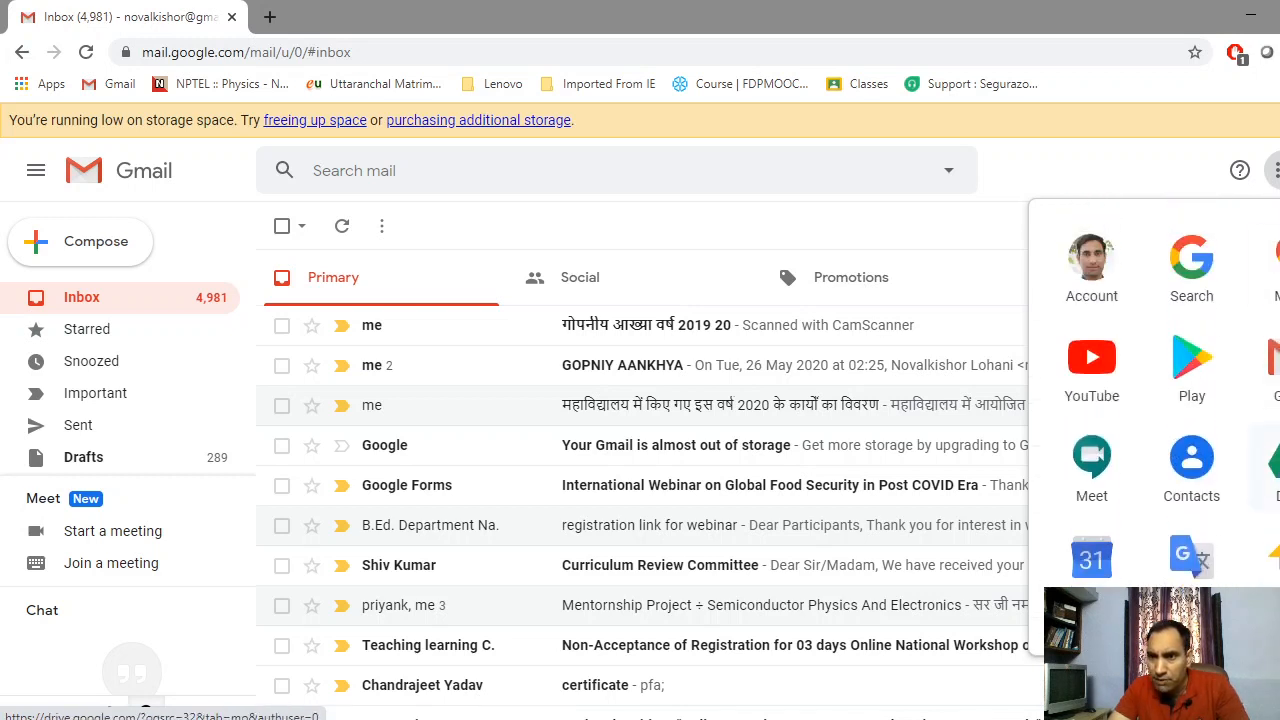
{"action": "left_click", "coordinate": [1266, 462]}
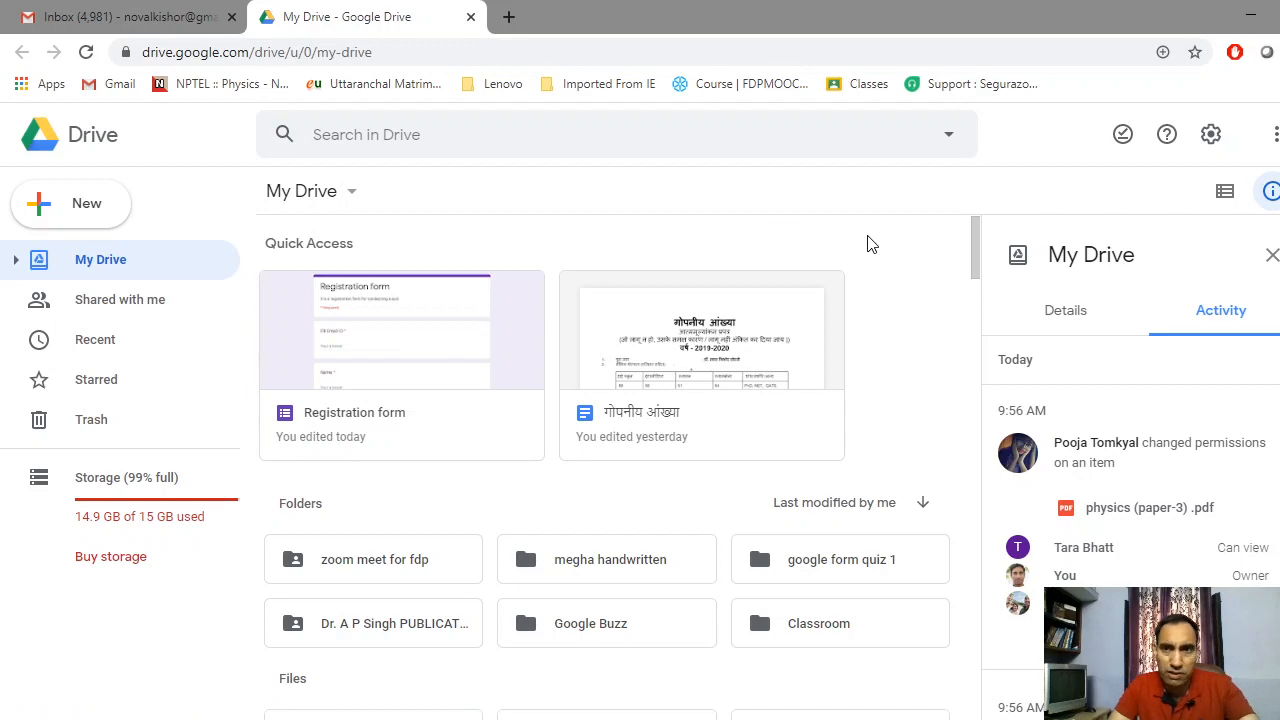
Zoom the My Drive page in to find the Registration form, then reset zoom to 100%
{"action": "key", "text": "ctrl+plus"}
{"action": "key", "text": "ctrl+plus"}
{"action": "key", "text": "ctrl+plus"}
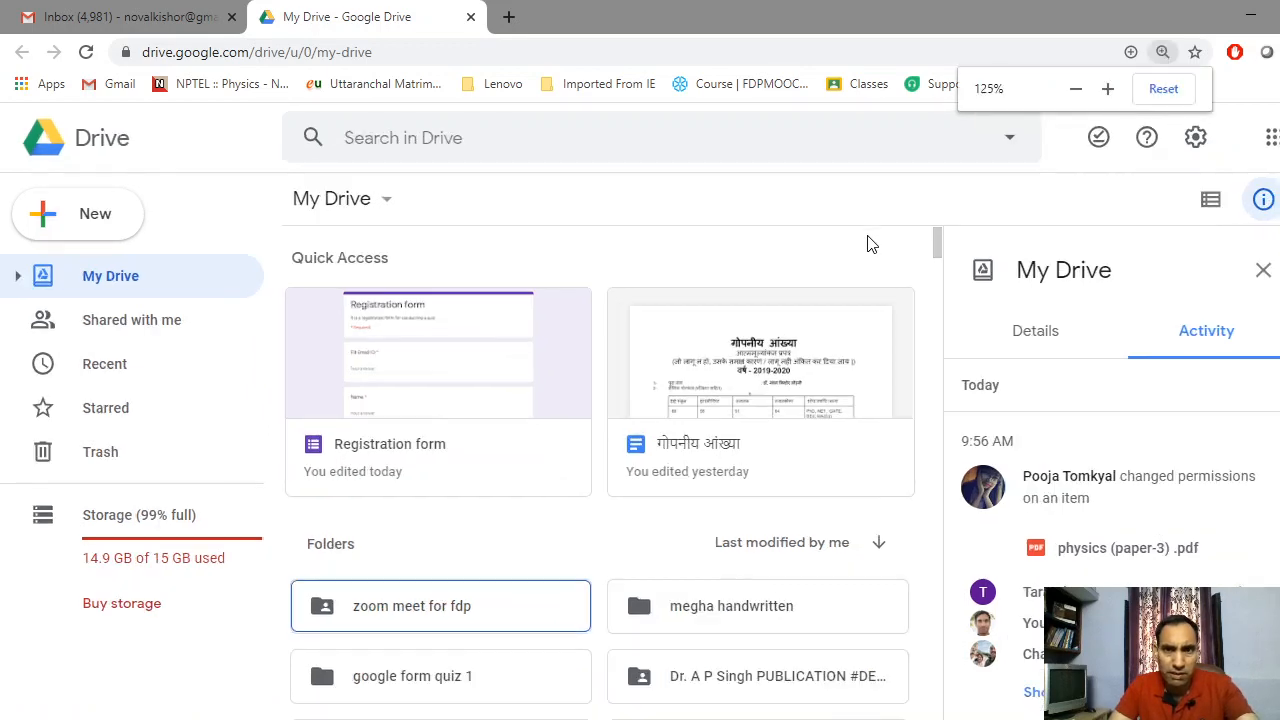
{"action": "key", "text": "ctrl+plus"}
{"action": "key", "text": "ctrl+plus"}
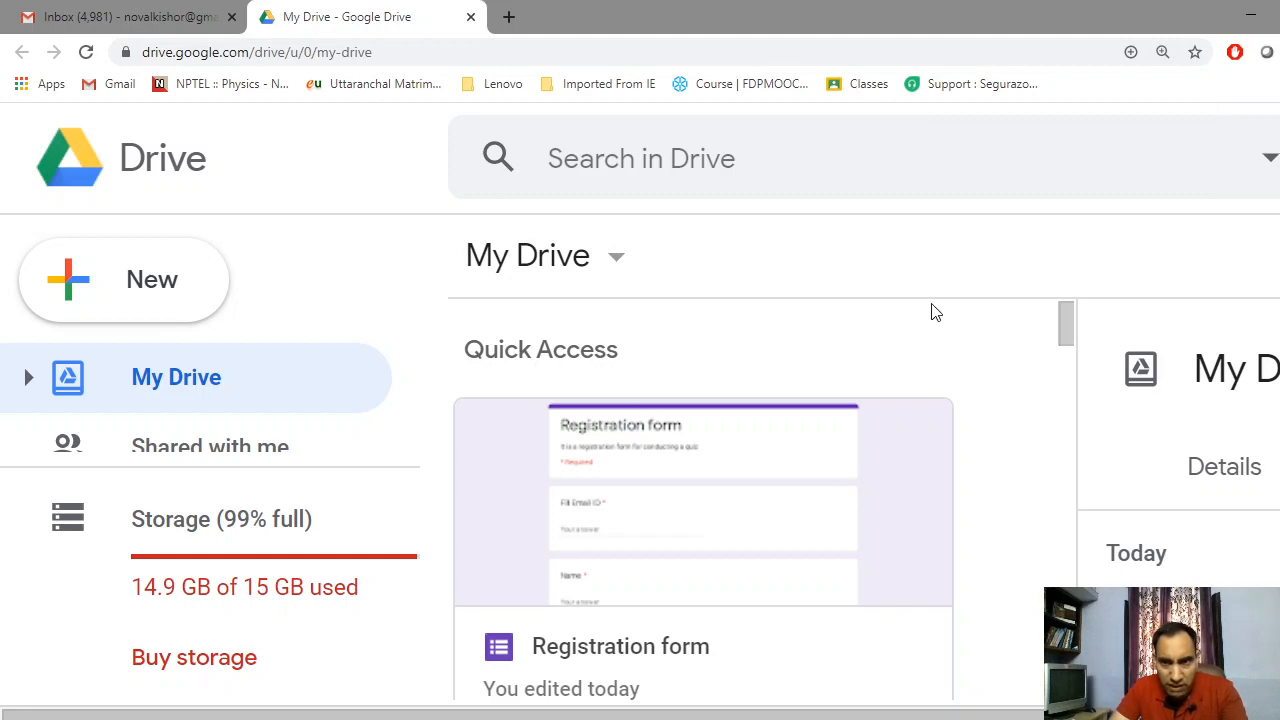
{"action": "mouse_move", "coordinate": [1065, 331]}
{"action": "left_mouse_down"}
{"action": "mouse_move", "coordinate": [1065, 347]}
{"action": "mouse_move", "coordinate": [1065, 324]}
{"action": "left_mouse_up"}
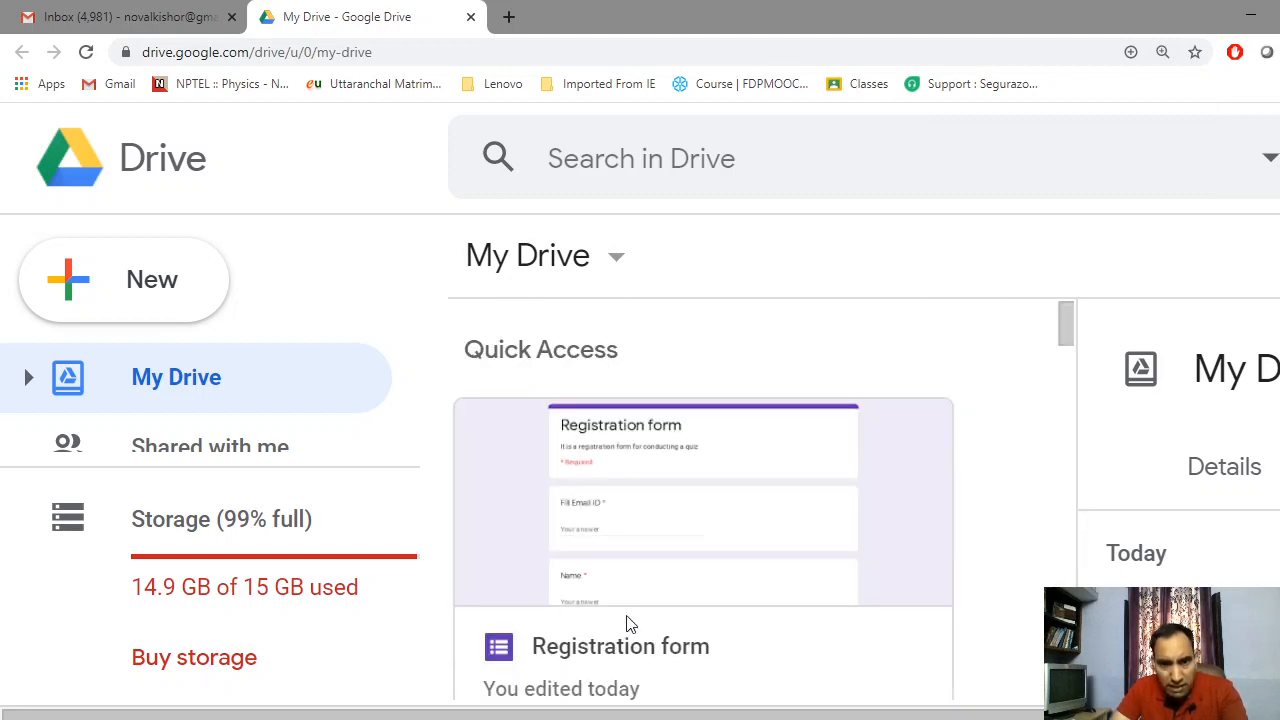
{"action": "left_click", "coordinate": [1159, 51]}
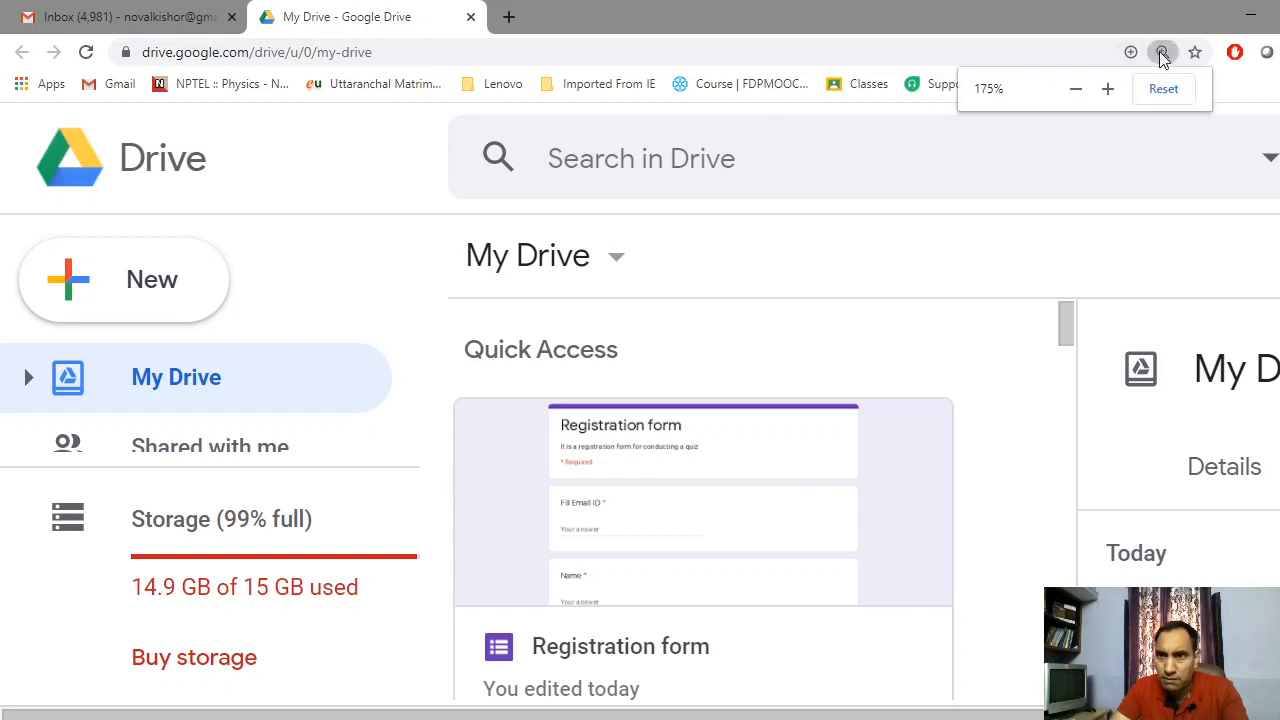
{"action": "left_click", "coordinate": [1082, 92]}
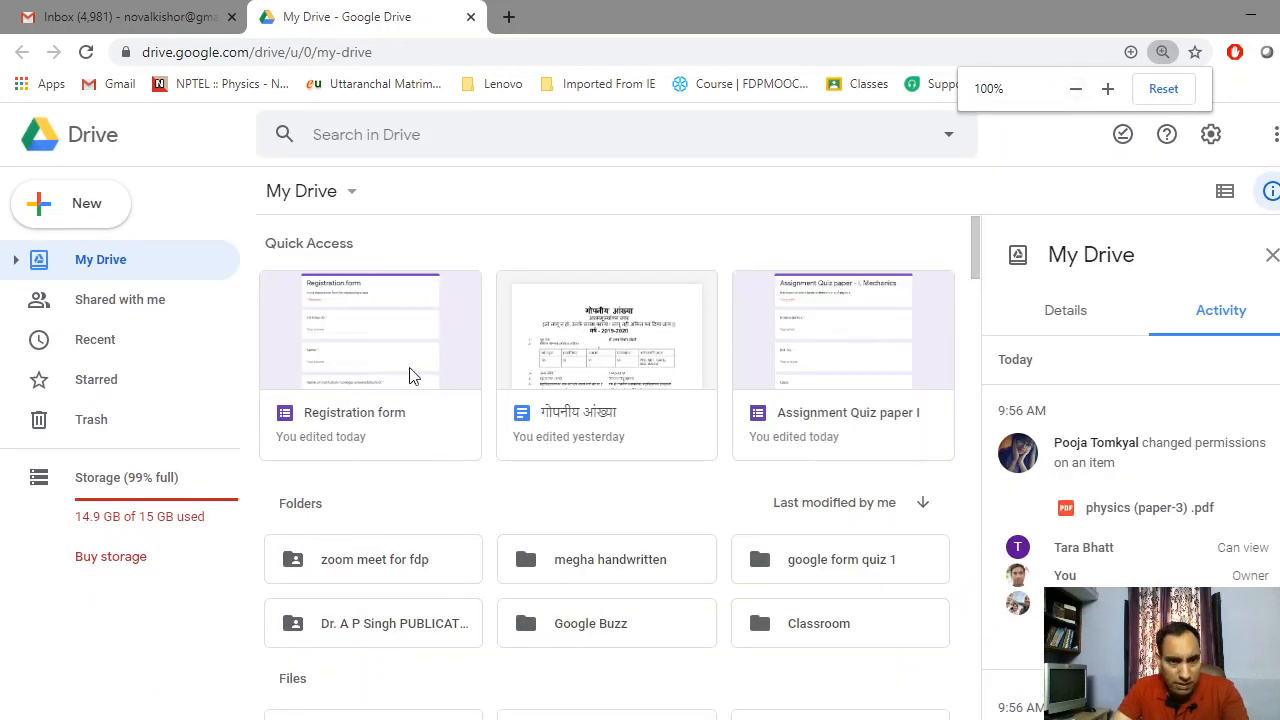
Open the Registration form from Drive and scroll through its registration and Quiz questions
{"action": "double_click", "coordinate": [368, 341]}
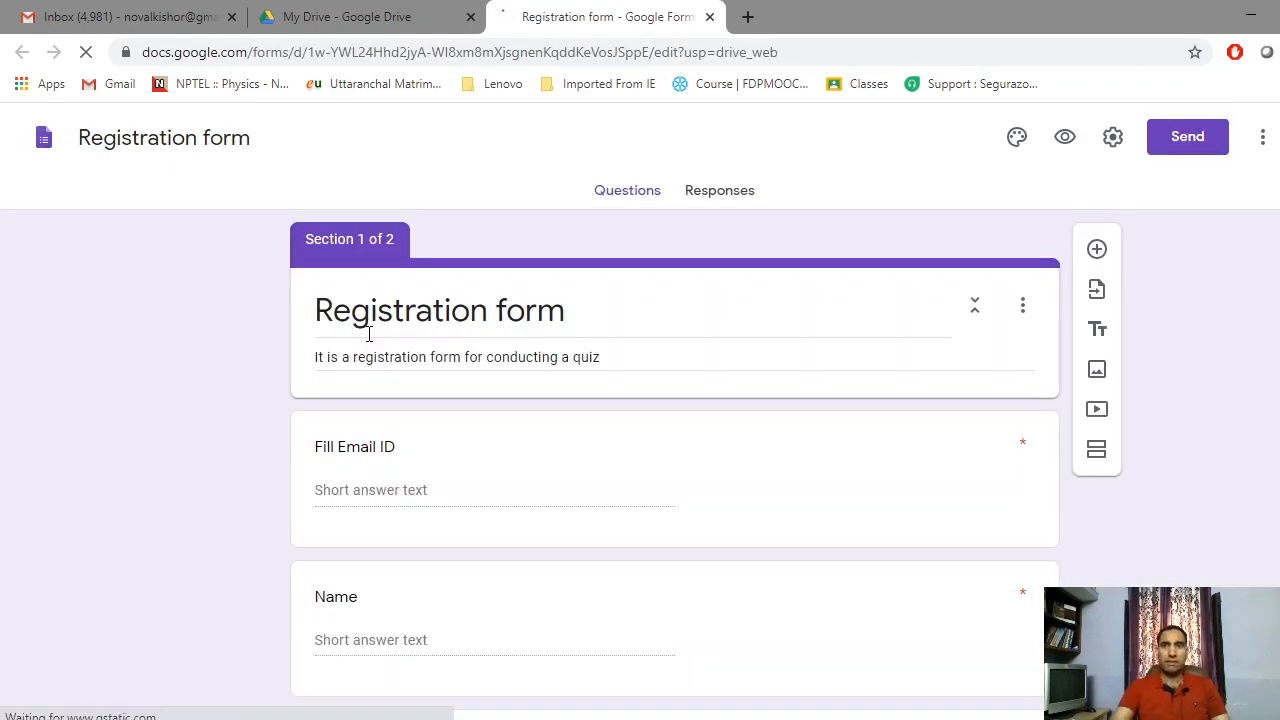
{"action": "scroll", "coordinate": [418, 383], "scroll_direction": "down", "scroll_amount": 2}
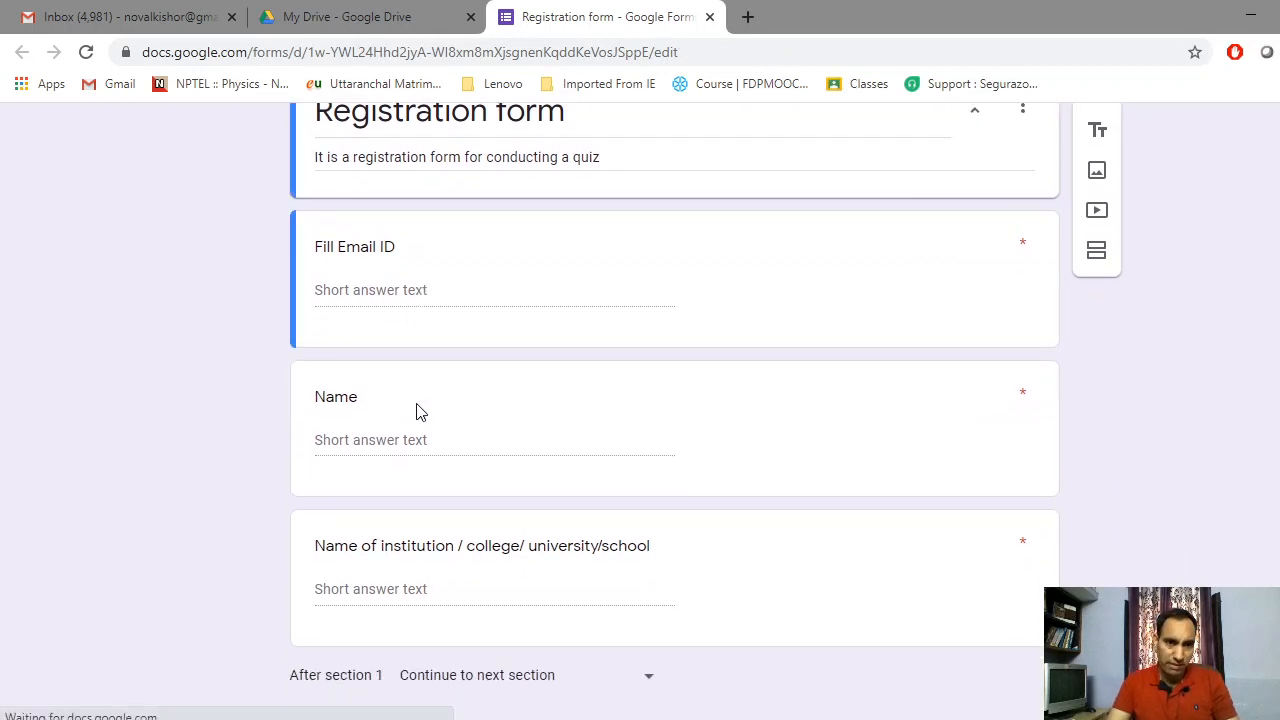
{"action": "scroll", "coordinate": [443, 523], "scroll_direction": "down", "scroll_amount": 2}
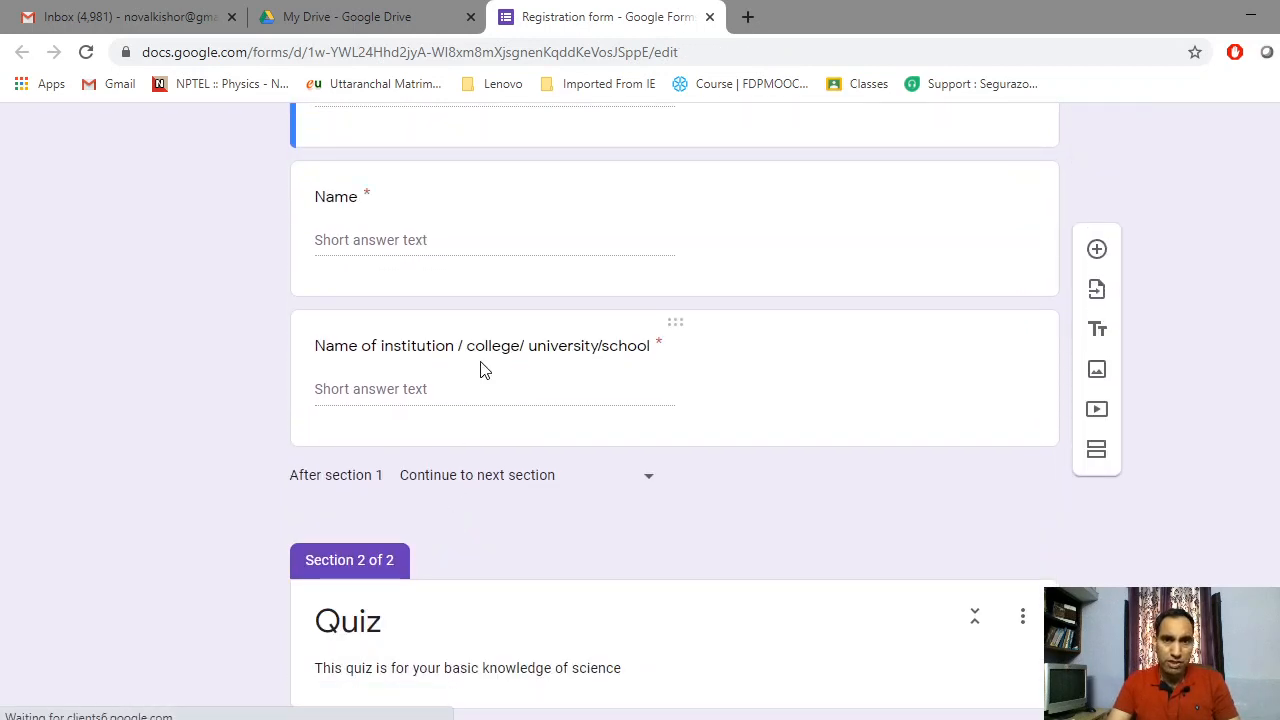
{"action": "scroll", "coordinate": [481, 362], "scroll_direction": "up", "scroll_amount": 4}
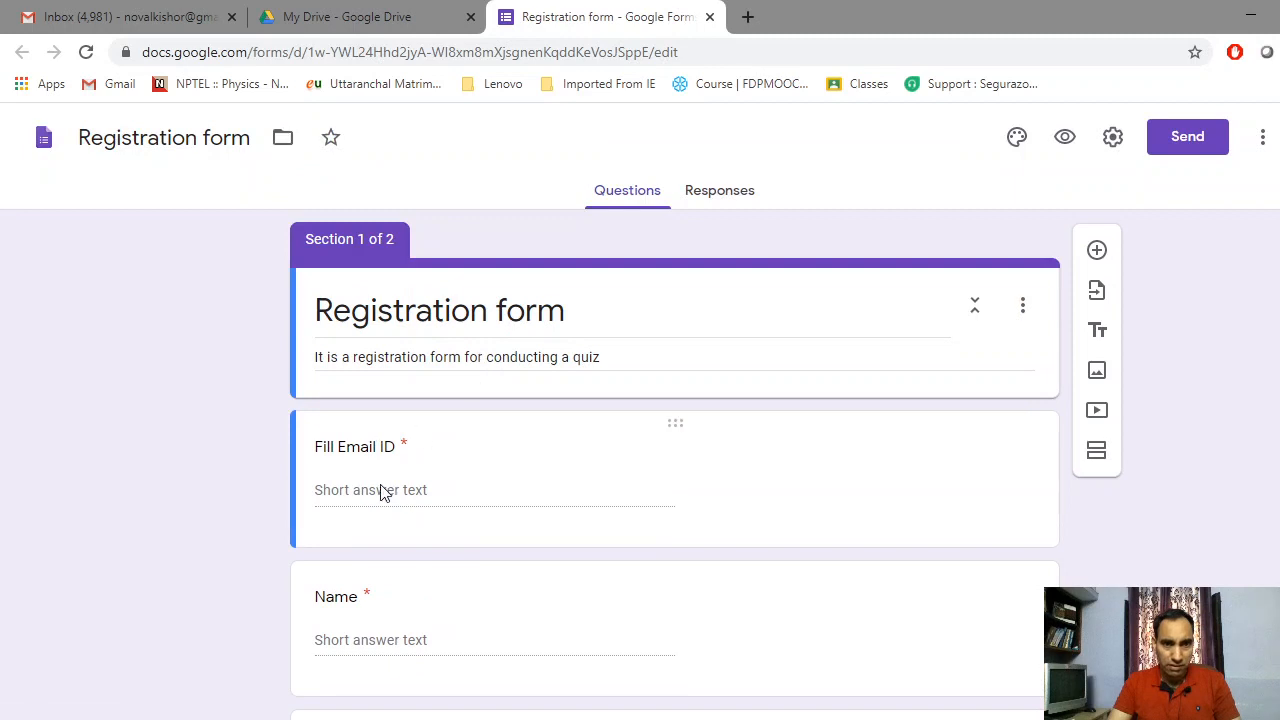
{"action": "scroll", "coordinate": [380, 493], "scroll_direction": "down", "scroll_amount": 1}
{"action": "scroll", "coordinate": [386, 517], "scroll_direction": "down", "scroll_amount": 3}
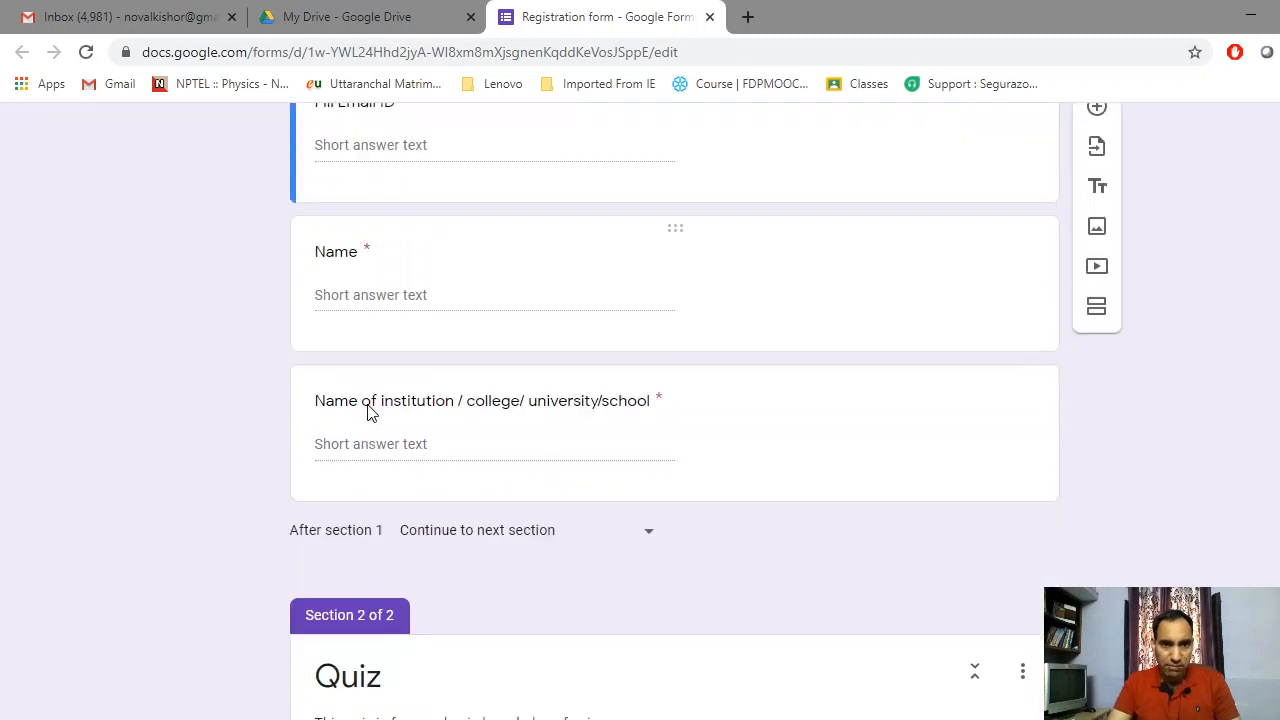
{"action": "scroll", "coordinate": [367, 412], "scroll_direction": "down", "scroll_amount": 7}
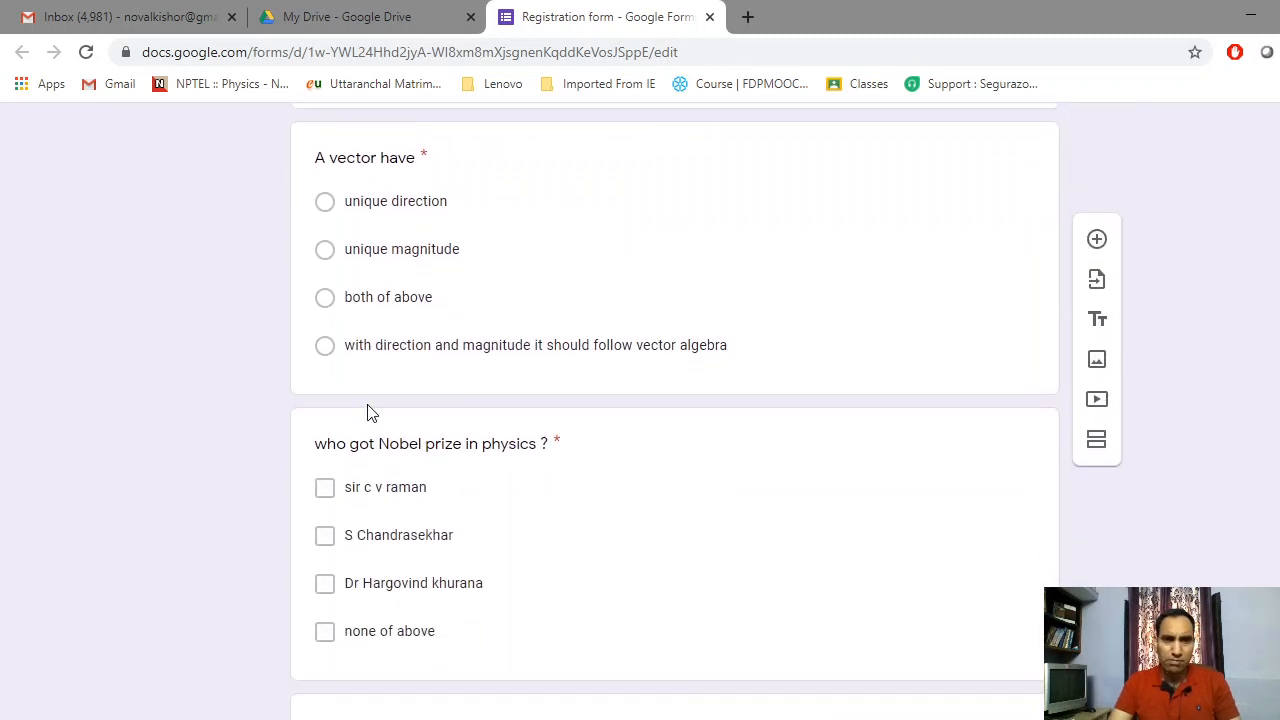
{"action": "scroll", "coordinate": [367, 412], "scroll_direction": "down", "scroll_amount": 2}
{"action": "scroll", "coordinate": [414, 466], "scroll_direction": "up", "scroll_amount": 12}
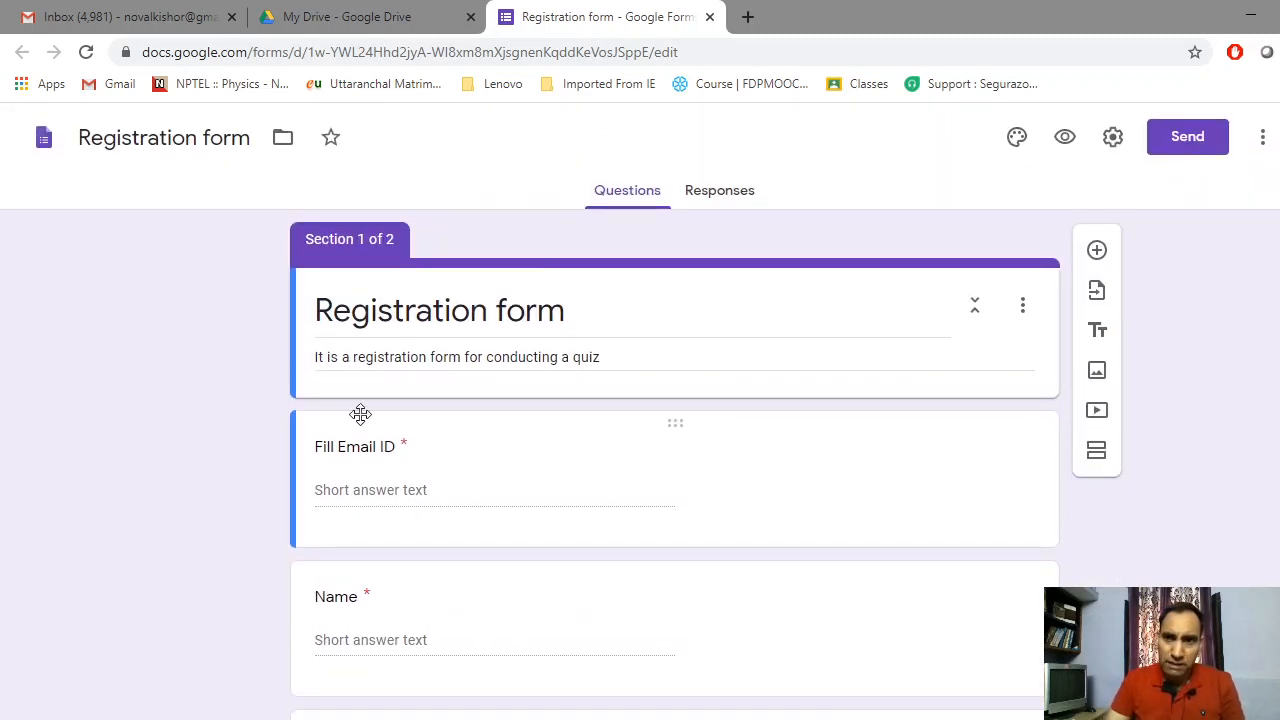
{"action": "left_click", "coordinate": [1190, 140]}
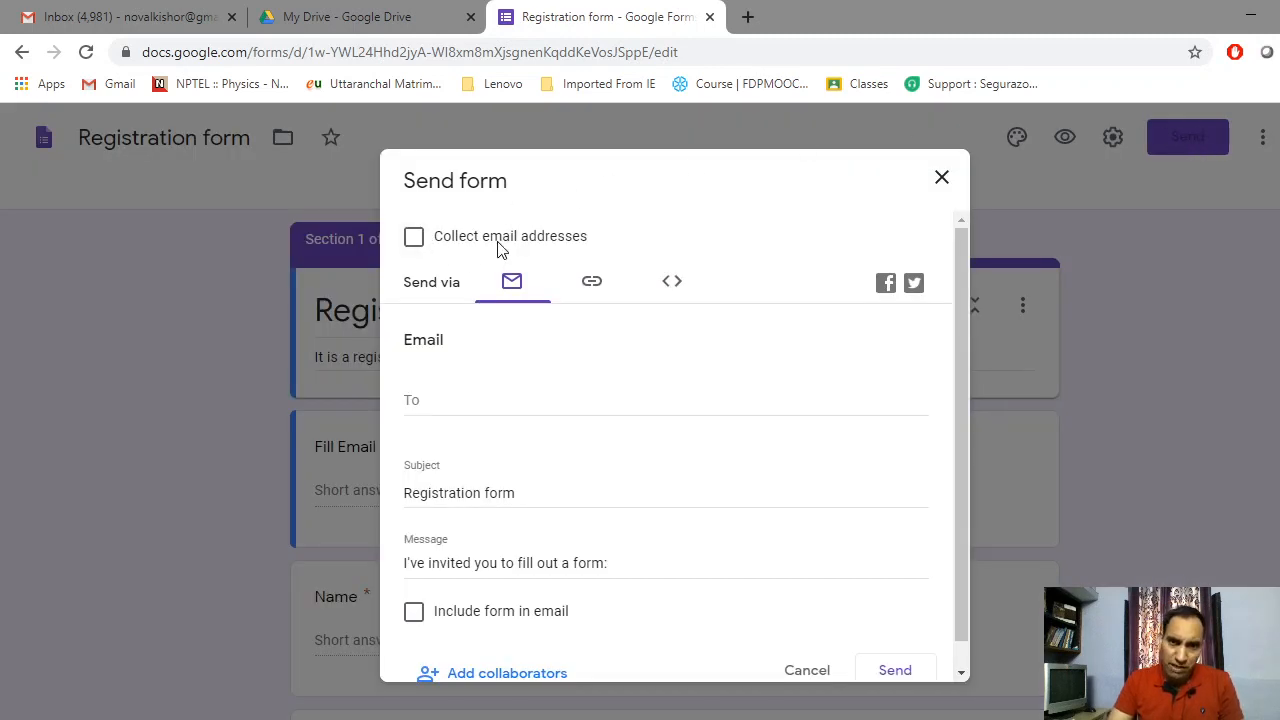
{"action": "left_click", "coordinate": [941, 177]}
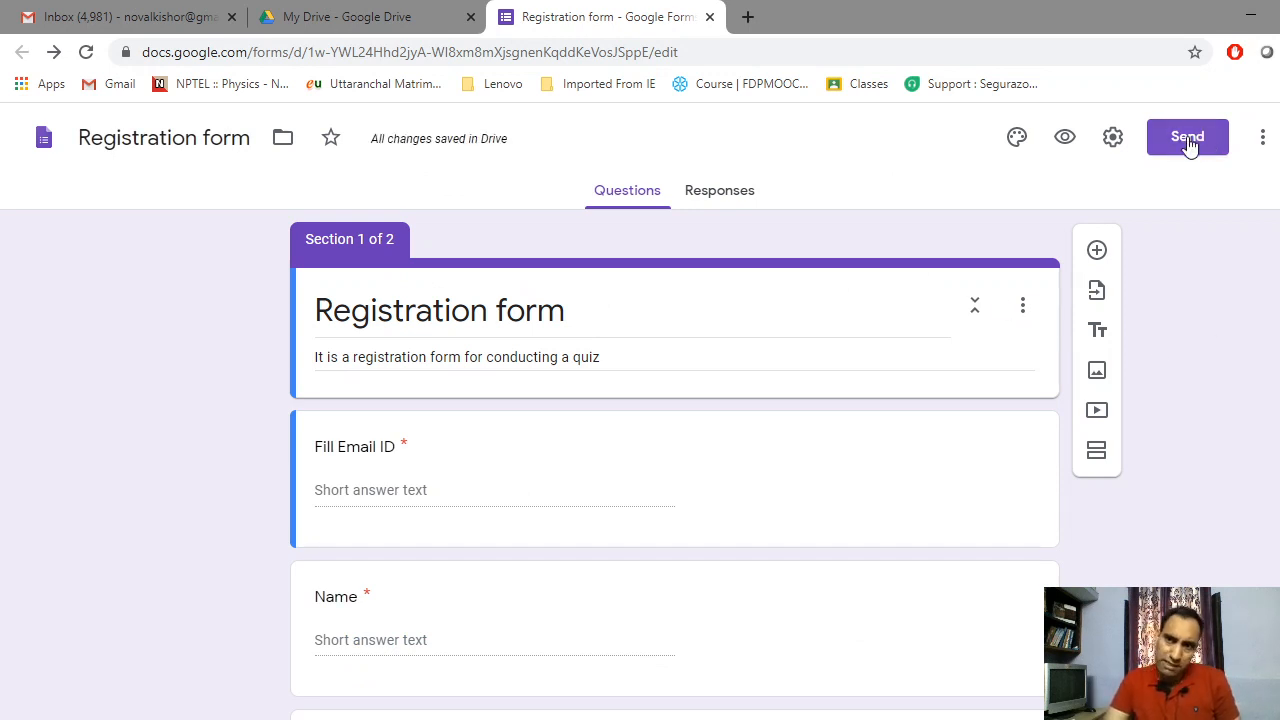
{"action": "left_click", "coordinate": [1188, 140]}
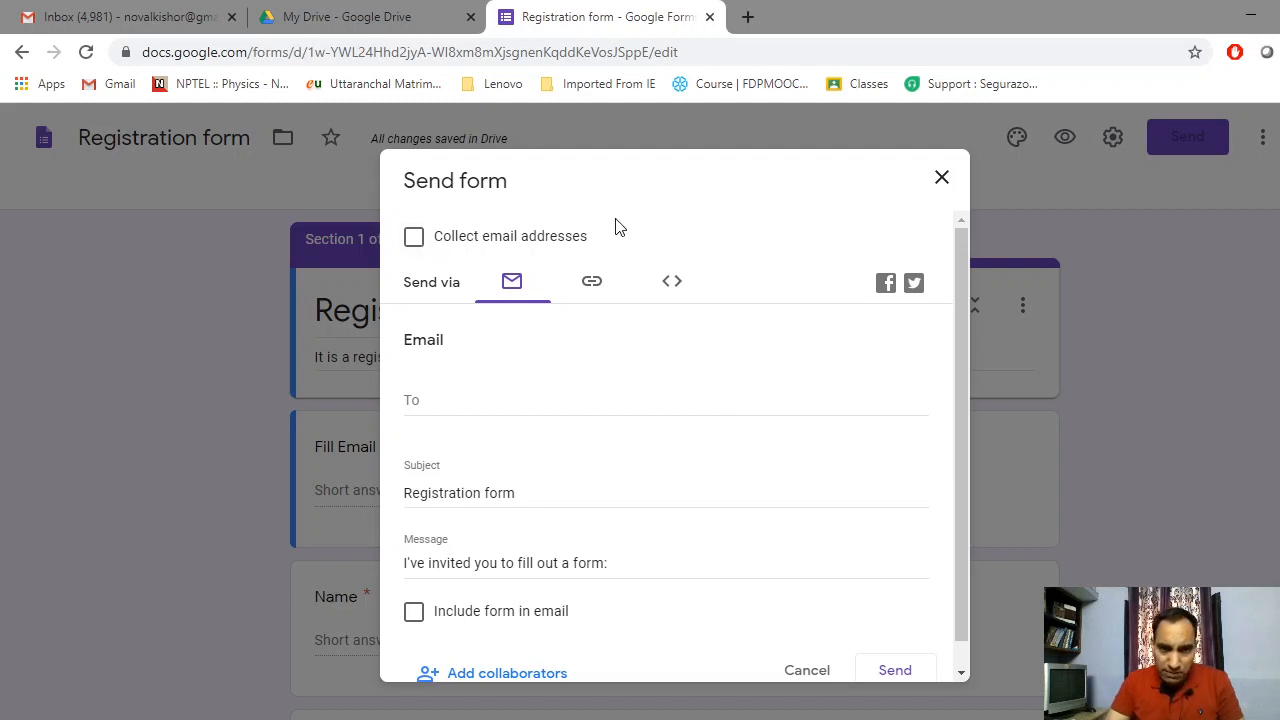
{"action": "left_click", "coordinate": [417, 402]}
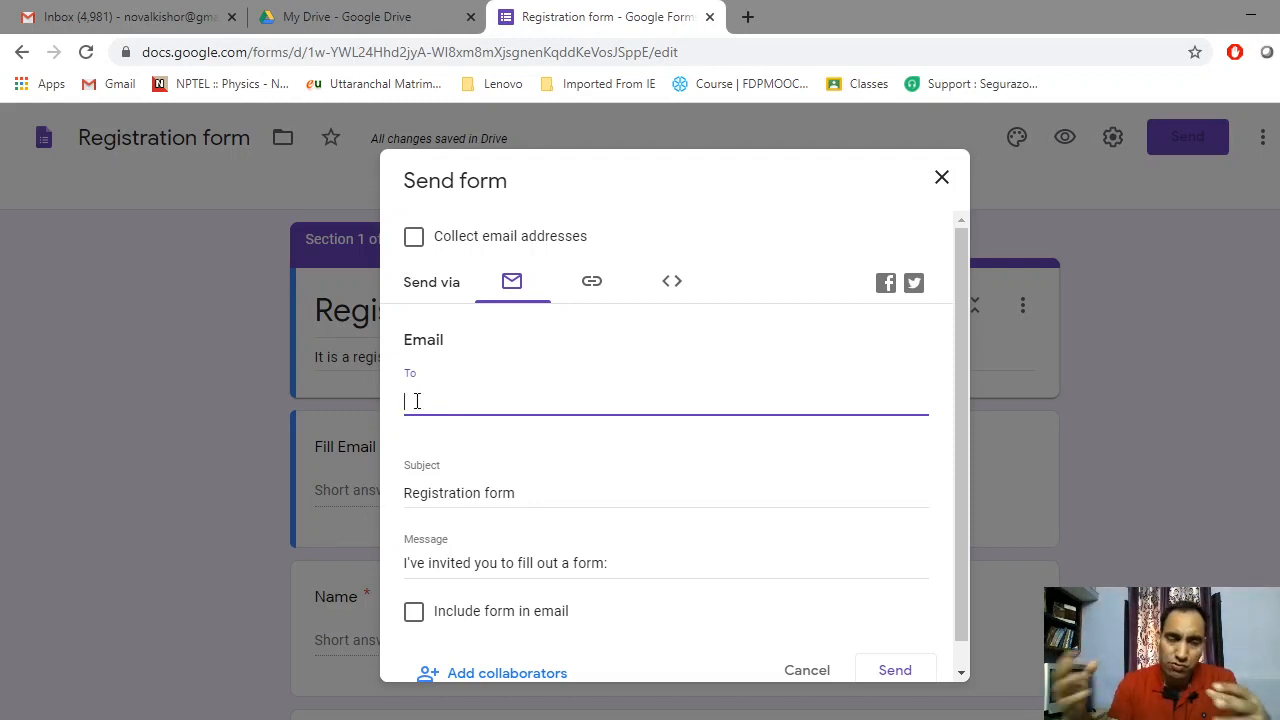
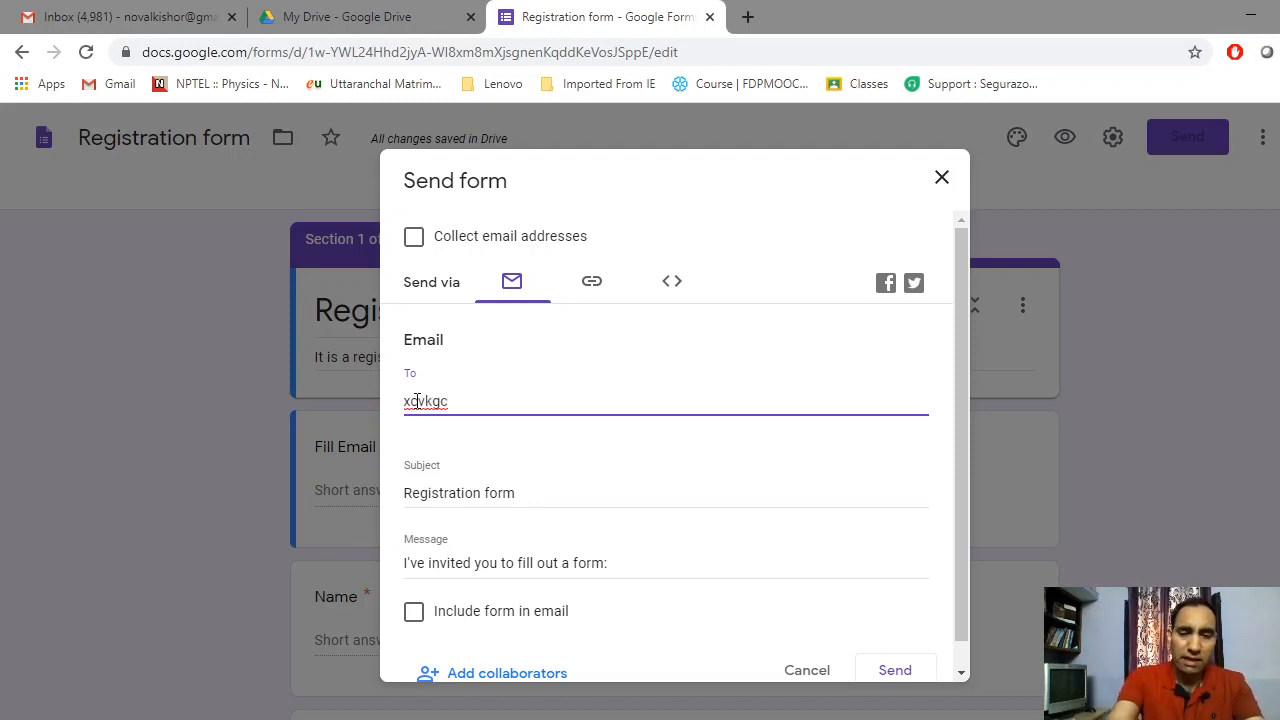
{"action": "key", "text": "BackSpace"}
{"action": "key", "text": "BackSpace"}
{"action": "key", "text": "BackSpace"}
{"action": "key", "text": "BackSpace"}
{"action": "key", "text": "BackSpace"}
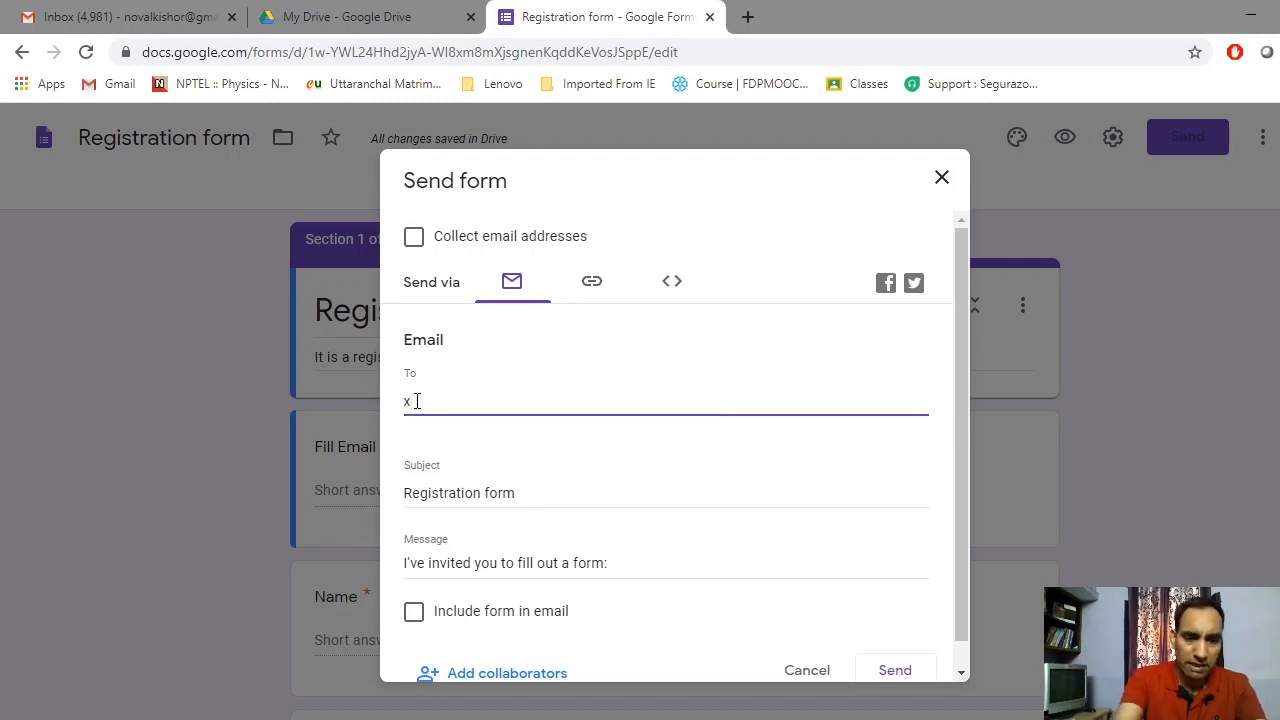
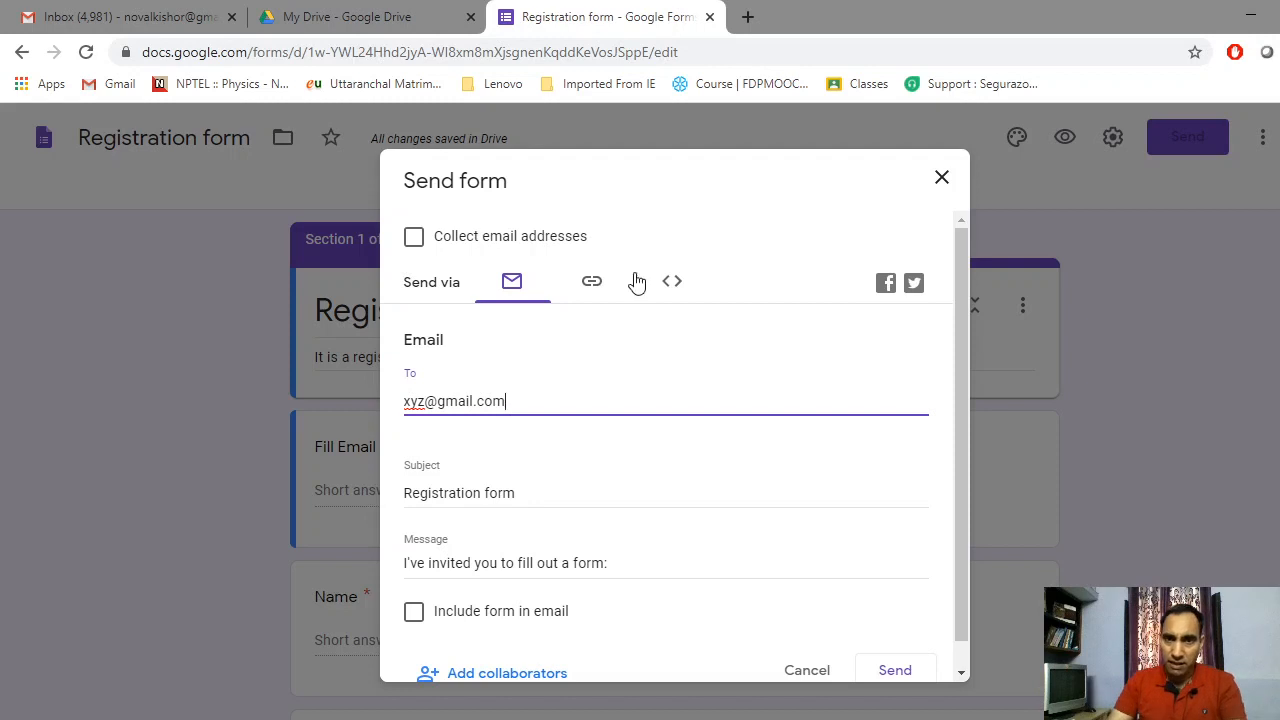
{"action": "left_click", "coordinate": [941, 177]}
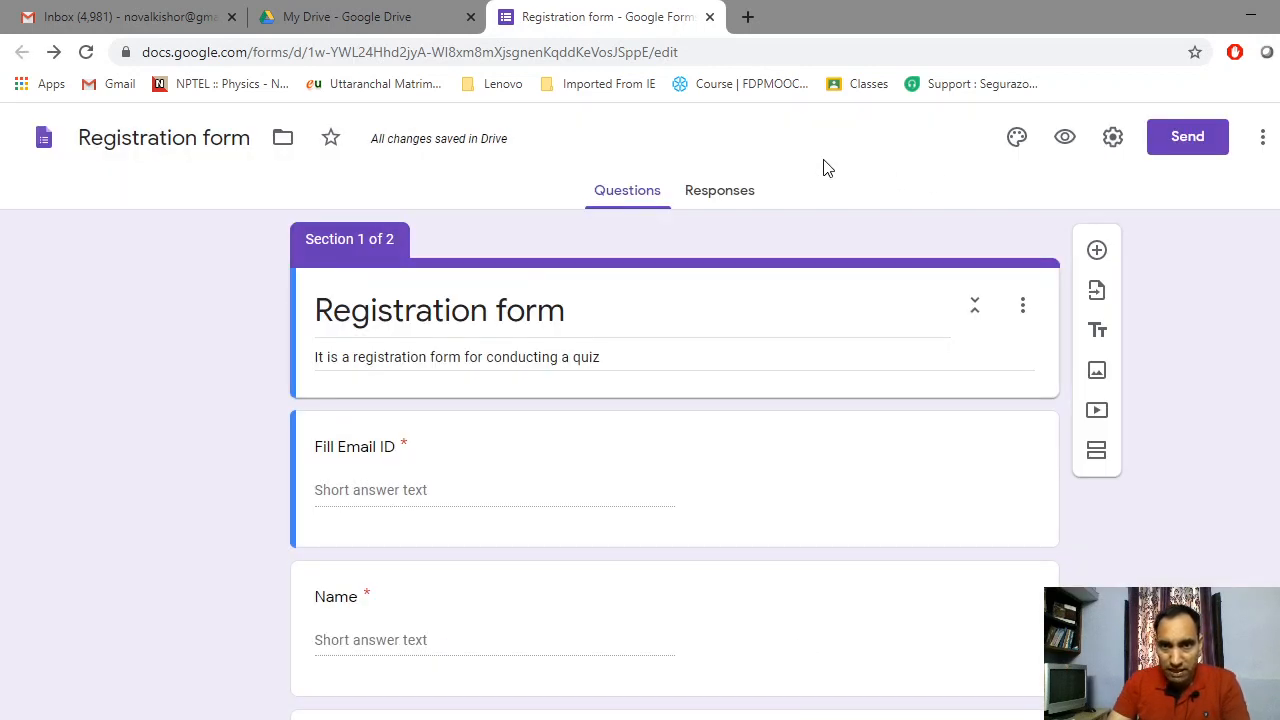
Confirm the form has 0 responses, return to Questions, and minimize Chrome and File Explorer
{"action": "left_click", "coordinate": [714, 200]}
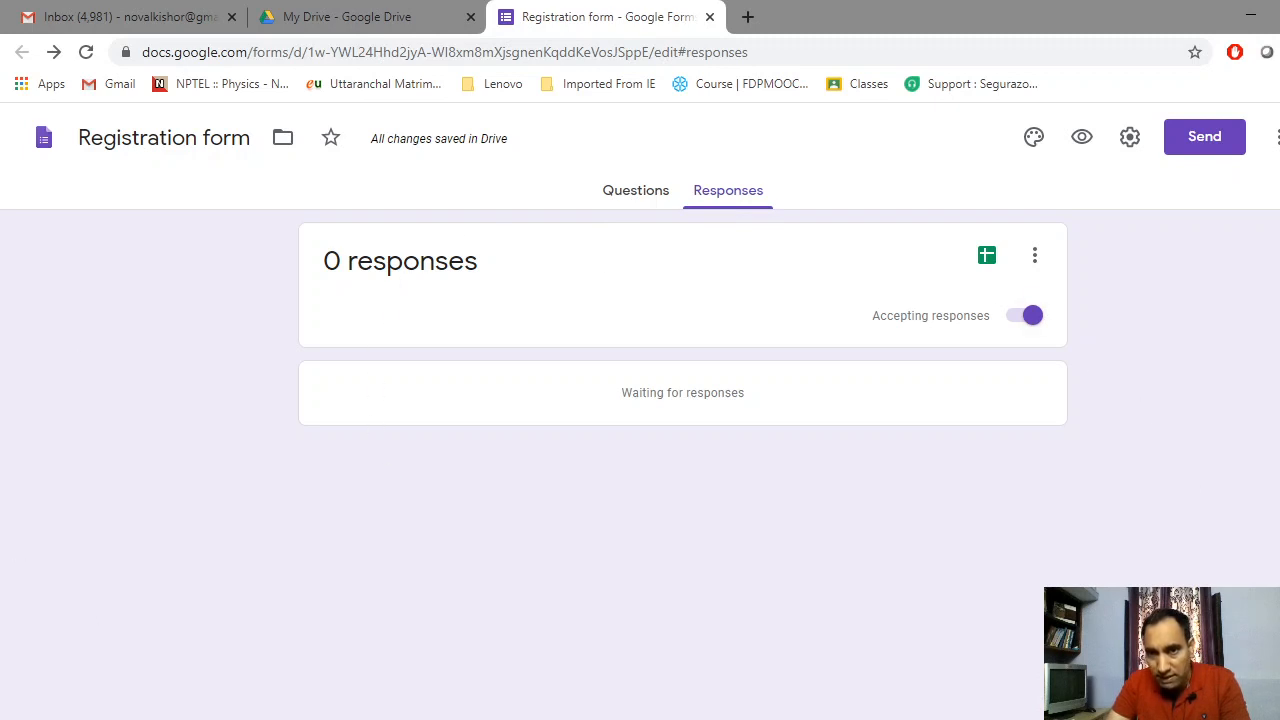
{"action": "left_click", "coordinate": [641, 192]}
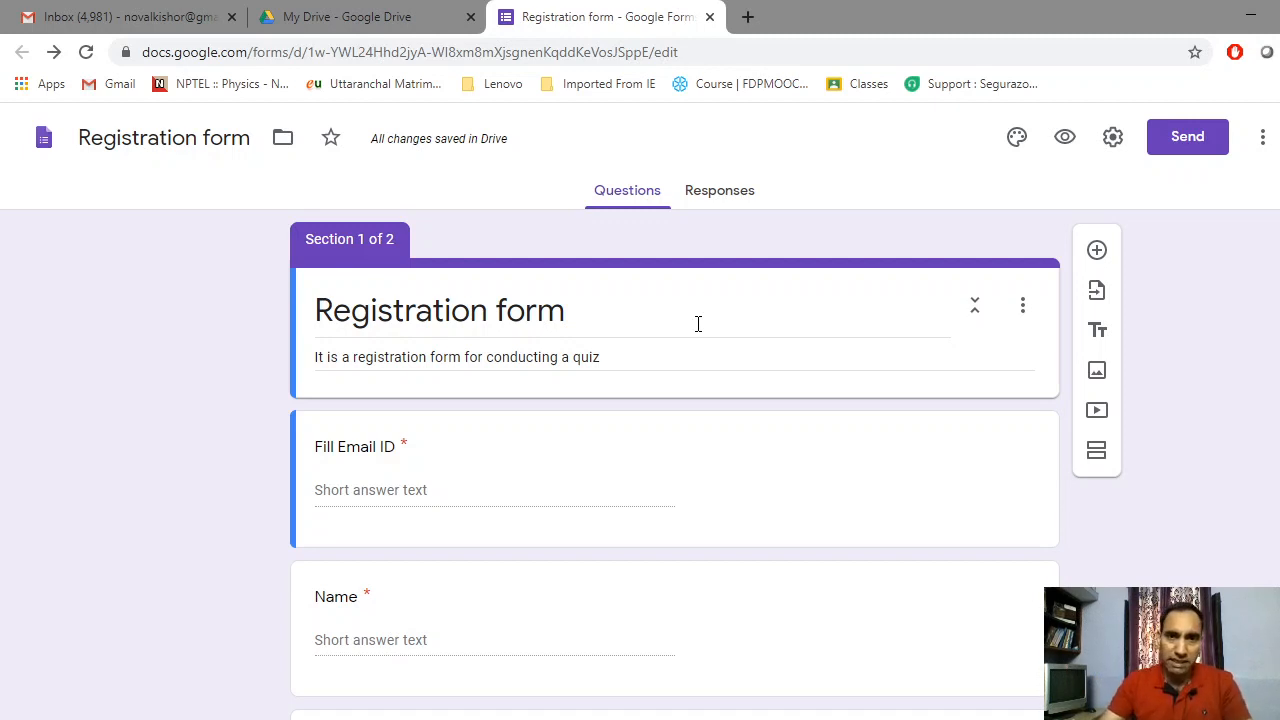
{"action": "left_click", "coordinate": [1252, 17]}
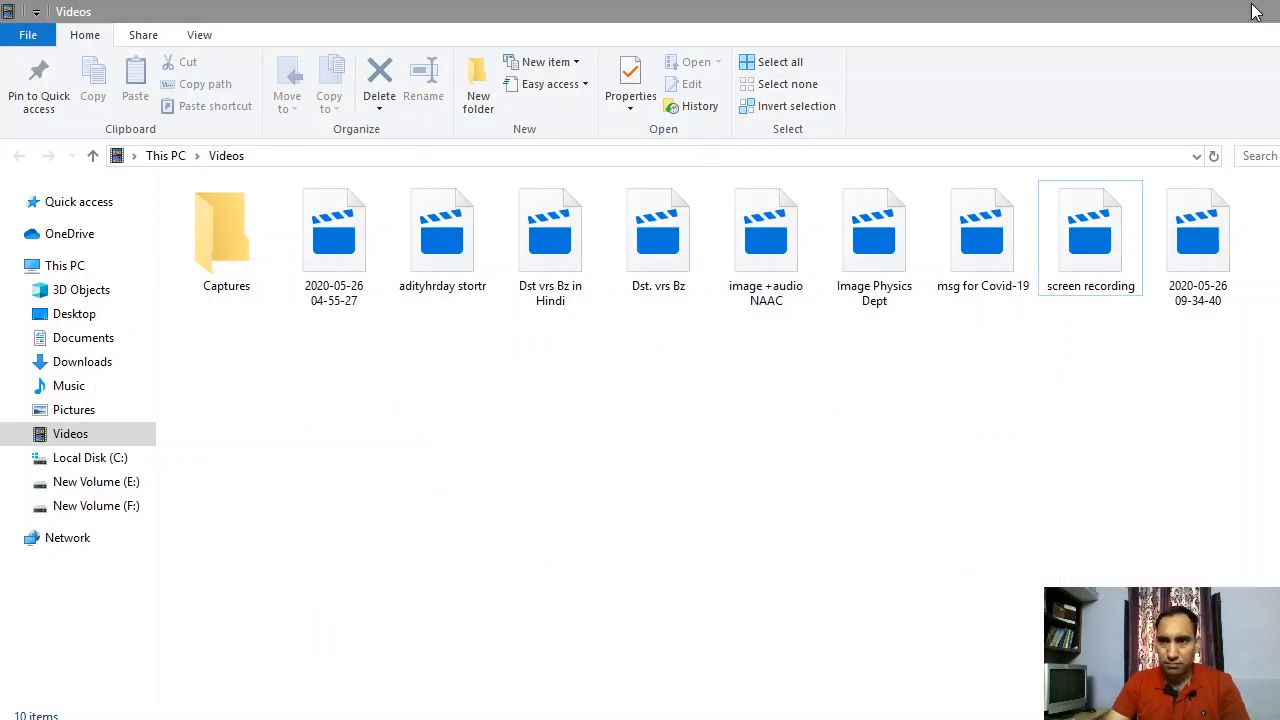
{"action": "left_click", "coordinate": [1252, 17]}
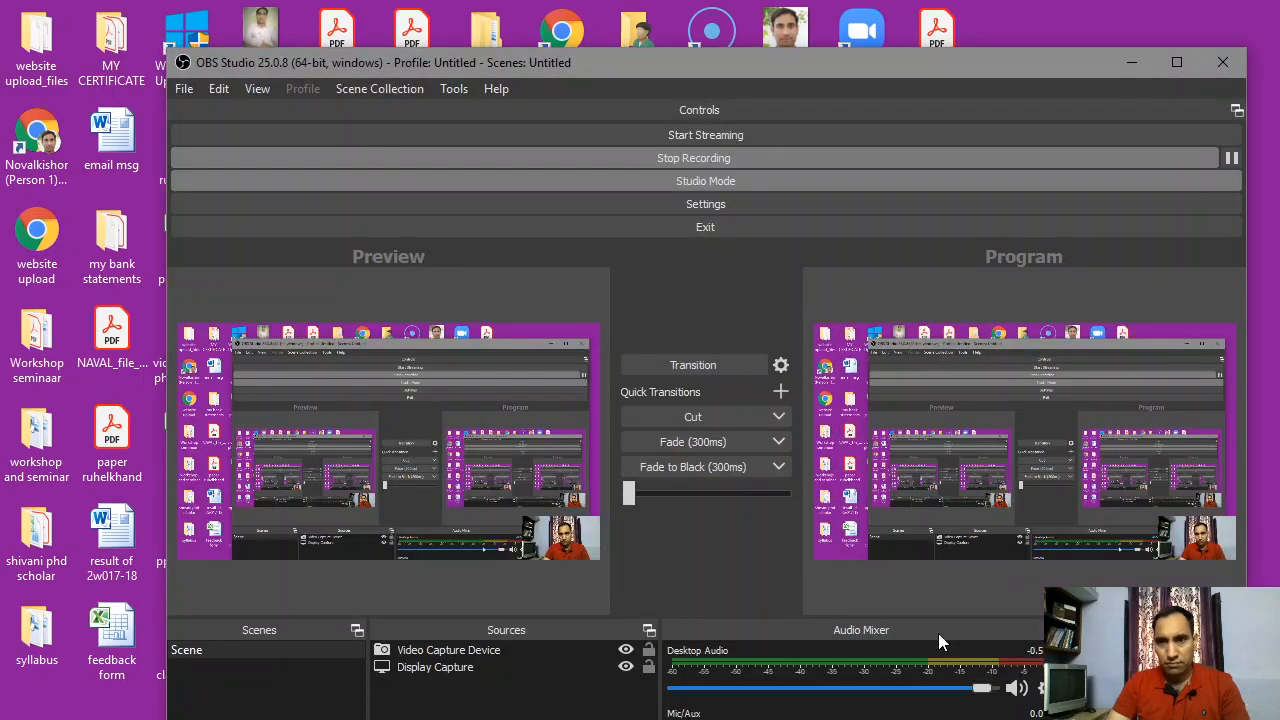